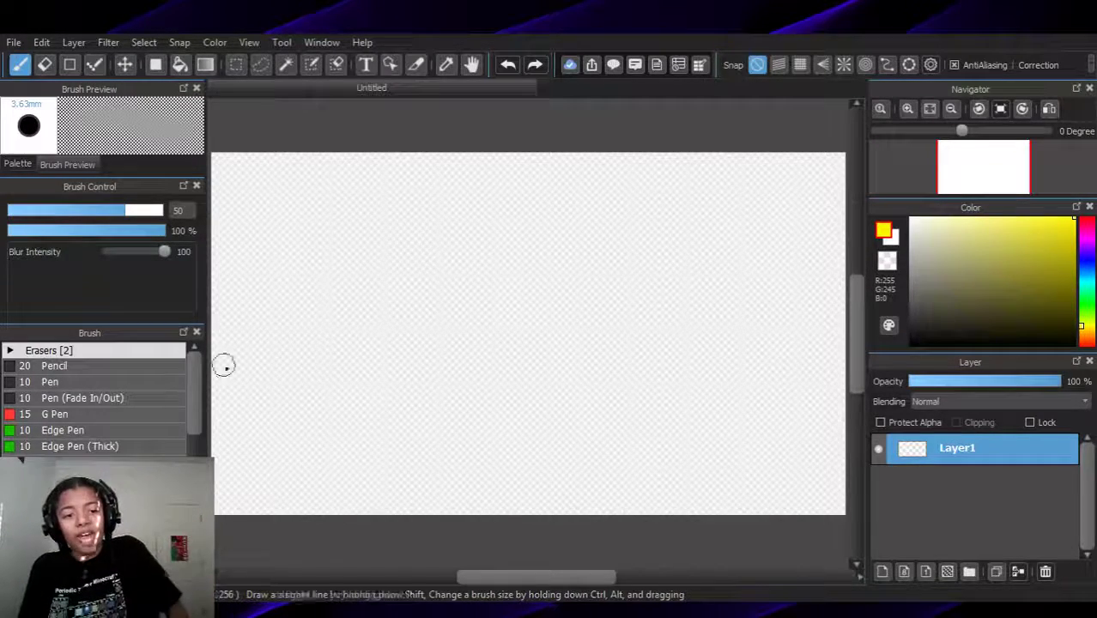
Try a rotational symmetry brush with 15 lines by drawing a winding yellow stroke across the canvas, and undo the stroke
{"action": "mouse_move", "coordinate": [195, 377]}
{"action": "left_mouse_down"}
{"action": "mouse_move", "coordinate": [199, 424]}
{"action": "mouse_move", "coordinate": [200, 364]}
{"action": "left_mouse_up"}
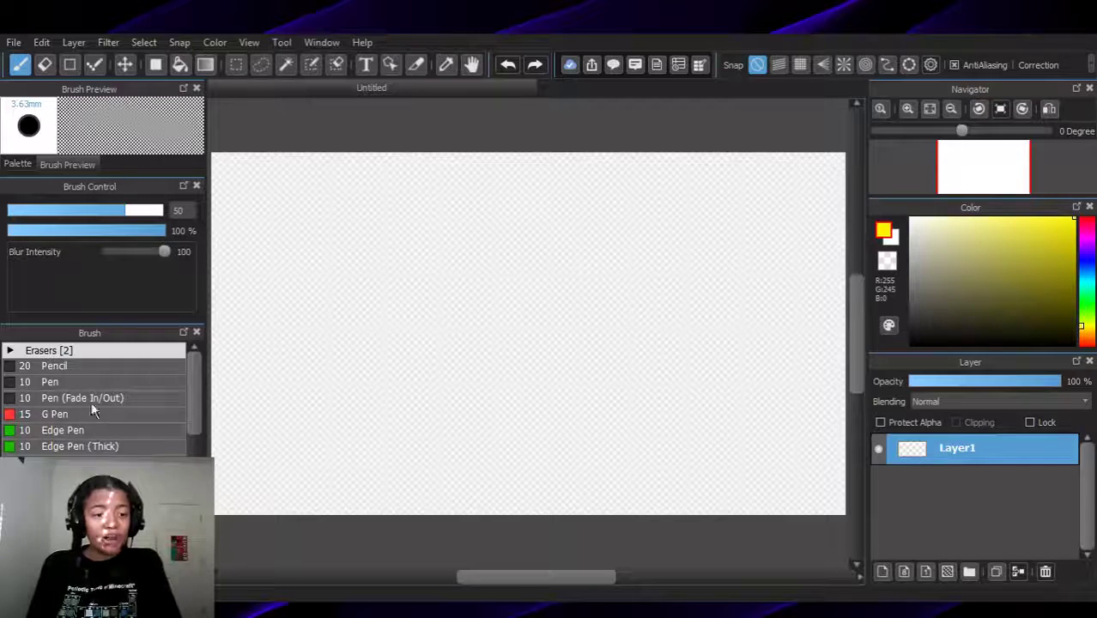
{"action": "left_click", "coordinate": [10, 352]}
{"action": "left_click", "coordinate": [9, 352]}
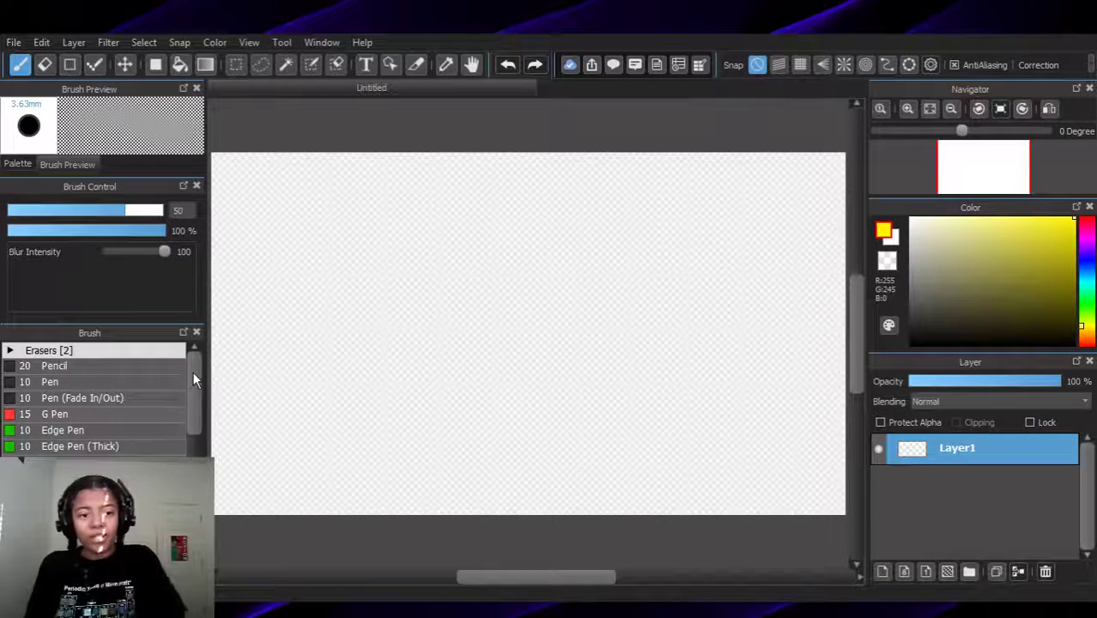
{"action": "scroll", "coordinate": [195, 381], "scroll_direction": "down", "scroll_amount": 10}
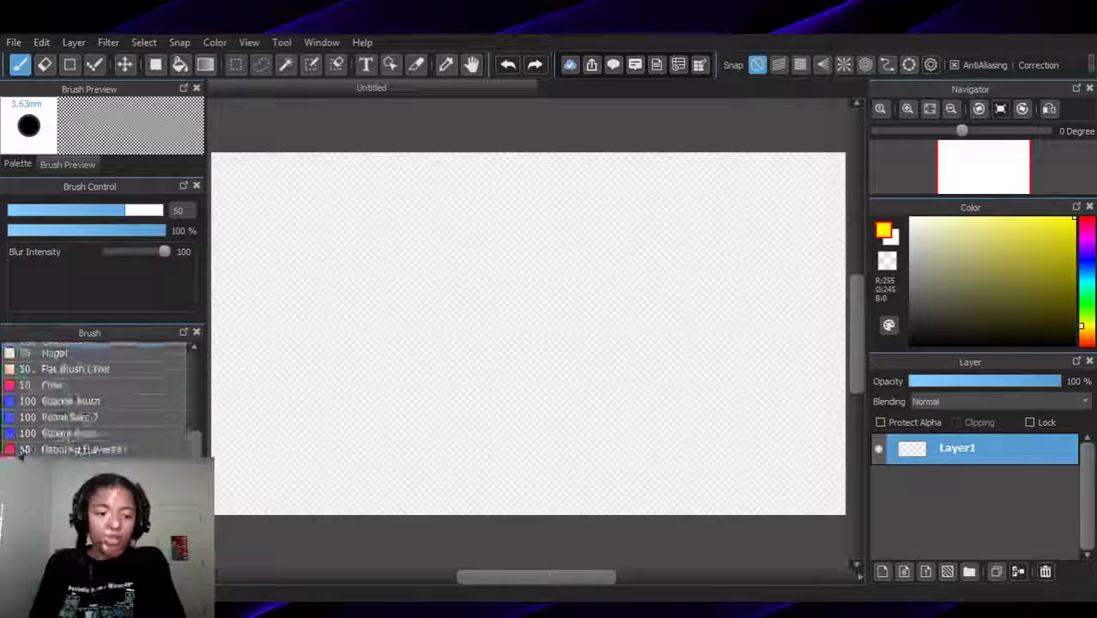
{"action": "left_click", "coordinate": [66, 390]}
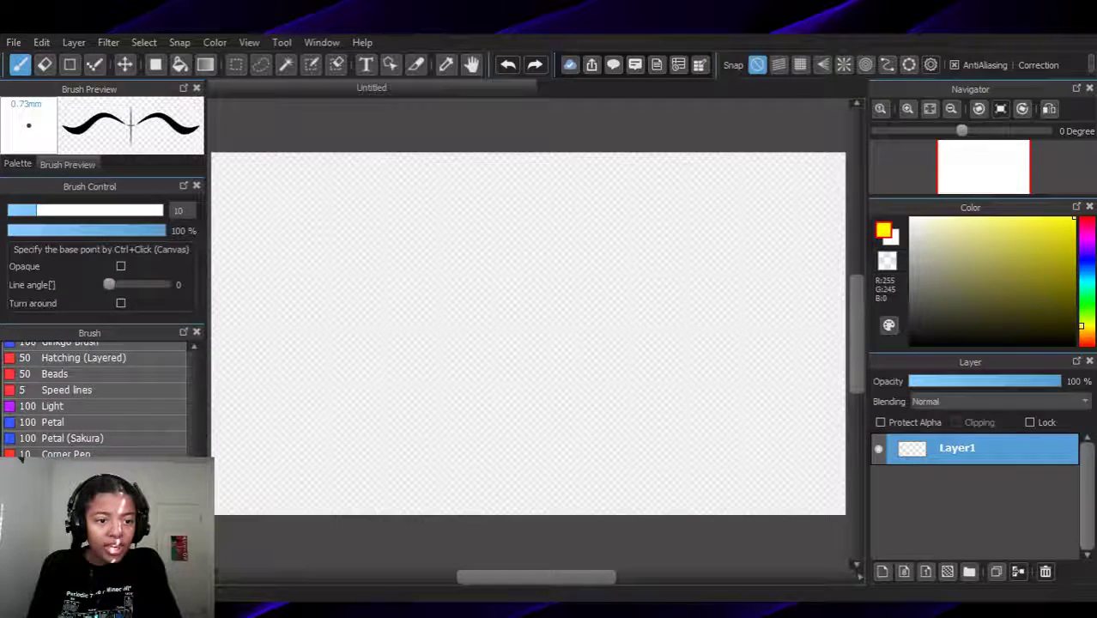
{"action": "left_click", "coordinate": [66, 454]}
{"action": "left_click", "coordinate": [66, 471]}
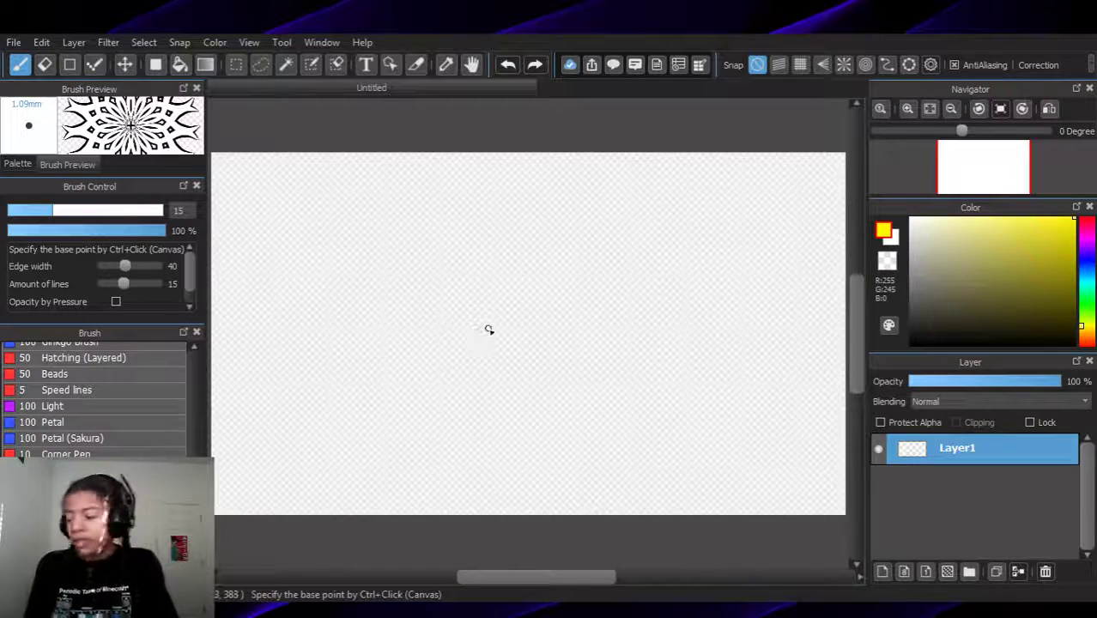
{"action": "mouse_move", "coordinate": [636, 240]}
{"action": "left_mouse_down"}
{"action": "mouse_move", "coordinate": [641, 268]}
{"action": "mouse_move", "coordinate": [680, 312]}
{"action": "mouse_move", "coordinate": [628, 305]}
{"action": "mouse_move", "coordinate": [465, 366]}
{"action": "mouse_move", "coordinate": [537, 411]}
{"action": "mouse_move", "coordinate": [409, 373]}
{"action": "mouse_move", "coordinate": [383, 459]}
{"action": "mouse_move", "coordinate": [238, 398]}
{"action": "left_mouse_up"}
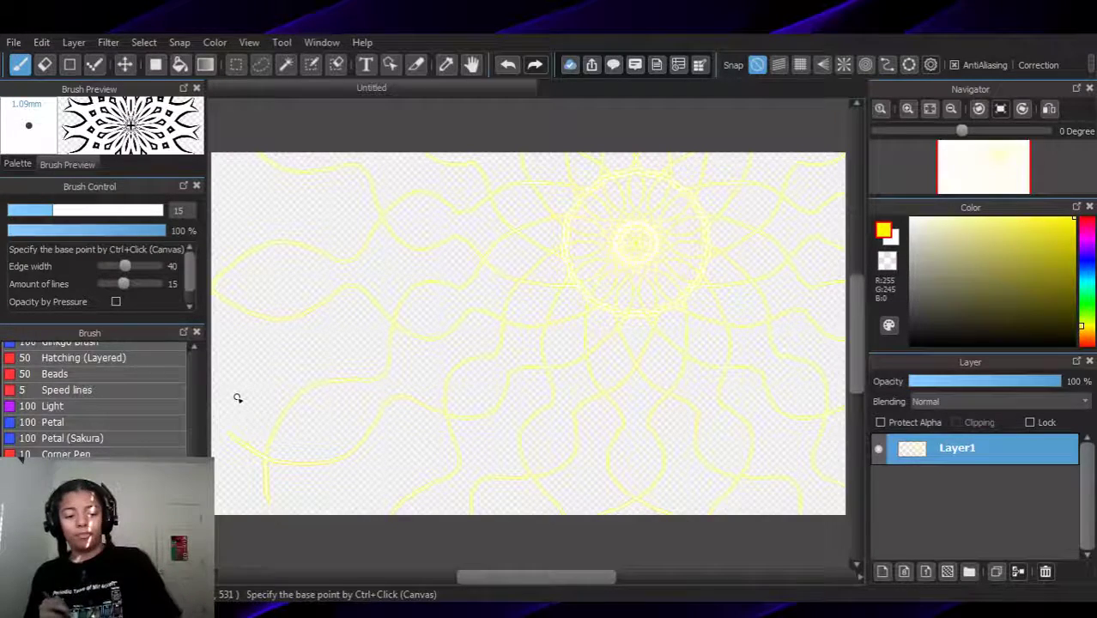
{"action": "key", "text": "ctrl+z"}
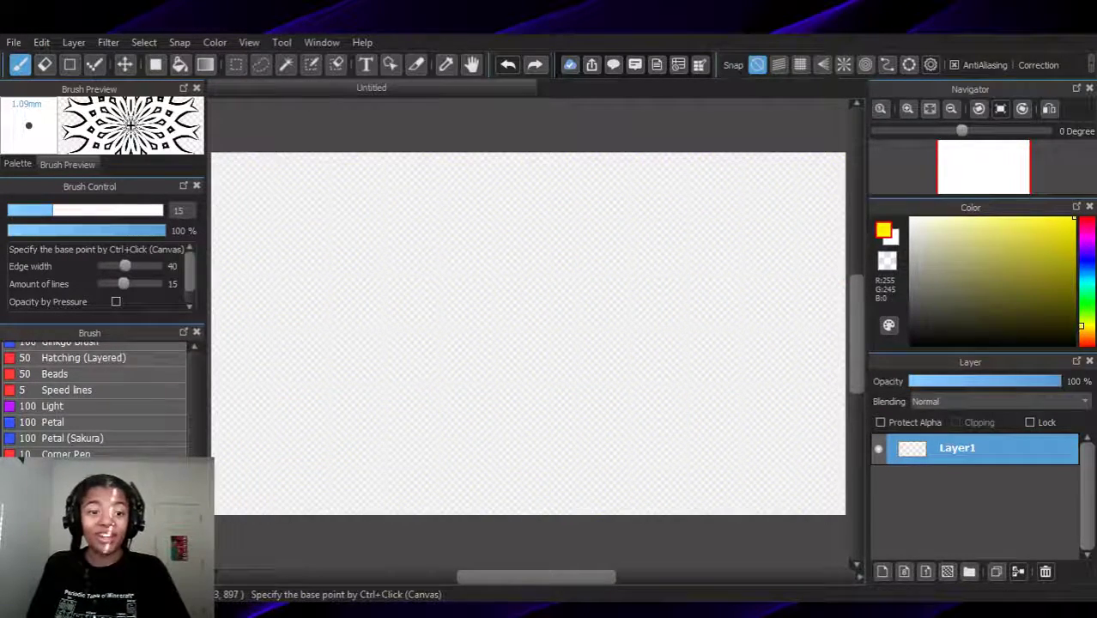
Select the Petal brush, test it with a looping purple stroke (R113, G0, B255) across the canvas, and undo the stroke
{"action": "left_click", "coordinate": [1083, 242]}
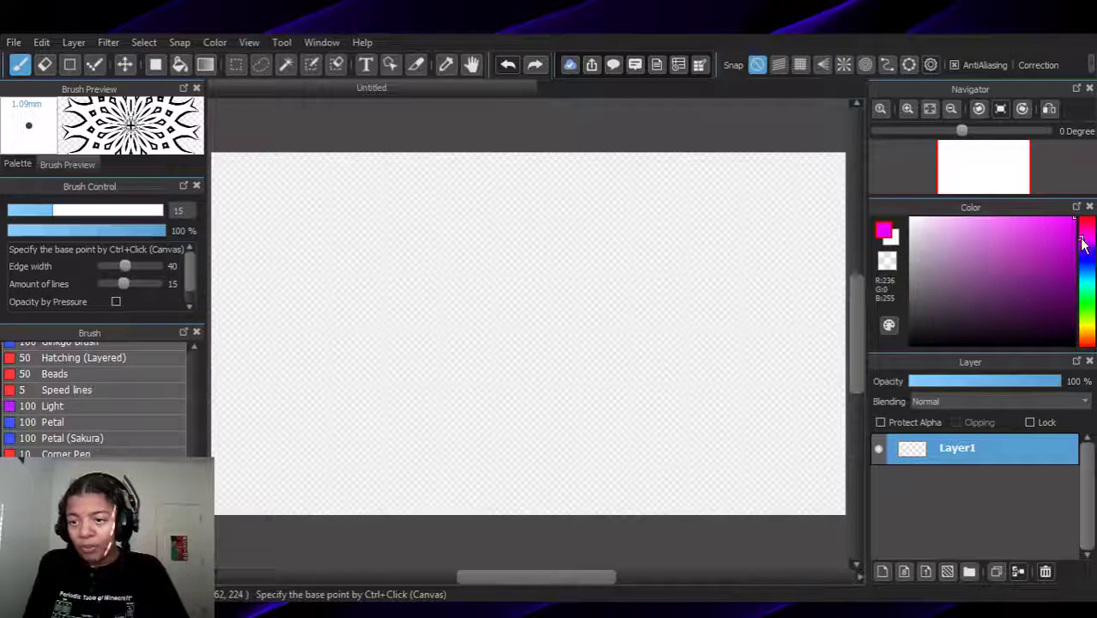
{"action": "left_click_drag", "start_coordinate": [1083, 242], "coordinate": [1083, 256]}
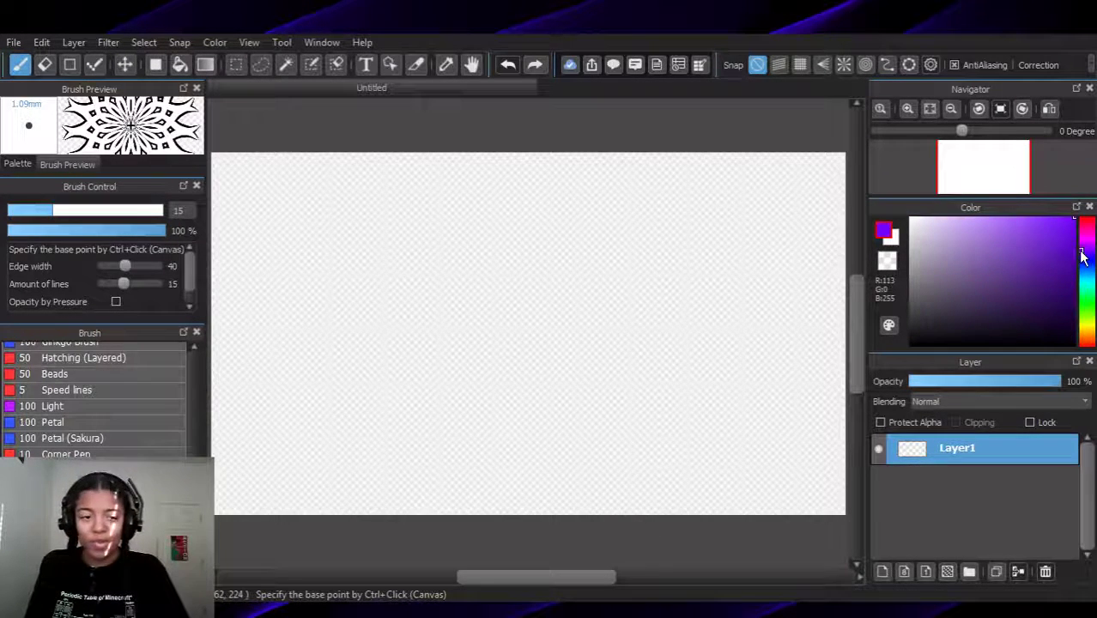
{"action": "left_click", "coordinate": [46, 440]}
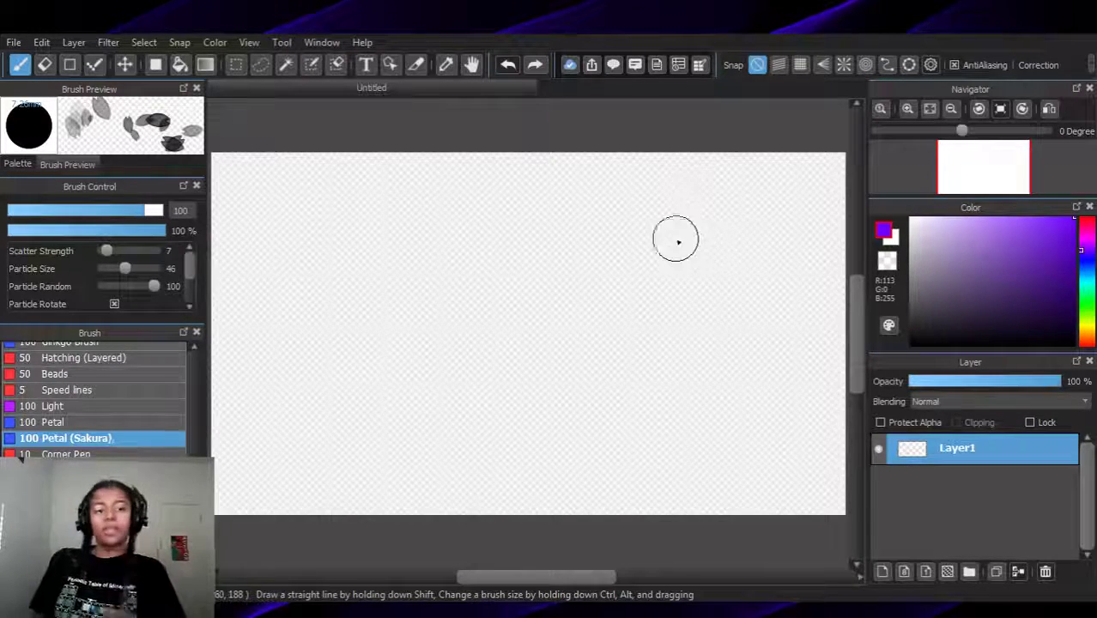
{"action": "left_click", "coordinate": [73, 421]}
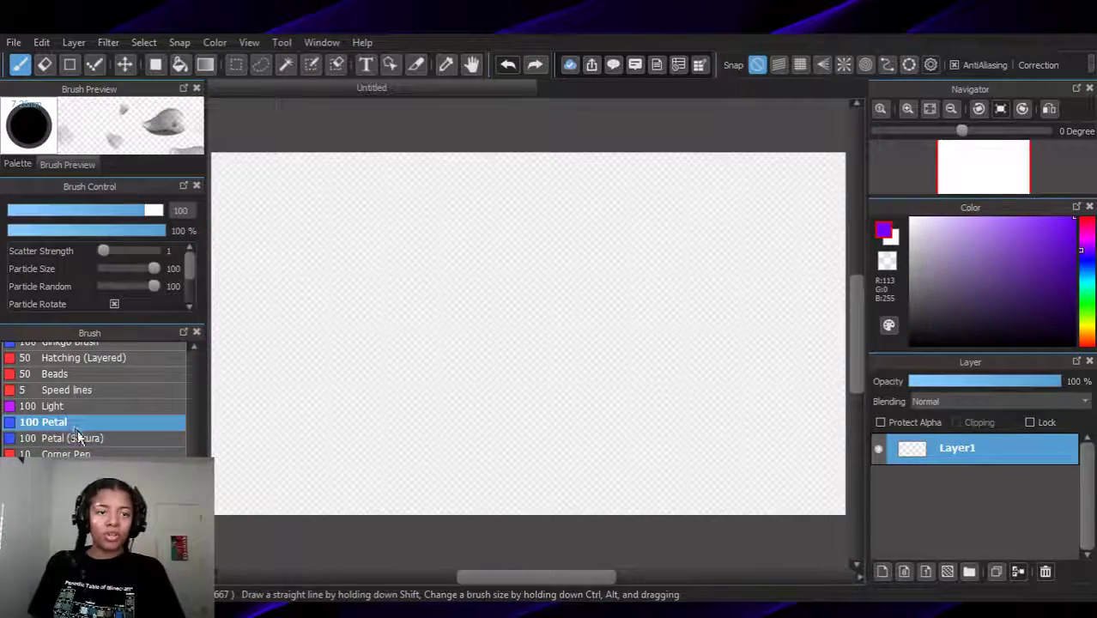
{"action": "mouse_move", "coordinate": [806, 230]}
{"action": "left_mouse_down"}
{"action": "mouse_move", "coordinate": [821, 226]}
{"action": "mouse_move", "coordinate": [557, 453]}
{"action": "mouse_move", "coordinate": [350, 402]}
{"action": "mouse_move", "coordinate": [363, 206]}
{"action": "mouse_move", "coordinate": [837, 344]}
{"action": "left_mouse_up"}
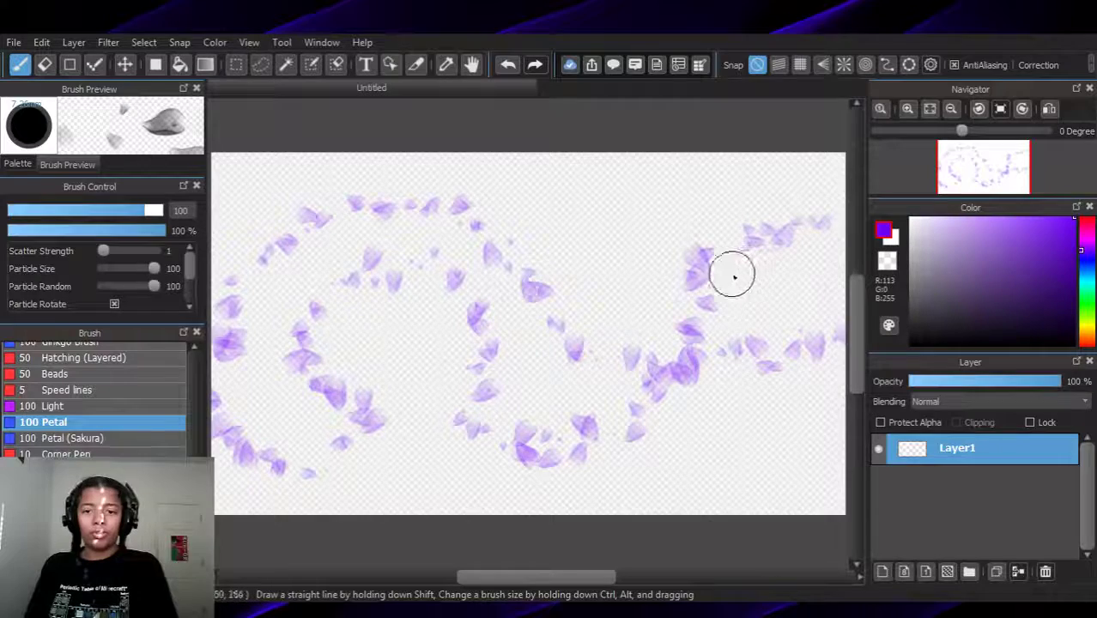
{"action": "key", "text": "ctrl+z"}
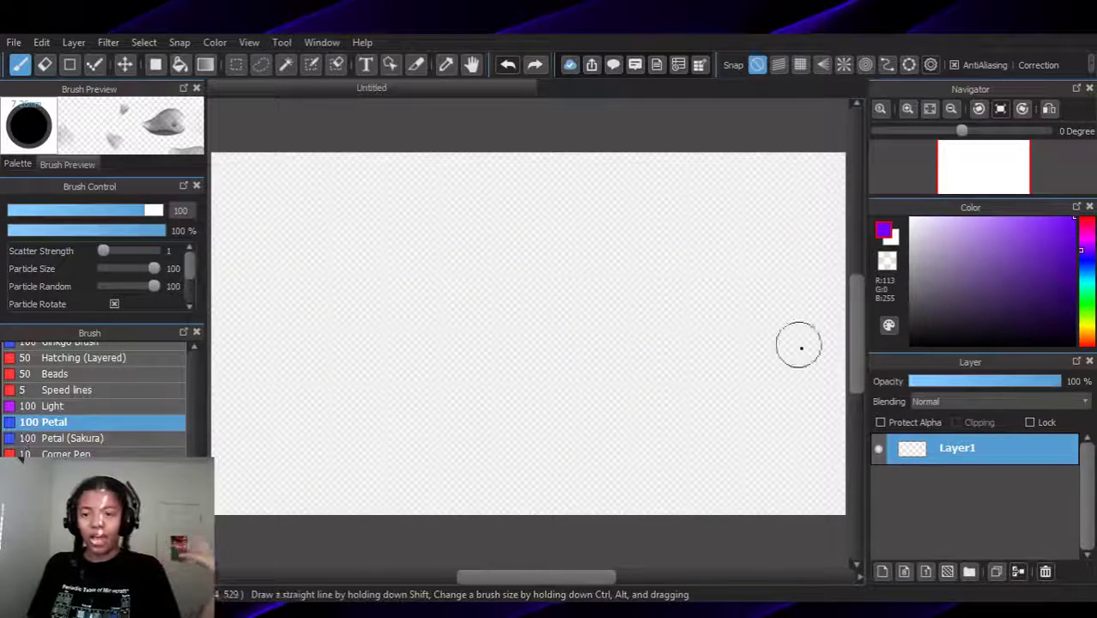
Swap the foreground and background colours back and forth, and set the foreground colour to red (R218, G0, B3)
{"action": "left_click_drag", "start_coordinate": [190, 268], "coordinate": [190, 293]}
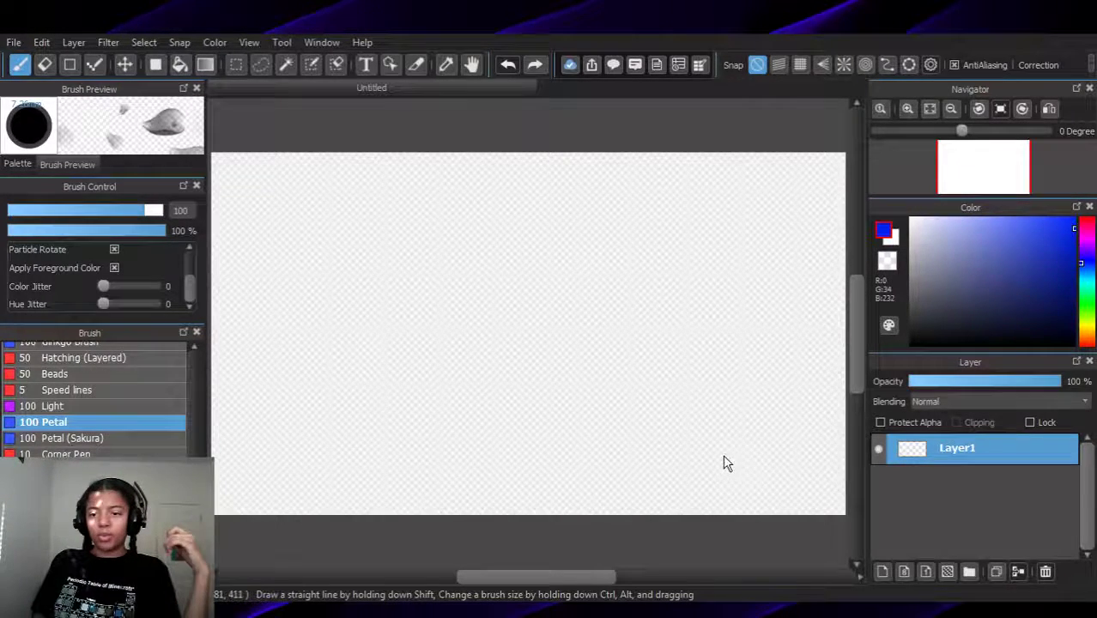
{"action": "left_click", "coordinate": [887, 238]}
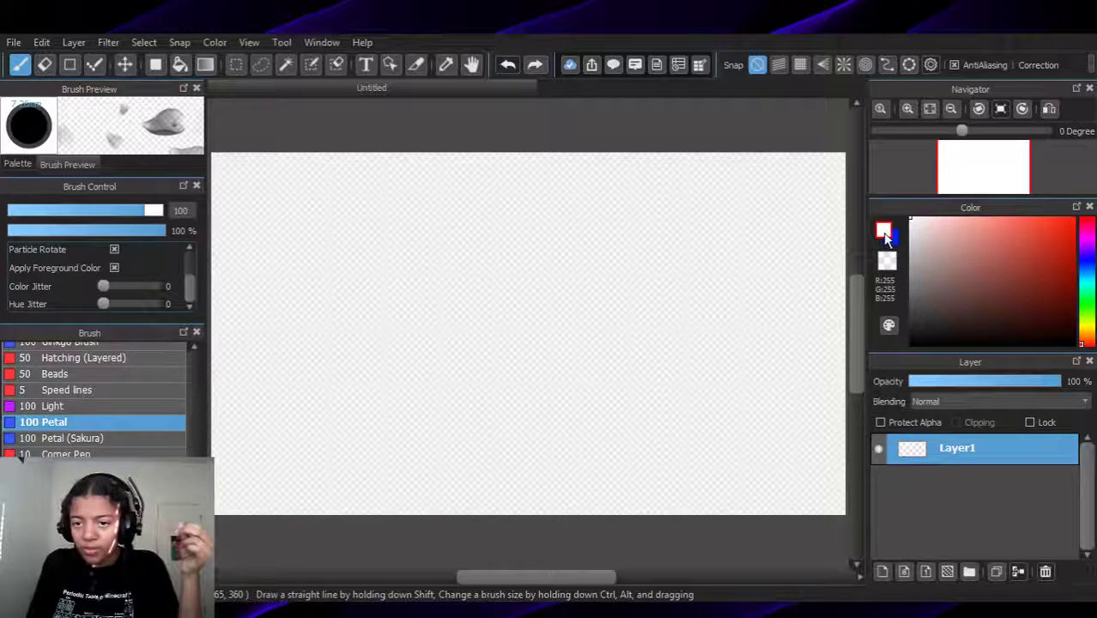
{"action": "left_click", "coordinate": [893, 240]}
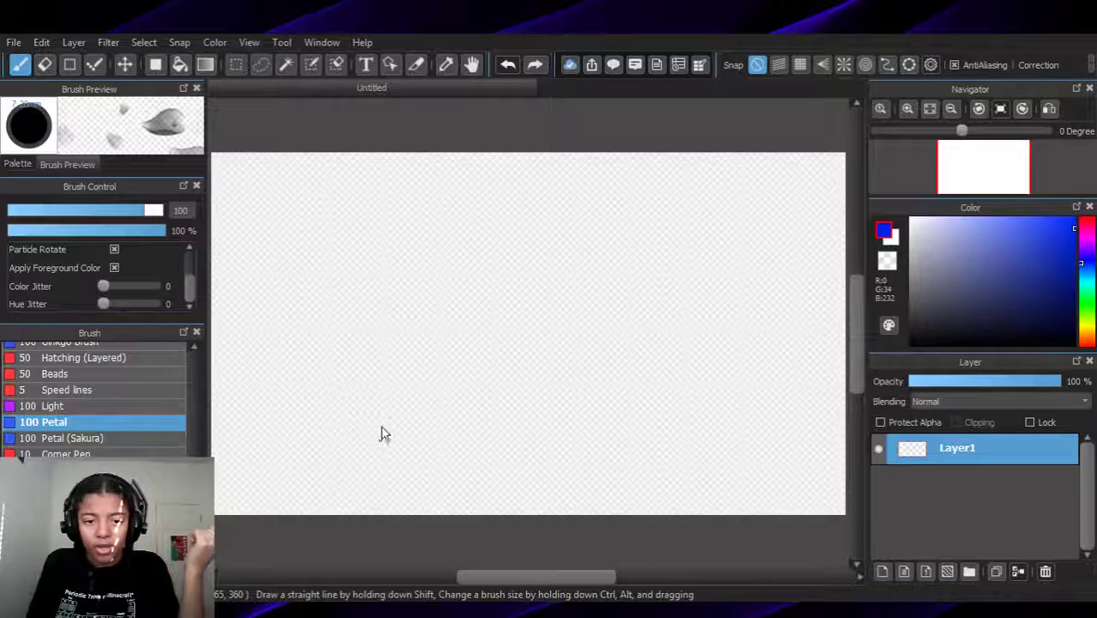
{"action": "key", "text": "x"}
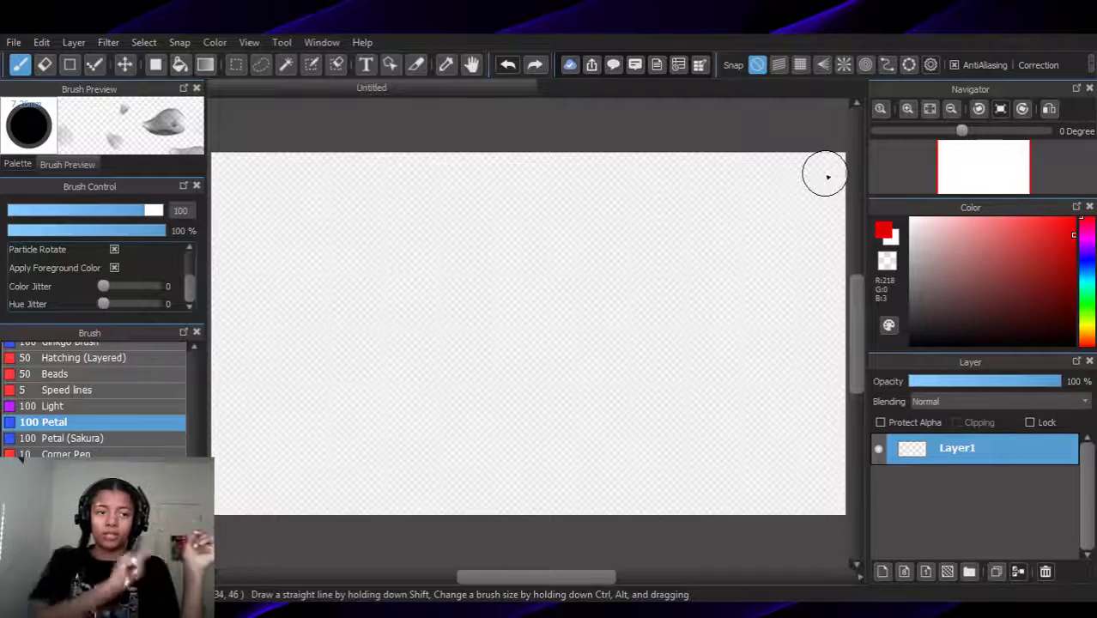
Set the Petal brush size to 117 and test it with a red stroke on the canvas, undoing the stroke
{"action": "mouse_move", "coordinate": [146, 212]}
{"action": "left_mouse_down"}
{"action": "mouse_move", "coordinate": [202, 215]}
{"action": "mouse_move", "coordinate": [155, 216]}
{"action": "mouse_move", "coordinate": [152, 185]}
{"action": "left_mouse_up"}
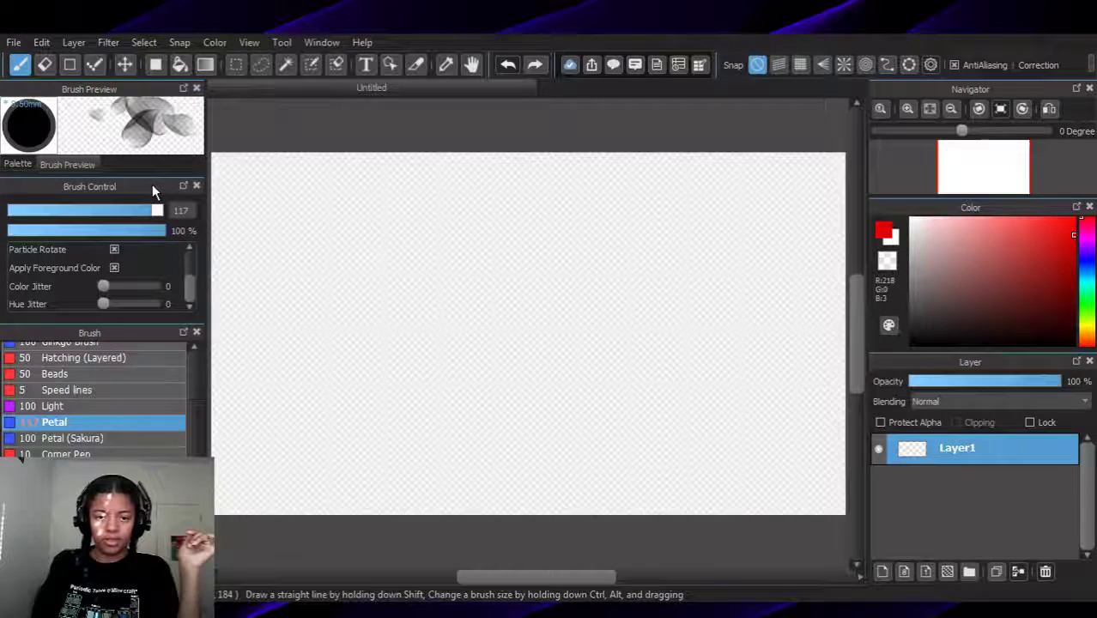
{"action": "mouse_move", "coordinate": [630, 272]}
{"action": "left_mouse_down"}
{"action": "mouse_move", "coordinate": [588, 312]}
{"action": "mouse_move", "coordinate": [392, 275]}
{"action": "mouse_move", "coordinate": [290, 312]}
{"action": "mouse_move", "coordinate": [518, 190]}
{"action": "left_mouse_up"}
{"action": "key", "text": "ctrl+z"}
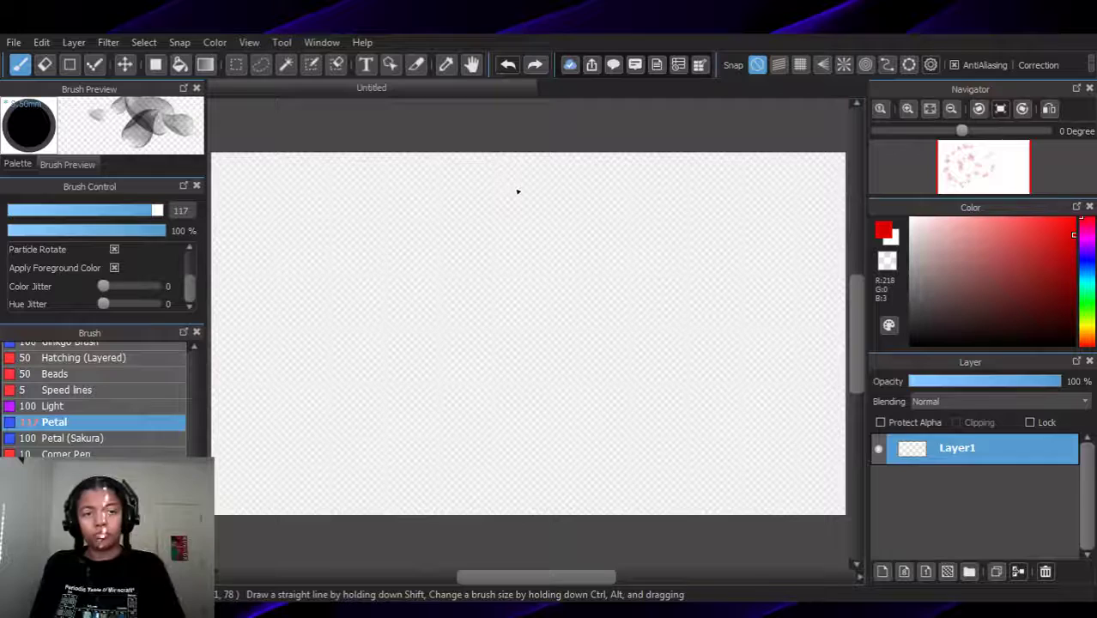
Add a new layer above Layer1 and fill Layer1 with solid black (R0, G0, B0)
{"action": "left_click", "coordinate": [883, 573]}
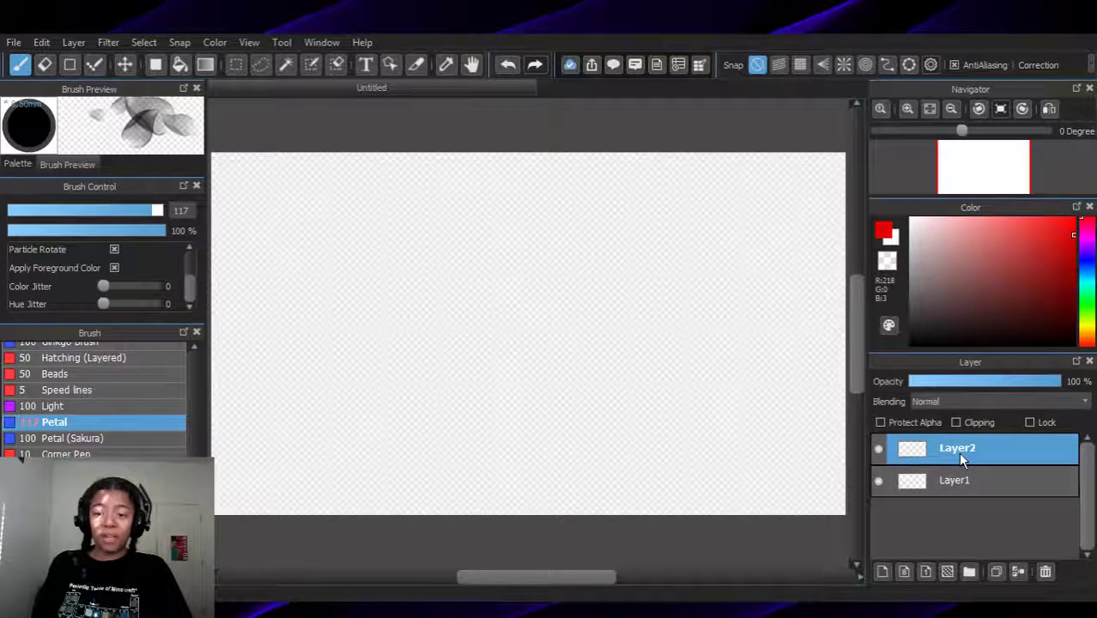
{"action": "left_click", "coordinate": [939, 485]}
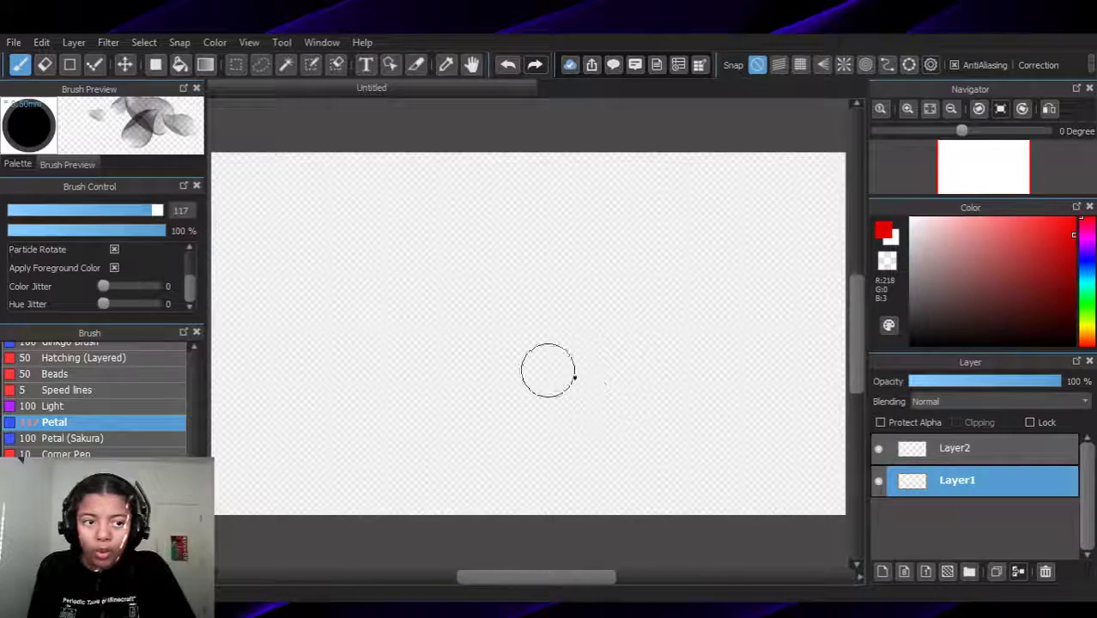
{"action": "left_click", "coordinate": [181, 64]}
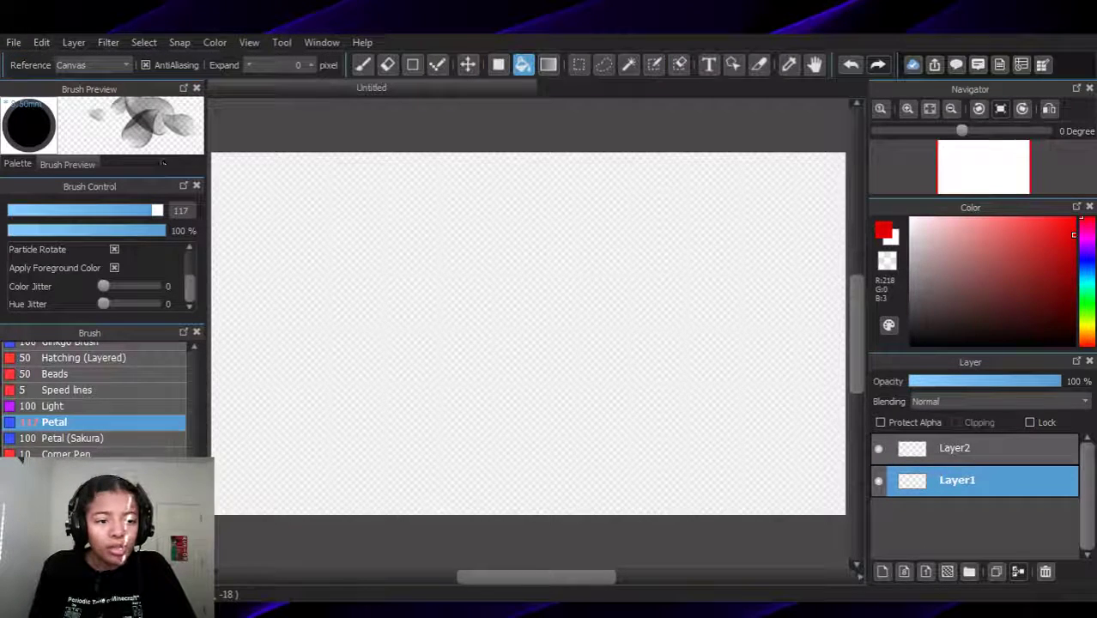
{"action": "scroll", "coordinate": [196, 367], "scroll_direction": "up", "scroll_amount": 5}
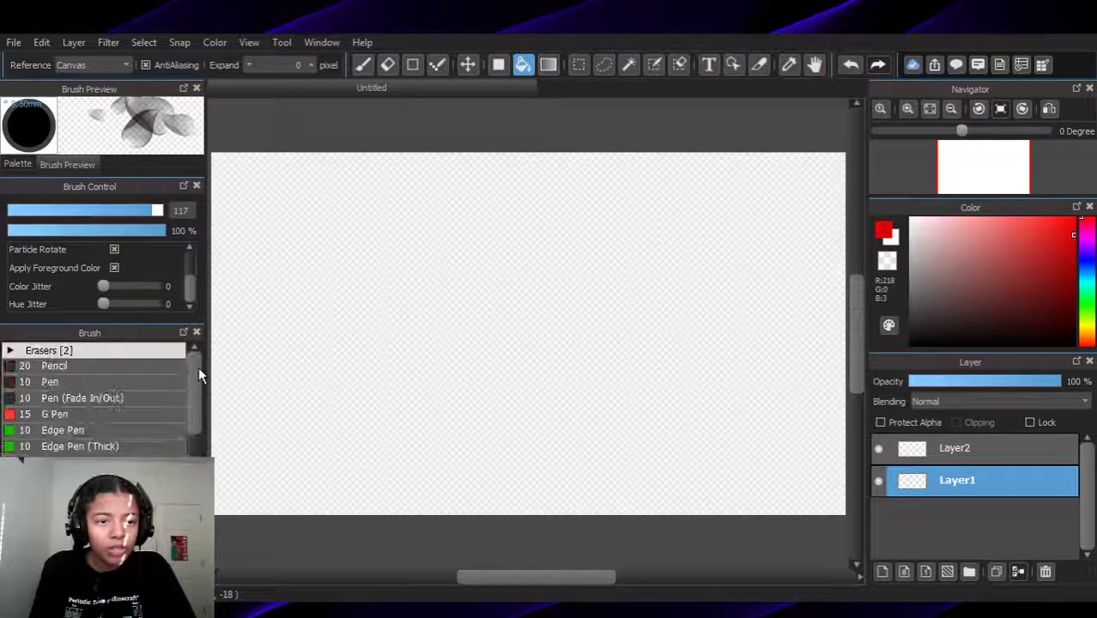
{"action": "left_click", "coordinate": [494, 291]}
{"action": "left_click", "coordinate": [911, 344]}
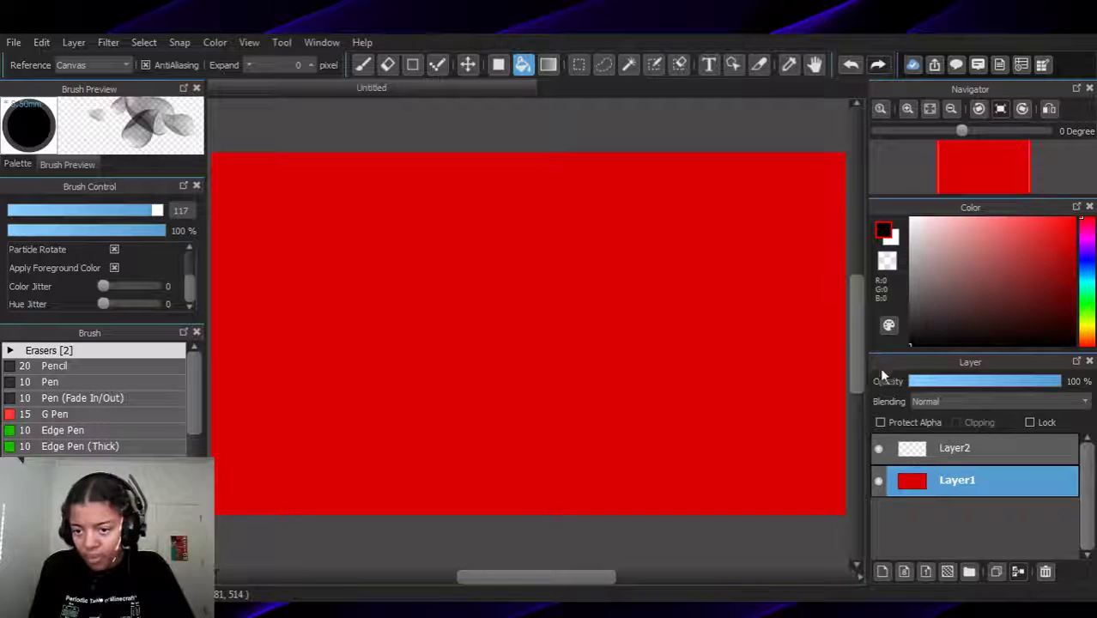
{"action": "left_click", "coordinate": [589, 410]}
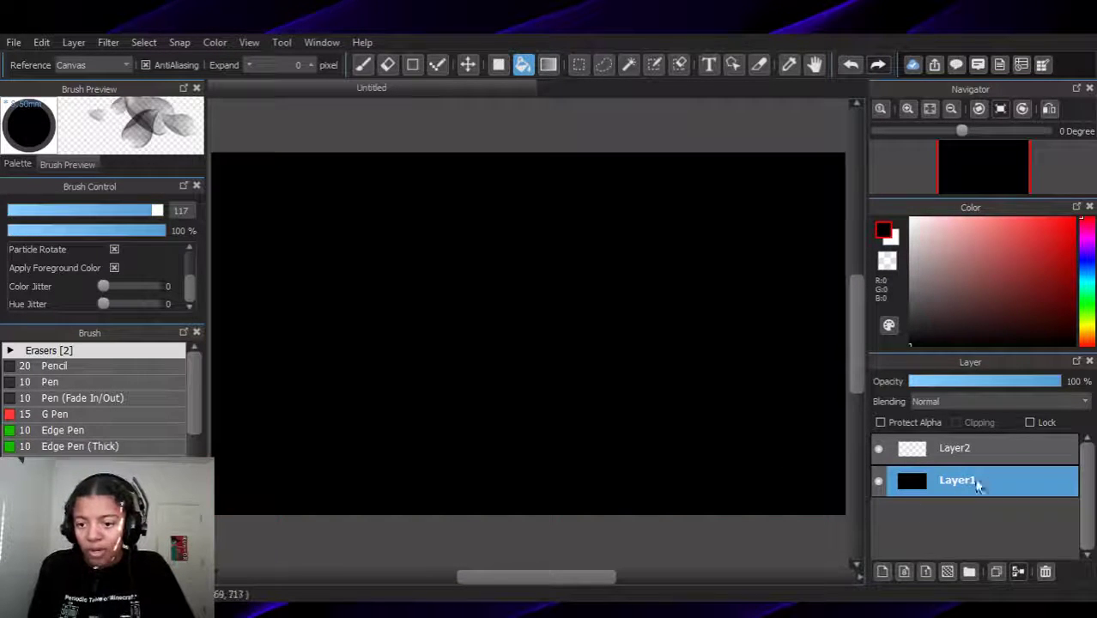
Lock Layer1 and make Layer2 active with the Brush tool and a red foreground colour (R218, G0, B3)
{"action": "left_click", "coordinate": [1031, 422]}
{"action": "left_click", "coordinate": [1013, 447]}
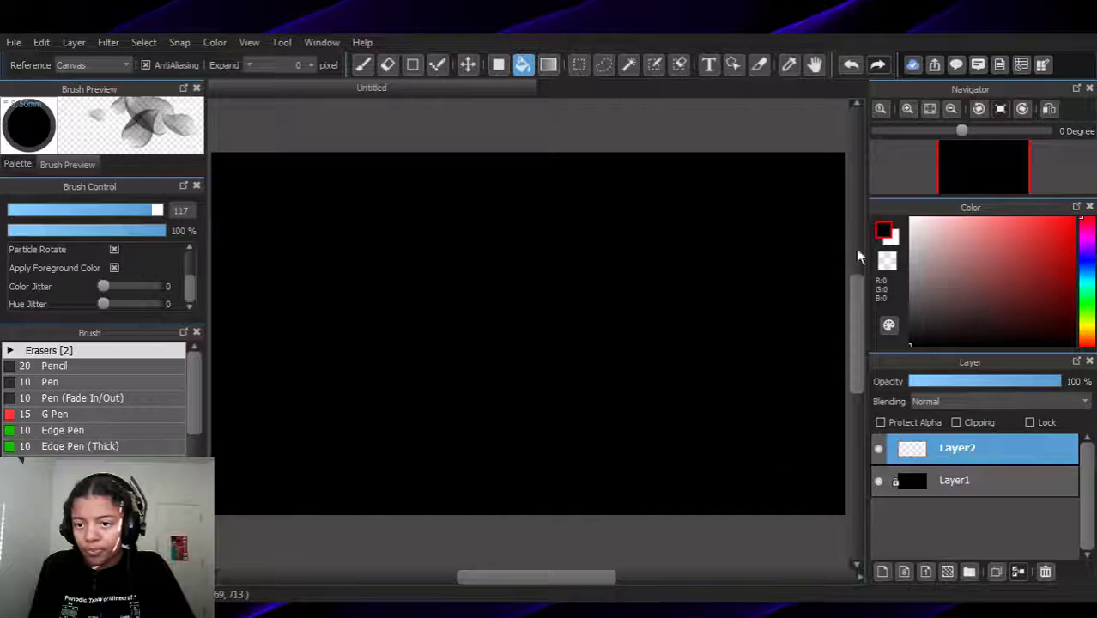
{"action": "left_click", "coordinate": [884, 236]}
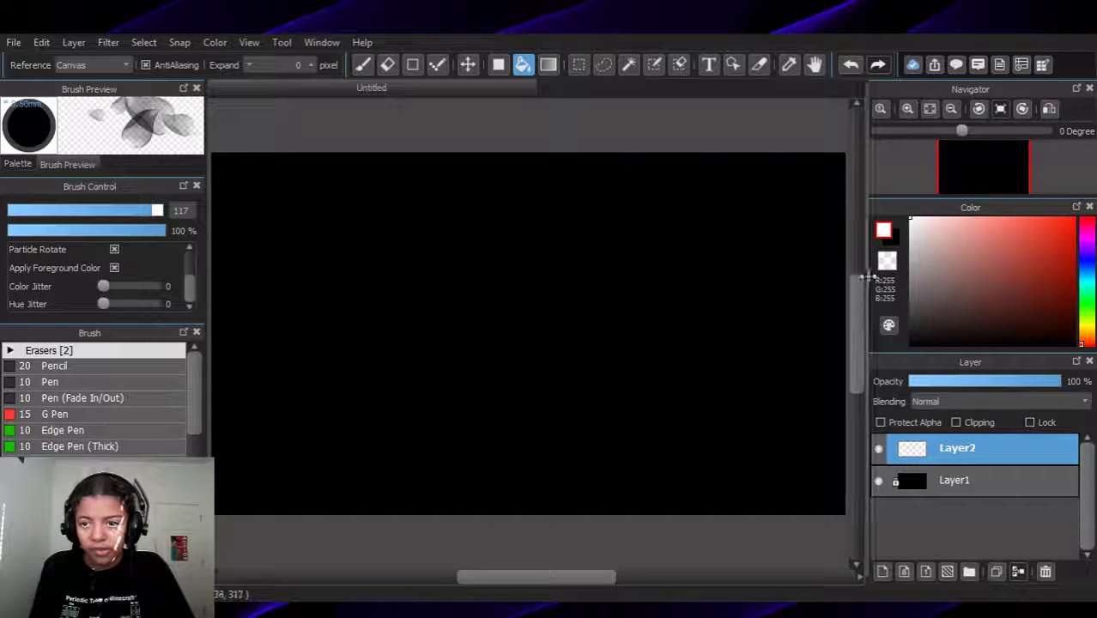
{"action": "left_click", "coordinate": [894, 239]}
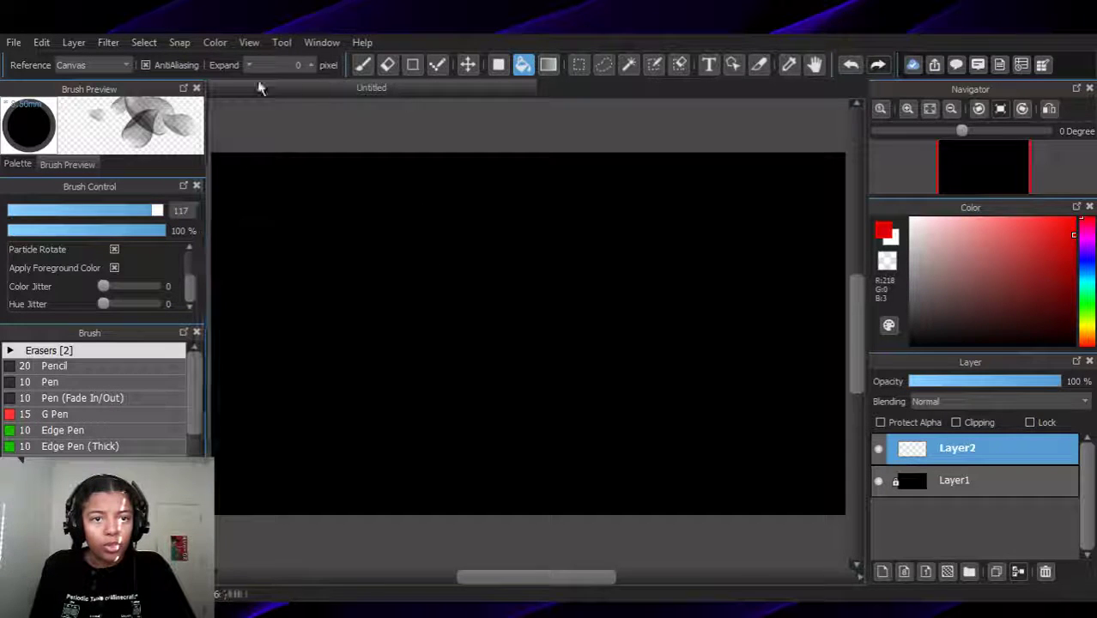
{"action": "left_click", "coordinate": [362, 64]}
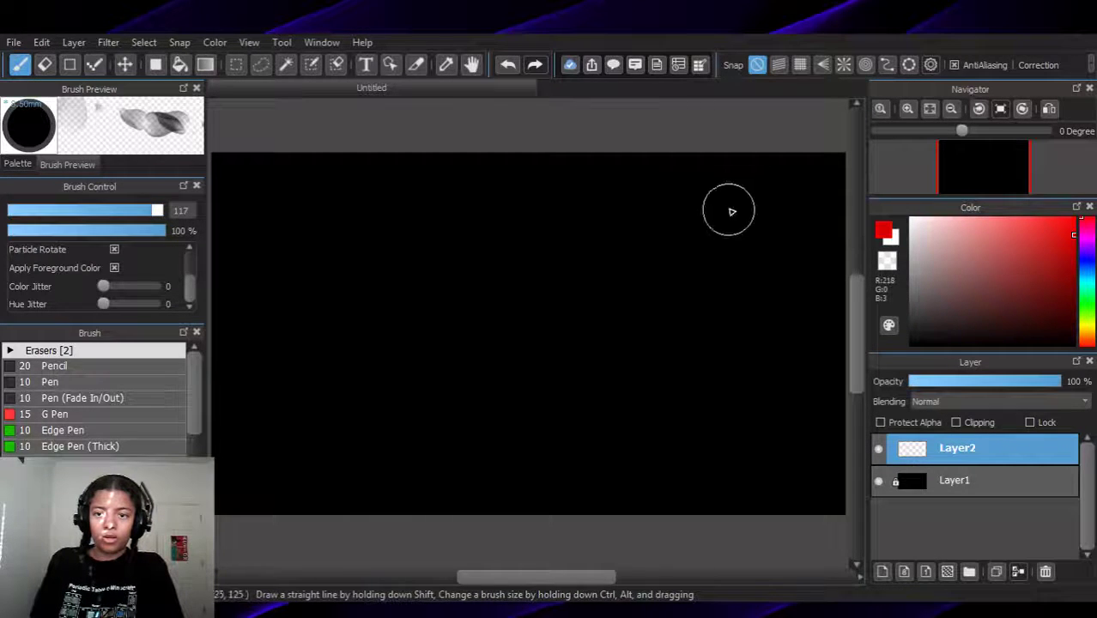
Try red petal strokes along the canvas's upper edge and in loops on Layer2 with scatter strength 1, undoing each stroke
{"action": "mouse_move", "coordinate": [842, 162]}
{"action": "left_mouse_down"}
{"action": "mouse_move", "coordinate": [751, 196]}
{"action": "mouse_move", "coordinate": [701, 172]}
{"action": "mouse_move", "coordinate": [629, 203]}
{"action": "mouse_move", "coordinate": [595, 172]}
{"action": "mouse_move", "coordinate": [540, 202]}
{"action": "mouse_move", "coordinate": [430, 187]}
{"action": "mouse_move", "coordinate": [374, 197]}
{"action": "mouse_move", "coordinate": [337, 173]}
{"action": "mouse_move", "coordinate": [269, 186]}
{"action": "mouse_move", "coordinate": [196, 173]}
{"action": "mouse_move", "coordinate": [262, 160]}
{"action": "mouse_move", "coordinate": [395, 197]}
{"action": "mouse_move", "coordinate": [555, 178]}
{"action": "mouse_move", "coordinate": [621, 191]}
{"action": "mouse_move", "coordinate": [711, 172]}
{"action": "mouse_move", "coordinate": [853, 180]}
{"action": "left_mouse_up"}
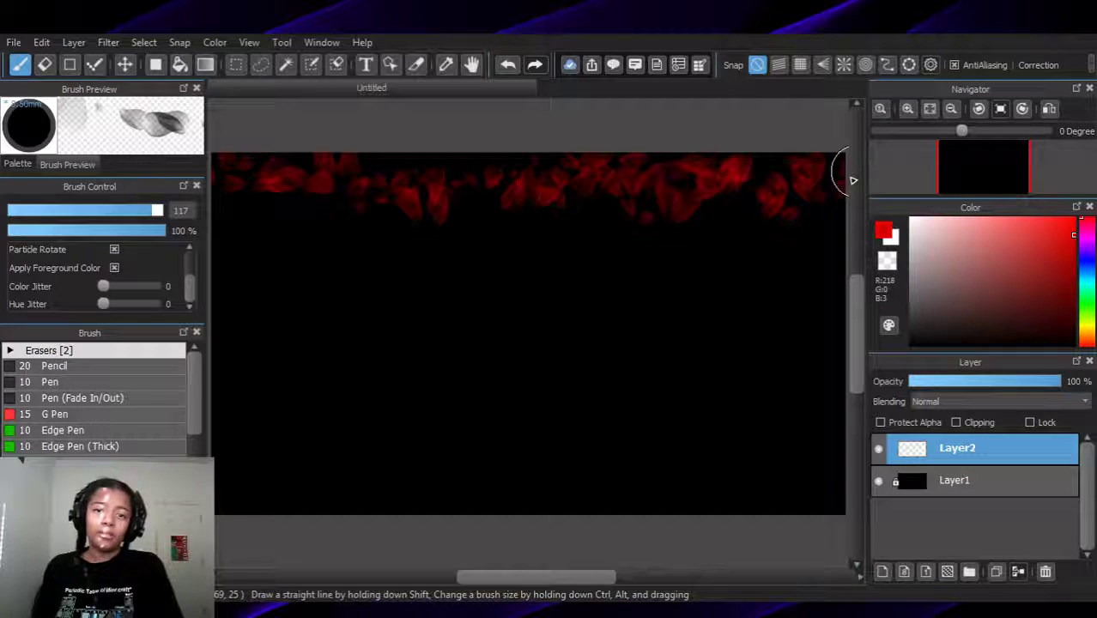
{"action": "key", "text": "ctrl+z"}
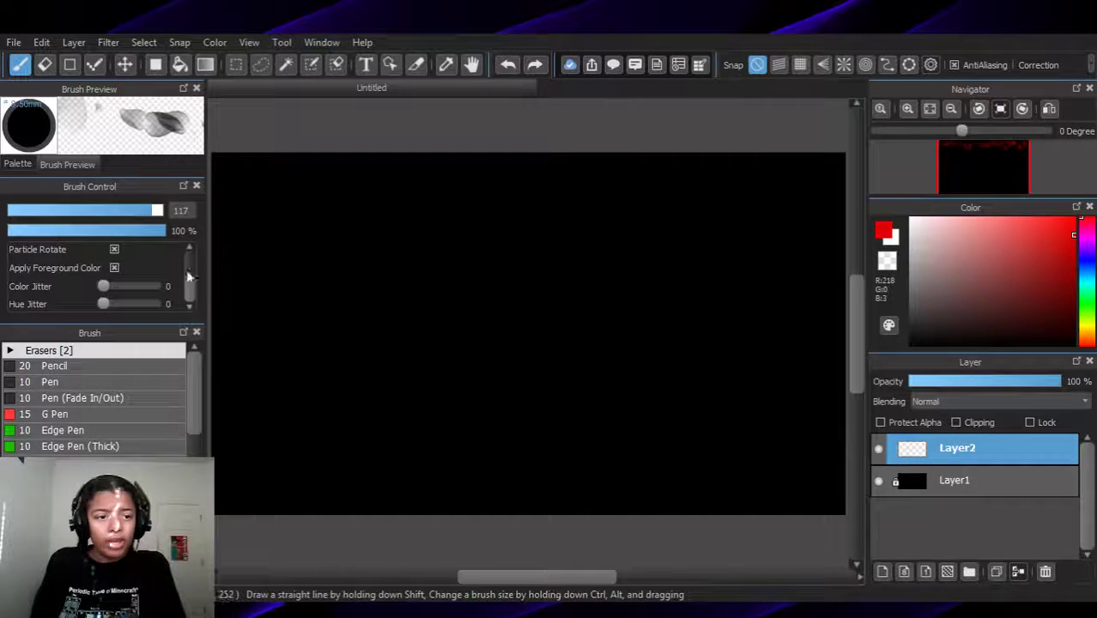
{"action": "left_click_drag", "start_coordinate": [185, 284], "coordinate": [186, 261]}
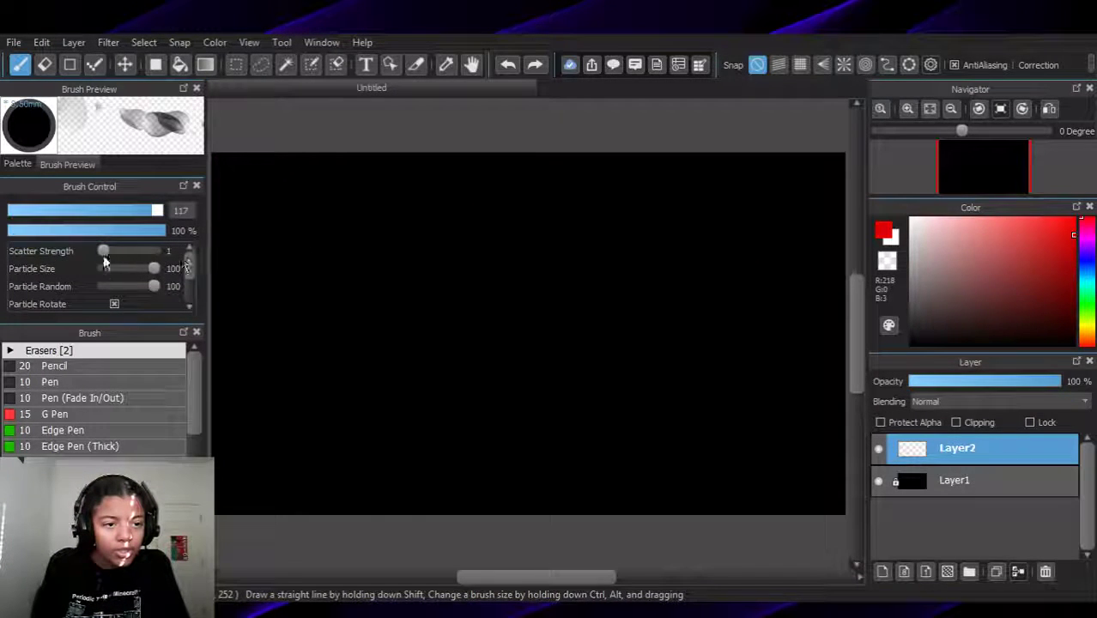
{"action": "mouse_move", "coordinate": [99, 251]}
{"action": "left_mouse_down"}
{"action": "mouse_move", "coordinate": [116, 249]}
{"action": "mouse_move", "coordinate": [97, 249]}
{"action": "left_mouse_up"}
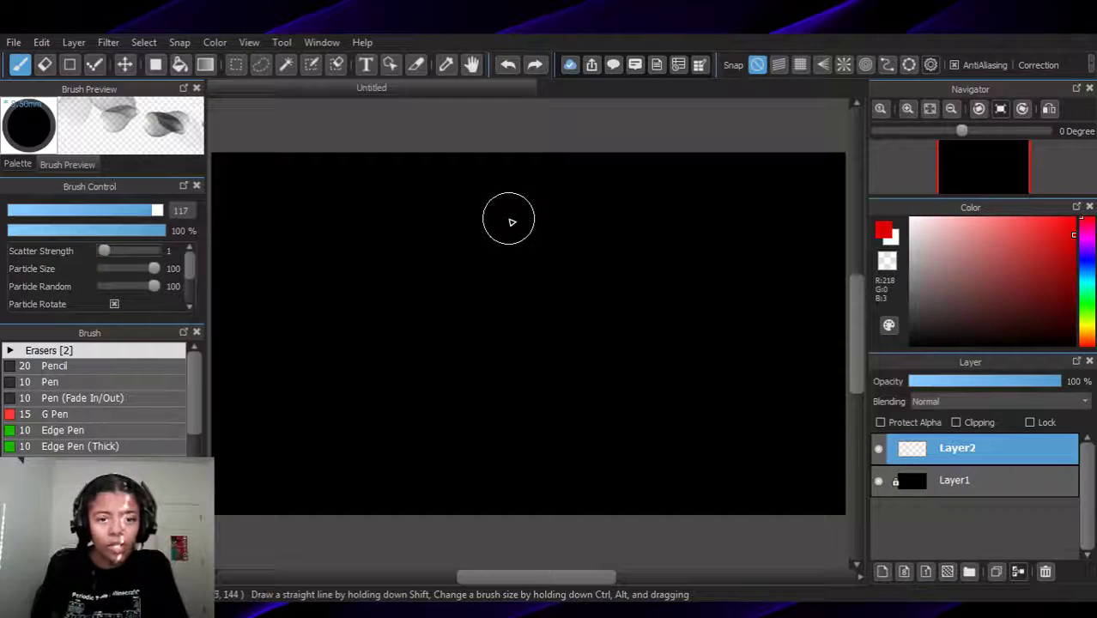
{"action": "mouse_move", "coordinate": [635, 228]}
{"action": "left_mouse_down"}
{"action": "mouse_move", "coordinate": [520, 464]}
{"action": "mouse_move", "coordinate": [417, 249]}
{"action": "mouse_move", "coordinate": [606, 379]}
{"action": "mouse_move", "coordinate": [811, 255]}
{"action": "left_mouse_up"}
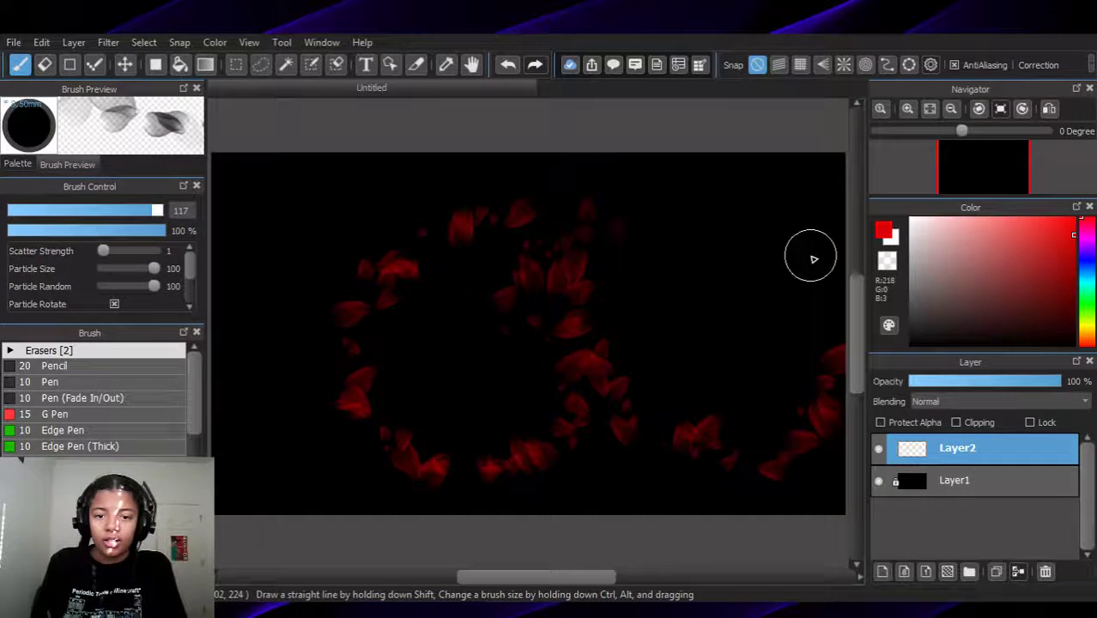
{"action": "key", "text": "ctrl+z"}
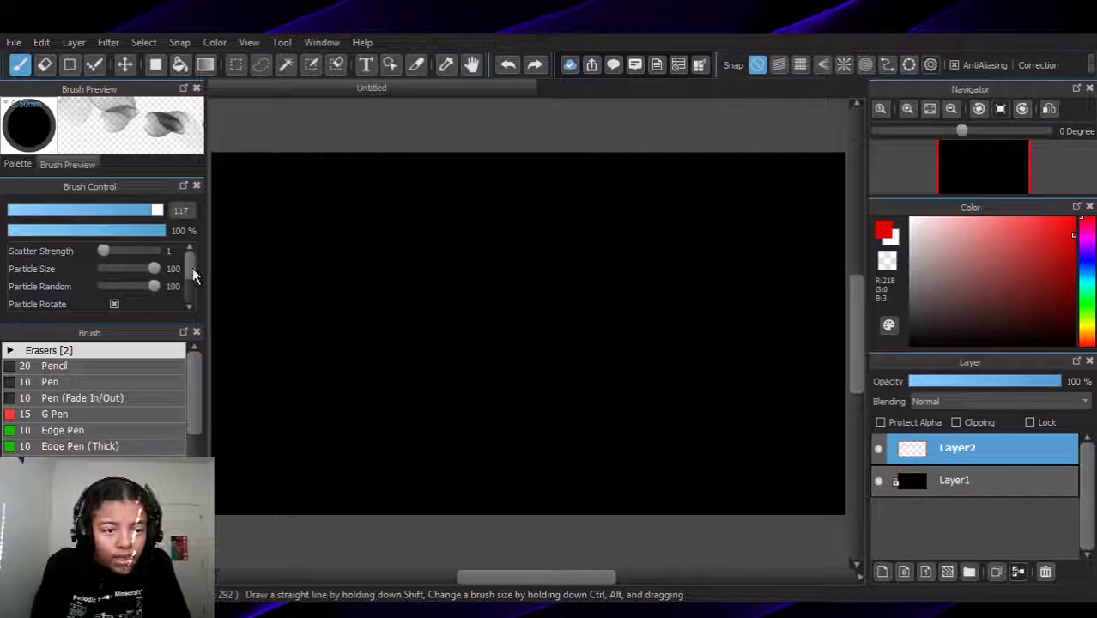
Set the Petal brush's Color Jitter to 100 and try a red petal stroke on Layer2, undoing it
{"action": "left_click_drag", "start_coordinate": [192, 268], "coordinate": [189, 292]}
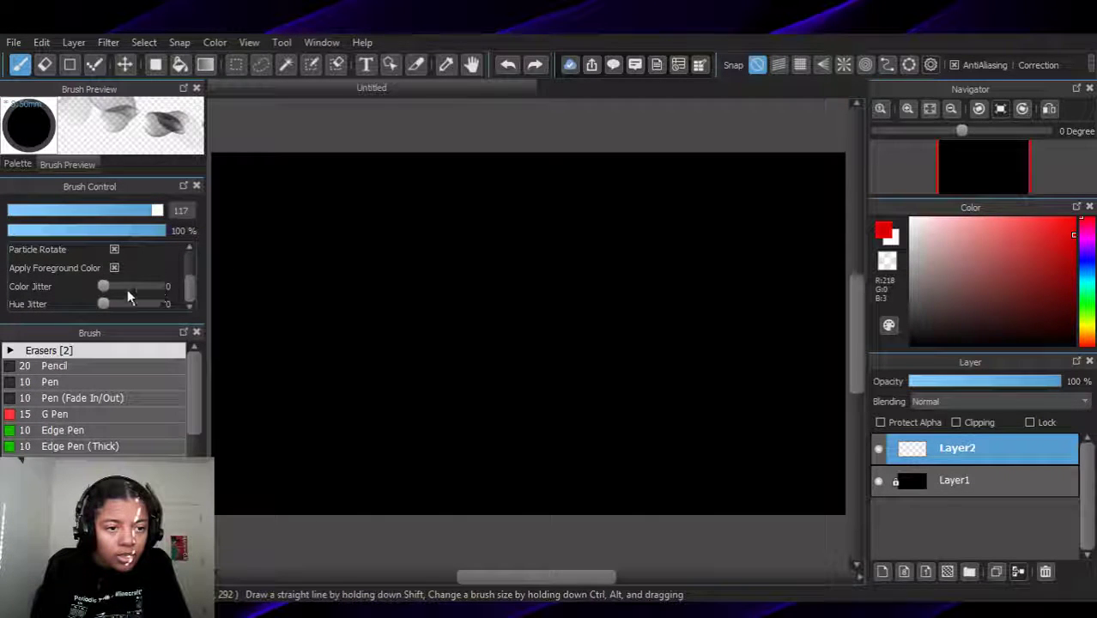
{"action": "left_click_drag", "start_coordinate": [103, 286], "coordinate": [152, 286]}
{"action": "mouse_move", "coordinate": [633, 185]}
{"action": "left_mouse_down"}
{"action": "mouse_move", "coordinate": [568, 248]}
{"action": "mouse_move", "coordinate": [379, 306]}
{"action": "mouse_move", "coordinate": [422, 414]}
{"action": "mouse_move", "coordinate": [316, 367]}
{"action": "mouse_move", "coordinate": [583, 393]}
{"action": "mouse_move", "coordinate": [637, 258]}
{"action": "mouse_move", "coordinate": [517, 383]}
{"action": "left_mouse_up"}
{"action": "key", "text": "ctrl+z"}
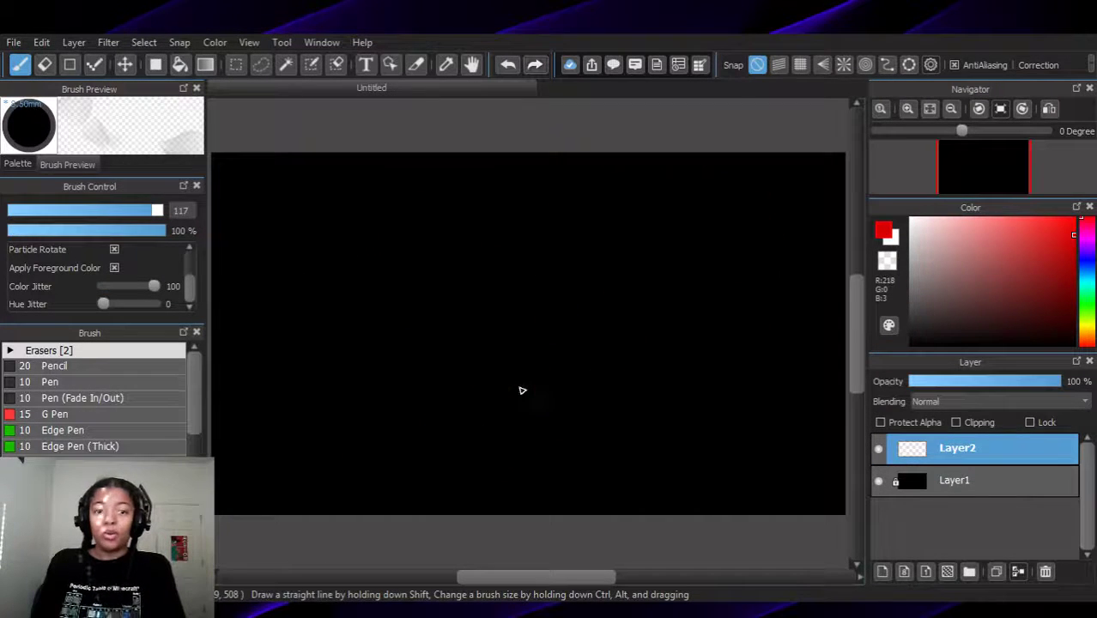
Set Color Jitter to 0 and Hue Jitter to 100, test the brush with looping multicoloured petals, and clear Layer2
{"action": "mouse_move", "coordinate": [153, 286]}
{"action": "left_mouse_down"}
{"action": "mouse_move", "coordinate": [103, 286]}
{"action": "mouse_move", "coordinate": [154, 304]}
{"action": "left_mouse_up"}
{"action": "mouse_move", "coordinate": [486, 257]}
{"action": "left_mouse_down"}
{"action": "mouse_move", "coordinate": [554, 289]}
{"action": "mouse_move", "coordinate": [313, 385]}
{"action": "mouse_move", "coordinate": [428, 335]}
{"action": "mouse_move", "coordinate": [690, 285]}
{"action": "mouse_move", "coordinate": [360, 473]}
{"action": "mouse_move", "coordinate": [669, 416]}
{"action": "mouse_move", "coordinate": [500, 311]}
{"action": "mouse_move", "coordinate": [216, 269]}
{"action": "left_mouse_up"}
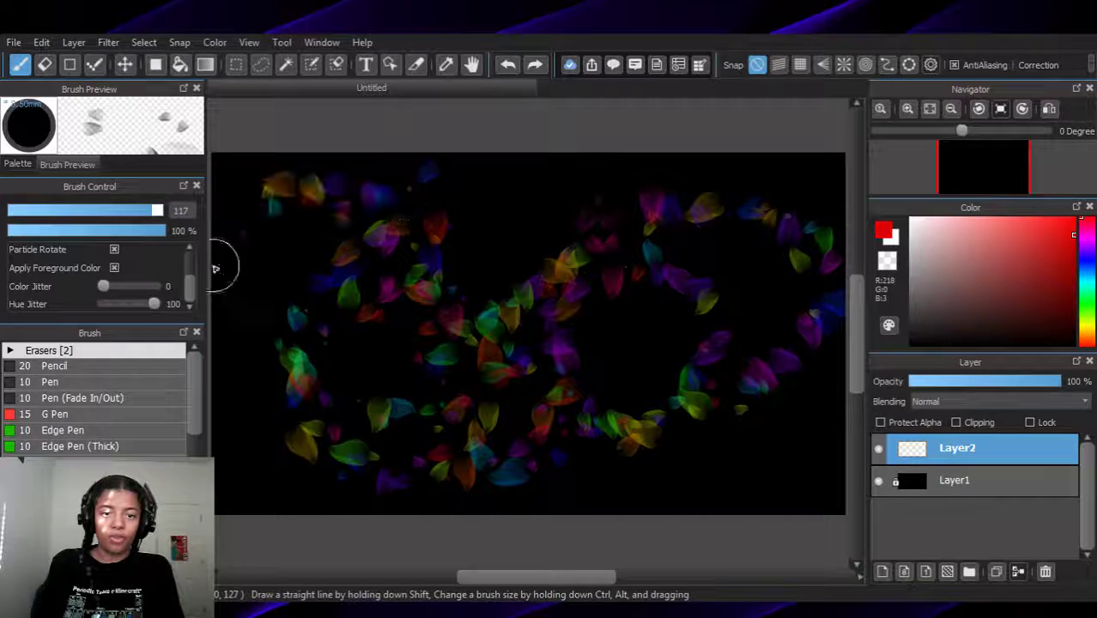
{"action": "key", "text": "Delete"}
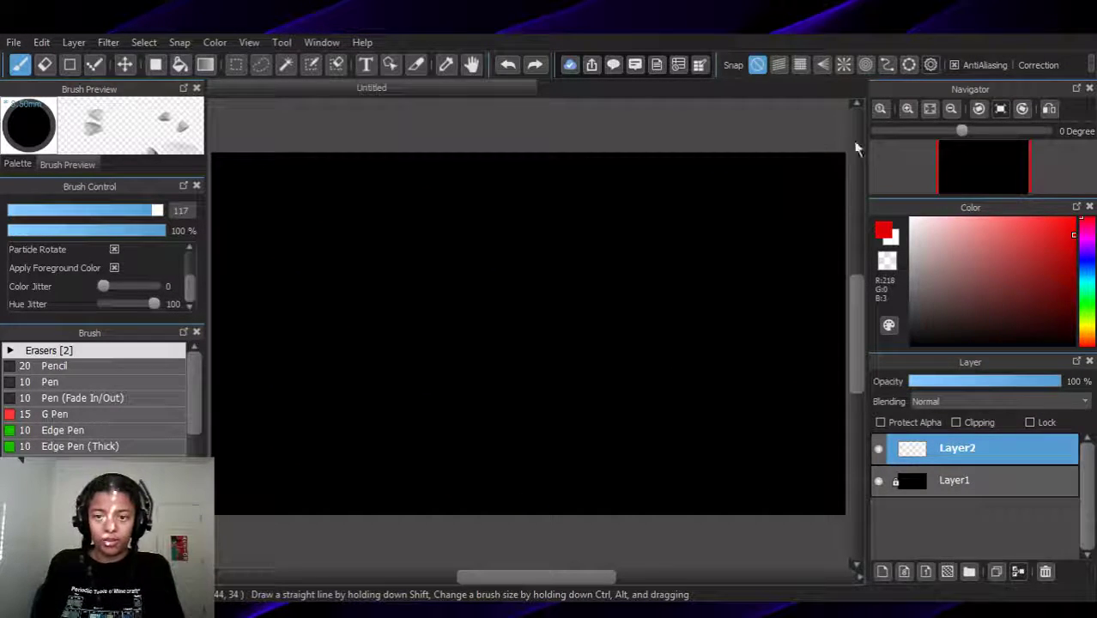
Cover the whole canvas with multicoloured petals on Layer2 for the rainbow background, and clear the painted petals
{"action": "mouse_move", "coordinate": [775, 167]}
{"action": "left_mouse_down"}
{"action": "mouse_move", "coordinate": [225, 172]}
{"action": "mouse_move", "coordinate": [244, 283]}
{"action": "mouse_move", "coordinate": [224, 398]}
{"action": "mouse_move", "coordinate": [249, 509]}
{"action": "mouse_move", "coordinate": [673, 510]}
{"action": "mouse_move", "coordinate": [838, 493]}
{"action": "mouse_move", "coordinate": [825, 315]}
{"action": "mouse_move", "coordinate": [833, 219]}
{"action": "mouse_move", "coordinate": [821, 171]}
{"action": "mouse_move", "coordinate": [772, 213]}
{"action": "mouse_move", "coordinate": [738, 204]}
{"action": "mouse_move", "coordinate": [534, 233]}
{"action": "mouse_move", "coordinate": [416, 223]}
{"action": "mouse_move", "coordinate": [282, 233]}
{"action": "mouse_move", "coordinate": [304, 314]}
{"action": "mouse_move", "coordinate": [292, 432]}
{"action": "mouse_move", "coordinate": [318, 450]}
{"action": "mouse_move", "coordinate": [389, 471]}
{"action": "mouse_move", "coordinate": [569, 466]}
{"action": "mouse_move", "coordinate": [629, 450]}
{"action": "mouse_move", "coordinate": [678, 464]}
{"action": "mouse_move", "coordinate": [731, 459]}
{"action": "mouse_move", "coordinate": [769, 439]}
{"action": "mouse_move", "coordinate": [798, 372]}
{"action": "mouse_move", "coordinate": [786, 250]}
{"action": "mouse_move", "coordinate": [727, 272]}
{"action": "mouse_move", "coordinate": [558, 291]}
{"action": "mouse_move", "coordinate": [490, 271]}
{"action": "mouse_move", "coordinate": [343, 266]}
{"action": "mouse_move", "coordinate": [324, 301]}
{"action": "mouse_move", "coordinate": [341, 355]}
{"action": "mouse_move", "coordinate": [376, 420]}
{"action": "mouse_move", "coordinate": [416, 436]}
{"action": "mouse_move", "coordinate": [507, 407]}
{"action": "mouse_move", "coordinate": [742, 417]}
{"action": "mouse_move", "coordinate": [744, 353]}
{"action": "mouse_move", "coordinate": [689, 321]}
{"action": "mouse_move", "coordinate": [424, 321]}
{"action": "mouse_move", "coordinate": [390, 367]}
{"action": "mouse_move", "coordinate": [497, 384]}
{"action": "mouse_move", "coordinate": [612, 367]}
{"action": "mouse_move", "coordinate": [737, 378]}
{"action": "left_mouse_up"}
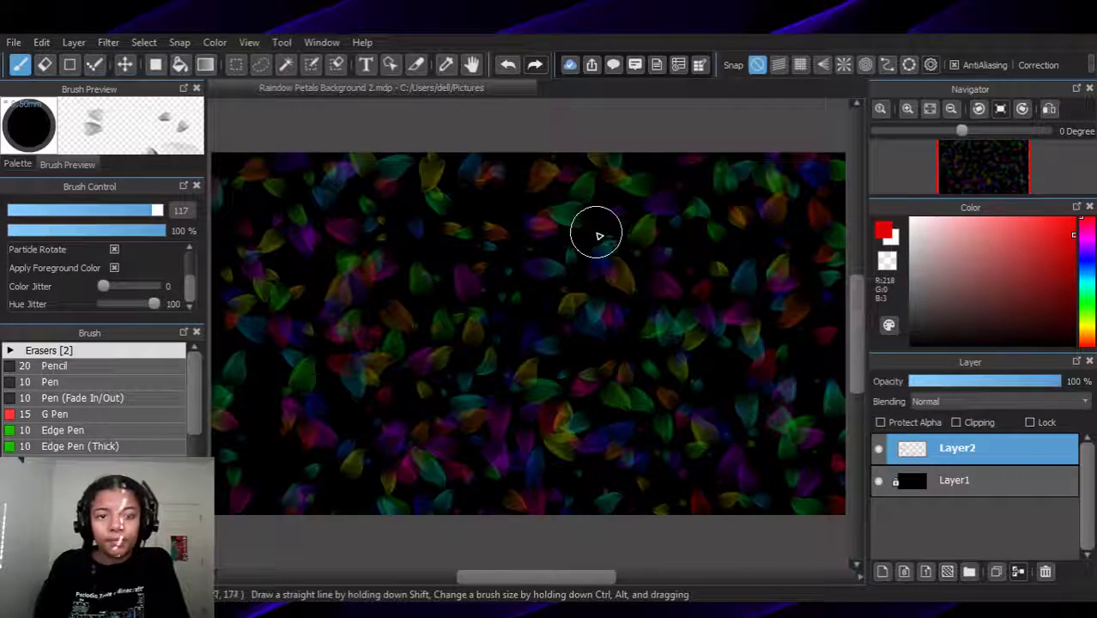
{"action": "key", "text": "ctrl+z"}
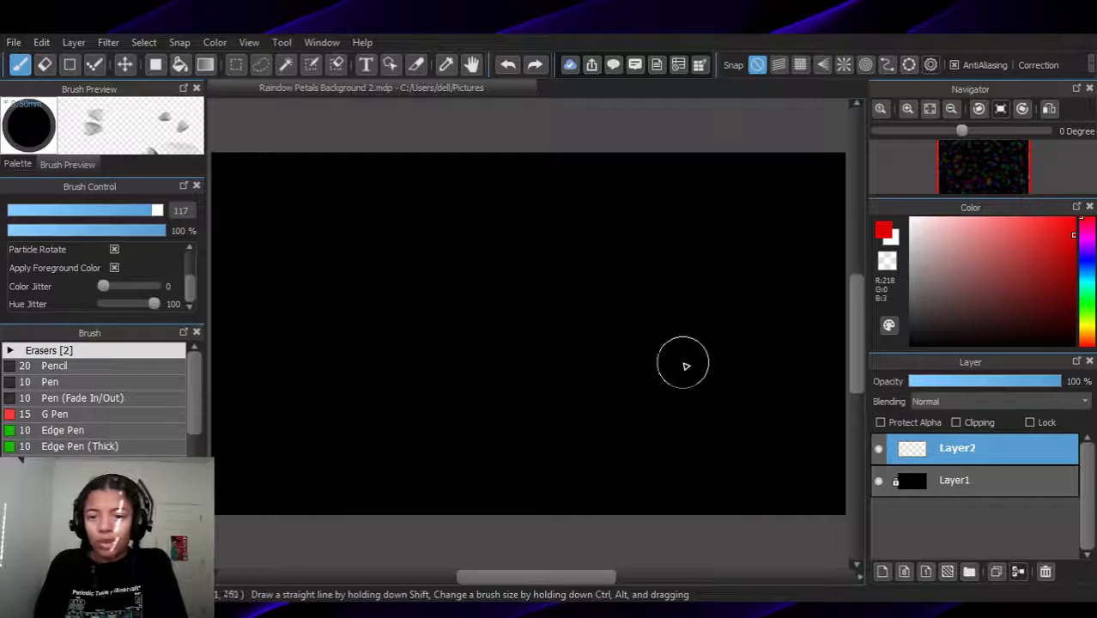
Set the foreground colour to bright red (R255, G0, B4), with Color Jitter at 100 and Hue Jitter at 0
{"action": "left_click", "coordinate": [1074, 220]}
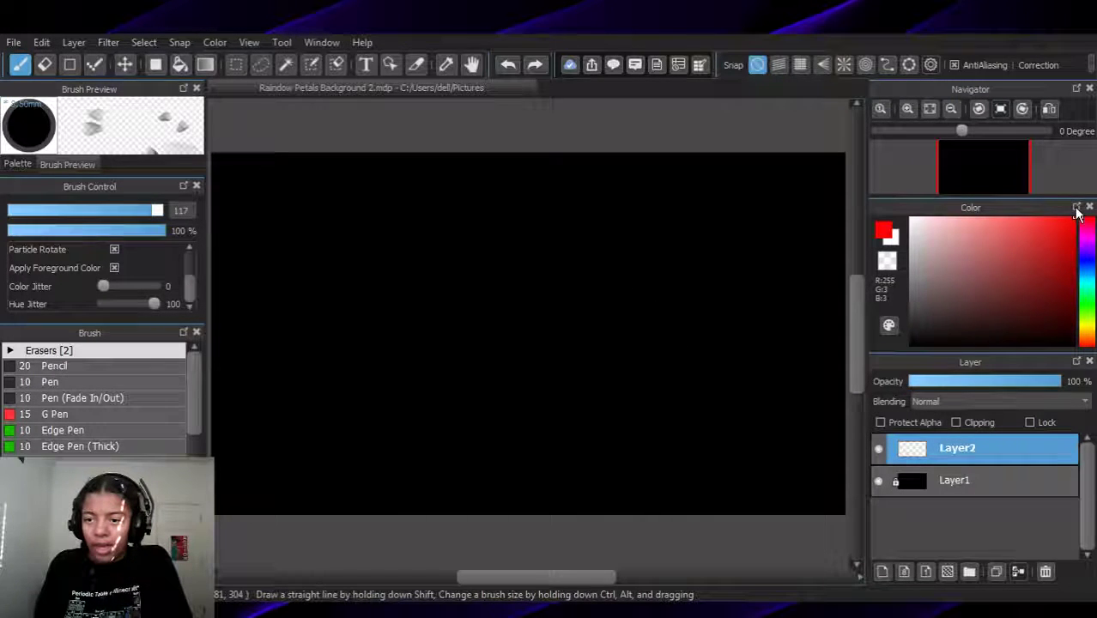
{"action": "left_click", "coordinate": [887, 260]}
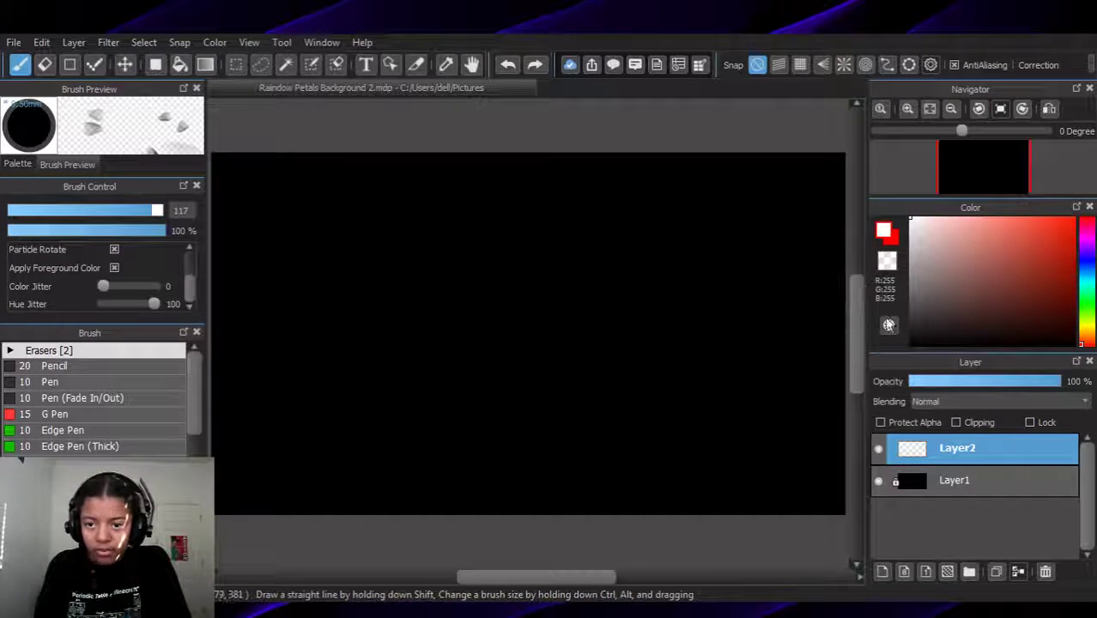
{"action": "left_click", "coordinate": [899, 243]}
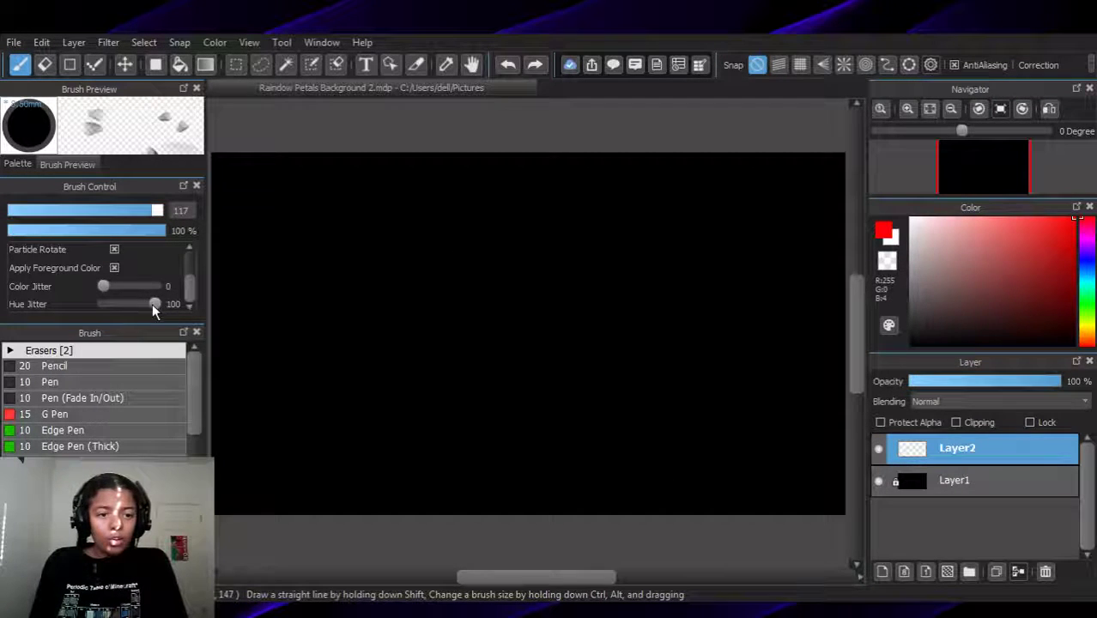
{"action": "left_click_drag", "start_coordinate": [176, 292], "coordinate": [185, 292]}
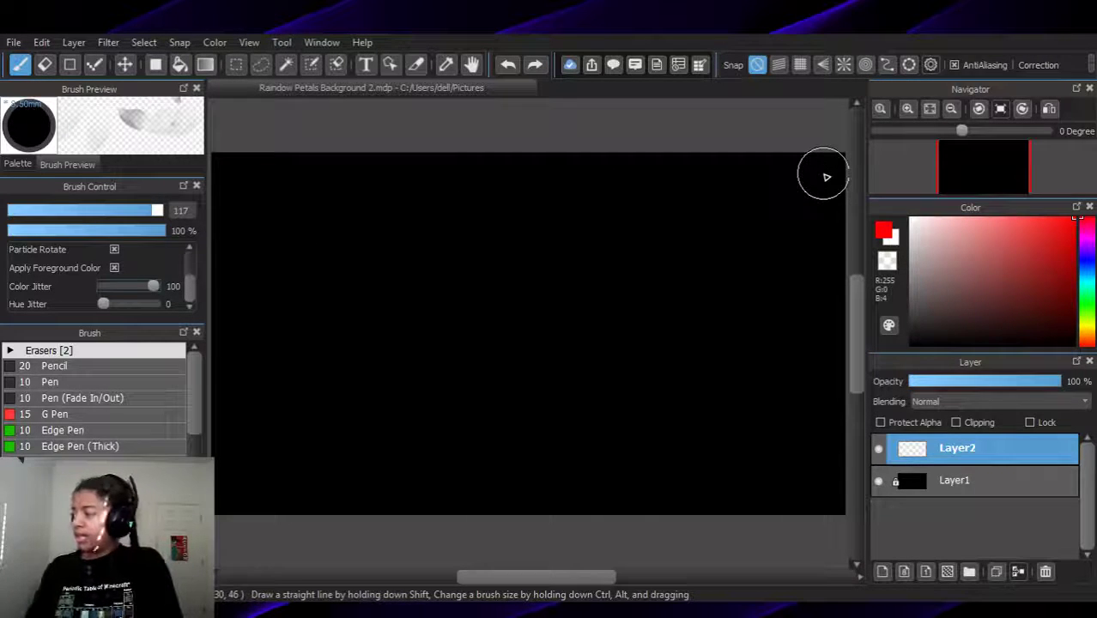
Try a red petal stroke across the upper part of the canvas on Layer2, keeping the canvas rotation at 0 degrees
{"action": "left_click_drag", "start_coordinate": [963, 131], "coordinate": [917, 153]}
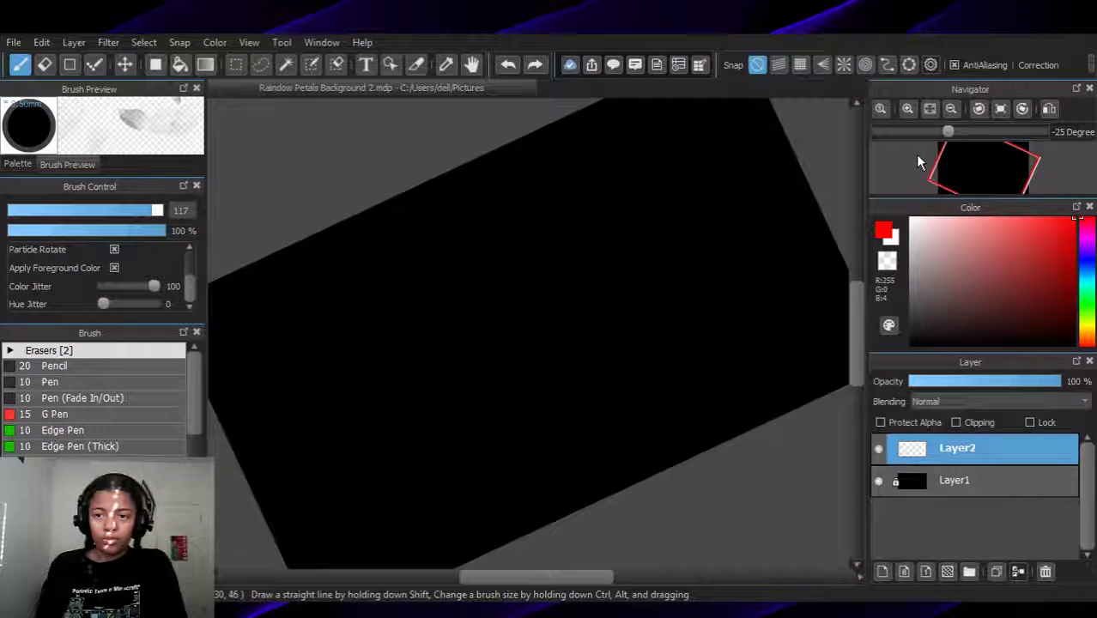
{"action": "left_click", "coordinate": [1000, 109]}
{"action": "mouse_move", "coordinate": [828, 172]}
{"action": "left_mouse_down"}
{"action": "mouse_move", "coordinate": [608, 212]}
{"action": "mouse_move", "coordinate": [536, 208]}
{"action": "mouse_move", "coordinate": [453, 171]}
{"action": "mouse_move", "coordinate": [268, 196]}
{"action": "mouse_move", "coordinate": [228, 179]}
{"action": "left_mouse_up"}
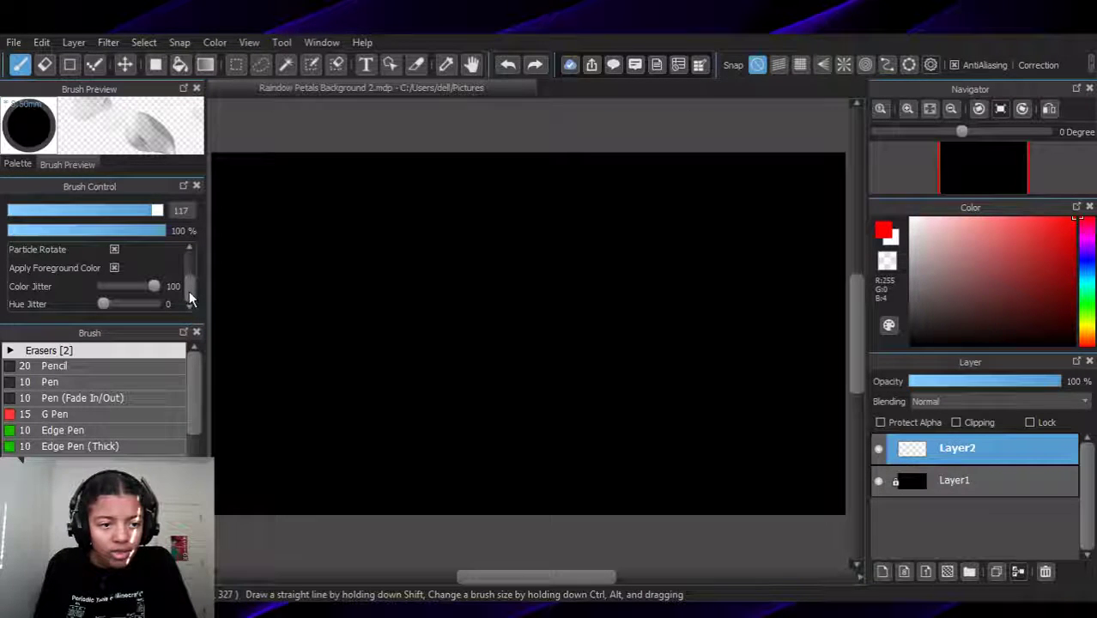
Set Hue Jitter to 22 and test the petal brush with loops on Layer2, undoing the stroke
{"action": "left_click_drag", "start_coordinate": [103, 304], "coordinate": [115, 311]}
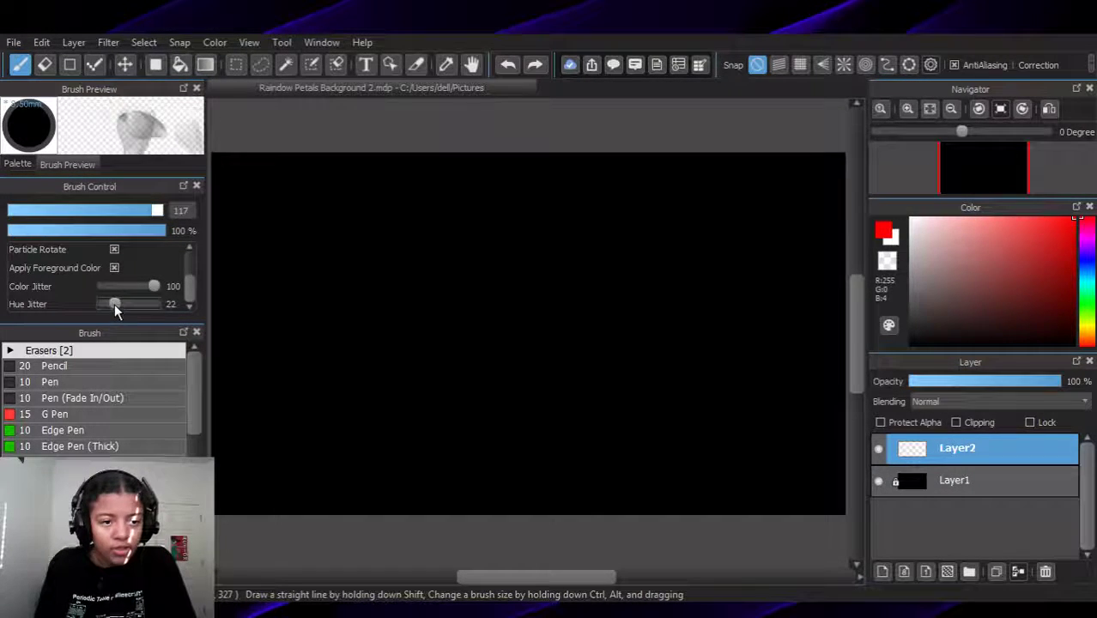
{"action": "mouse_move", "coordinate": [738, 221]}
{"action": "left_mouse_down"}
{"action": "mouse_move", "coordinate": [632, 289]}
{"action": "mouse_move", "coordinate": [553, 381]}
{"action": "mouse_move", "coordinate": [437, 316]}
{"action": "mouse_move", "coordinate": [470, 209]}
{"action": "mouse_move", "coordinate": [632, 165]}
{"action": "mouse_move", "coordinate": [729, 221]}
{"action": "mouse_move", "coordinate": [745, 318]}
{"action": "mouse_move", "coordinate": [542, 426]}
{"action": "mouse_move", "coordinate": [367, 404]}
{"action": "mouse_move", "coordinate": [335, 251]}
{"action": "left_mouse_up"}
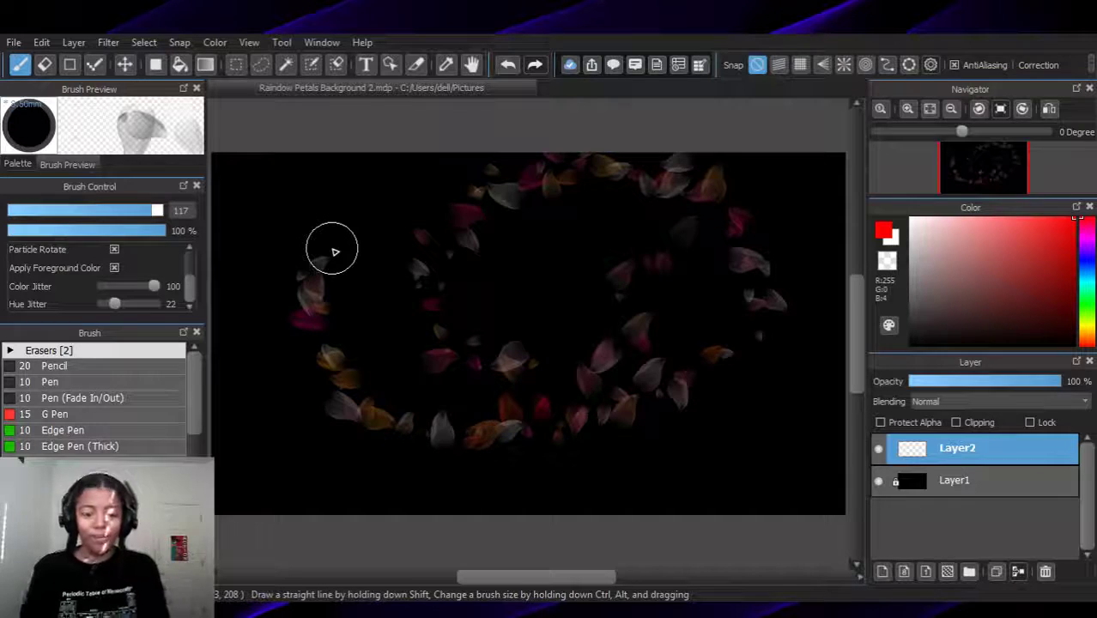
{"action": "key", "text": "ctrl+z"}
Cover the canvas with mixed red, orange and pink petals on Layer2 for the three-colour background, and clear the layer
{"action": "mouse_move", "coordinate": [818, 180]}
{"action": "left_mouse_down"}
{"action": "mouse_move", "coordinate": [787, 189]}
{"action": "mouse_move", "coordinate": [816, 194]}
{"action": "mouse_move", "coordinate": [801, 422]}
{"action": "mouse_move", "coordinate": [823, 465]}
{"action": "mouse_move", "coordinate": [815, 492]}
{"action": "mouse_move", "coordinate": [752, 501]}
{"action": "mouse_move", "coordinate": [732, 424]}
{"action": "mouse_move", "coordinate": [730, 216]}
{"action": "mouse_move", "coordinate": [710, 164]}
{"action": "mouse_move", "coordinate": [648, 166]}
{"action": "mouse_move", "coordinate": [613, 211]}
{"action": "mouse_move", "coordinate": [646, 270]}
{"action": "mouse_move", "coordinate": [662, 357]}
{"action": "mouse_move", "coordinate": [651, 447]}
{"action": "mouse_move", "coordinate": [659, 484]}
{"action": "mouse_move", "coordinate": [622, 506]}
{"action": "mouse_move", "coordinate": [575, 495]}
{"action": "mouse_move", "coordinate": [545, 405]}
{"action": "mouse_move", "coordinate": [560, 242]}
{"action": "mouse_move", "coordinate": [534, 161]}
{"action": "mouse_move", "coordinate": [476, 179]}
{"action": "mouse_move", "coordinate": [473, 214]}
{"action": "mouse_move", "coordinate": [507, 282]}
{"action": "mouse_move", "coordinate": [481, 442]}
{"action": "mouse_move", "coordinate": [490, 492]}
{"action": "mouse_move", "coordinate": [445, 518]}
{"action": "mouse_move", "coordinate": [397, 494]}
{"action": "mouse_move", "coordinate": [404, 464]}
{"action": "mouse_move", "coordinate": [379, 422]}
{"action": "mouse_move", "coordinate": [377, 369]}
{"action": "mouse_move", "coordinate": [405, 288]}
{"action": "mouse_move", "coordinate": [386, 254]}
{"action": "mouse_move", "coordinate": [378, 176]}
{"action": "mouse_move", "coordinate": [357, 169]}
{"action": "mouse_move", "coordinate": [322, 184]}
{"action": "mouse_move", "coordinate": [310, 241]}
{"action": "mouse_move", "coordinate": [341, 352]}
{"action": "mouse_move", "coordinate": [325, 511]}
{"action": "mouse_move", "coordinate": [240, 508]}
{"action": "mouse_move", "coordinate": [239, 168]}
{"action": "mouse_move", "coordinate": [254, 367]}
{"action": "mouse_move", "coordinate": [229, 397]}
{"action": "mouse_move", "coordinate": [314, 369]}
{"action": "mouse_move", "coordinate": [657, 387]}
{"action": "mouse_move", "coordinate": [784, 379]}
{"action": "mouse_move", "coordinate": [833, 324]}
{"action": "mouse_move", "coordinate": [762, 255]}
{"action": "mouse_move", "coordinate": [363, 252]}
{"action": "mouse_move", "coordinate": [221, 213]}
{"action": "mouse_move", "coordinate": [492, 172]}
{"action": "mouse_move", "coordinate": [810, 172]}
{"action": "mouse_move", "coordinate": [837, 225]}
{"action": "mouse_move", "coordinate": [838, 297]}
{"action": "mouse_move", "coordinate": [831, 430]}
{"action": "mouse_move", "coordinate": [803, 481]}
{"action": "mouse_move", "coordinate": [580, 453]}
{"action": "mouse_move", "coordinate": [363, 453]}
{"action": "mouse_move", "coordinate": [222, 468]}
{"action": "left_mouse_up"}
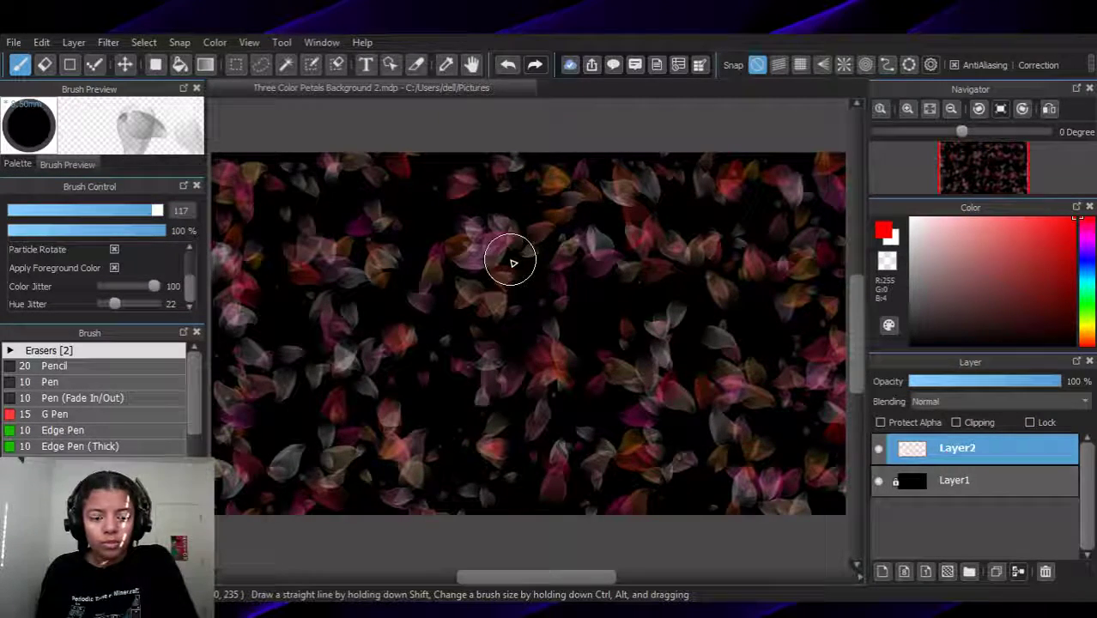
{"action": "key", "text": "Delete"}
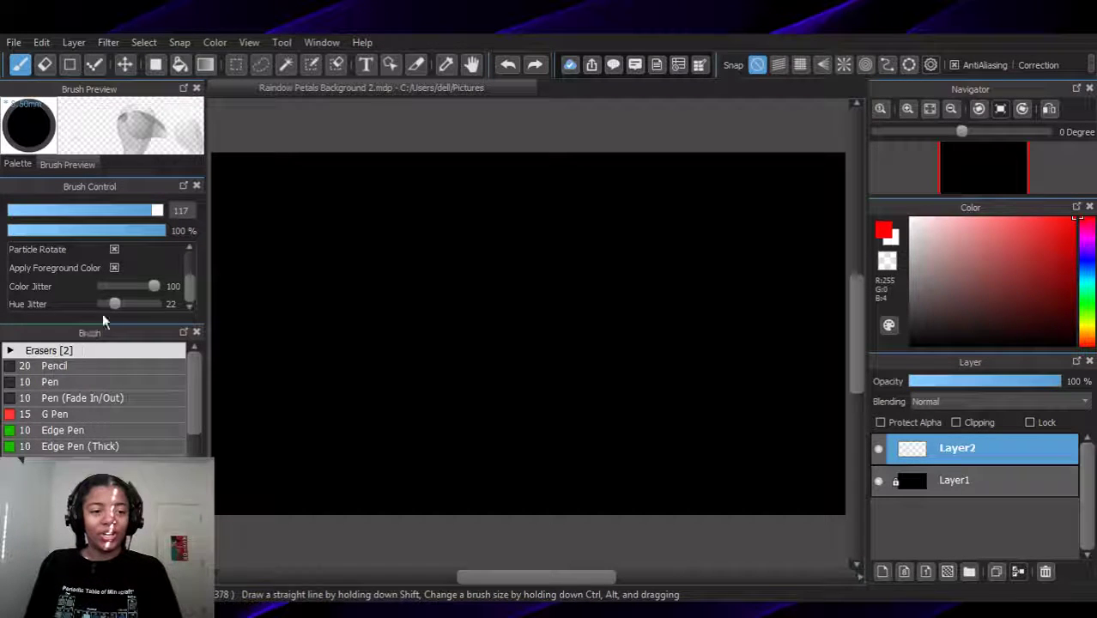
Set Hue Jitter to 0 and paint a row of red petals along the canvas's upper edge, undoing and repeating the first attempt
{"action": "left_click_drag", "start_coordinate": [114, 307], "coordinate": [49, 303]}
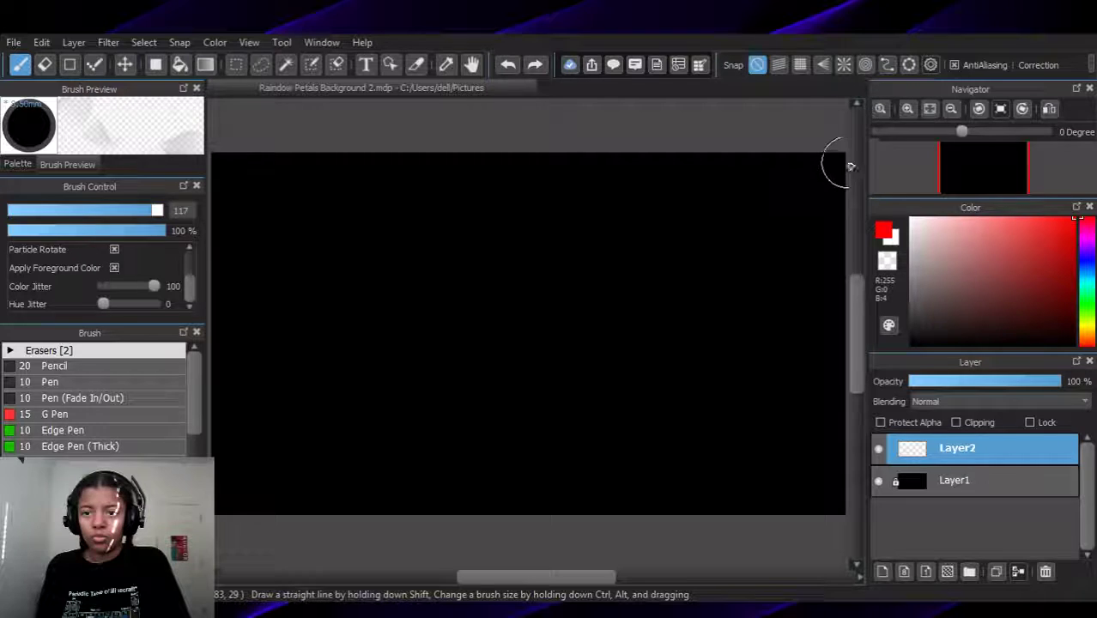
{"action": "mouse_move", "coordinate": [847, 168]}
{"action": "left_mouse_down"}
{"action": "mouse_move", "coordinate": [807, 160]}
{"action": "mouse_move", "coordinate": [782, 183]}
{"action": "mouse_move", "coordinate": [757, 186]}
{"action": "mouse_move", "coordinate": [749, 165]}
{"action": "mouse_move", "coordinate": [720, 197]}
{"action": "mouse_move", "coordinate": [668, 175]}
{"action": "mouse_move", "coordinate": [627, 214]}
{"action": "mouse_move", "coordinate": [604, 173]}
{"action": "mouse_move", "coordinate": [545, 212]}
{"action": "mouse_move", "coordinate": [516, 168]}
{"action": "mouse_move", "coordinate": [484, 212]}
{"action": "mouse_move", "coordinate": [424, 179]}
{"action": "mouse_move", "coordinate": [407, 219]}
{"action": "mouse_move", "coordinate": [374, 168]}
{"action": "mouse_move", "coordinate": [348, 223]}
{"action": "mouse_move", "coordinate": [327, 181]}
{"action": "mouse_move", "coordinate": [293, 193]}
{"action": "mouse_move", "coordinate": [279, 229]}
{"action": "mouse_move", "coordinate": [267, 166]}
{"action": "mouse_move", "coordinate": [221, 211]}
{"action": "mouse_move", "coordinate": [216, 152]}
{"action": "left_mouse_up"}
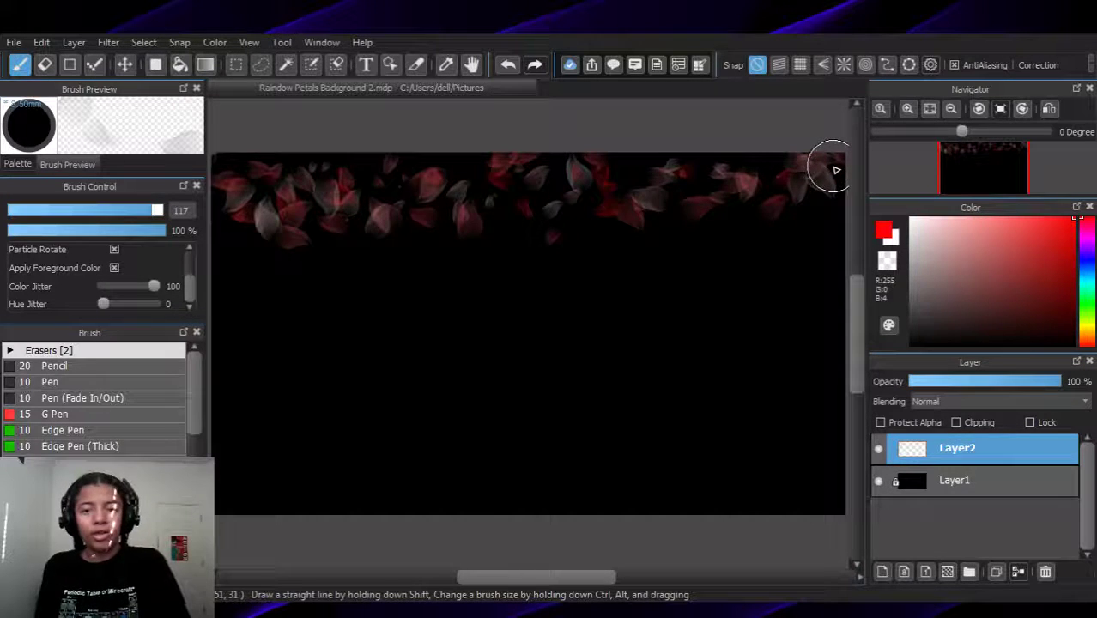
{"action": "key", "text": "ctrl+z"}
{"action": "mouse_move", "coordinate": [849, 161]}
{"action": "left_mouse_down"}
{"action": "mouse_move", "coordinate": [788, 160]}
{"action": "mouse_move", "coordinate": [769, 171]}
{"action": "mouse_move", "coordinate": [756, 155]}
{"action": "mouse_move", "coordinate": [727, 187]}
{"action": "mouse_move", "coordinate": [707, 160]}
{"action": "mouse_move", "coordinate": [683, 197]}
{"action": "mouse_move", "coordinate": [652, 157]}
{"action": "mouse_move", "coordinate": [631, 192]}
{"action": "mouse_move", "coordinate": [615, 156]}
{"action": "mouse_move", "coordinate": [588, 189]}
{"action": "mouse_move", "coordinate": [543, 184]}
{"action": "mouse_move", "coordinate": [517, 204]}
{"action": "mouse_move", "coordinate": [498, 157]}
{"action": "mouse_move", "coordinate": [456, 197]}
{"action": "mouse_move", "coordinate": [457, 159]}
{"action": "mouse_move", "coordinate": [441, 191]}
{"action": "mouse_move", "coordinate": [414, 161]}
{"action": "mouse_move", "coordinate": [398, 199]}
{"action": "mouse_move", "coordinate": [371, 166]}
{"action": "mouse_move", "coordinate": [349, 188]}
{"action": "mouse_move", "coordinate": [327, 165]}
{"action": "mouse_move", "coordinate": [301, 177]}
{"action": "mouse_move", "coordinate": [282, 167]}
{"action": "mouse_move", "coordinate": [265, 183]}
{"action": "mouse_move", "coordinate": [243, 172]}
{"action": "mouse_move", "coordinate": [232, 186]}
{"action": "mouse_move", "coordinate": [217, 162]}
{"action": "left_mouse_up"}
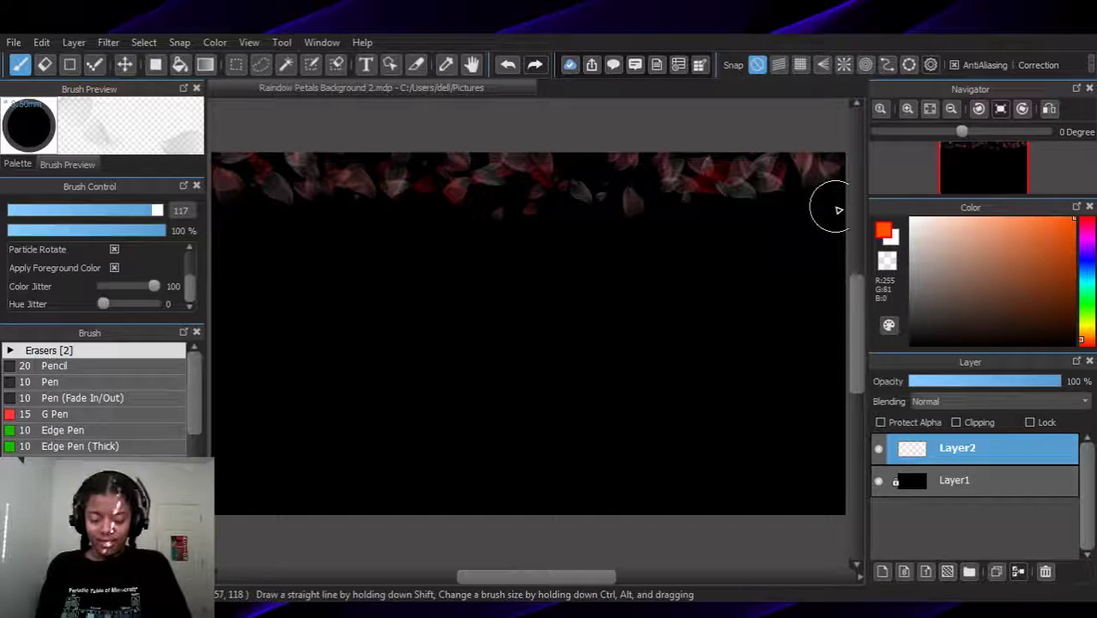
Paint a row of orange petals (R255, G81, B0) below the red ones and a yellow row (R232, G205, B0) beneath it
{"action": "mouse_move", "coordinate": [839, 207]}
{"action": "left_mouse_down"}
{"action": "mouse_move", "coordinate": [809, 218]}
{"action": "mouse_move", "coordinate": [807, 207]}
{"action": "mouse_move", "coordinate": [777, 235]}
{"action": "mouse_move", "coordinate": [774, 213]}
{"action": "mouse_move", "coordinate": [744, 239]}
{"action": "mouse_move", "coordinate": [731, 223]}
{"action": "mouse_move", "coordinate": [708, 240]}
{"action": "mouse_move", "coordinate": [698, 217]}
{"action": "mouse_move", "coordinate": [661, 247]}
{"action": "mouse_move", "coordinate": [642, 240]}
{"action": "mouse_move", "coordinate": [615, 250]}
{"action": "mouse_move", "coordinate": [586, 231]}
{"action": "mouse_move", "coordinate": [562, 253]}
{"action": "mouse_move", "coordinate": [532, 242]}
{"action": "mouse_move", "coordinate": [491, 249]}
{"action": "mouse_move", "coordinate": [420, 225]}
{"action": "mouse_move", "coordinate": [401, 250]}
{"action": "mouse_move", "coordinate": [386, 216]}
{"action": "mouse_move", "coordinate": [362, 244]}
{"action": "mouse_move", "coordinate": [341, 214]}
{"action": "mouse_move", "coordinate": [328, 244]}
{"action": "mouse_move", "coordinate": [316, 219]}
{"action": "mouse_move", "coordinate": [291, 250]}
{"action": "mouse_move", "coordinate": [266, 231]}
{"action": "mouse_move", "coordinate": [256, 248]}
{"action": "mouse_move", "coordinate": [212, 243]}
{"action": "left_mouse_up"}
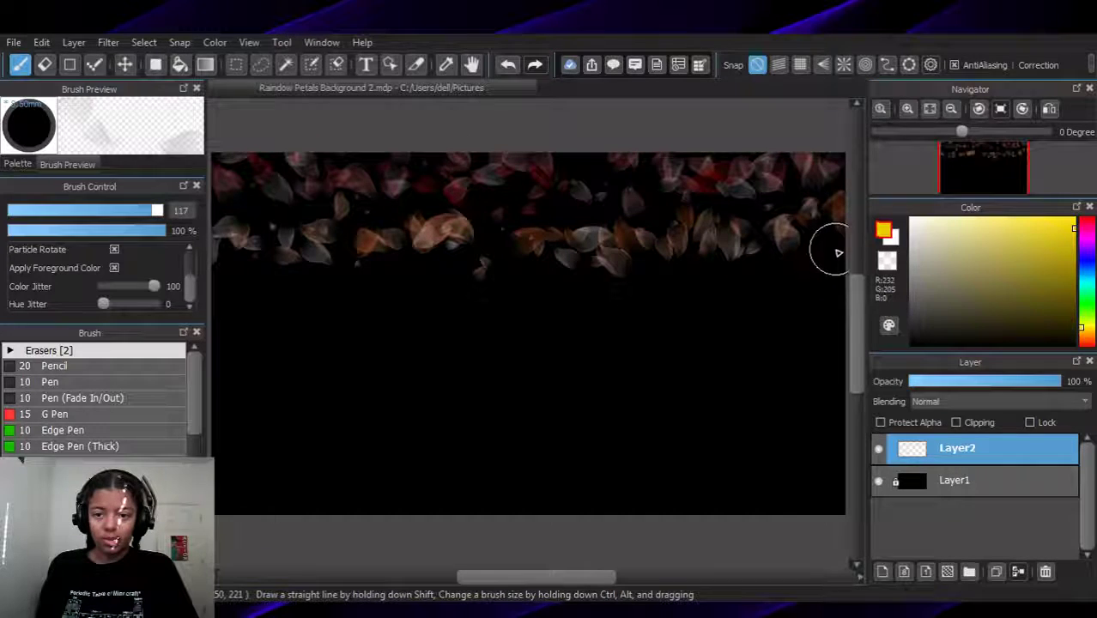
{"action": "left_click_drag", "start_coordinate": [807, 257], "coordinate": [848, 263]}
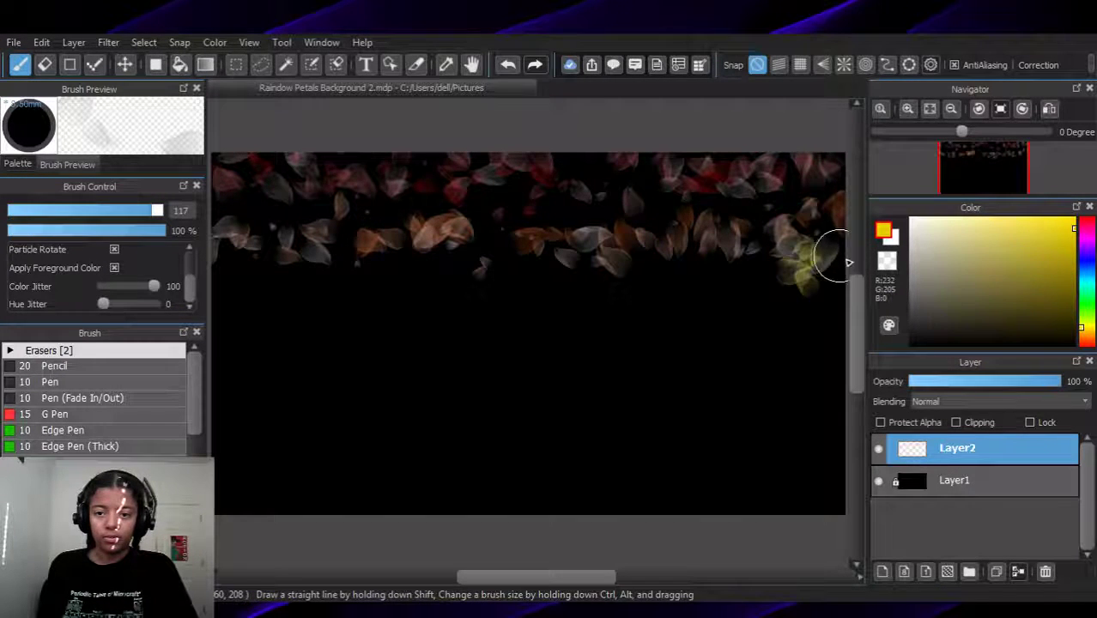
{"action": "key", "text": "ctrl+z"}
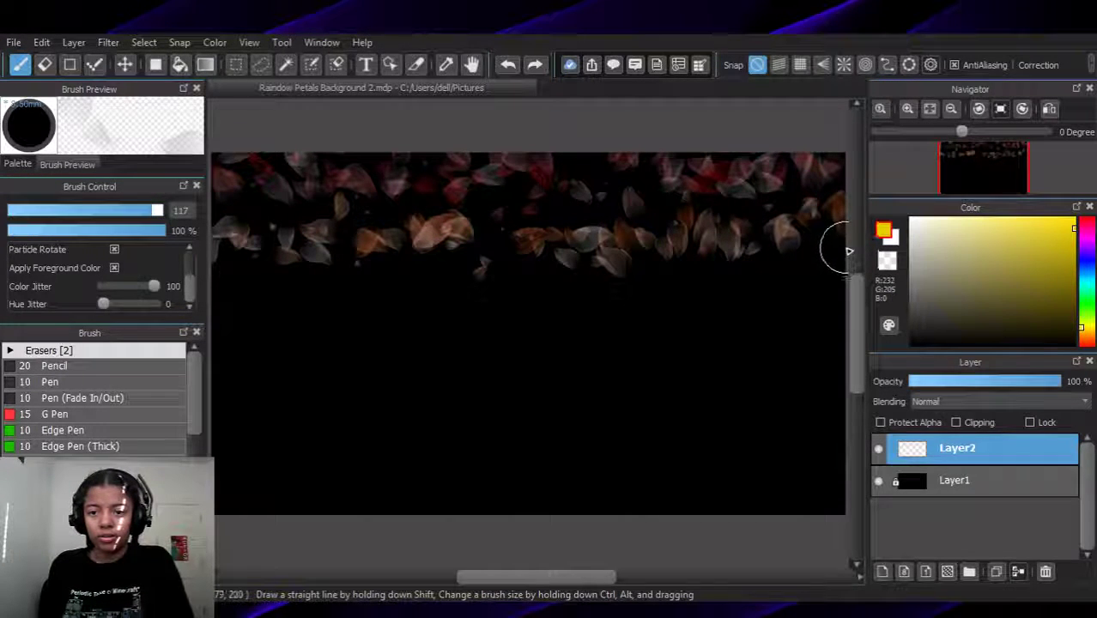
{"action": "mouse_move", "coordinate": [842, 259]}
{"action": "left_mouse_down"}
{"action": "mouse_move", "coordinate": [815, 253]}
{"action": "mouse_move", "coordinate": [797, 269]}
{"action": "mouse_move", "coordinate": [777, 264]}
{"action": "mouse_move", "coordinate": [721, 296]}
{"action": "mouse_move", "coordinate": [661, 279]}
{"action": "mouse_move", "coordinate": [635, 298]}
{"action": "mouse_move", "coordinate": [583, 296]}
{"action": "mouse_move", "coordinate": [546, 277]}
{"action": "mouse_move", "coordinate": [533, 301]}
{"action": "mouse_move", "coordinate": [509, 279]}
{"action": "mouse_move", "coordinate": [483, 307]}
{"action": "mouse_move", "coordinate": [458, 274]}
{"action": "mouse_move", "coordinate": [437, 306]}
{"action": "mouse_move", "coordinate": [423, 277]}
{"action": "mouse_move", "coordinate": [402, 304]}
{"action": "mouse_move", "coordinate": [381, 277]}
{"action": "mouse_move", "coordinate": [359, 303]}
{"action": "mouse_move", "coordinate": [338, 275]}
{"action": "mouse_move", "coordinate": [306, 297]}
{"action": "mouse_move", "coordinate": [281, 277]}
{"action": "mouse_move", "coordinate": [184, 288]}
{"action": "left_mouse_up"}
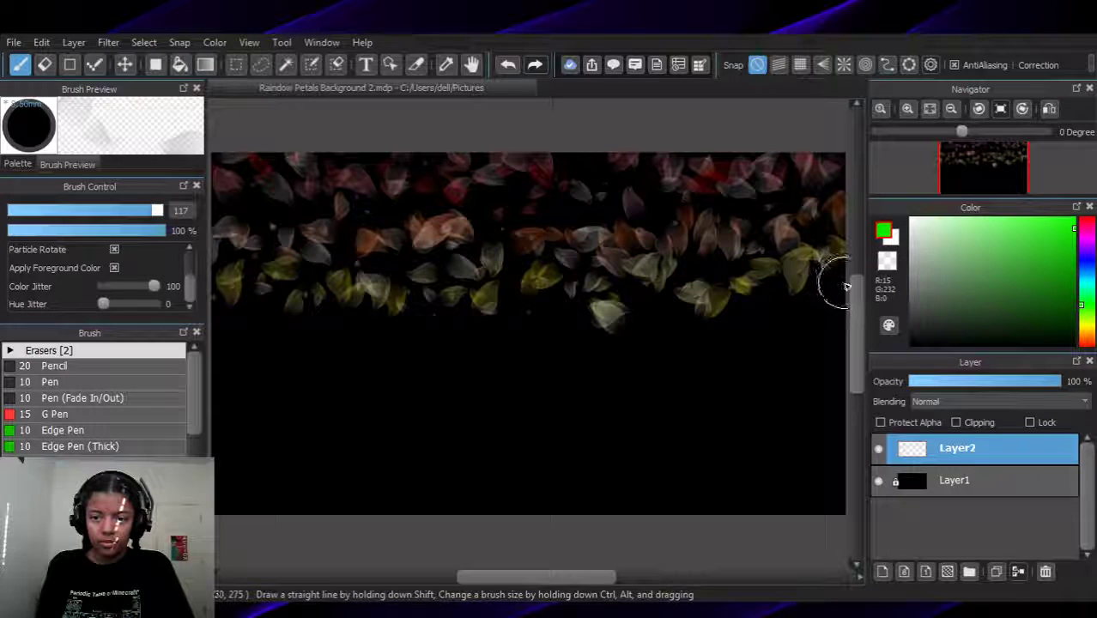
Paint a green petal row (R15, G232, B0) below the yellow one, redoing poor attempts, and a blue-green row (R0, G232, B104) beneath it
{"action": "mouse_move", "coordinate": [837, 297]}
{"action": "left_mouse_down"}
{"action": "mouse_move", "coordinate": [796, 295]}
{"action": "mouse_move", "coordinate": [777, 317]}
{"action": "mouse_move", "coordinate": [760, 307]}
{"action": "mouse_move", "coordinate": [723, 332]}
{"action": "mouse_move", "coordinate": [719, 321]}
{"action": "mouse_move", "coordinate": [627, 341]}
{"action": "mouse_move", "coordinate": [500, 325]}
{"action": "mouse_move", "coordinate": [476, 342]}
{"action": "mouse_move", "coordinate": [447, 320]}
{"action": "mouse_move", "coordinate": [431, 334]}
{"action": "mouse_move", "coordinate": [399, 318]}
{"action": "mouse_move", "coordinate": [383, 334]}
{"action": "mouse_move", "coordinate": [349, 323]}
{"action": "mouse_move", "coordinate": [315, 329]}
{"action": "left_mouse_up"}
{"action": "key", "text": "ctrl+z"}
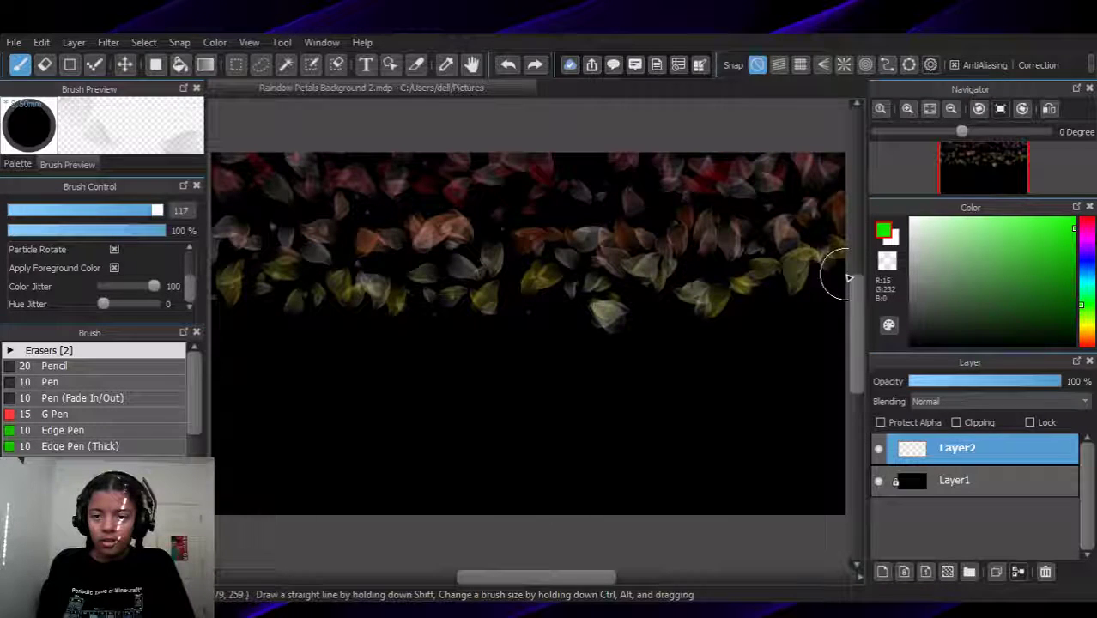
{"action": "mouse_move", "coordinate": [839, 281]}
{"action": "left_mouse_down"}
{"action": "mouse_move", "coordinate": [811, 300]}
{"action": "mouse_move", "coordinate": [802, 289]}
{"action": "mouse_move", "coordinate": [789, 304]}
{"action": "mouse_move", "coordinate": [752, 297]}
{"action": "left_mouse_up"}
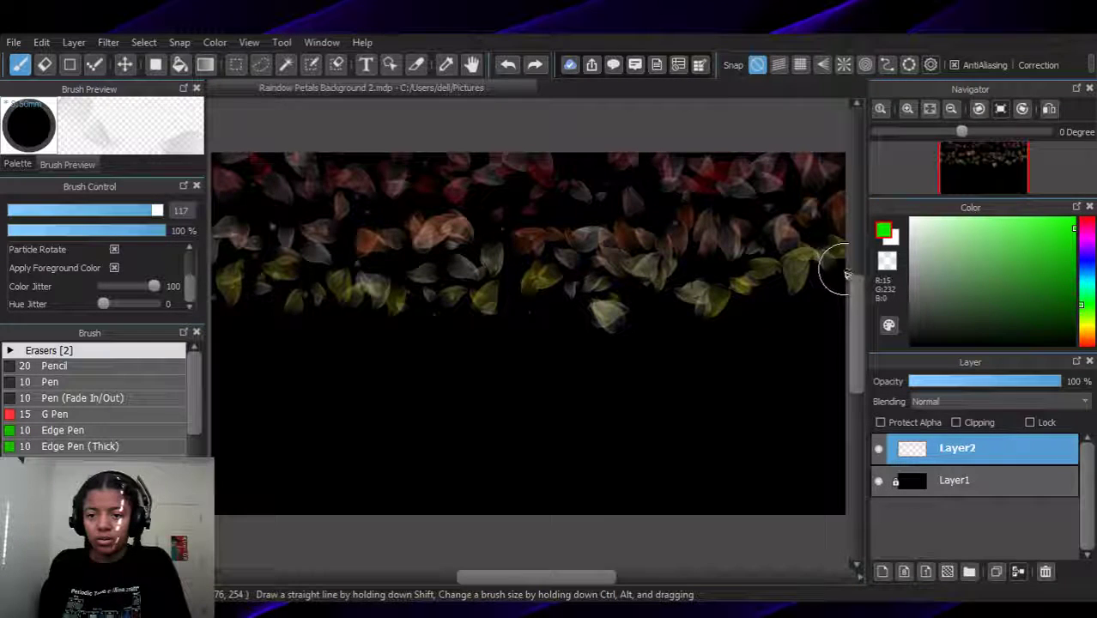
{"action": "mouse_move", "coordinate": [822, 281]}
{"action": "left_mouse_down"}
{"action": "mouse_move", "coordinate": [786, 310]}
{"action": "mouse_move", "coordinate": [693, 335]}
{"action": "mouse_move", "coordinate": [613, 318]}
{"action": "mouse_move", "coordinate": [603, 334]}
{"action": "mouse_move", "coordinate": [563, 320]}
{"action": "mouse_move", "coordinate": [546, 334]}
{"action": "mouse_move", "coordinate": [423, 325]}
{"action": "mouse_move", "coordinate": [315, 338]}
{"action": "mouse_move", "coordinate": [297, 322]}
{"action": "mouse_move", "coordinate": [235, 334]}
{"action": "mouse_move", "coordinate": [218, 321]}
{"action": "mouse_move", "coordinate": [191, 340]}
{"action": "left_mouse_up"}
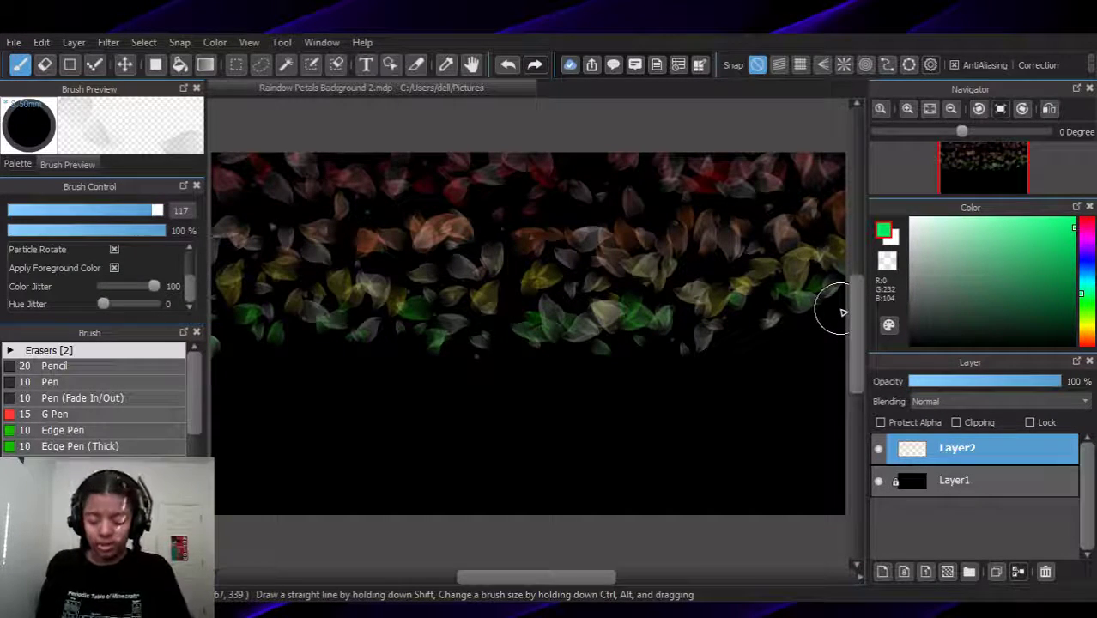
{"action": "mouse_move", "coordinate": [844, 303]}
{"action": "left_mouse_down"}
{"action": "mouse_move", "coordinate": [785, 344]}
{"action": "mouse_move", "coordinate": [776, 336]}
{"action": "mouse_move", "coordinate": [739, 366]}
{"action": "mouse_move", "coordinate": [713, 357]}
{"action": "mouse_move", "coordinate": [685, 381]}
{"action": "mouse_move", "coordinate": [653, 367]}
{"action": "mouse_move", "coordinate": [625, 382]}
{"action": "mouse_move", "coordinate": [541, 362]}
{"action": "mouse_move", "coordinate": [495, 382]}
{"action": "mouse_move", "coordinate": [467, 367]}
{"action": "mouse_move", "coordinate": [452, 380]}
{"action": "mouse_move", "coordinate": [376, 348]}
{"action": "mouse_move", "coordinate": [360, 363]}
{"action": "mouse_move", "coordinate": [339, 349]}
{"action": "mouse_move", "coordinate": [299, 361]}
{"action": "mouse_move", "coordinate": [277, 347]}
{"action": "mouse_move", "coordinate": [215, 348]}
{"action": "left_mouse_up"}
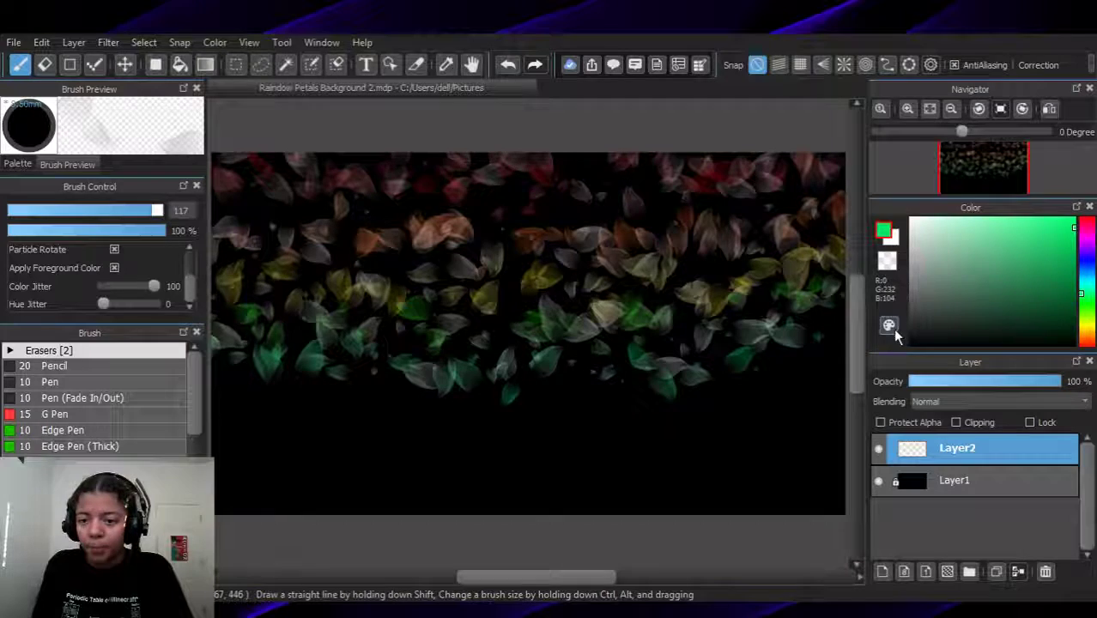
Paint a cyan petal row (R0, G232, B232) below the green ones, redoing poor attempts, and a blue row (R0, G34, B232) beneath it
{"action": "left_click", "coordinate": [837, 333]}
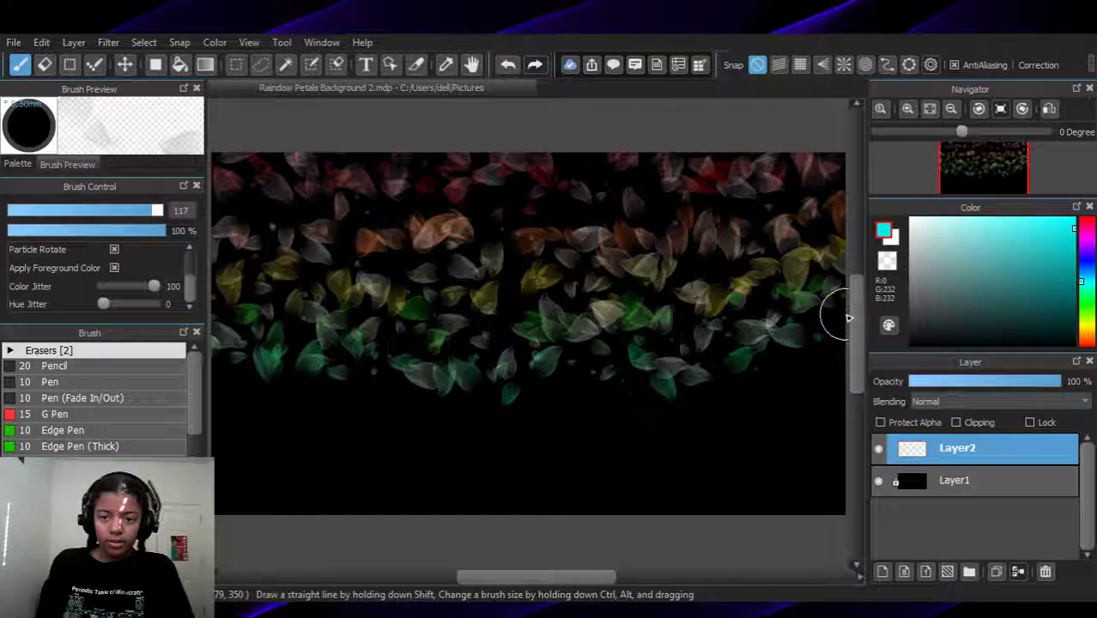
{"action": "mouse_move", "coordinate": [837, 329]}
{"action": "left_mouse_down"}
{"action": "mouse_move", "coordinate": [787, 364]}
{"action": "mouse_move", "coordinate": [766, 361]}
{"action": "mouse_move", "coordinate": [747, 385]}
{"action": "mouse_move", "coordinate": [639, 411]}
{"action": "mouse_move", "coordinate": [612, 395]}
{"action": "mouse_move", "coordinate": [584, 410]}
{"action": "mouse_move", "coordinate": [528, 392]}
{"action": "mouse_move", "coordinate": [454, 413]}
{"action": "mouse_move", "coordinate": [391, 391]}
{"action": "mouse_move", "coordinate": [324, 402]}
{"action": "mouse_move", "coordinate": [327, 393]}
{"action": "mouse_move", "coordinate": [245, 388]}
{"action": "mouse_move", "coordinate": [218, 375]}
{"action": "left_mouse_up"}
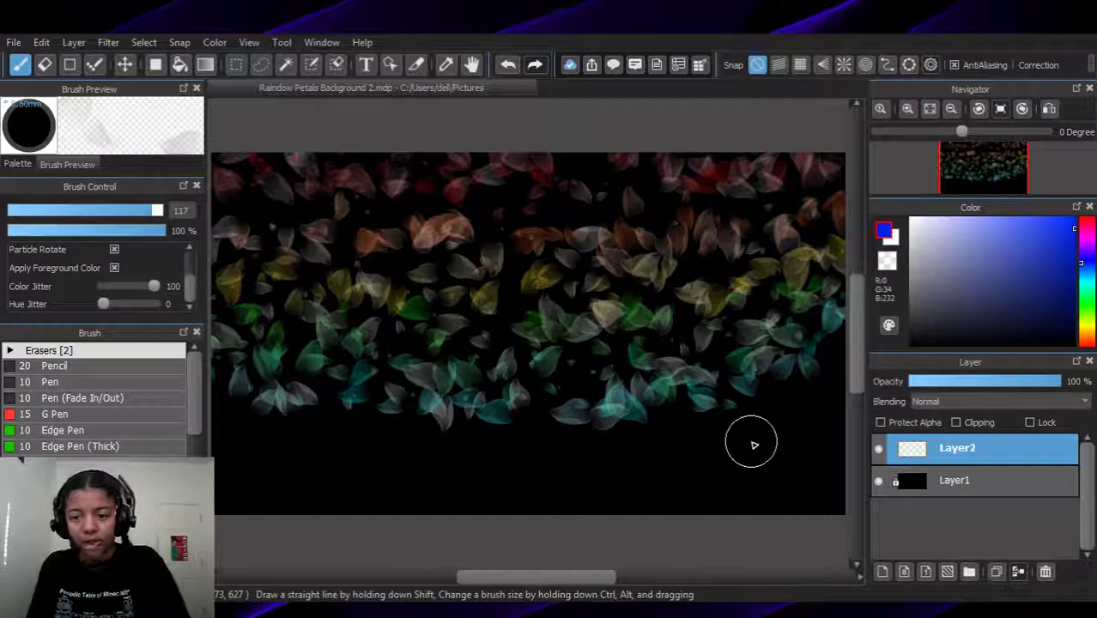
{"action": "key", "text": "ctrl+z"}
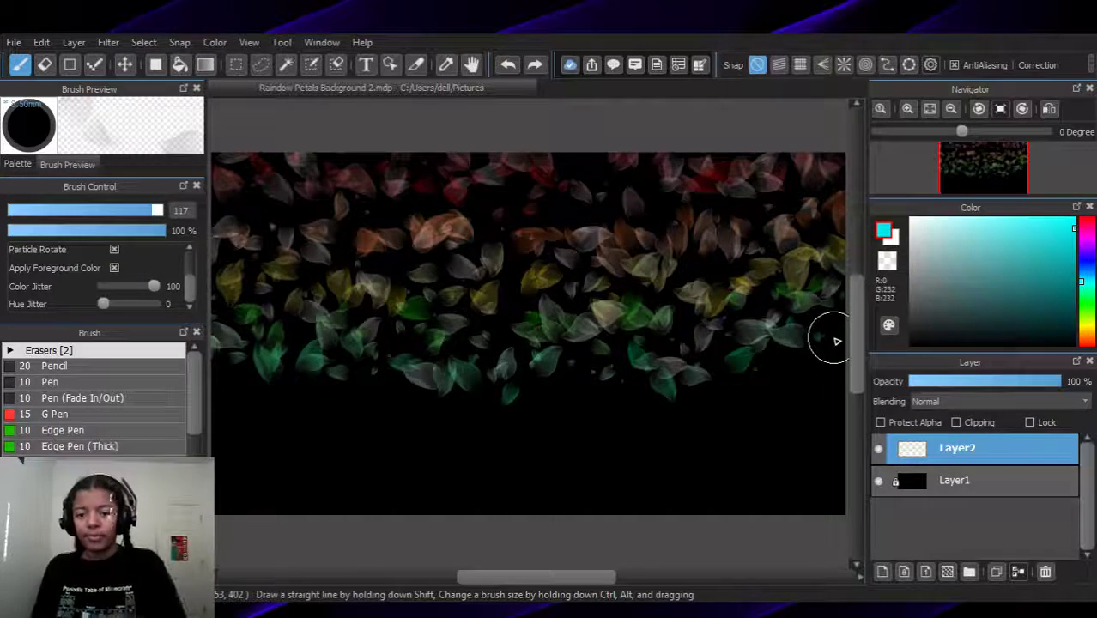
{"action": "mouse_move", "coordinate": [846, 323]}
{"action": "left_mouse_down"}
{"action": "mouse_move", "coordinate": [833, 313]}
{"action": "mouse_move", "coordinate": [839, 326]}
{"action": "mouse_move", "coordinate": [769, 389]}
{"action": "left_mouse_up"}
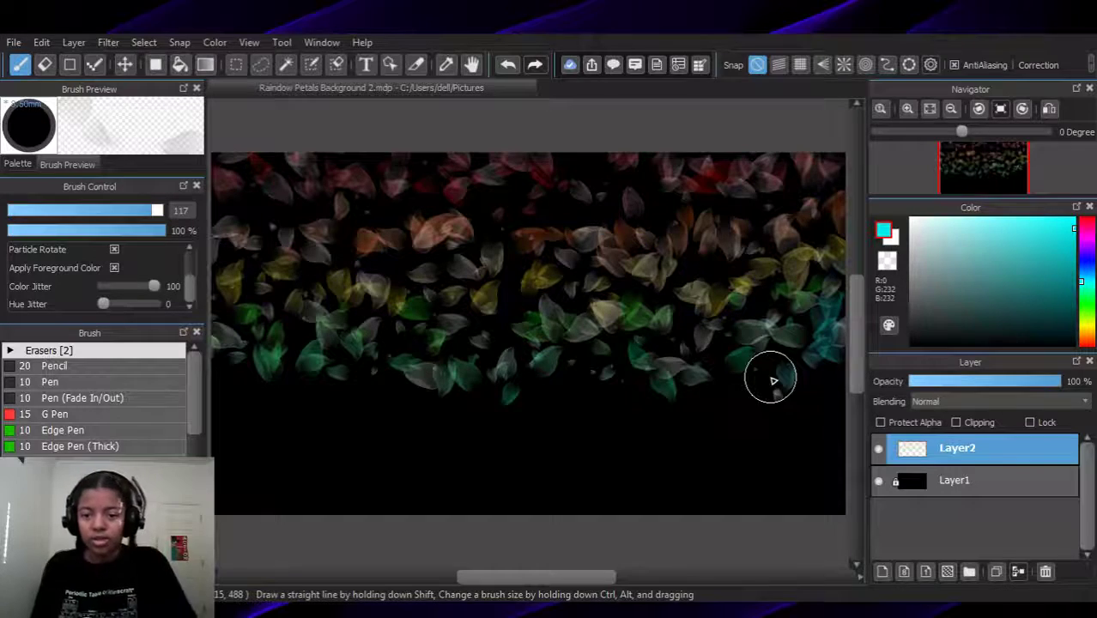
{"action": "key", "text": "ctrl+z"}
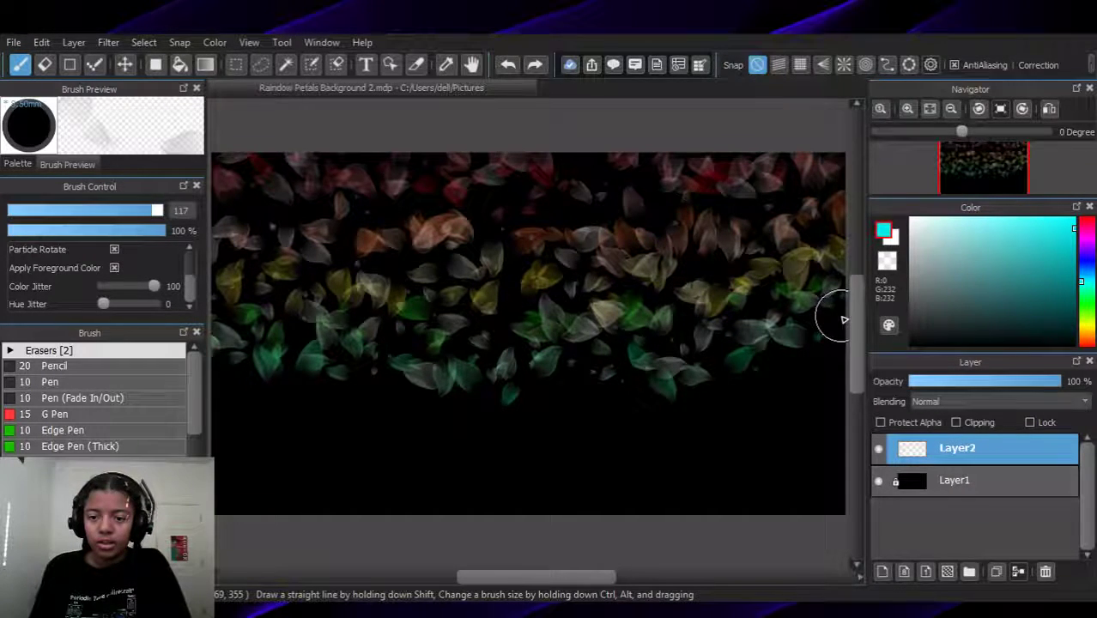
{"action": "mouse_move", "coordinate": [831, 335]}
{"action": "left_mouse_down"}
{"action": "mouse_move", "coordinate": [757, 391]}
{"action": "mouse_move", "coordinate": [679, 409]}
{"action": "left_mouse_up"}
{"action": "key", "text": "ctrl+z"}
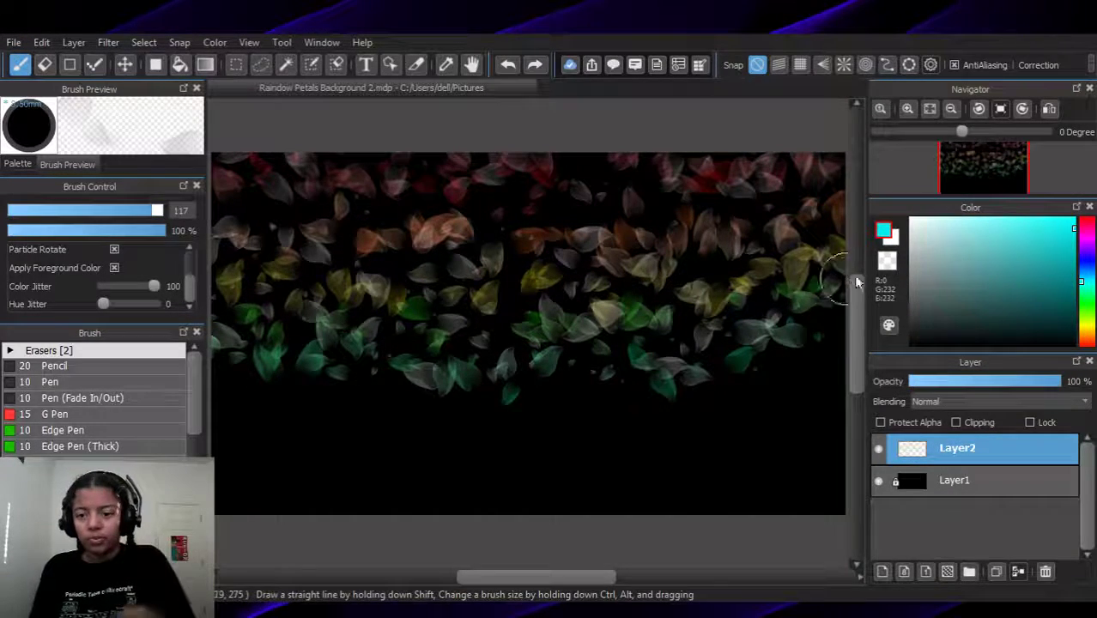
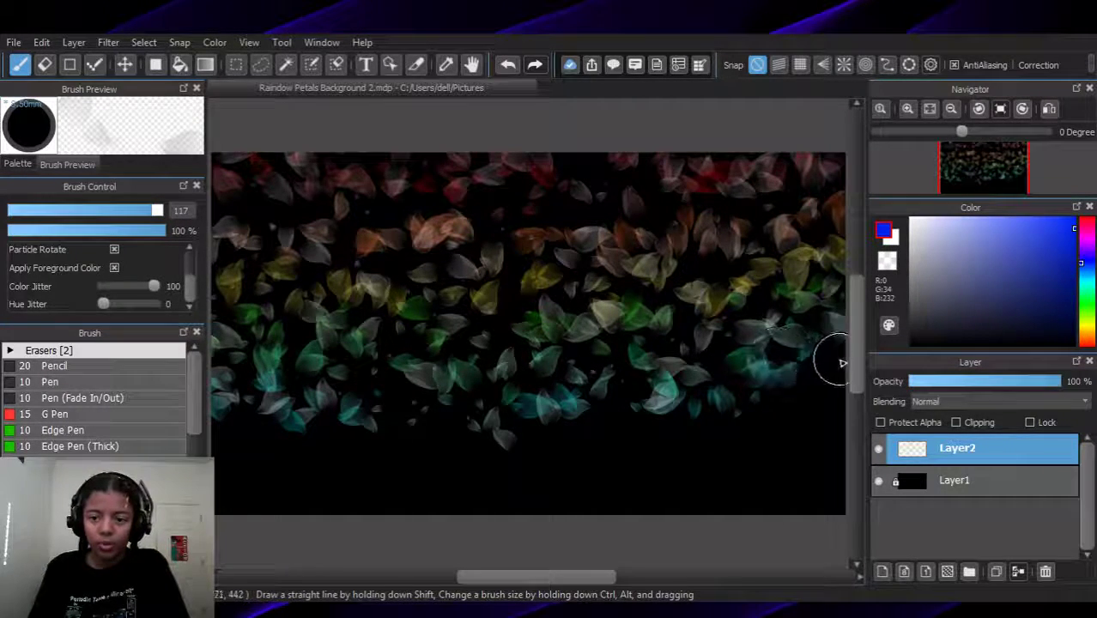
{"action": "mouse_move", "coordinate": [834, 359]}
{"action": "left_mouse_down"}
{"action": "mouse_move", "coordinate": [795, 408]}
{"action": "mouse_move", "coordinate": [789, 400]}
{"action": "mouse_move", "coordinate": [758, 416]}
{"action": "mouse_move", "coordinate": [740, 436]}
{"action": "mouse_move", "coordinate": [635, 427]}
{"action": "mouse_move", "coordinate": [581, 451]}
{"action": "mouse_move", "coordinate": [570, 444]}
{"action": "mouse_move", "coordinate": [558, 470]}
{"action": "mouse_move", "coordinate": [473, 449]}
{"action": "mouse_move", "coordinate": [455, 470]}
{"action": "mouse_move", "coordinate": [439, 444]}
{"action": "mouse_move", "coordinate": [395, 458]}
{"action": "mouse_move", "coordinate": [381, 444]}
{"action": "mouse_move", "coordinate": [362, 461]}
{"action": "mouse_move", "coordinate": [340, 441]}
{"action": "mouse_move", "coordinate": [305, 453]}
{"action": "mouse_move", "coordinate": [282, 441]}
{"action": "mouse_move", "coordinate": [248, 453]}
{"action": "mouse_move", "coordinate": [206, 431]}
{"action": "left_mouse_up"}
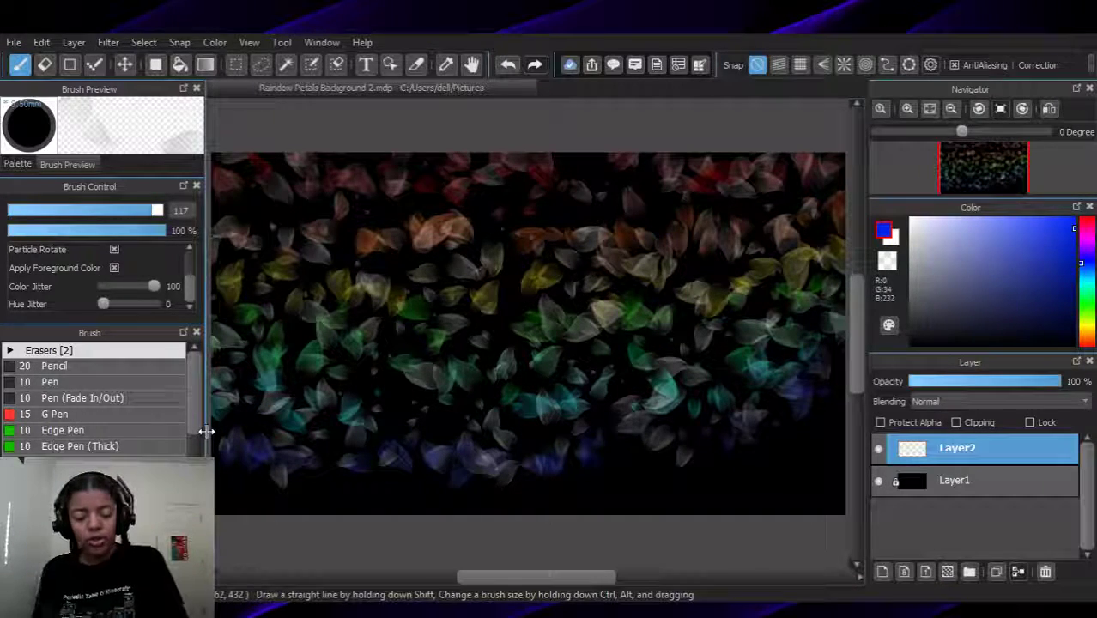
Undo and repaint the blue petal row, and paint a purple row (R70, G0, B168) beneath it, redoing the poor attempt
{"action": "key", "text": "ctrl+z"}
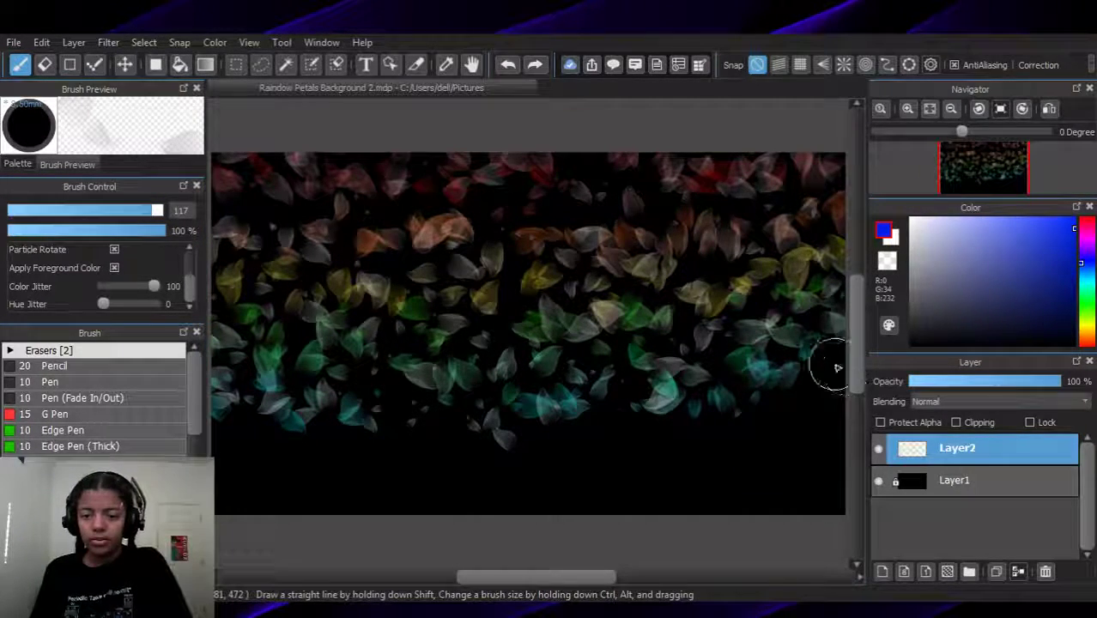
{"action": "mouse_move", "coordinate": [830, 363]}
{"action": "left_mouse_down"}
{"action": "mouse_move", "coordinate": [777, 416]}
{"action": "mouse_move", "coordinate": [770, 407]}
{"action": "mouse_move", "coordinate": [728, 437]}
{"action": "mouse_move", "coordinate": [709, 425]}
{"action": "mouse_move", "coordinate": [668, 437]}
{"action": "mouse_move", "coordinate": [639, 424]}
{"action": "mouse_move", "coordinate": [536, 463]}
{"action": "mouse_move", "coordinate": [441, 459]}
{"action": "mouse_move", "coordinate": [418, 439]}
{"action": "mouse_move", "coordinate": [372, 452]}
{"action": "mouse_move", "coordinate": [230, 411]}
{"action": "left_mouse_up"}
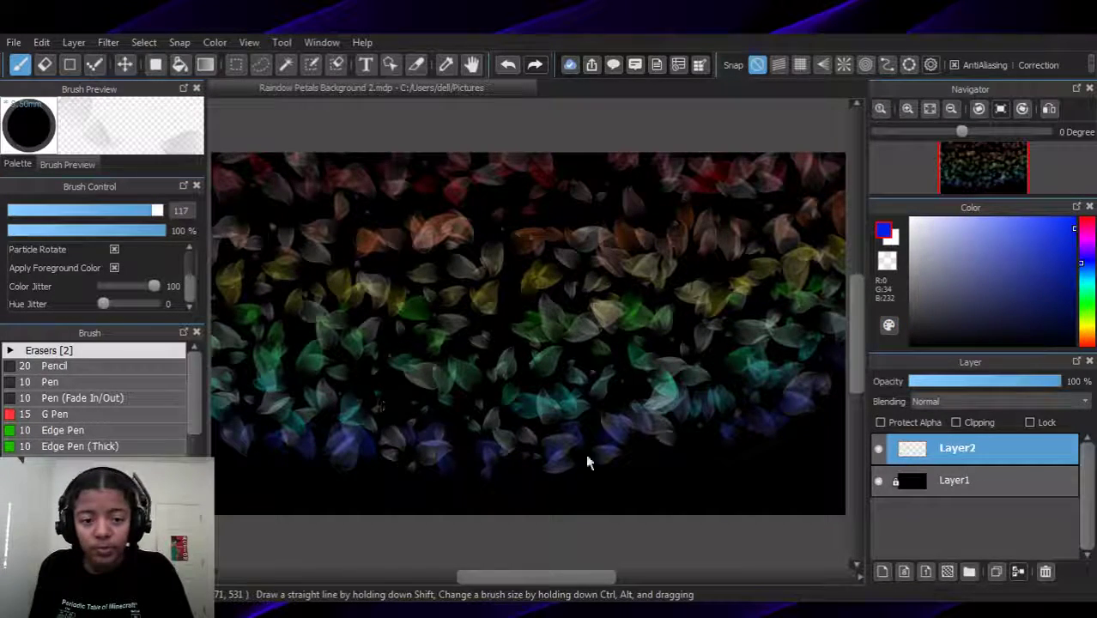
{"action": "left_click", "coordinate": [725, 460], "text": "alt"}
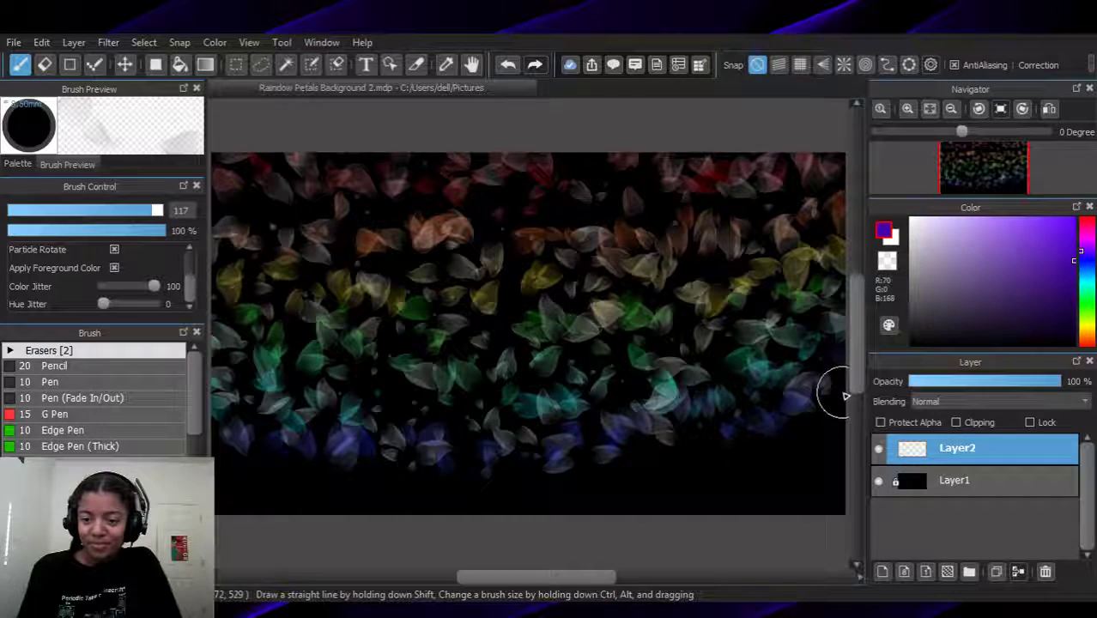
{"action": "mouse_move", "coordinate": [833, 388]}
{"action": "left_mouse_down"}
{"action": "mouse_move", "coordinate": [789, 441]}
{"action": "mouse_move", "coordinate": [746, 460]}
{"action": "mouse_move", "coordinate": [712, 445]}
{"action": "left_mouse_up"}
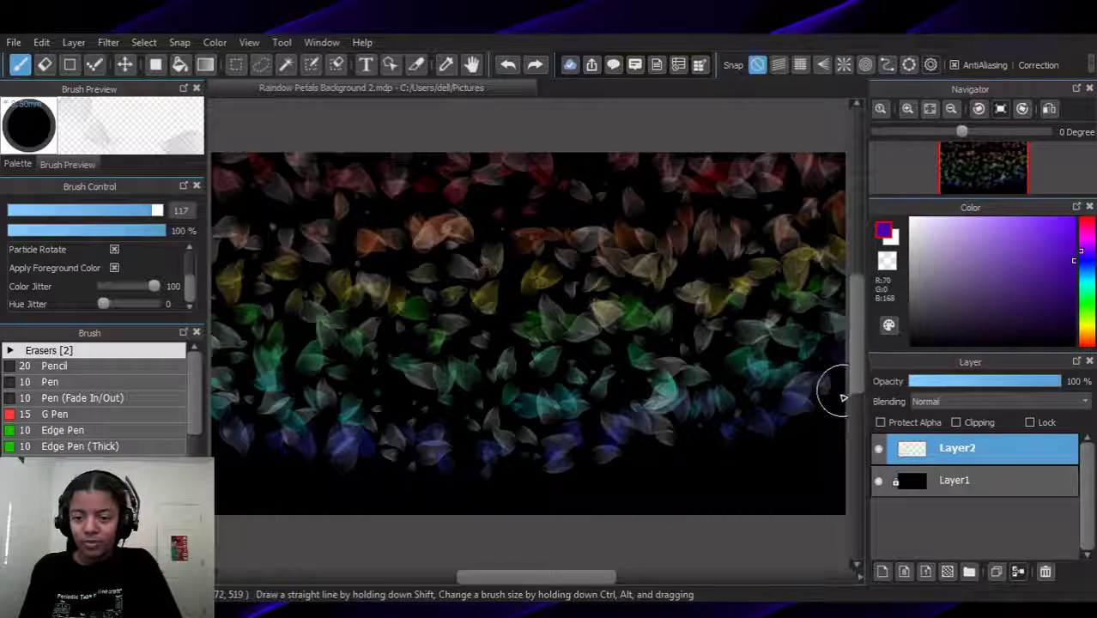
{"action": "mouse_move", "coordinate": [833, 403]}
{"action": "left_mouse_down"}
{"action": "mouse_move", "coordinate": [792, 445]}
{"action": "mouse_move", "coordinate": [782, 436]}
{"action": "mouse_move", "coordinate": [766, 450]}
{"action": "mouse_move", "coordinate": [727, 445]}
{"action": "mouse_move", "coordinate": [579, 494]}
{"action": "mouse_move", "coordinate": [453, 496]}
{"action": "mouse_move", "coordinate": [421, 480]}
{"action": "mouse_move", "coordinate": [358, 490]}
{"action": "mouse_move", "coordinate": [334, 478]}
{"action": "mouse_move", "coordinate": [219, 454]}
{"action": "left_mouse_up"}
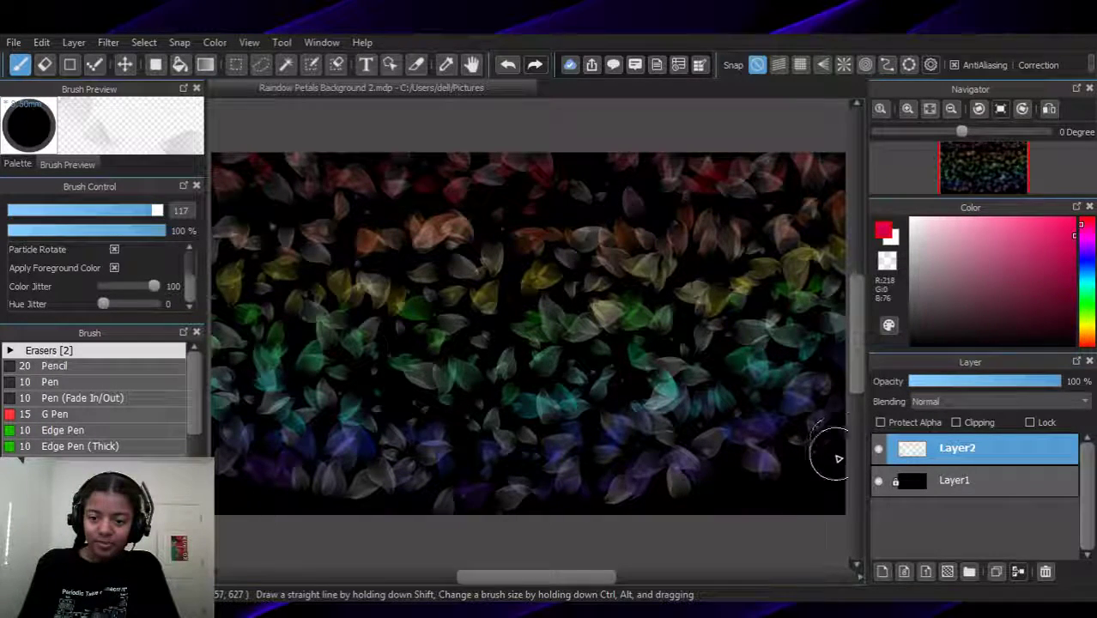
Paint a crimson petal row (R218, G0, B76) along the canvas's lower edge and briefly hide the black Layer1 to check the petals
{"action": "mouse_move", "coordinate": [794, 500]}
{"action": "left_mouse_down"}
{"action": "mouse_move", "coordinate": [752, 511]}
{"action": "mouse_move", "coordinate": [740, 494]}
{"action": "mouse_move", "coordinate": [691, 525]}
{"action": "mouse_move", "coordinate": [660, 508]}
{"action": "left_mouse_up"}
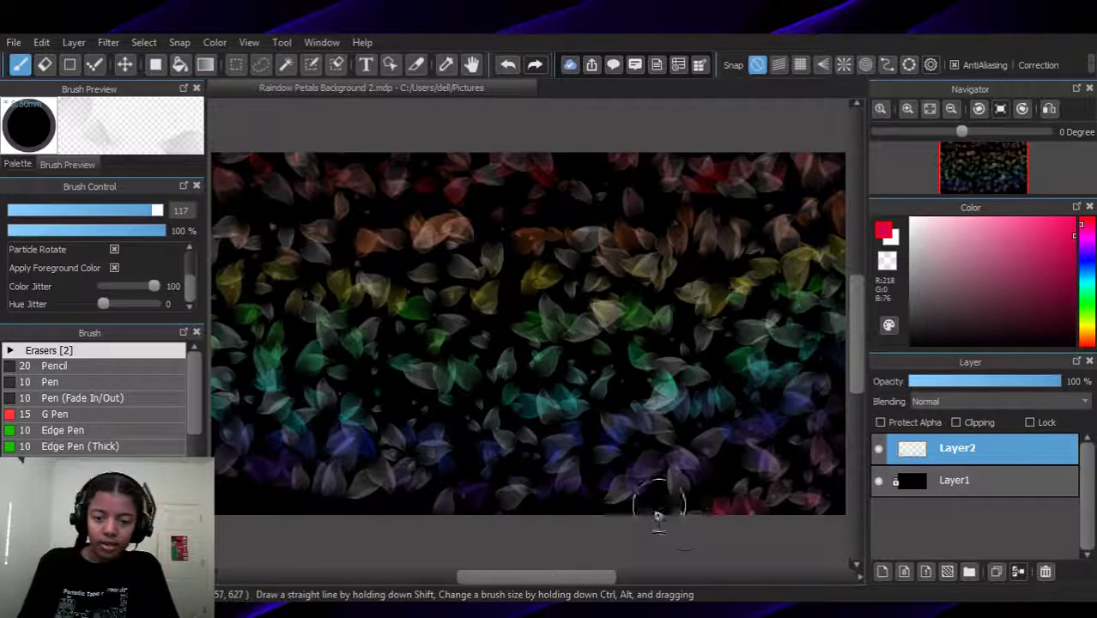
{"action": "left_click_drag", "start_coordinate": [502, 512], "coordinate": [225, 498]}
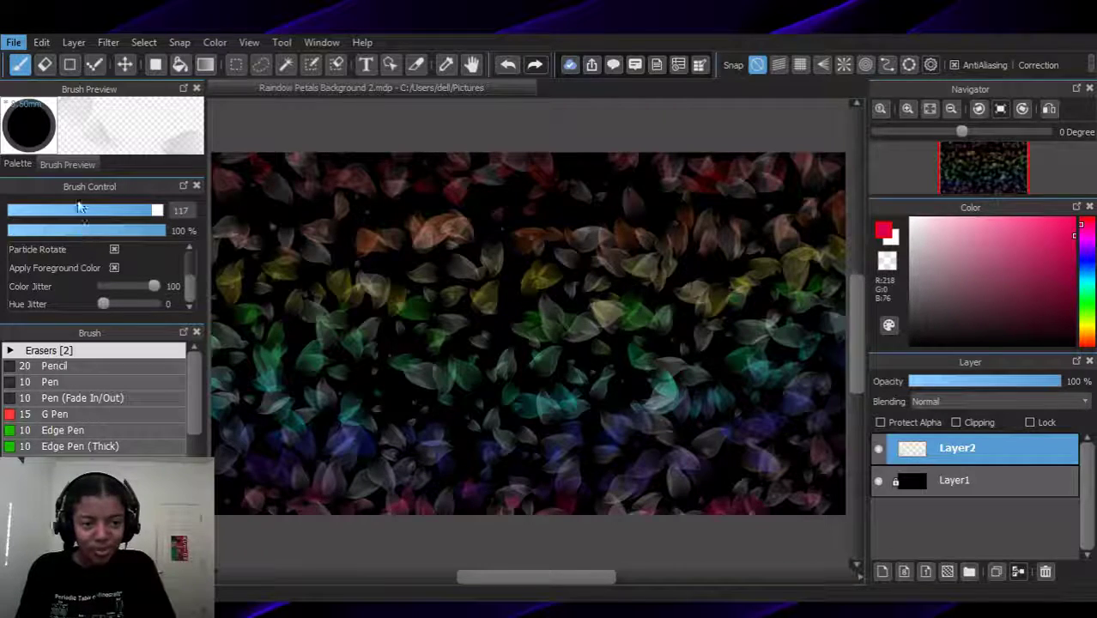
{"action": "left_click", "coordinate": [877, 480]}
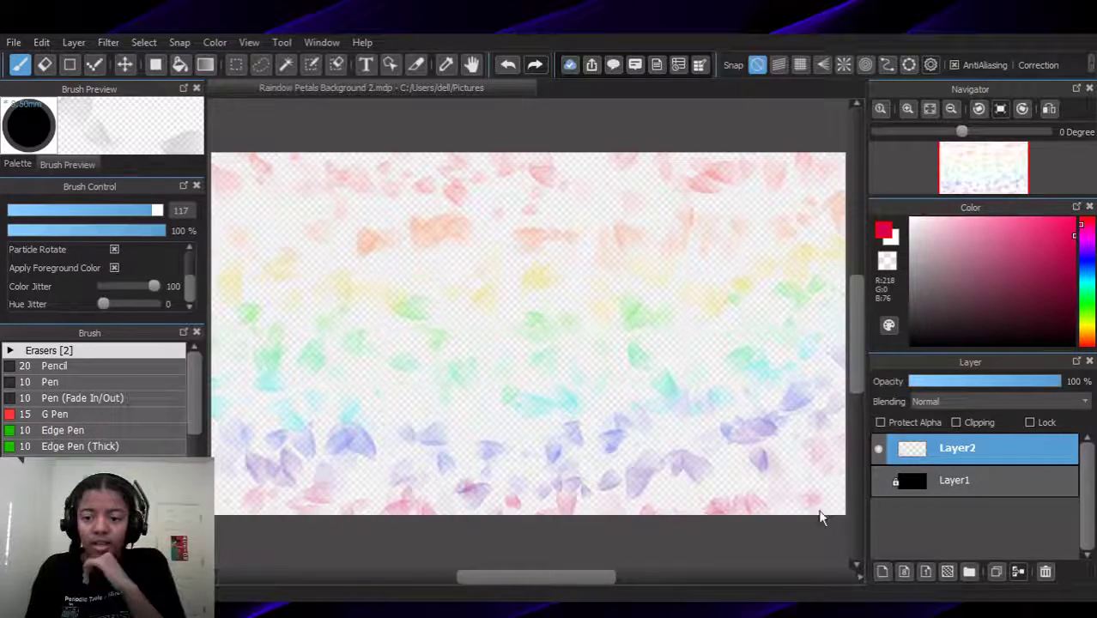
{"action": "left_click", "coordinate": [878, 484]}
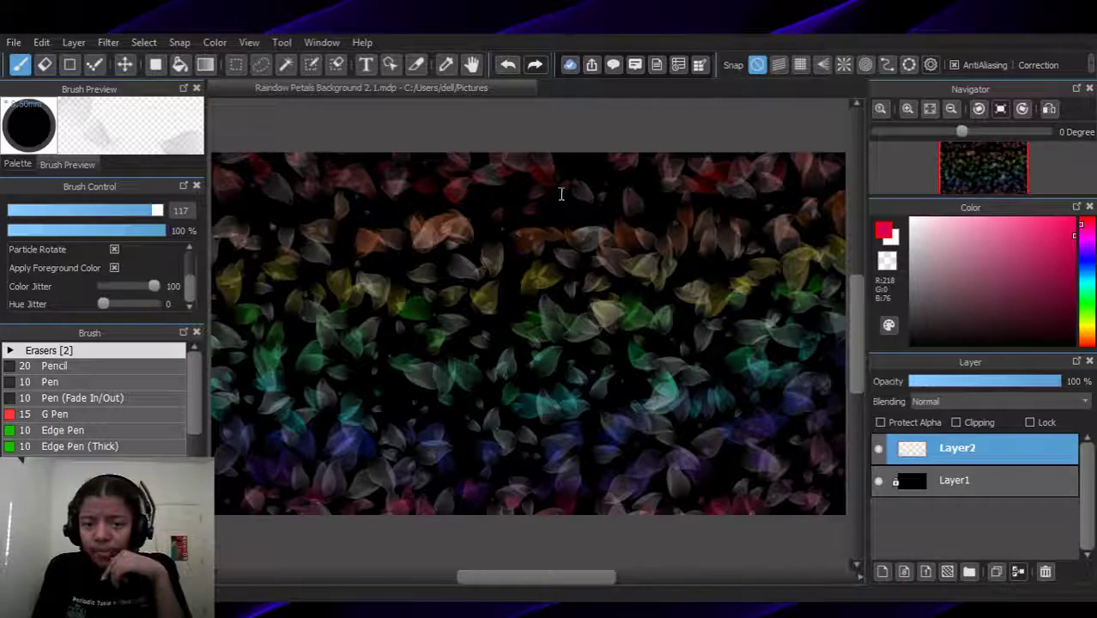
Create a new blank canvas and add a second layer to it
{"action": "key", "text": "ctrl+n"}
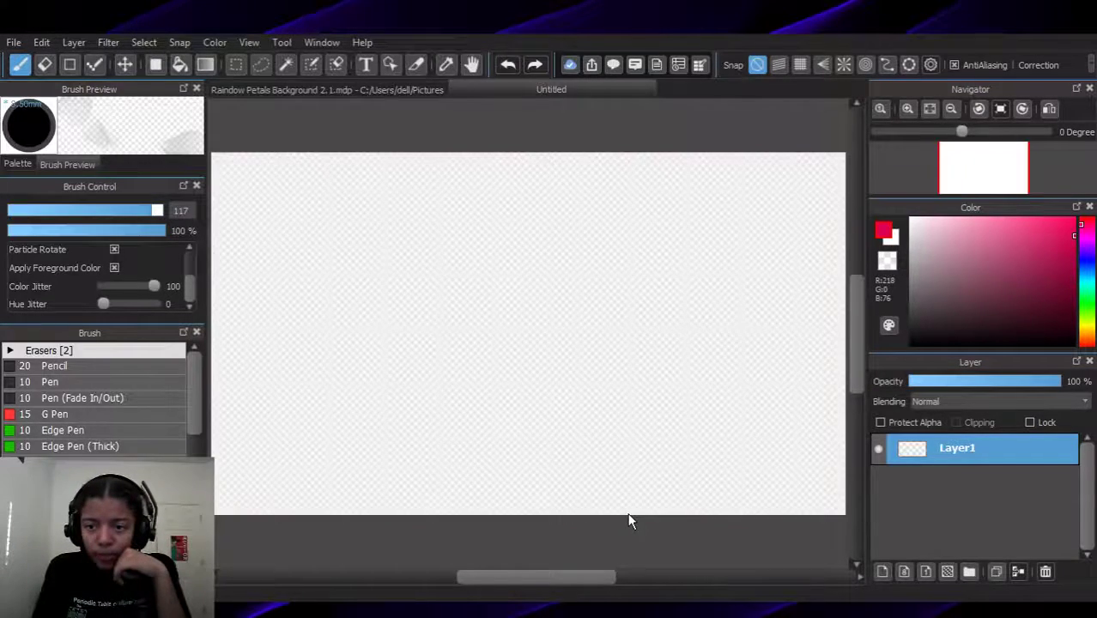
{"action": "left_click", "coordinate": [382, 90]}
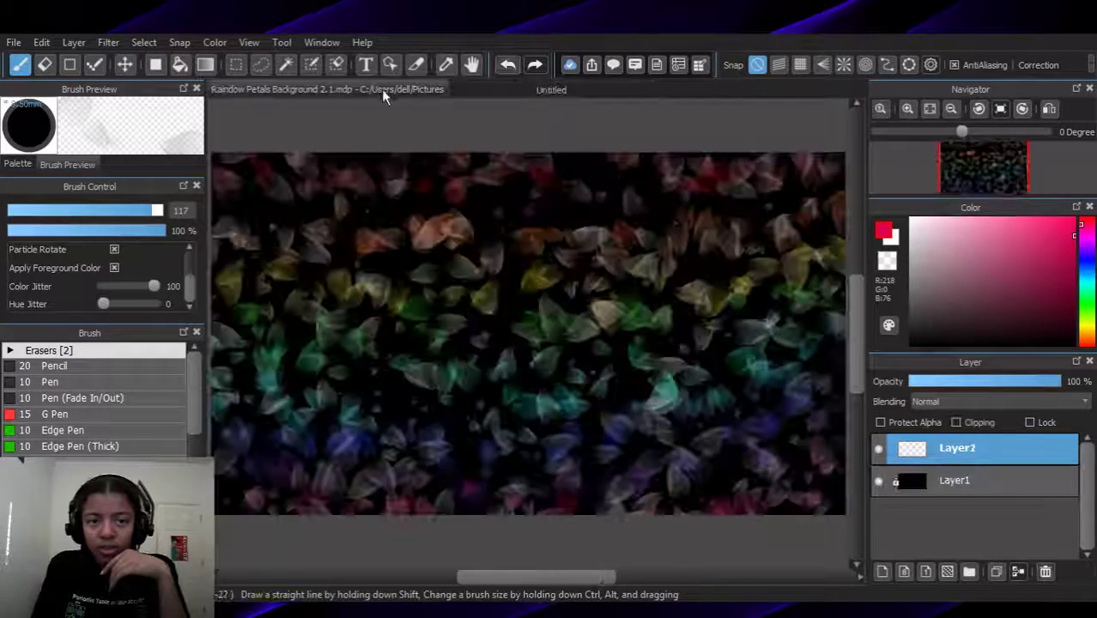
{"action": "left_click", "coordinate": [540, 96]}
{"action": "left_click", "coordinate": [883, 571]}
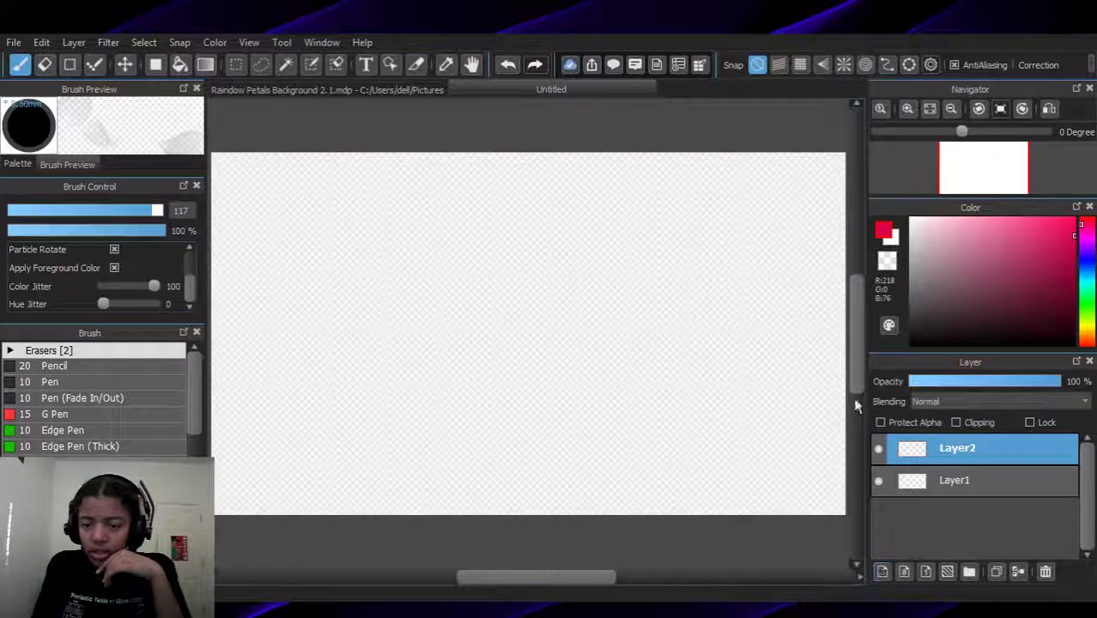
Fill Layer1 of the new canvas with black (R0, G0, B0) using the bucket tool
{"action": "left_click", "coordinate": [952, 480]}
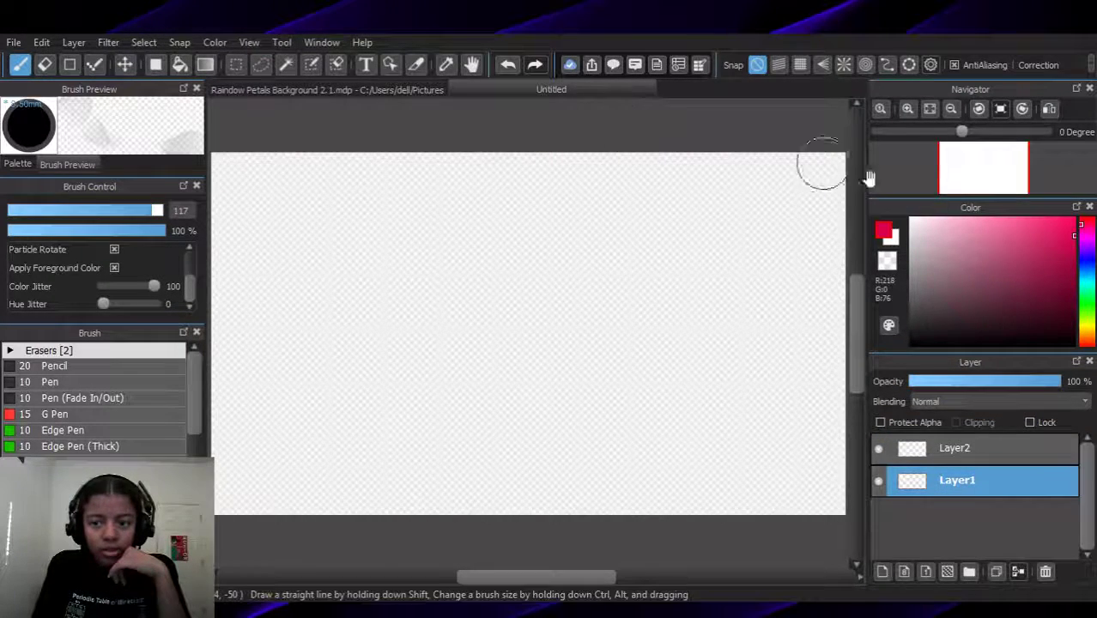
{"action": "left_click_drag", "start_coordinate": [946, 298], "coordinate": [908, 347]}
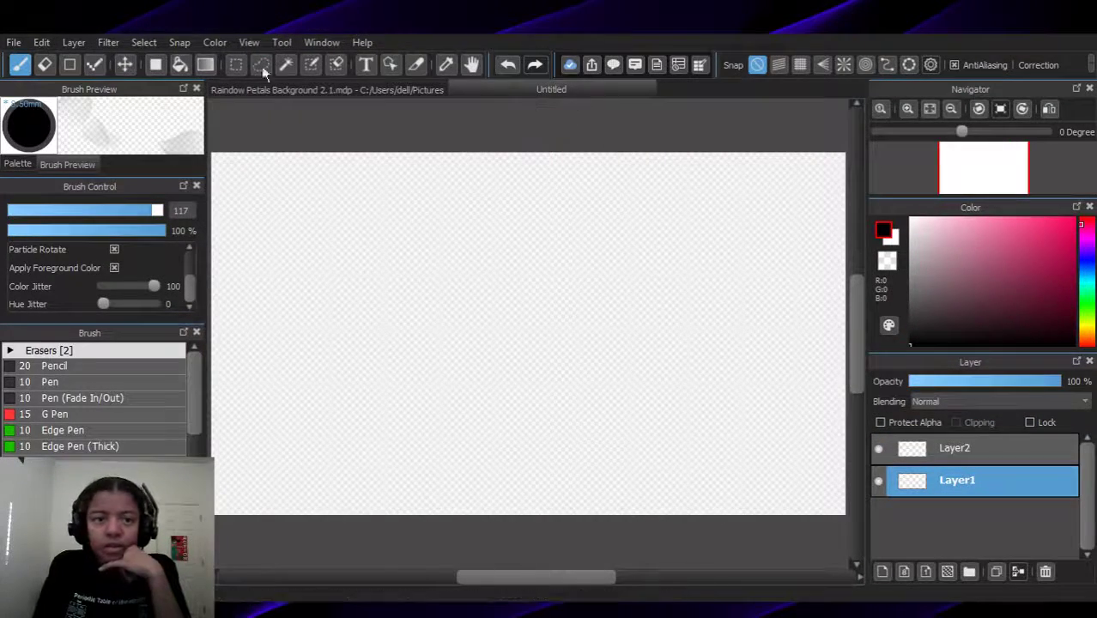
{"action": "left_click", "coordinate": [181, 66]}
{"action": "left_click", "coordinate": [364, 206]}
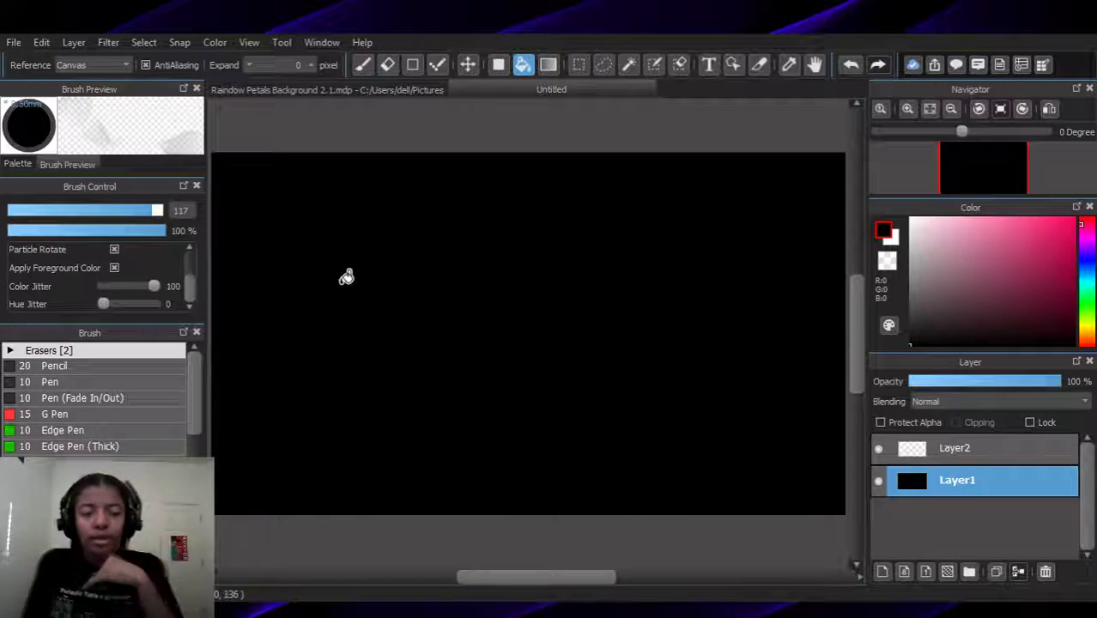
Choose the Petal (Sakura) brush and set the painting colour to red (R255, G0, B4)
{"action": "scroll", "coordinate": [103, 404], "scroll_direction": "down", "scroll_amount": 5}
{"action": "left_click", "coordinate": [54, 454]}
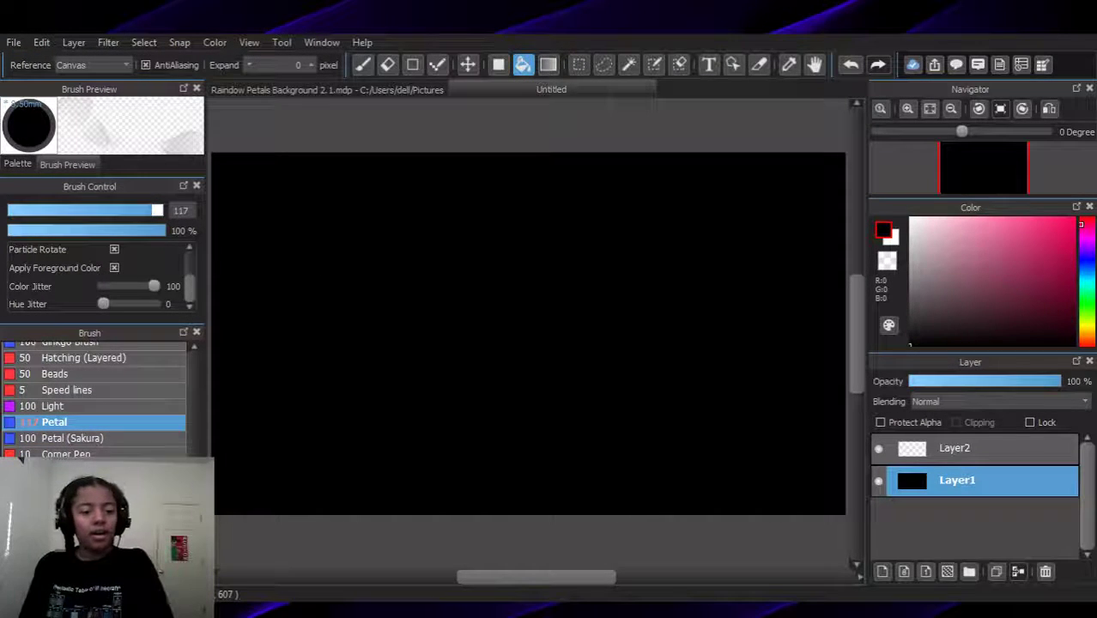
{"action": "left_click", "coordinate": [72, 439]}
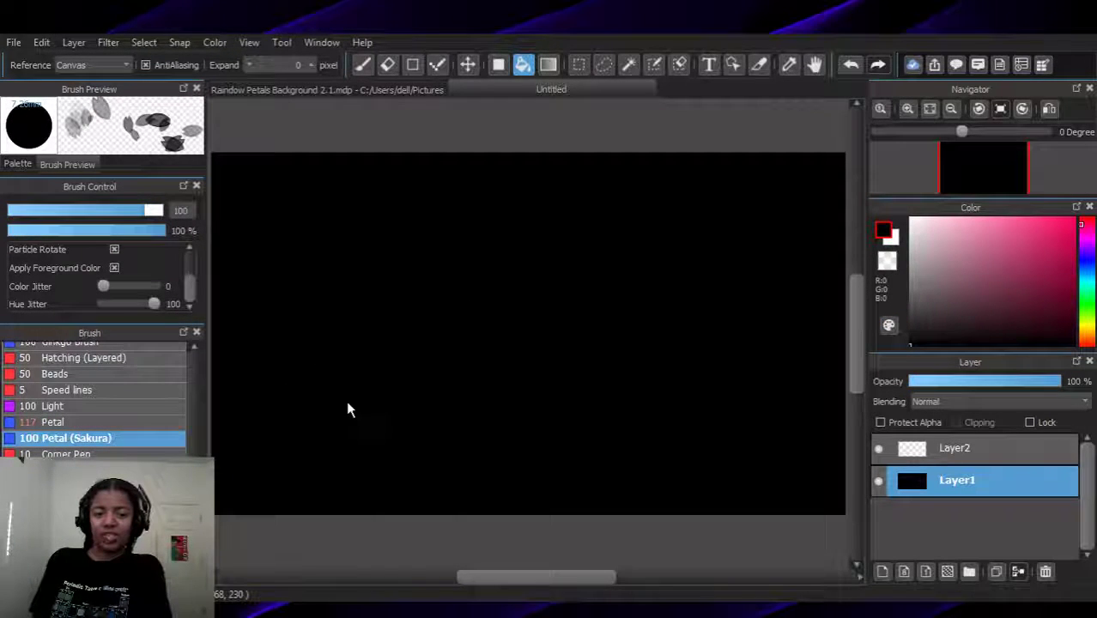
{"action": "left_click", "coordinate": [363, 65]}
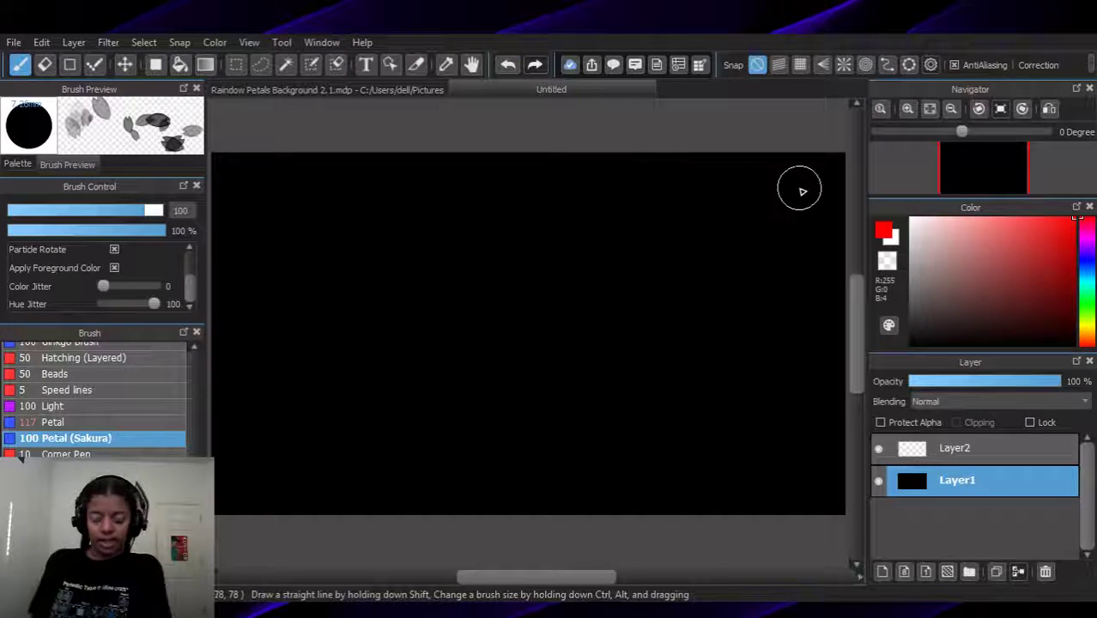
Paint and undo a multicoloured test stroke, and set the Sakura brush's Hue Jitter to 0 and Color Jitter to 100
{"action": "mouse_move", "coordinate": [726, 218]}
{"action": "left_mouse_down"}
{"action": "mouse_move", "coordinate": [715, 280]}
{"action": "mouse_move", "coordinate": [678, 246]}
{"action": "mouse_move", "coordinate": [607, 242]}
{"action": "mouse_move", "coordinate": [575, 306]}
{"action": "mouse_move", "coordinate": [506, 240]}
{"action": "left_mouse_up"}
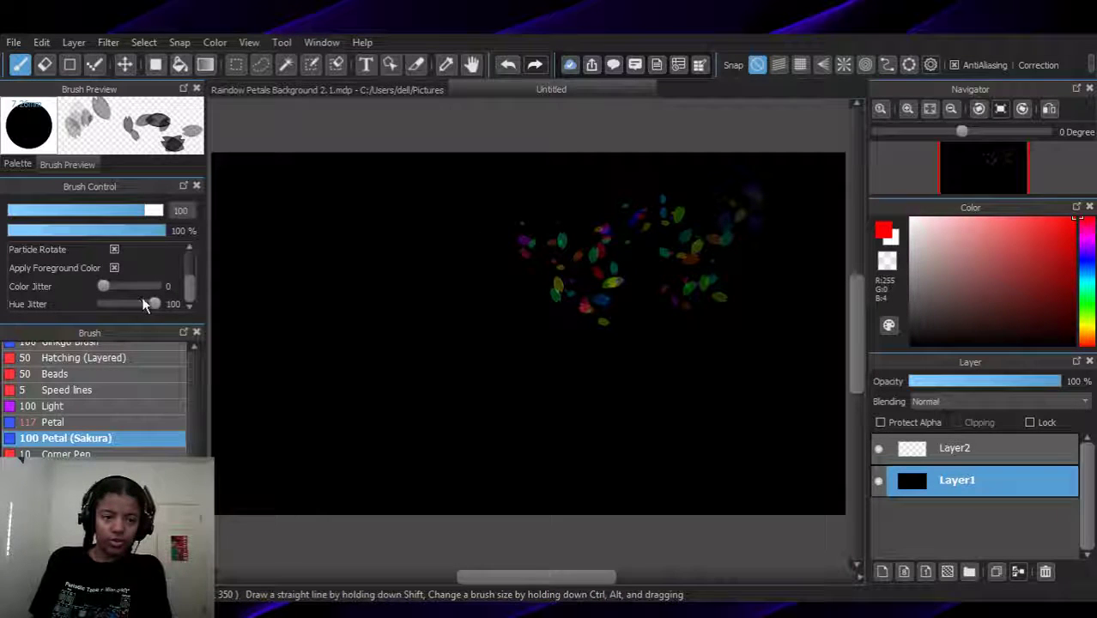
{"action": "left_click_drag", "start_coordinate": [136, 305], "coordinate": [101, 305]}
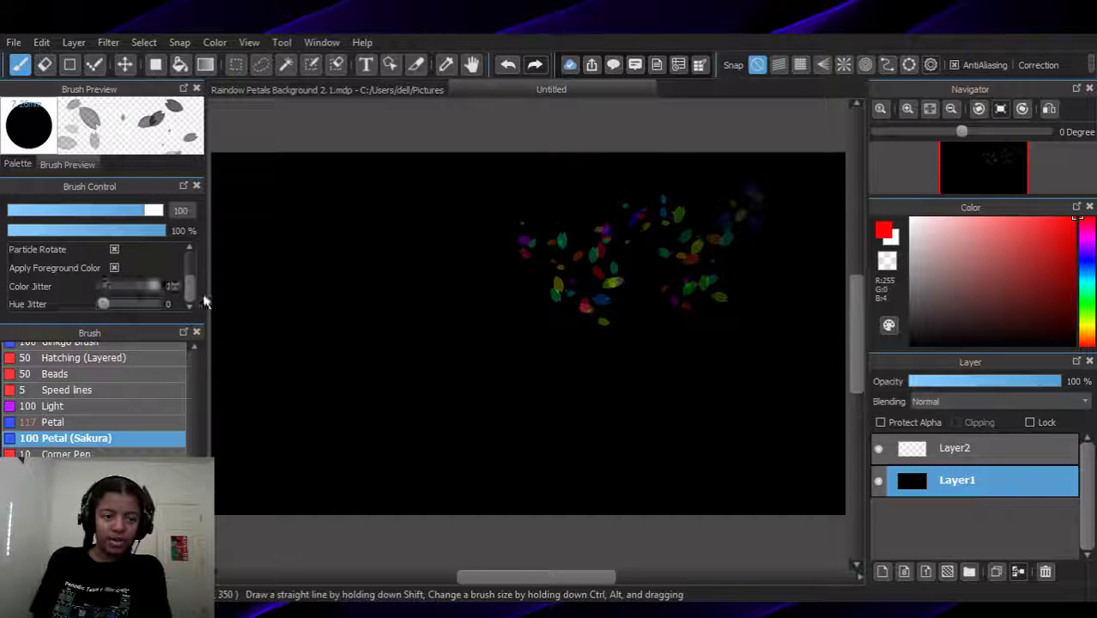
{"action": "key", "text": "ctrl+z"}
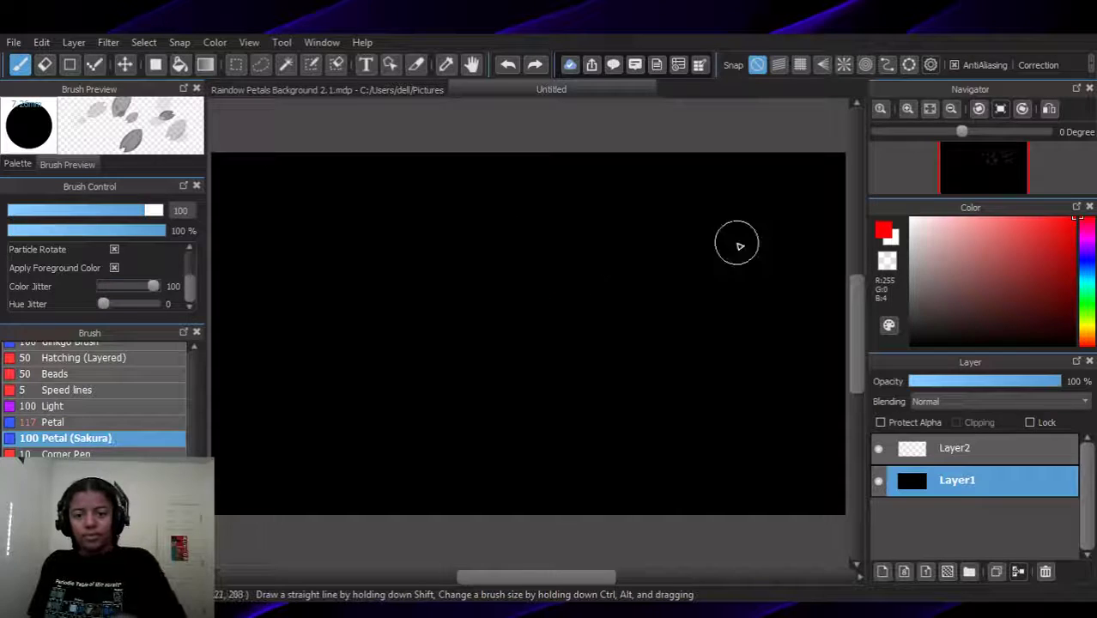
Scatter red Sakura petals over the whole canvas on Layer1 and undo them, keeping the black fill
{"action": "mouse_move", "coordinate": [668, 255]}
{"action": "left_mouse_down"}
{"action": "mouse_move", "coordinate": [672, 226]}
{"action": "mouse_move", "coordinate": [609, 309]}
{"action": "mouse_move", "coordinate": [563, 259]}
{"action": "mouse_move", "coordinate": [486, 279]}
{"action": "mouse_move", "coordinate": [447, 325]}
{"action": "mouse_move", "coordinate": [362, 235]}
{"action": "mouse_move", "coordinate": [446, 346]}
{"action": "mouse_move", "coordinate": [351, 375]}
{"action": "mouse_move", "coordinate": [416, 430]}
{"action": "mouse_move", "coordinate": [694, 334]}
{"action": "mouse_move", "coordinate": [575, 329]}
{"action": "mouse_move", "coordinate": [756, 410]}
{"action": "mouse_move", "coordinate": [621, 294]}
{"action": "mouse_move", "coordinate": [744, 340]}
{"action": "mouse_move", "coordinate": [555, 342]}
{"action": "mouse_move", "coordinate": [610, 369]}
{"action": "mouse_move", "coordinate": [404, 314]}
{"action": "mouse_move", "coordinate": [367, 219]}
{"action": "mouse_move", "coordinate": [251, 237]}
{"action": "mouse_move", "coordinate": [293, 421]}
{"action": "mouse_move", "coordinate": [257, 337]}
{"action": "mouse_move", "coordinate": [579, 465]}
{"action": "mouse_move", "coordinate": [703, 425]}
{"action": "mouse_move", "coordinate": [802, 430]}
{"action": "mouse_move", "coordinate": [824, 394]}
{"action": "mouse_move", "coordinate": [816, 198]}
{"action": "mouse_move", "coordinate": [703, 148]}
{"action": "mouse_move", "coordinate": [528, 179]}
{"action": "mouse_move", "coordinate": [424, 182]}
{"action": "mouse_move", "coordinate": [311, 181]}
{"action": "mouse_move", "coordinate": [246, 159]}
{"action": "mouse_move", "coordinate": [247, 146]}
{"action": "mouse_move", "coordinate": [205, 211]}
{"action": "mouse_move", "coordinate": [200, 308]}
{"action": "mouse_move", "coordinate": [301, 316]}
{"action": "mouse_move", "coordinate": [310, 383]}
{"action": "mouse_move", "coordinate": [332, 352]}
{"action": "mouse_move", "coordinate": [362, 432]}
{"action": "mouse_move", "coordinate": [407, 471]}
{"action": "mouse_move", "coordinate": [518, 438]}
{"action": "mouse_move", "coordinate": [612, 528]}
{"action": "mouse_move", "coordinate": [696, 532]}
{"action": "mouse_move", "coordinate": [749, 558]}
{"action": "mouse_move", "coordinate": [812, 558]}
{"action": "mouse_move", "coordinate": [694, 361]}
{"action": "mouse_move", "coordinate": [720, 238]}
{"action": "mouse_move", "coordinate": [461, 308]}
{"action": "mouse_move", "coordinate": [250, 411]}
{"action": "mouse_move", "coordinate": [291, 244]}
{"action": "mouse_move", "coordinate": [235, 531]}
{"action": "mouse_move", "coordinate": [772, 205]}
{"action": "mouse_move", "coordinate": [558, 391]}
{"action": "left_mouse_up"}
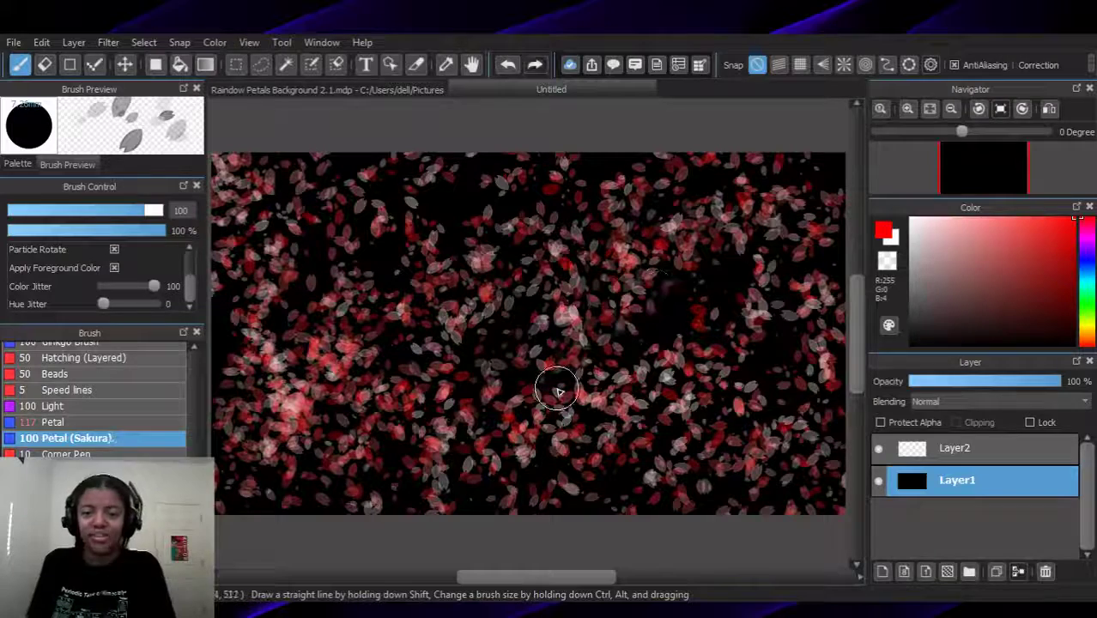
{"action": "key", "text": "ctrl+z"}
{"action": "key", "text": "ctrl+z"}
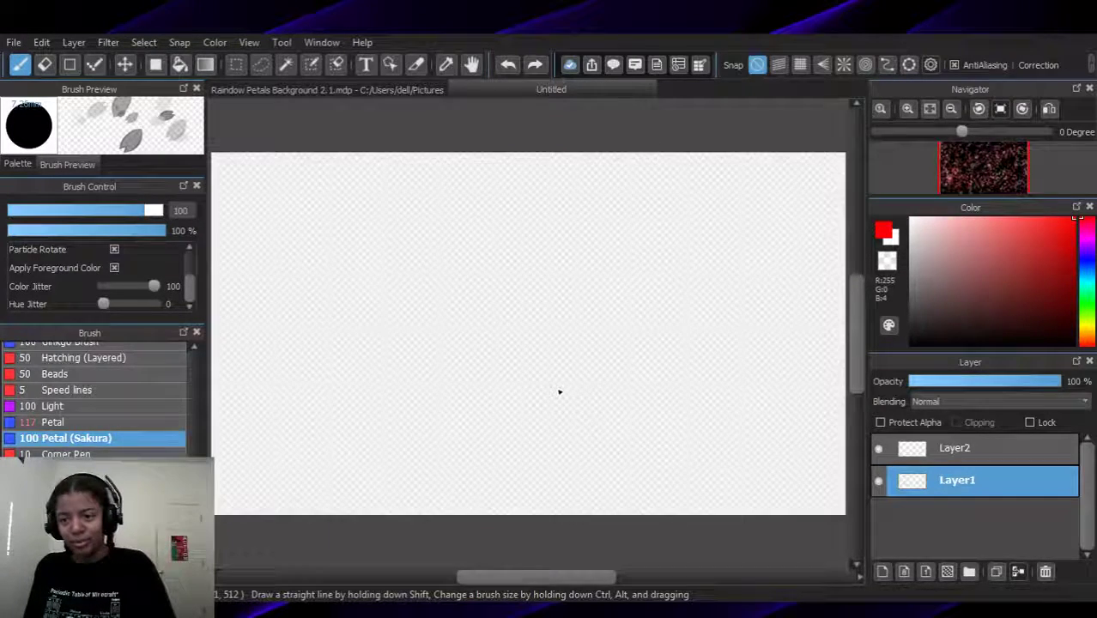
{"action": "key", "text": "ctrl+y"}
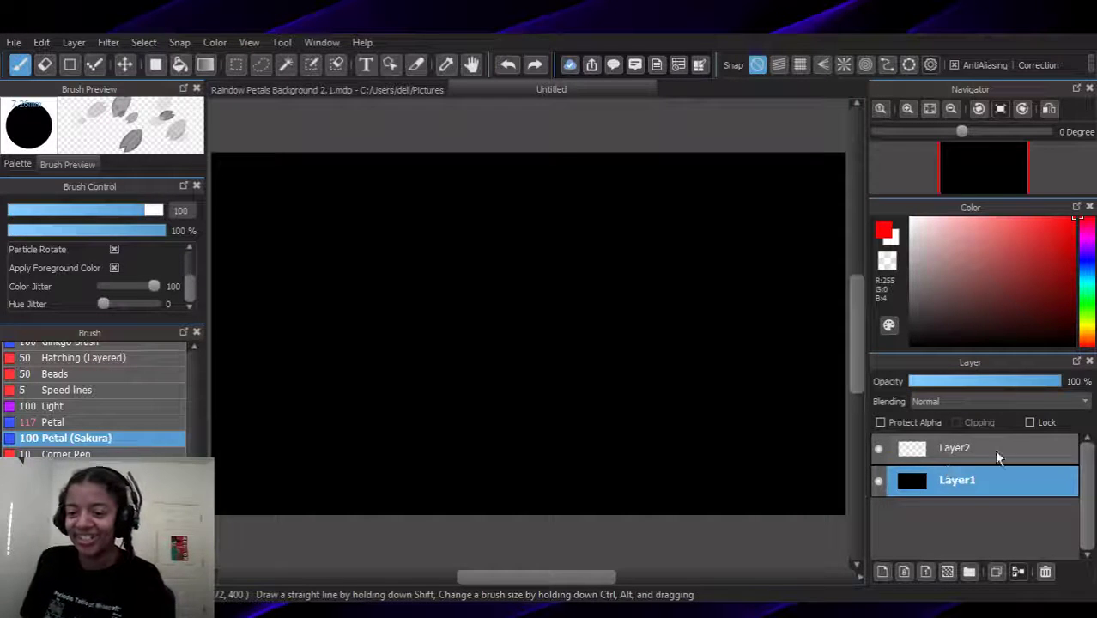
Lock the black Layer1 and make Layer2 of the untitled canvas the active layer
{"action": "left_click", "coordinate": [1031, 422]}
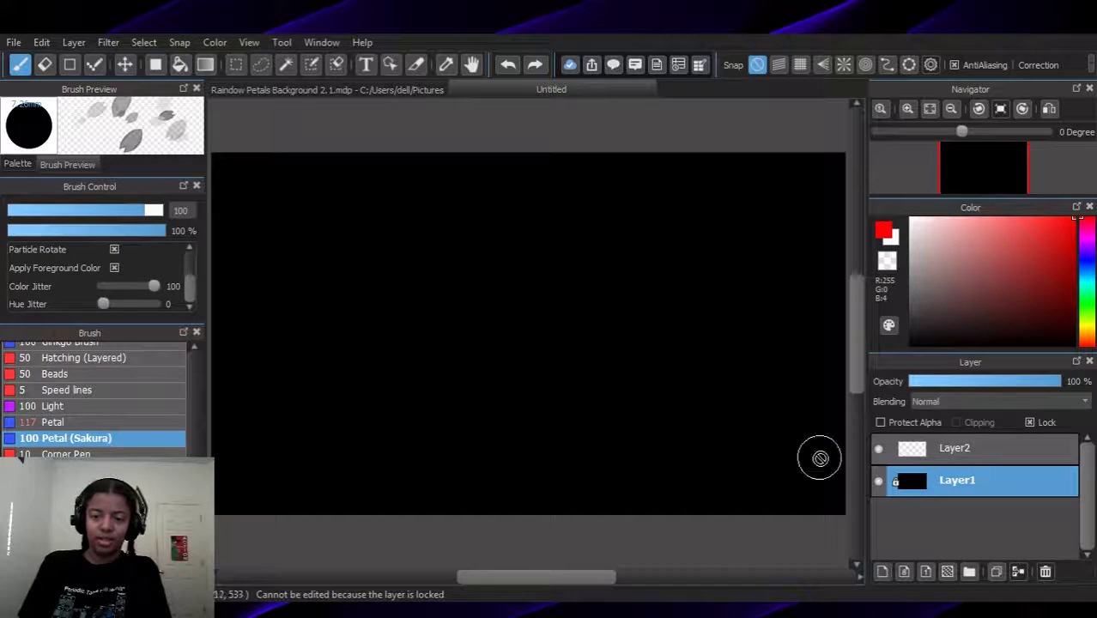
{"action": "left_click", "coordinate": [977, 447]}
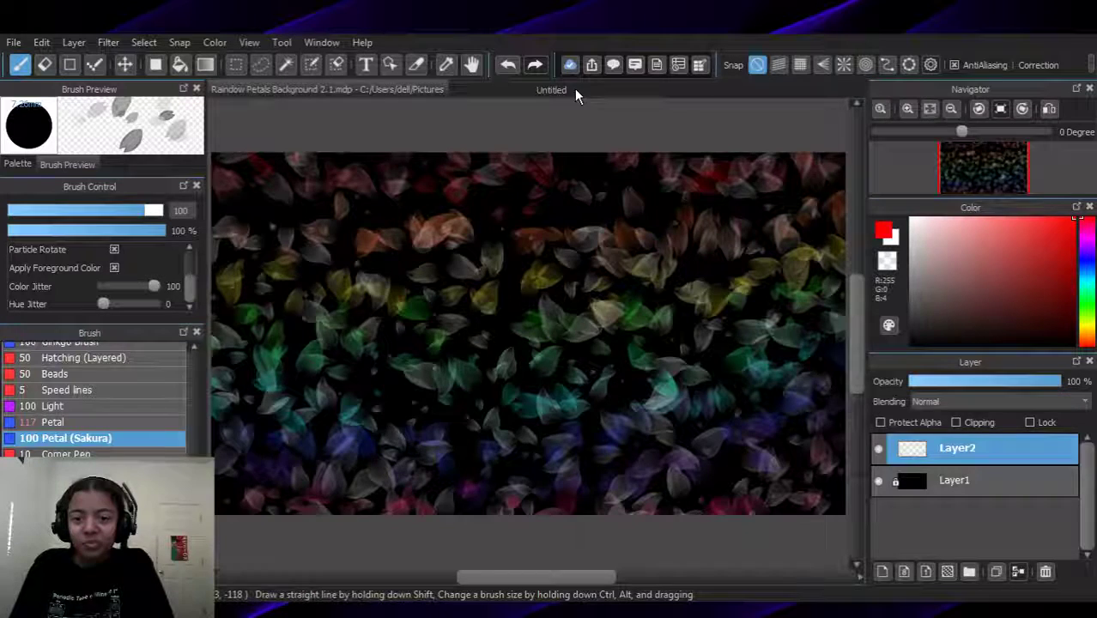
{"action": "left_click", "coordinate": [550, 87]}
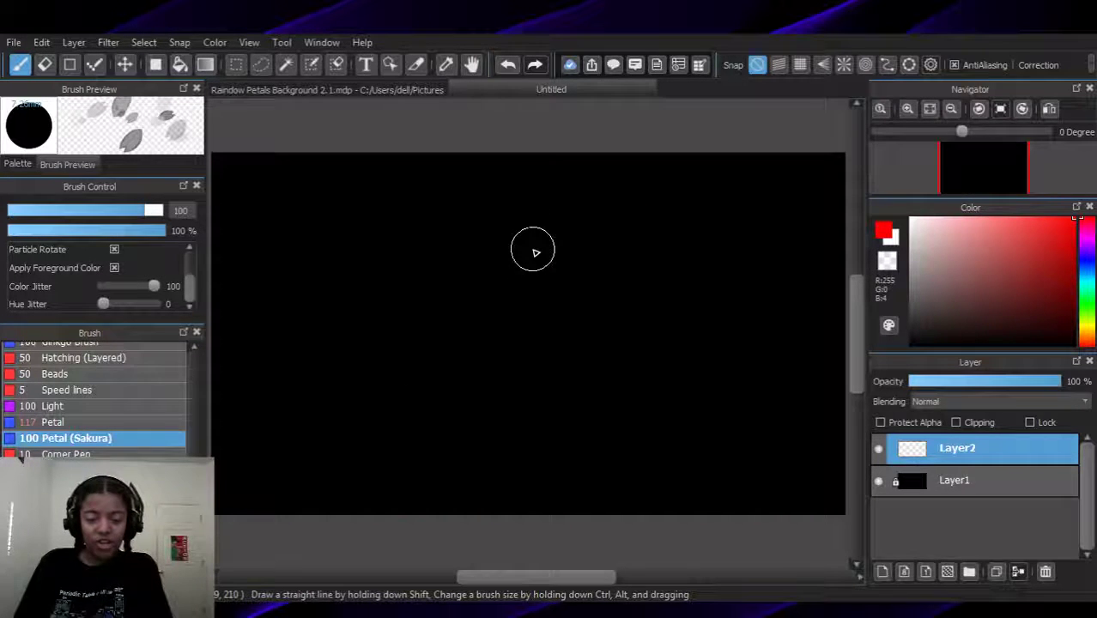
Paint a row of red Sakura petals along the canvas's upper edge on Layer2, undoing the freehand trial and the first row
{"action": "mouse_move", "coordinate": [623, 333]}
{"action": "left_mouse_down"}
{"action": "mouse_move", "coordinate": [570, 446]}
{"action": "mouse_move", "coordinate": [495, 241]}
{"action": "mouse_move", "coordinate": [682, 303]}
{"action": "mouse_move", "coordinate": [725, 260]}
{"action": "mouse_move", "coordinate": [789, 308]}
{"action": "mouse_move", "coordinate": [583, 470]}
{"action": "mouse_move", "coordinate": [430, 230]}
{"action": "mouse_move", "coordinate": [296, 423]}
{"action": "mouse_move", "coordinate": [575, 284]}
{"action": "left_mouse_up"}
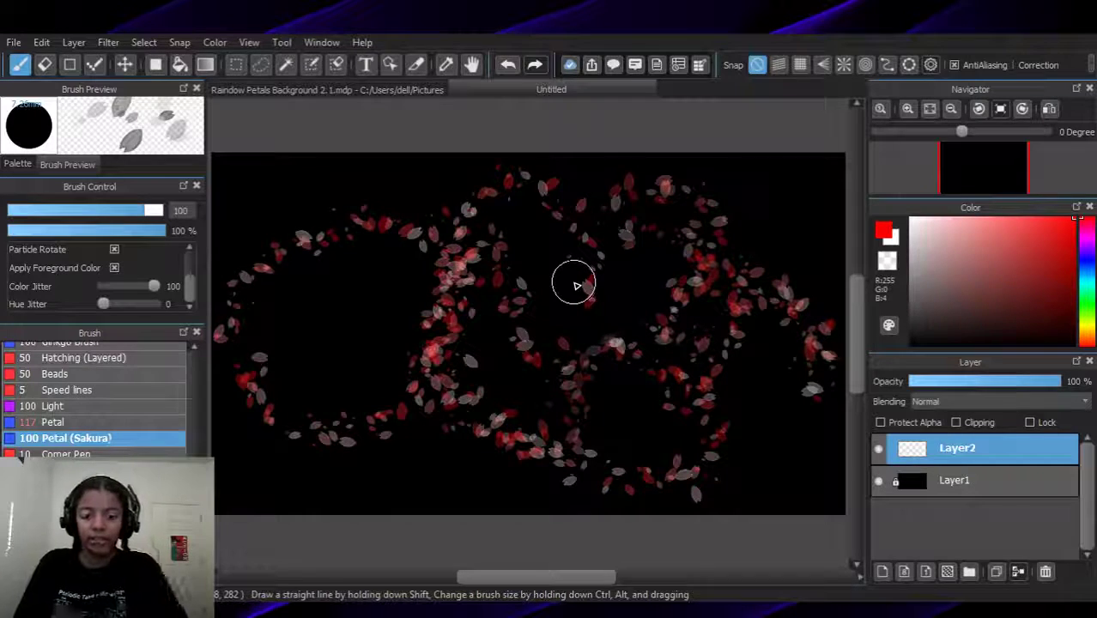
{"action": "key", "text": "ctrl+z"}
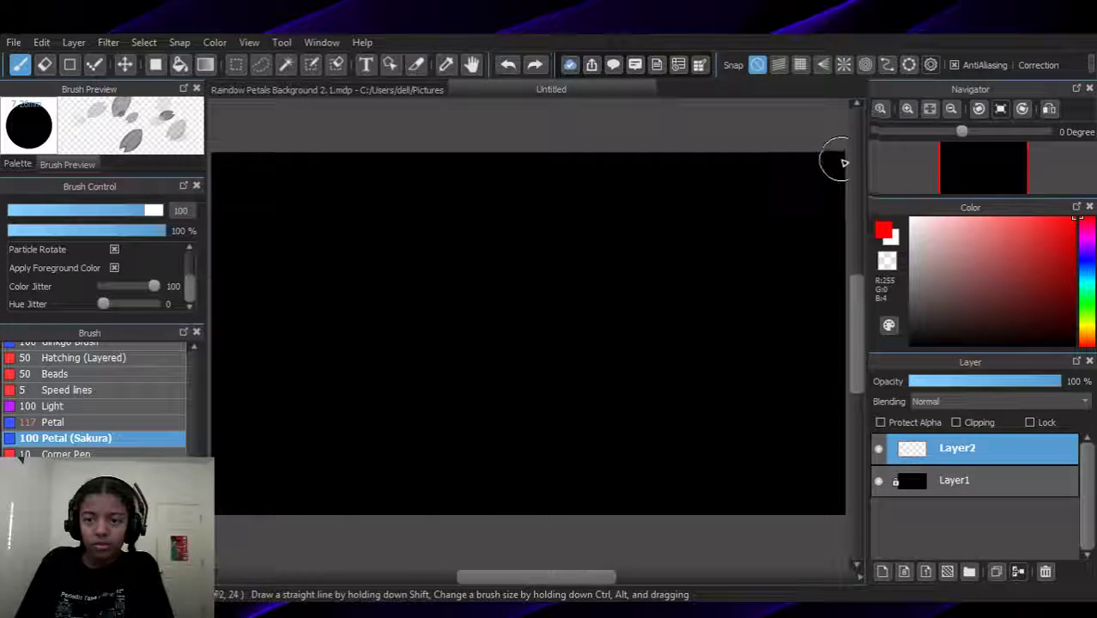
{"action": "mouse_move", "coordinate": [844, 163]}
{"action": "left_mouse_down"}
{"action": "mouse_move", "coordinate": [784, 171]}
{"action": "mouse_move", "coordinate": [775, 157]}
{"action": "mouse_move", "coordinate": [754, 177]}
{"action": "mouse_move", "coordinate": [742, 156]}
{"action": "mouse_move", "coordinate": [724, 175]}
{"action": "mouse_move", "coordinate": [701, 157]}
{"action": "mouse_move", "coordinate": [662, 184]}
{"action": "mouse_move", "coordinate": [654, 154]}
{"action": "mouse_move", "coordinate": [646, 171]}
{"action": "mouse_move", "coordinate": [628, 151]}
{"action": "mouse_move", "coordinate": [604, 174]}
{"action": "mouse_move", "coordinate": [588, 148]}
{"action": "mouse_move", "coordinate": [567, 175]}
{"action": "mouse_move", "coordinate": [554, 154]}
{"action": "mouse_move", "coordinate": [532, 176]}
{"action": "mouse_move", "coordinate": [521, 162]}
{"action": "mouse_move", "coordinate": [493, 176]}
{"action": "mouse_move", "coordinate": [452, 165]}
{"action": "mouse_move", "coordinate": [405, 190]}
{"action": "mouse_move", "coordinate": [370, 157]}
{"action": "mouse_move", "coordinate": [315, 174]}
{"action": "left_mouse_up"}
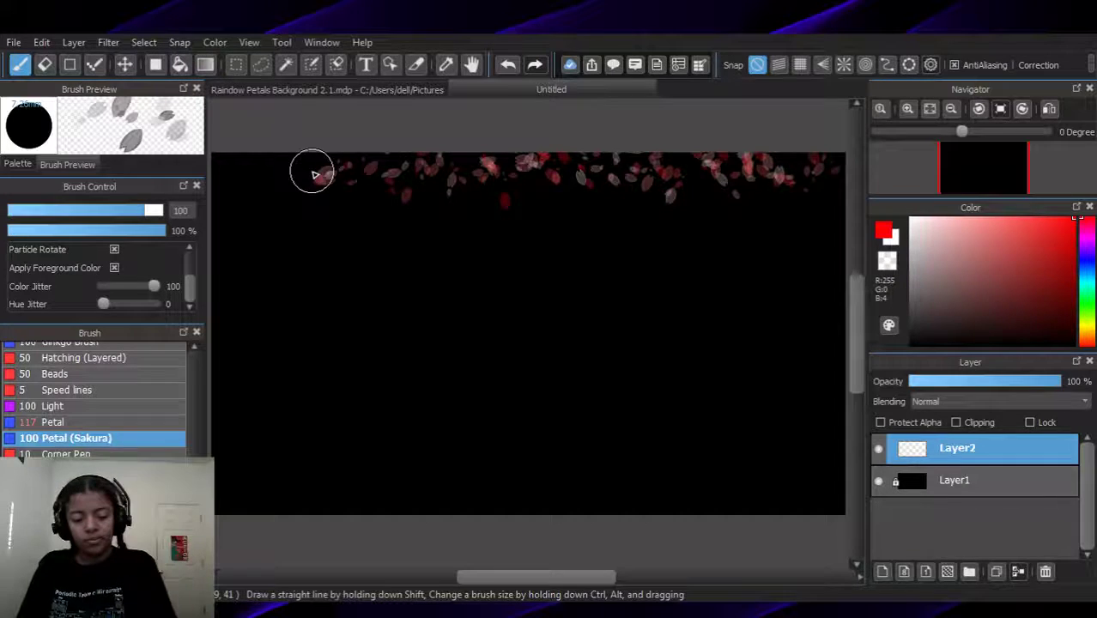
{"action": "key", "text": "ctrl+z"}
{"action": "mouse_move", "coordinate": [846, 163]}
{"action": "left_mouse_down"}
{"action": "mouse_move", "coordinate": [686, 160]}
{"action": "mouse_move", "coordinate": [669, 176]}
{"action": "mouse_move", "coordinate": [609, 165]}
{"action": "mouse_move", "coordinate": [576, 182]}
{"action": "mouse_move", "coordinate": [547, 162]}
{"action": "mouse_move", "coordinate": [528, 175]}
{"action": "mouse_move", "coordinate": [448, 160]}
{"action": "mouse_move", "coordinate": [373, 172]}
{"action": "mouse_move", "coordinate": [362, 159]}
{"action": "mouse_move", "coordinate": [332, 177]}
{"action": "mouse_move", "coordinate": [304, 165]}
{"action": "mouse_move", "coordinate": [286, 182]}
{"action": "mouse_move", "coordinate": [276, 157]}
{"action": "mouse_move", "coordinate": [261, 186]}
{"action": "mouse_move", "coordinate": [216, 167]}
{"action": "left_mouse_up"}
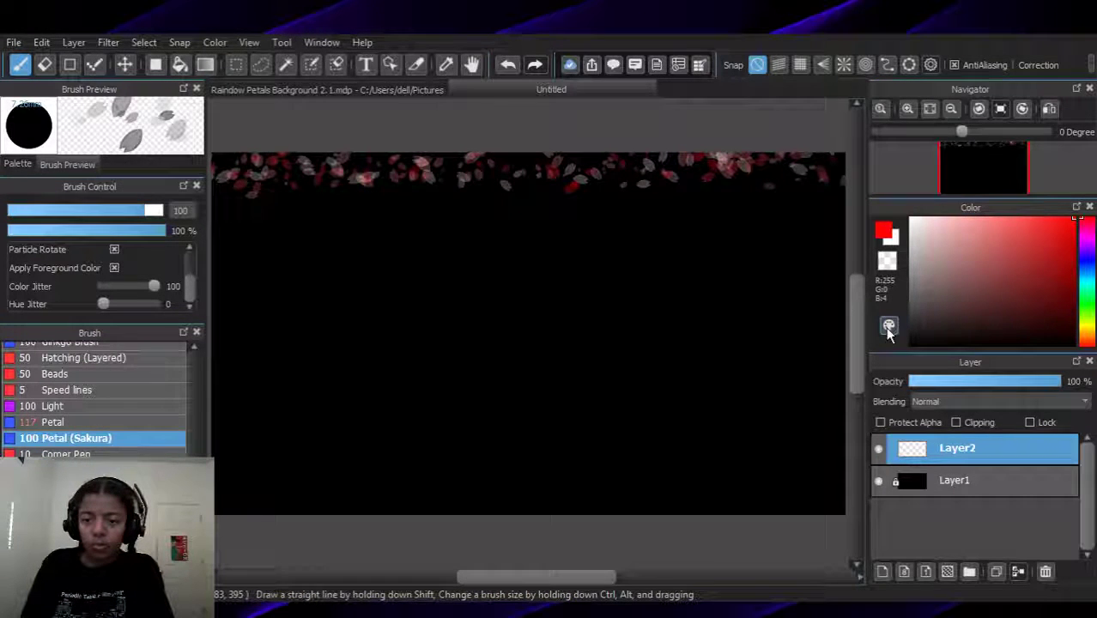
Paint an orange Sakura petal row (R255, G81, B0) below the red one and clear all petals from Layer2
{"action": "left_click_drag", "start_coordinate": [833, 206], "coordinate": [770, 181]}
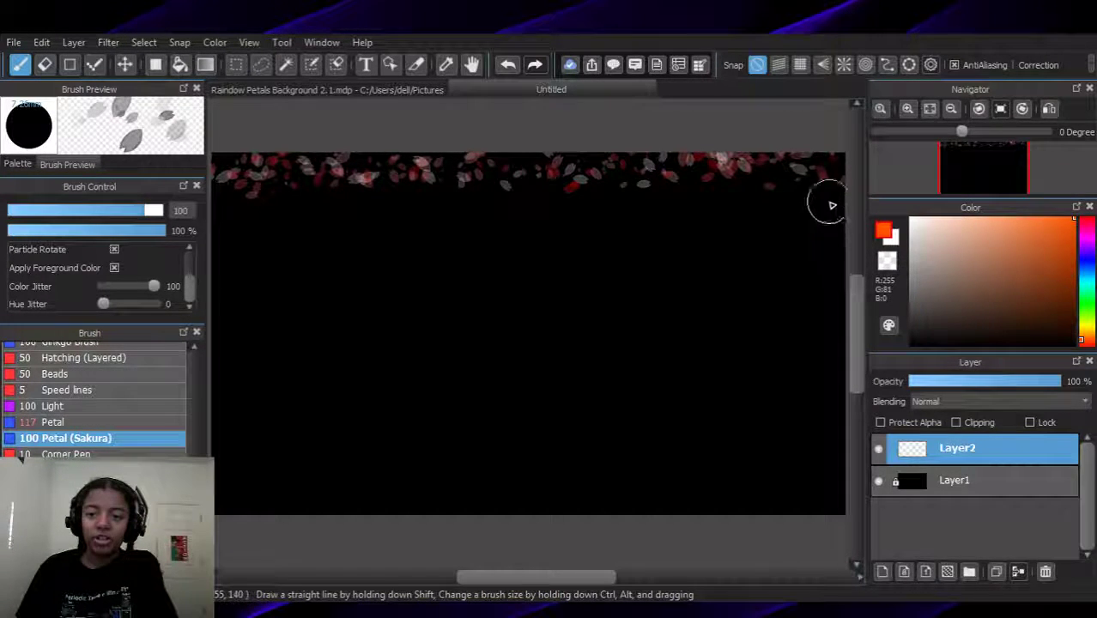
{"action": "mouse_move", "coordinate": [851, 207]}
{"action": "left_mouse_down"}
{"action": "mouse_move", "coordinate": [824, 200]}
{"action": "mouse_move", "coordinate": [826, 220]}
{"action": "mouse_move", "coordinate": [805, 200]}
{"action": "mouse_move", "coordinate": [770, 202]}
{"action": "mouse_move", "coordinate": [768, 214]}
{"action": "mouse_move", "coordinate": [744, 204]}
{"action": "mouse_move", "coordinate": [717, 220]}
{"action": "mouse_move", "coordinate": [666, 200]}
{"action": "mouse_move", "coordinate": [657, 224]}
{"action": "mouse_move", "coordinate": [613, 212]}
{"action": "mouse_move", "coordinate": [589, 231]}
{"action": "mouse_move", "coordinate": [535, 215]}
{"action": "mouse_move", "coordinate": [498, 237]}
{"action": "mouse_move", "coordinate": [447, 204]}
{"action": "mouse_move", "coordinate": [422, 236]}
{"action": "mouse_move", "coordinate": [406, 201]}
{"action": "mouse_move", "coordinate": [370, 212]}
{"action": "mouse_move", "coordinate": [350, 237]}
{"action": "mouse_move", "coordinate": [319, 219]}
{"action": "mouse_move", "coordinate": [257, 234]}
{"action": "mouse_move", "coordinate": [207, 219]}
{"action": "left_mouse_up"}
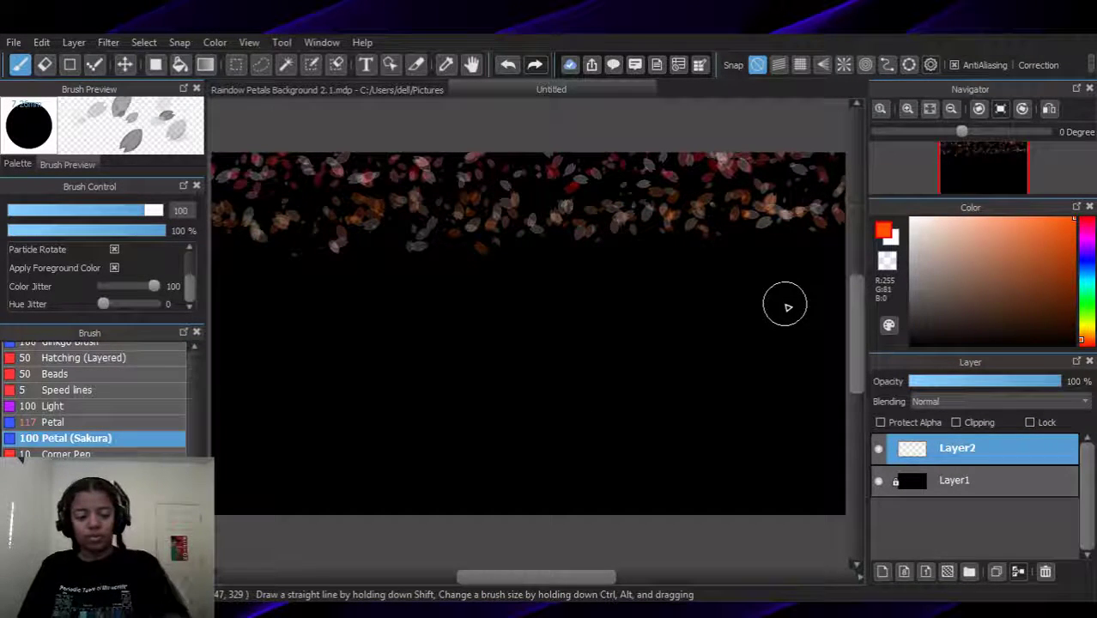
{"action": "key", "text": "Delete"}
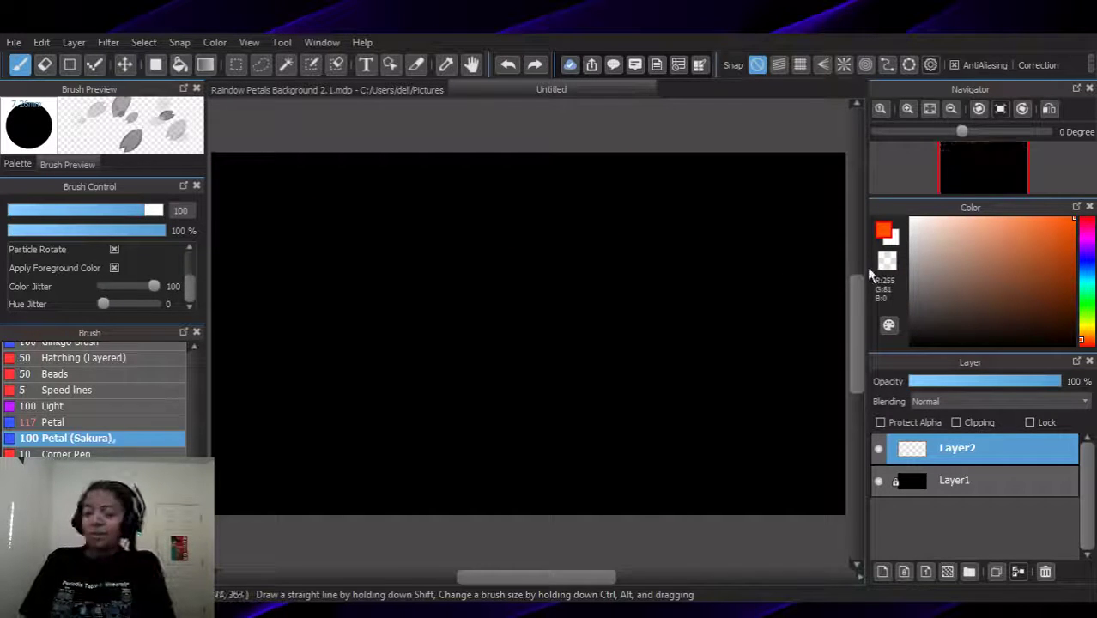
Paint a row of red Sakura petals (R255, G0, B4) along the canvas's upper edge on Layer2
{"action": "left_click", "coordinate": [887, 238]}
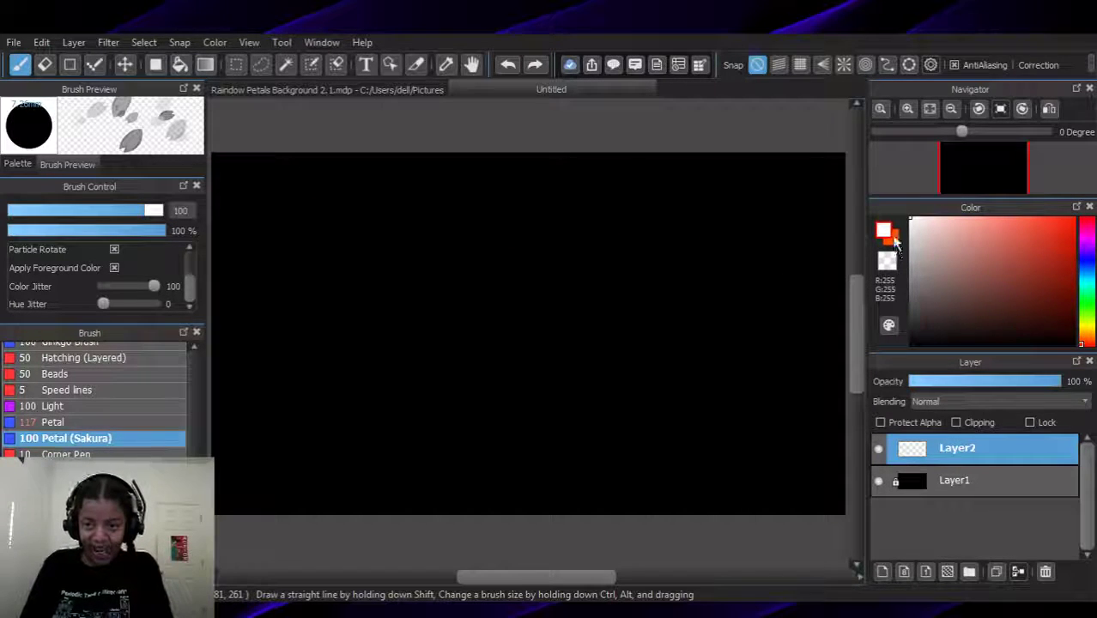
{"action": "left_click", "coordinate": [887, 238]}
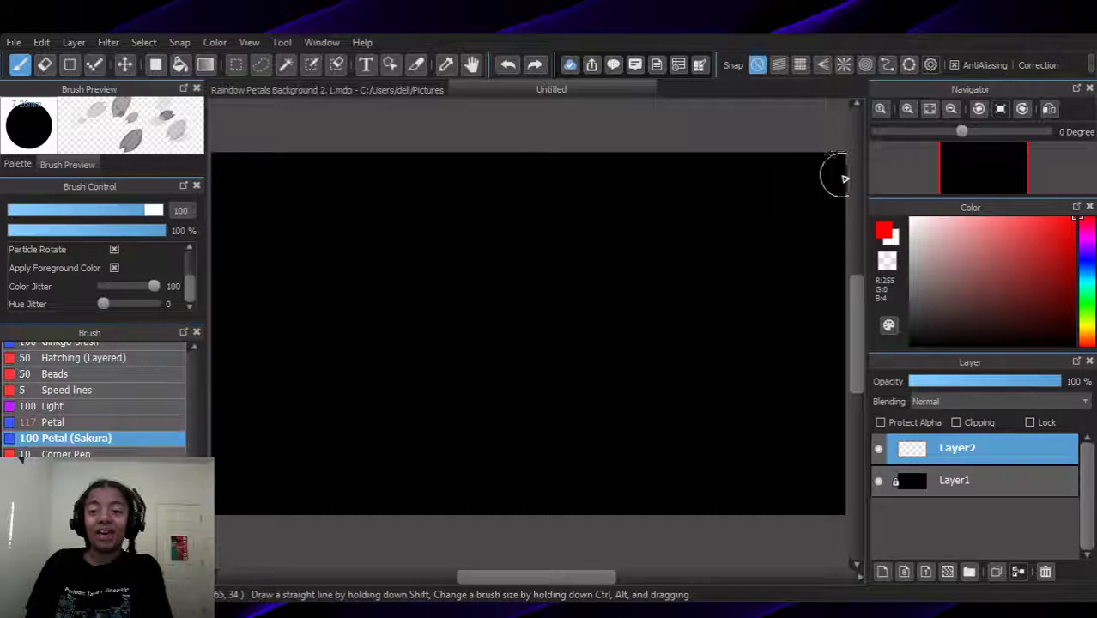
{"action": "mouse_move", "coordinate": [831, 176]}
{"action": "left_mouse_down"}
{"action": "mouse_move", "coordinate": [799, 180]}
{"action": "mouse_move", "coordinate": [785, 165]}
{"action": "mouse_move", "coordinate": [736, 179]}
{"action": "mouse_move", "coordinate": [715, 157]}
{"action": "mouse_move", "coordinate": [672, 184]}
{"action": "mouse_move", "coordinate": [653, 169]}
{"action": "mouse_move", "coordinate": [575, 182]}
{"action": "mouse_move", "coordinate": [539, 168]}
{"action": "mouse_move", "coordinate": [492, 181]}
{"action": "mouse_move", "coordinate": [455, 157]}
{"action": "mouse_move", "coordinate": [409, 183]}
{"action": "mouse_move", "coordinate": [362, 171]}
{"action": "mouse_move", "coordinate": [271, 189]}
{"action": "mouse_move", "coordinate": [225, 159]}
{"action": "left_mouse_up"}
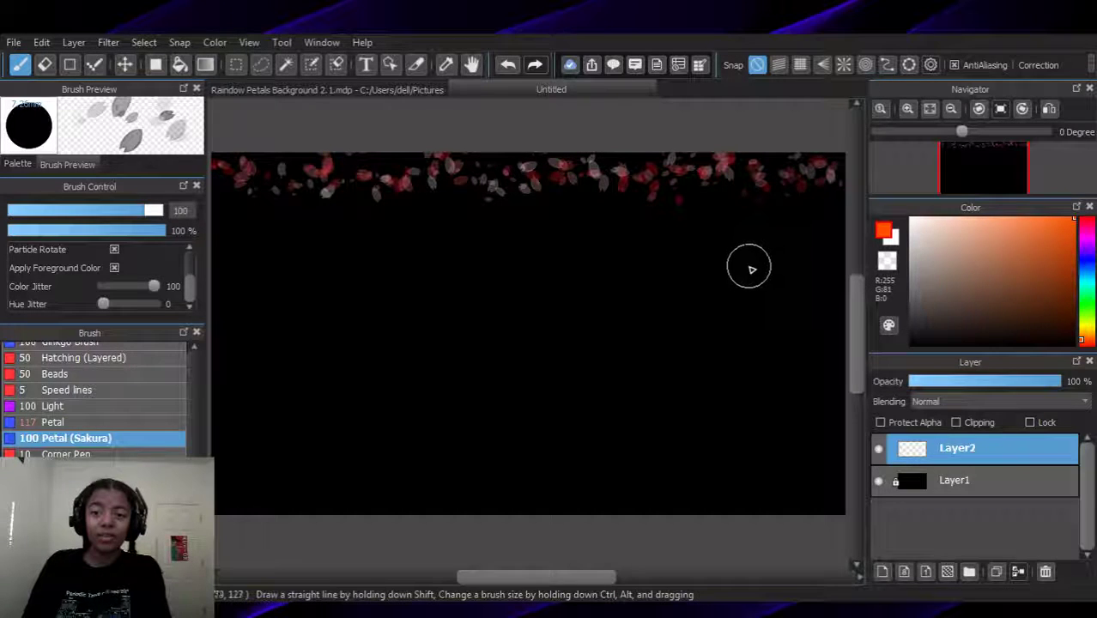
Paint an orange Sakura petal row (R255, G81, B0) below the red one and a yellow row (R232, G205, B0) beneath it
{"action": "mouse_move", "coordinate": [835, 209]}
{"action": "left_mouse_down"}
{"action": "mouse_move", "coordinate": [776, 209]}
{"action": "mouse_move", "coordinate": [724, 233]}
{"action": "mouse_move", "coordinate": [654, 214]}
{"action": "mouse_move", "coordinate": [610, 232]}
{"action": "mouse_move", "coordinate": [585, 212]}
{"action": "mouse_move", "coordinate": [514, 231]}
{"action": "mouse_move", "coordinate": [450, 211]}
{"action": "mouse_move", "coordinate": [421, 236]}
{"action": "mouse_move", "coordinate": [326, 214]}
{"action": "mouse_move", "coordinate": [290, 225]}
{"action": "mouse_move", "coordinate": [222, 207]}
{"action": "left_mouse_up"}
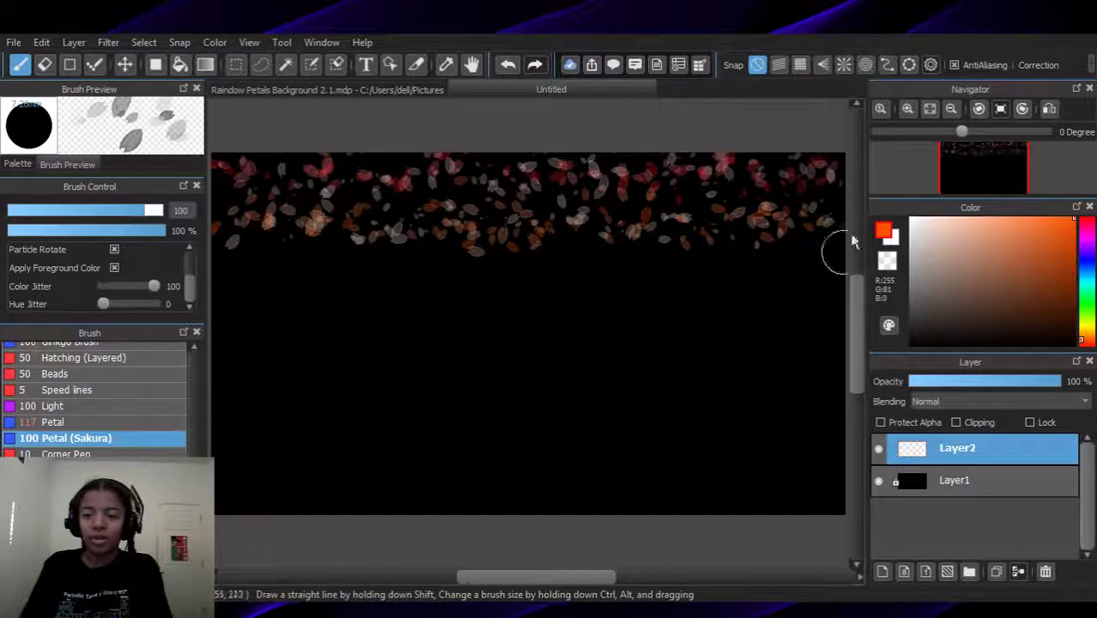
{"action": "left_click_drag", "start_coordinate": [828, 221], "coordinate": [846, 222]}
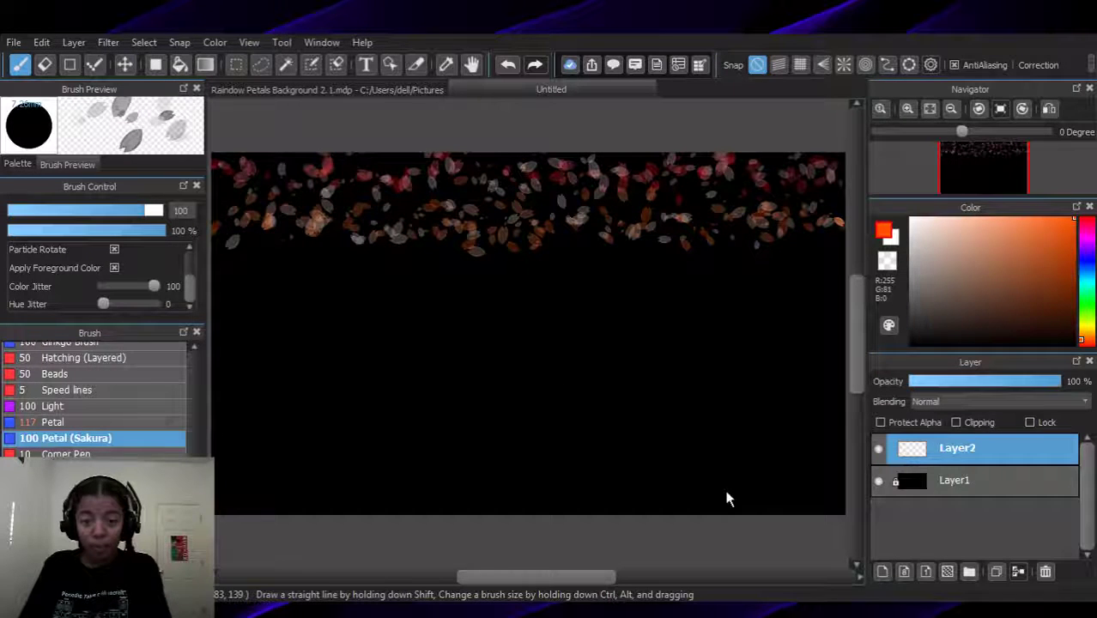
{"action": "left_click", "coordinate": [1081, 327]}
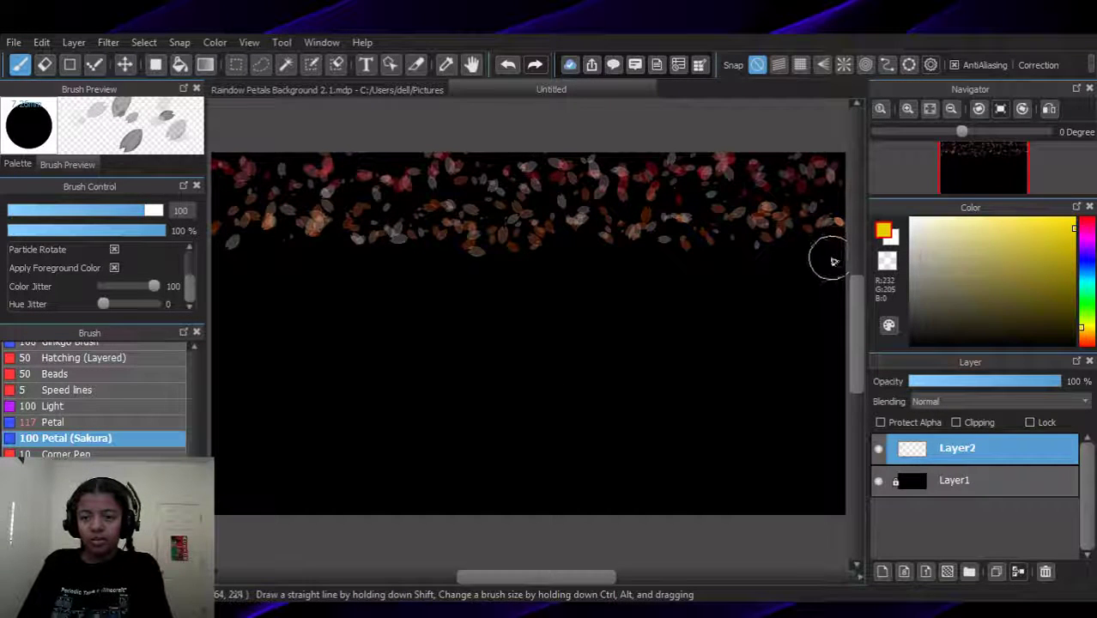
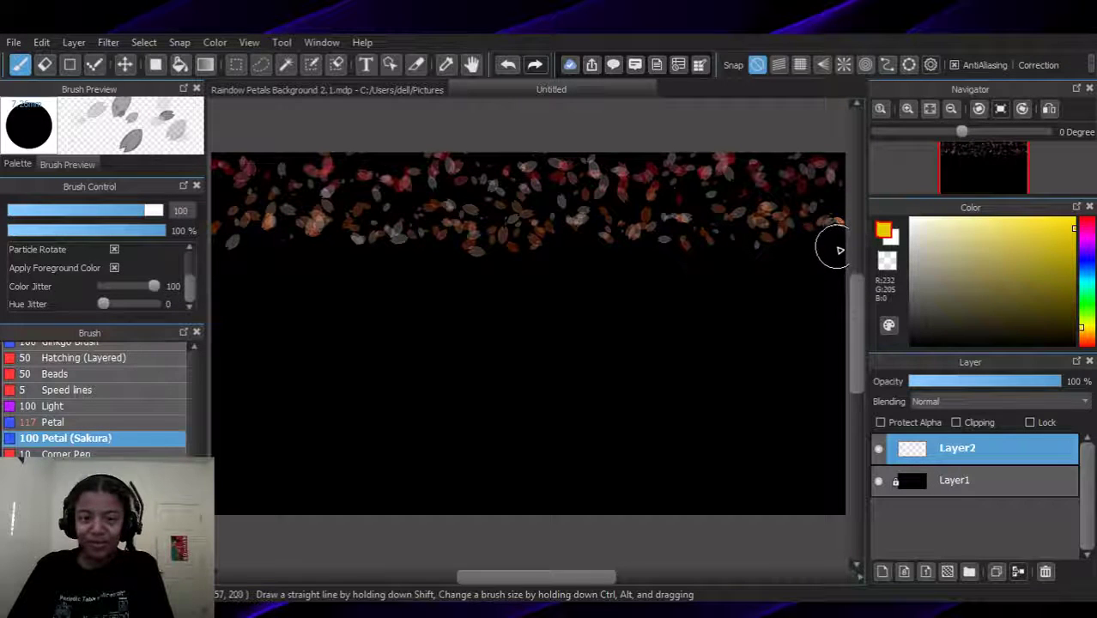
{"action": "mouse_move", "coordinate": [837, 251]}
{"action": "left_mouse_down"}
{"action": "mouse_move", "coordinate": [767, 268]}
{"action": "mouse_move", "coordinate": [715, 255]}
{"action": "mouse_move", "coordinate": [665, 272]}
{"action": "mouse_move", "coordinate": [623, 254]}
{"action": "mouse_move", "coordinate": [590, 273]}
{"action": "mouse_move", "coordinate": [213, 276]}
{"action": "left_mouse_up"}
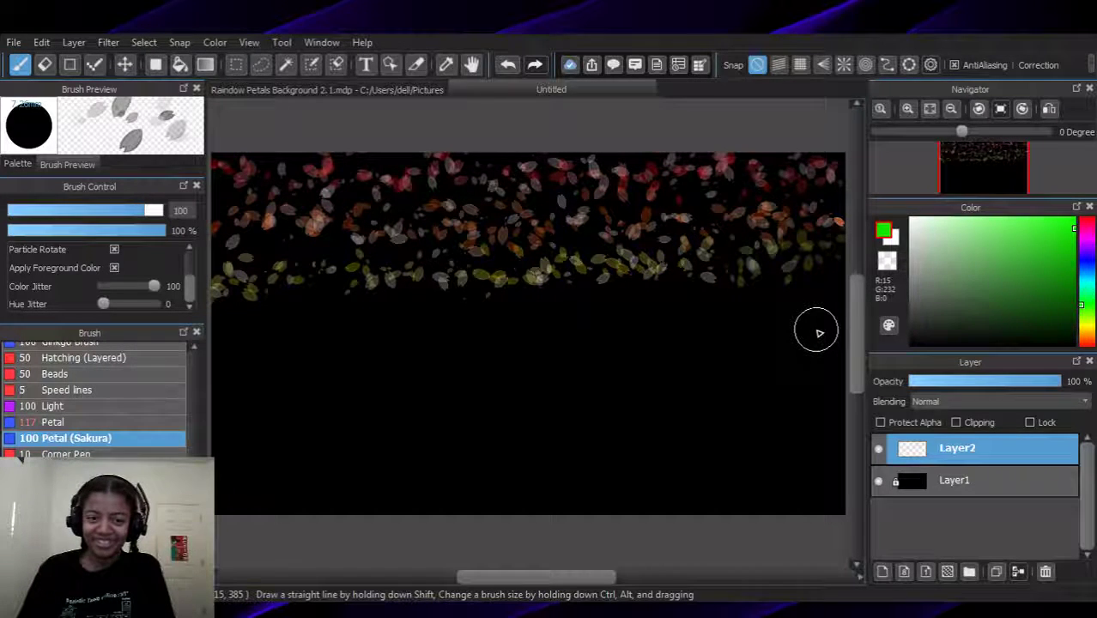
Paint a green Sakura petal row (R15, G232, B0) below the yellow one and a spring-green row (R0, G232, B104) beneath it
{"action": "mouse_move", "coordinate": [837, 290]}
{"action": "left_mouse_down"}
{"action": "mouse_move", "coordinate": [800, 294]}
{"action": "mouse_move", "coordinate": [744, 311]}
{"action": "mouse_move", "coordinate": [715, 297]}
{"action": "mouse_move", "coordinate": [673, 316]}
{"action": "mouse_move", "coordinate": [645, 302]}
{"action": "mouse_move", "coordinate": [598, 321]}
{"action": "mouse_move", "coordinate": [552, 310]}
{"action": "mouse_move", "coordinate": [537, 327]}
{"action": "mouse_move", "coordinate": [504, 312]}
{"action": "mouse_move", "coordinate": [457, 329]}
{"action": "mouse_move", "coordinate": [430, 315]}
{"action": "mouse_move", "coordinate": [376, 337]}
{"action": "mouse_move", "coordinate": [356, 319]}
{"action": "mouse_move", "coordinate": [315, 329]}
{"action": "mouse_move", "coordinate": [293, 318]}
{"action": "mouse_move", "coordinate": [269, 338]}
{"action": "mouse_move", "coordinate": [201, 343]}
{"action": "left_mouse_up"}
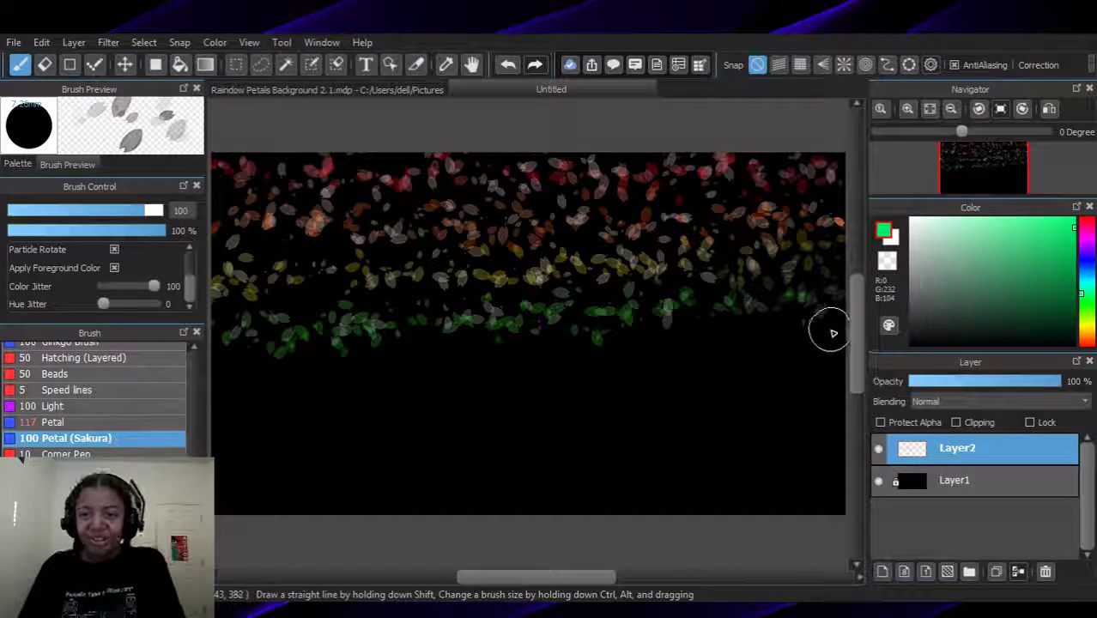
{"action": "mouse_move", "coordinate": [837, 334]}
{"action": "left_mouse_down"}
{"action": "mouse_move", "coordinate": [781, 336]}
{"action": "mouse_move", "coordinate": [762, 352]}
{"action": "mouse_move", "coordinate": [725, 335]}
{"action": "mouse_move", "coordinate": [681, 354]}
{"action": "mouse_move", "coordinate": [665, 344]}
{"action": "mouse_move", "coordinate": [567, 362]}
{"action": "mouse_move", "coordinate": [467, 352]}
{"action": "mouse_move", "coordinate": [277, 386]}
{"action": "mouse_move", "coordinate": [213, 374]}
{"action": "left_mouse_up"}
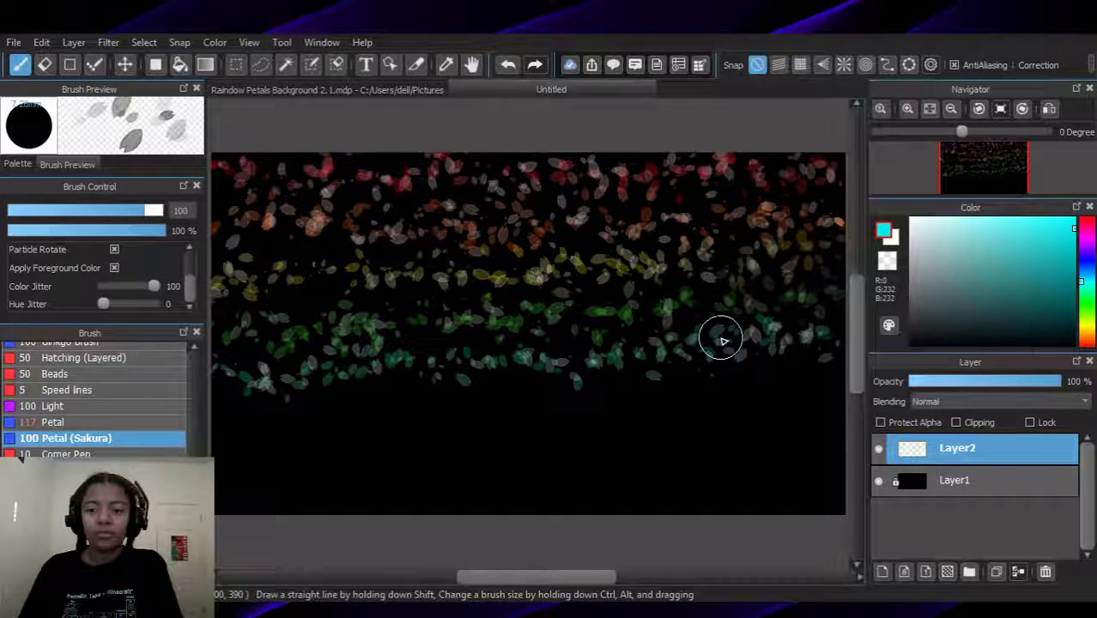
Paint a cyan Sakura petal row (R0, G232, B232), undoing the short trial stroke, and a blue row (R0, G34, B232) beneath it
{"action": "left_click_drag", "start_coordinate": [807, 389], "coordinate": [771, 387]}
{"action": "key", "text": "ctrl+z"}
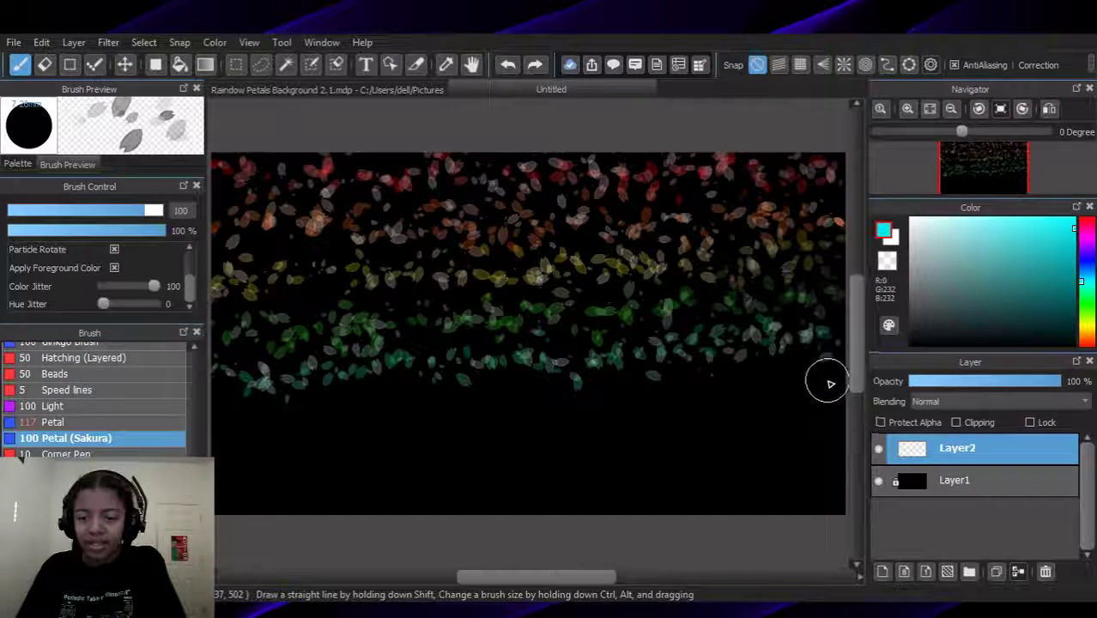
{"action": "mouse_move", "coordinate": [835, 384]}
{"action": "left_mouse_down"}
{"action": "mouse_move", "coordinate": [787, 377]}
{"action": "mouse_move", "coordinate": [775, 390]}
{"action": "mouse_move", "coordinate": [762, 376]}
{"action": "mouse_move", "coordinate": [720, 398]}
{"action": "mouse_move", "coordinate": [677, 388]}
{"action": "mouse_move", "coordinate": [513, 415]}
{"action": "mouse_move", "coordinate": [447, 401]}
{"action": "mouse_move", "coordinate": [311, 419]}
{"action": "mouse_move", "coordinate": [198, 421]}
{"action": "left_mouse_up"}
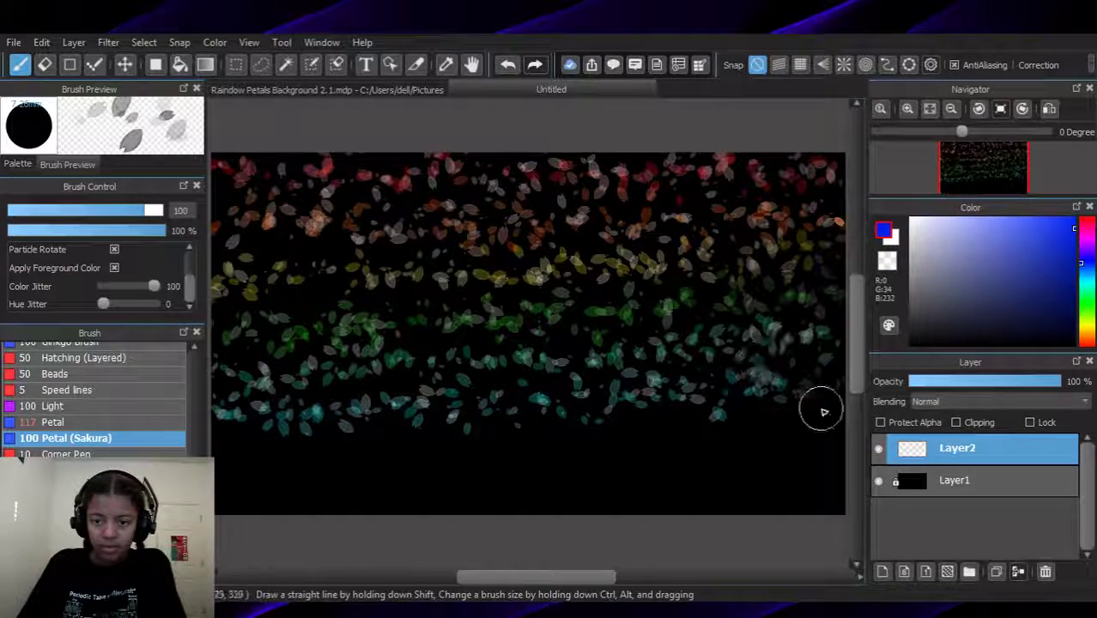
{"action": "mouse_move", "coordinate": [830, 420]}
{"action": "left_mouse_down"}
{"action": "mouse_move", "coordinate": [802, 434]}
{"action": "mouse_move", "coordinate": [790, 420]}
{"action": "mouse_move", "coordinate": [768, 444]}
{"action": "mouse_move", "coordinate": [745, 431]}
{"action": "mouse_move", "coordinate": [721, 445]}
{"action": "mouse_move", "coordinate": [693, 430]}
{"action": "mouse_move", "coordinate": [574, 451]}
{"action": "mouse_move", "coordinate": [527, 443]}
{"action": "mouse_move", "coordinate": [482, 452]}
{"action": "mouse_move", "coordinate": [455, 439]}
{"action": "mouse_move", "coordinate": [215, 437]}
{"action": "left_mouse_up"}
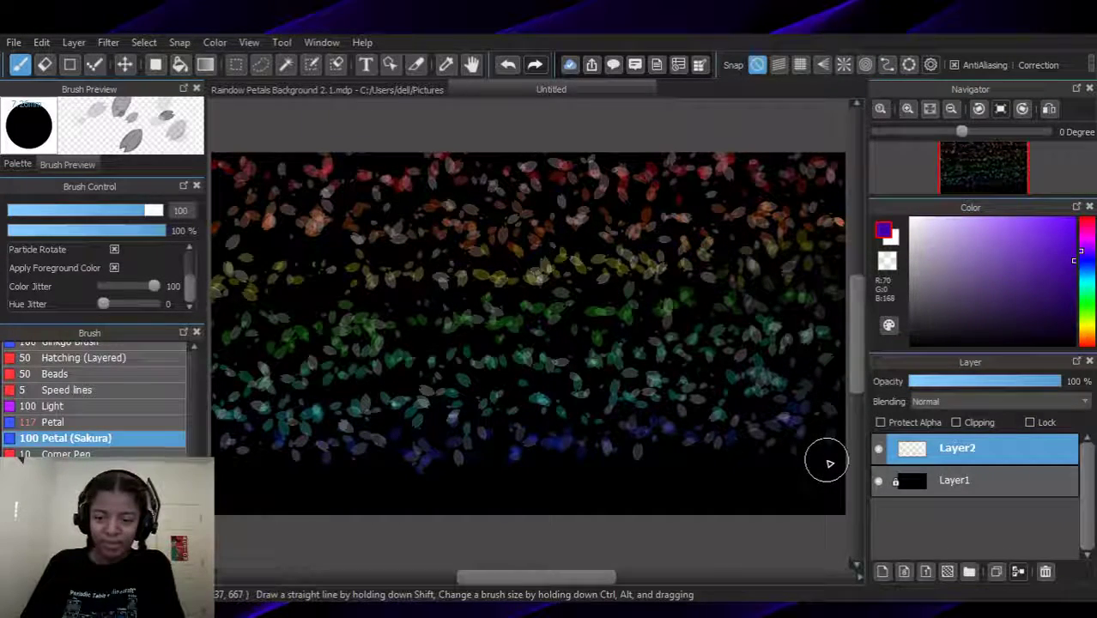
{"action": "mouse_move", "coordinate": [833, 462]}
{"action": "left_mouse_down"}
{"action": "mouse_move", "coordinate": [815, 453]}
{"action": "mouse_move", "coordinate": [779, 478]}
{"action": "mouse_move", "coordinate": [720, 464]}
{"action": "left_mouse_up"}
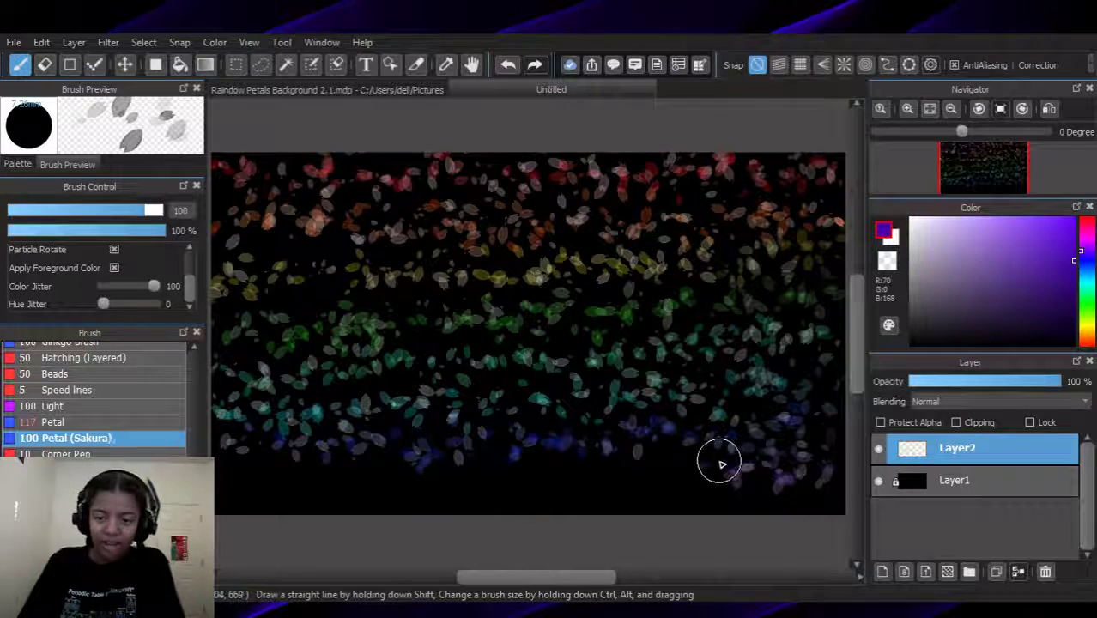
{"action": "key", "text": "ctrl+z"}
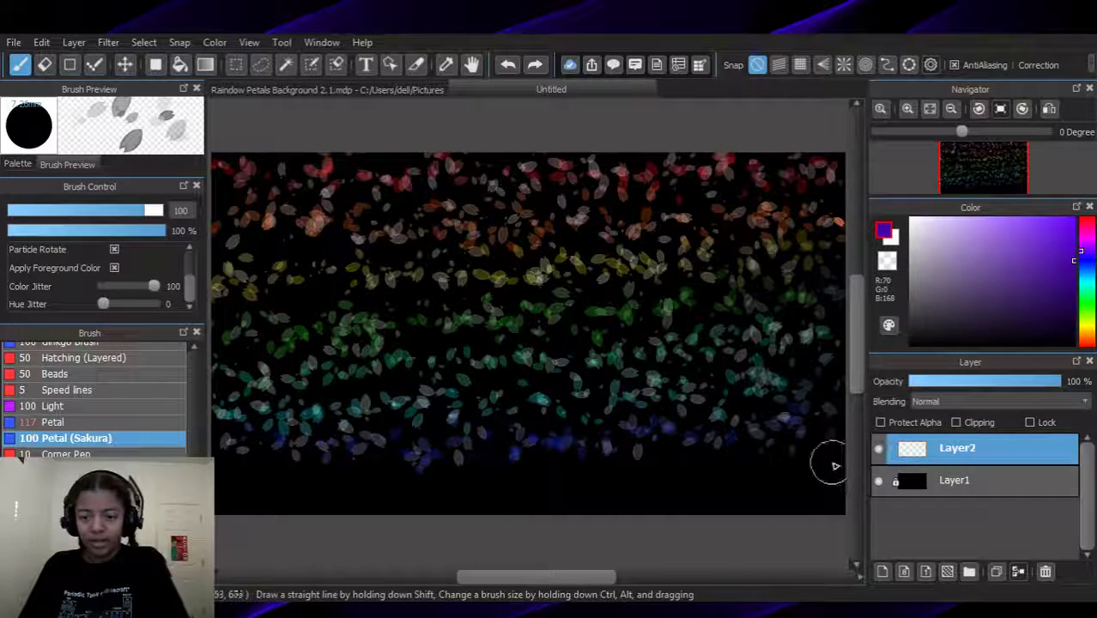
{"action": "mouse_move", "coordinate": [834, 461]}
{"action": "left_mouse_down"}
{"action": "mouse_move", "coordinate": [794, 483]}
{"action": "mouse_move", "coordinate": [762, 468]}
{"action": "mouse_move", "coordinate": [745, 480]}
{"action": "mouse_move", "coordinate": [710, 462]}
{"action": "mouse_move", "coordinate": [639, 478]}
{"action": "mouse_move", "coordinate": [330, 487]}
{"action": "mouse_move", "coordinate": [217, 474]}
{"action": "mouse_move", "coordinate": [294, 483]}
{"action": "mouse_move", "coordinate": [209, 450]}
{"action": "left_mouse_up"}
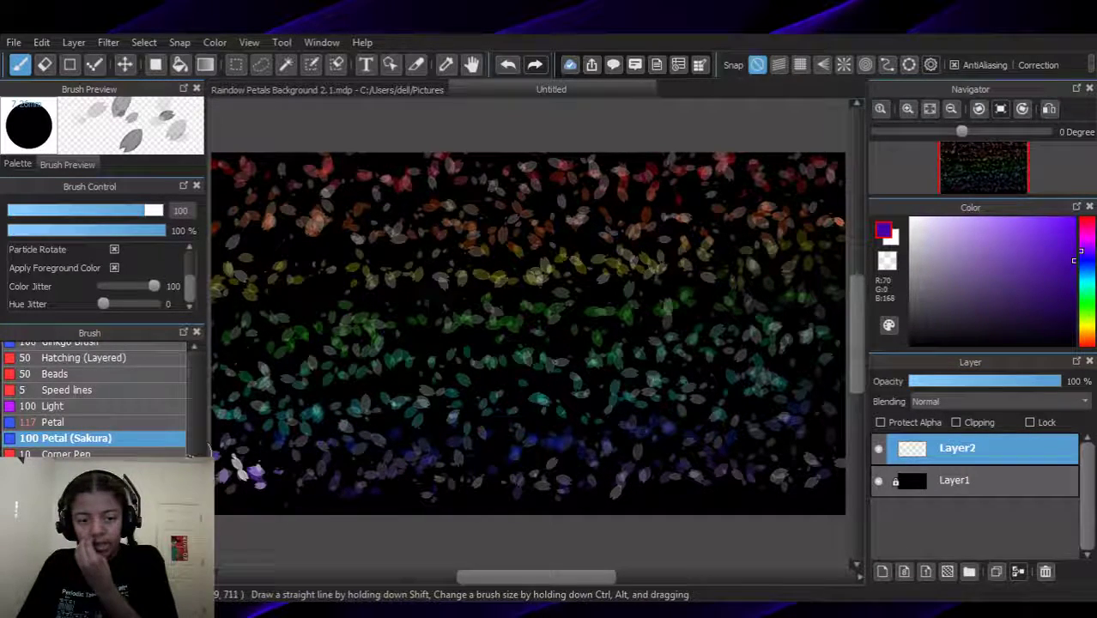
{"action": "mouse_move", "coordinate": [360, 490]}
{"action": "left_mouse_down"}
{"action": "mouse_move", "coordinate": [224, 470]}
{"action": "mouse_move", "coordinate": [463, 509]}
{"action": "mouse_move", "coordinate": [349, 509]}
{"action": "mouse_move", "coordinate": [227, 470]}
{"action": "mouse_move", "coordinate": [480, 483]}
{"action": "left_mouse_up"}
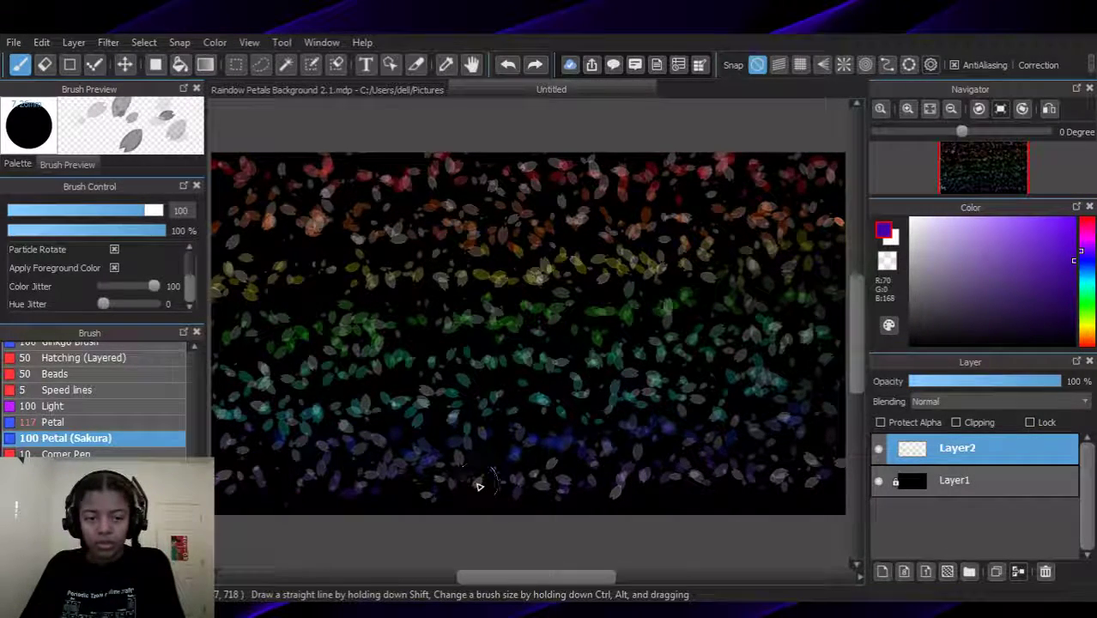
{"action": "key", "text": "ctrl+z"}
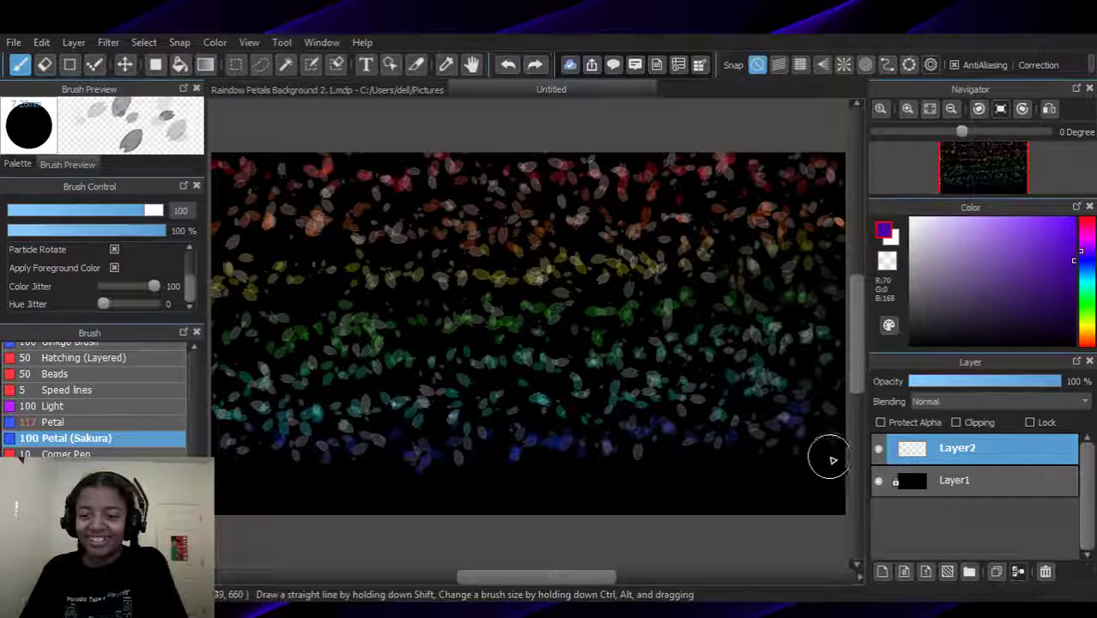
{"action": "mouse_move", "coordinate": [820, 468]}
{"action": "left_mouse_down"}
{"action": "mouse_move", "coordinate": [721, 457]}
{"action": "mouse_move", "coordinate": [610, 475]}
{"action": "mouse_move", "coordinate": [351, 481]}
{"action": "mouse_move", "coordinate": [239, 477]}
{"action": "mouse_move", "coordinate": [197, 445]}
{"action": "left_mouse_up"}
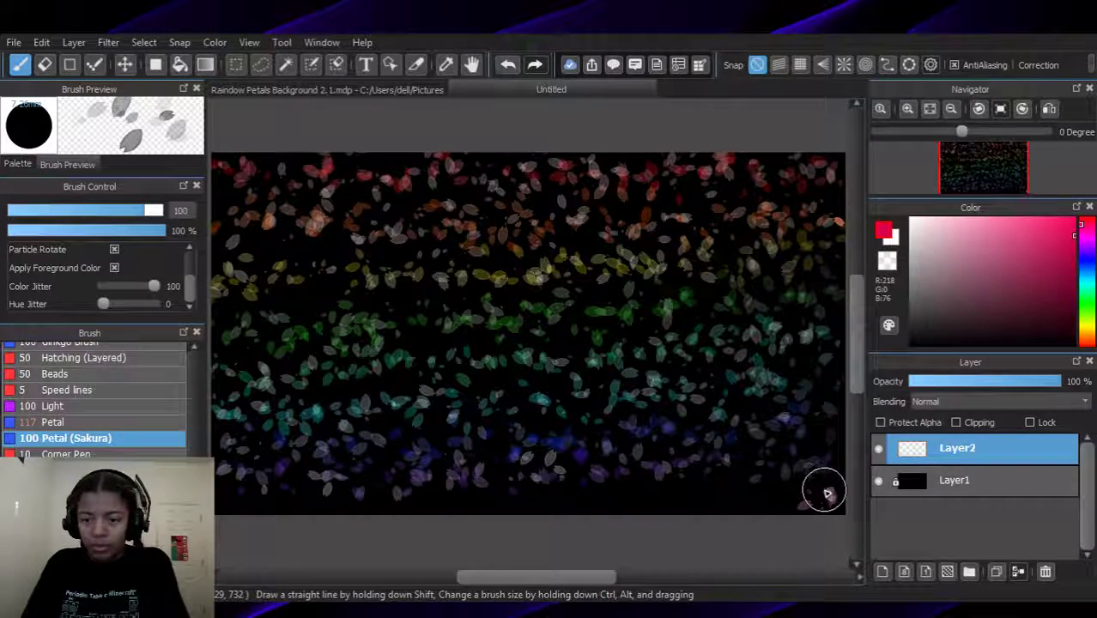
{"action": "left_click_drag", "start_coordinate": [828, 491], "coordinate": [842, 451]}
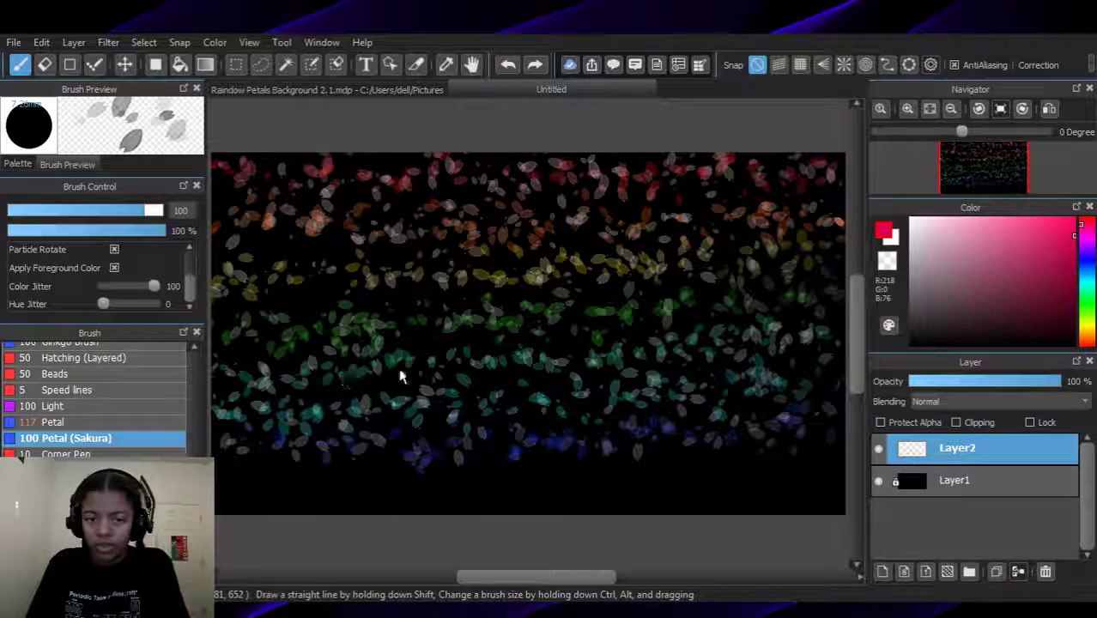
Paint a violet Sakura petal row (R70, G0, B168) across the canvas below the blue one
{"action": "left_click", "coordinate": [723, 458], "text": "alt"}
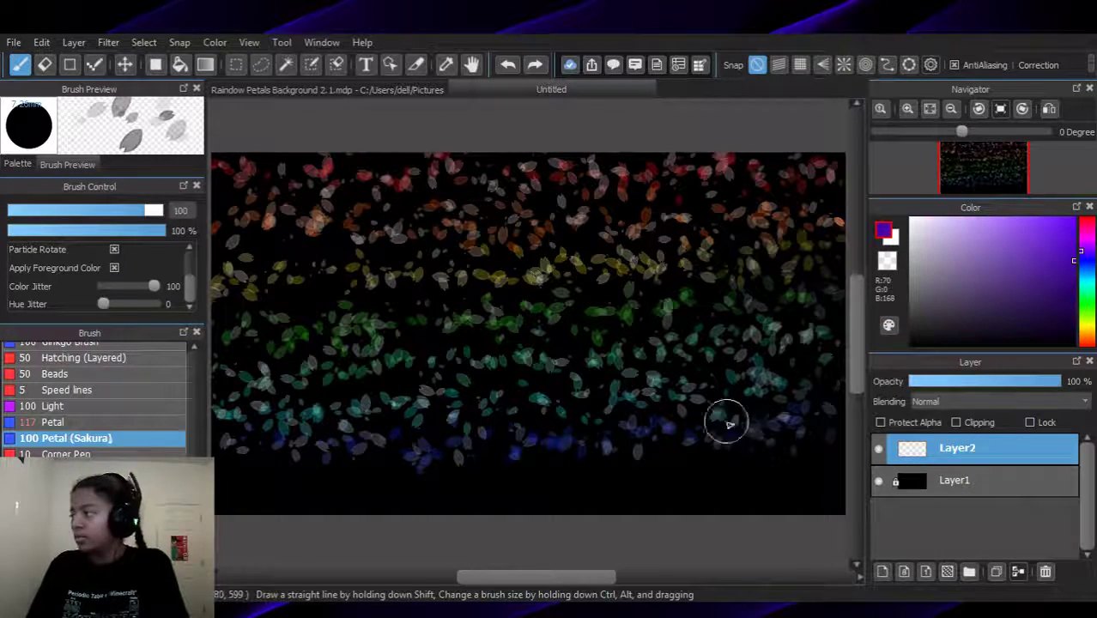
{"action": "mouse_move", "coordinate": [847, 459]}
{"action": "left_mouse_down"}
{"action": "mouse_move", "coordinate": [840, 448]}
{"action": "mouse_move", "coordinate": [457, 480]}
{"action": "mouse_move", "coordinate": [219, 464]}
{"action": "left_mouse_up"}
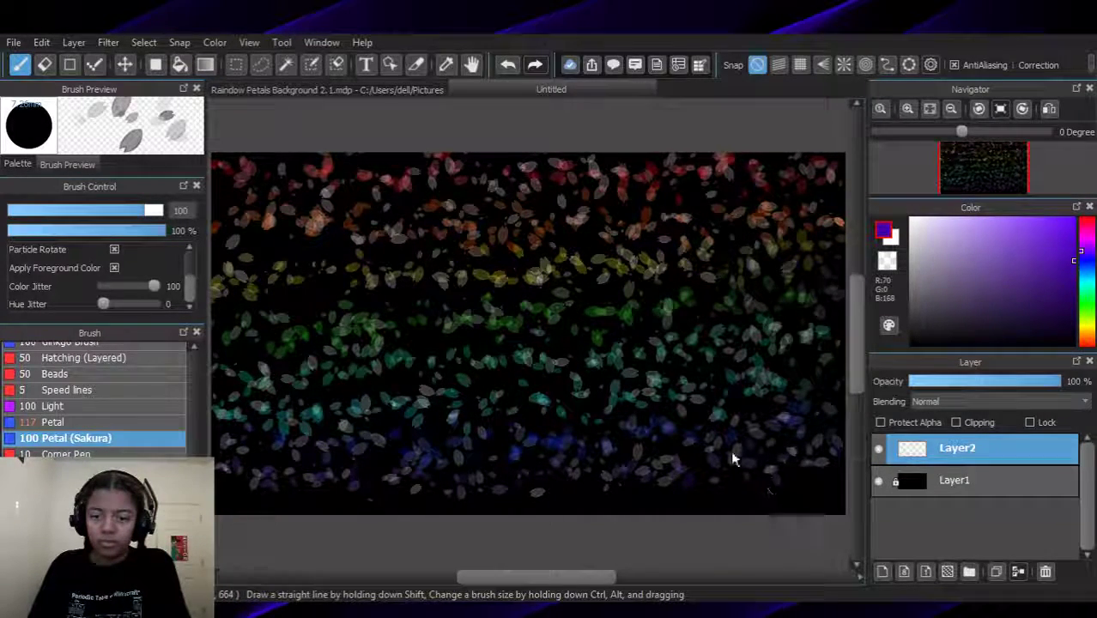
Paint a crimson Sakura petal row (R218, G0, B76) along the canvas's lower edge, undoing the short trial strokes
{"action": "mouse_move", "coordinate": [836, 502]}
{"action": "left_mouse_down"}
{"action": "mouse_move", "coordinate": [807, 504]}
{"action": "mouse_move", "coordinate": [781, 502]}
{"action": "mouse_move", "coordinate": [826, 497]}
{"action": "mouse_move", "coordinate": [833, 480]}
{"action": "mouse_move", "coordinate": [826, 502]}
{"action": "mouse_move", "coordinate": [778, 497]}
{"action": "left_mouse_up"}
{"action": "key", "text": "ctrl+z"}
{"action": "key", "text": "ctrl+z"}
{"action": "mouse_move", "coordinate": [844, 478]}
{"action": "left_mouse_down"}
{"action": "mouse_move", "coordinate": [833, 497]}
{"action": "mouse_move", "coordinate": [796, 502]}
{"action": "mouse_move", "coordinate": [807, 503]}
{"action": "left_mouse_up"}
{"action": "key", "text": "ctrl+z"}
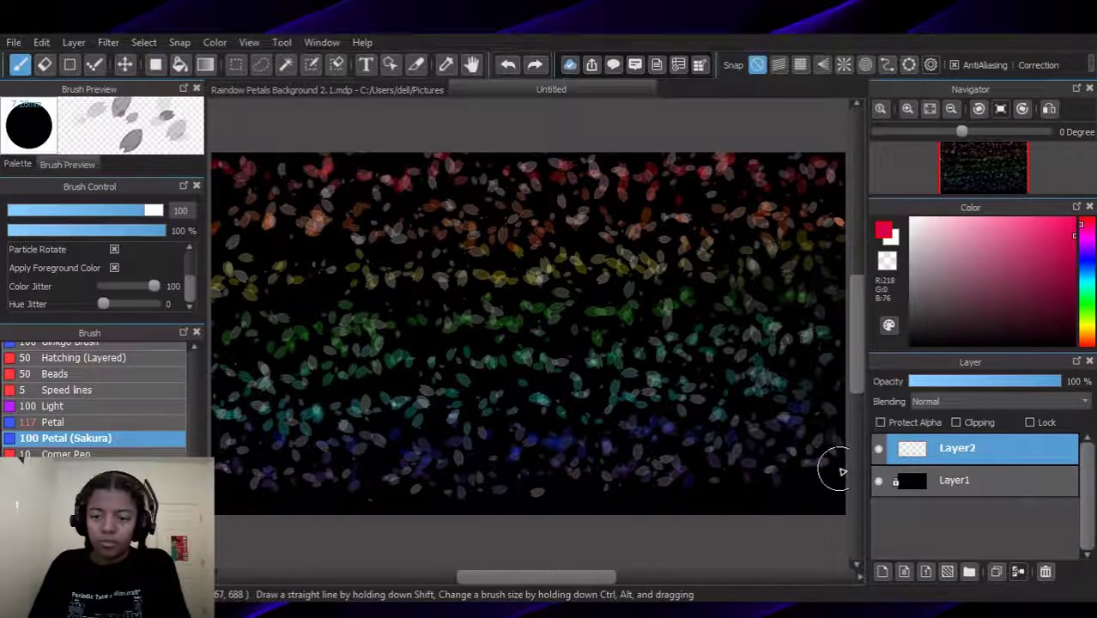
{"action": "mouse_move", "coordinate": [842, 468]}
{"action": "left_mouse_down"}
{"action": "mouse_move", "coordinate": [806, 497]}
{"action": "mouse_move", "coordinate": [772, 496]}
{"action": "left_mouse_up"}
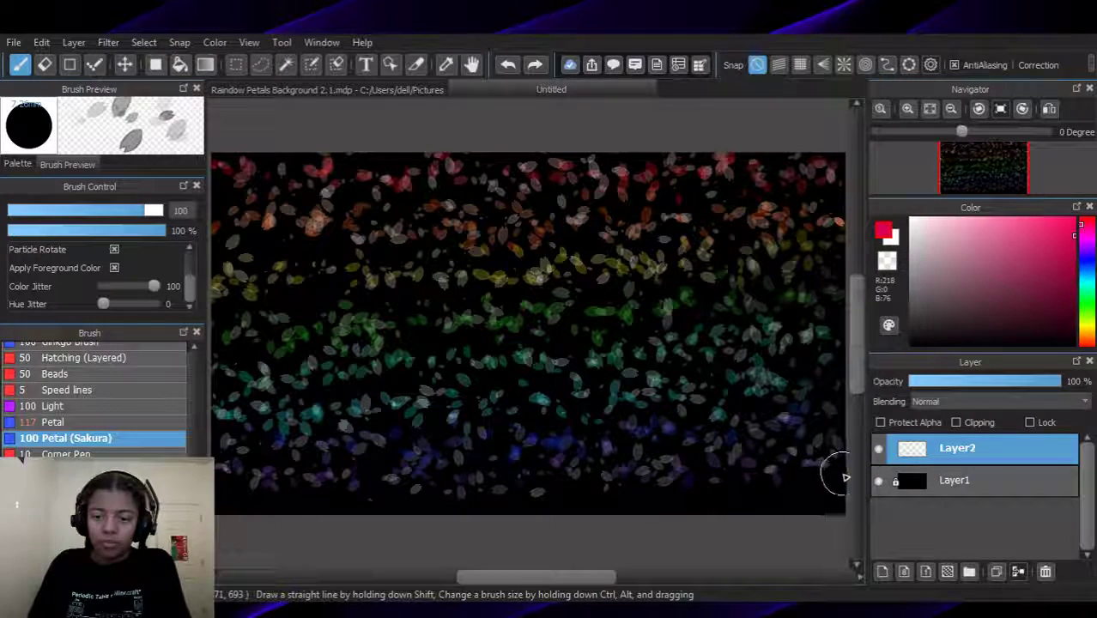
{"action": "mouse_move", "coordinate": [837, 490]}
{"action": "left_mouse_down"}
{"action": "mouse_move", "coordinate": [823, 500]}
{"action": "mouse_move", "coordinate": [759, 492]}
{"action": "mouse_move", "coordinate": [595, 513]}
{"action": "mouse_move", "coordinate": [558, 503]}
{"action": "mouse_move", "coordinate": [215, 505]}
{"action": "left_mouse_up"}
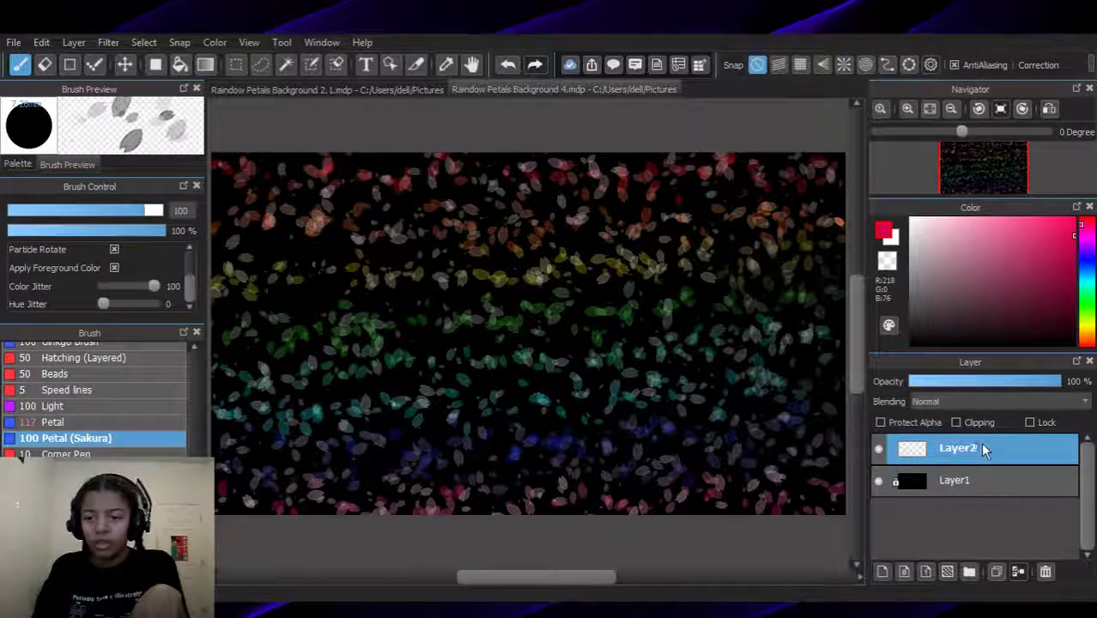
Examine the petal rows without the black Layer1 and in a magnified, rotated view, restoring the layer and the fitted view
{"action": "left_click", "coordinate": [880, 483]}
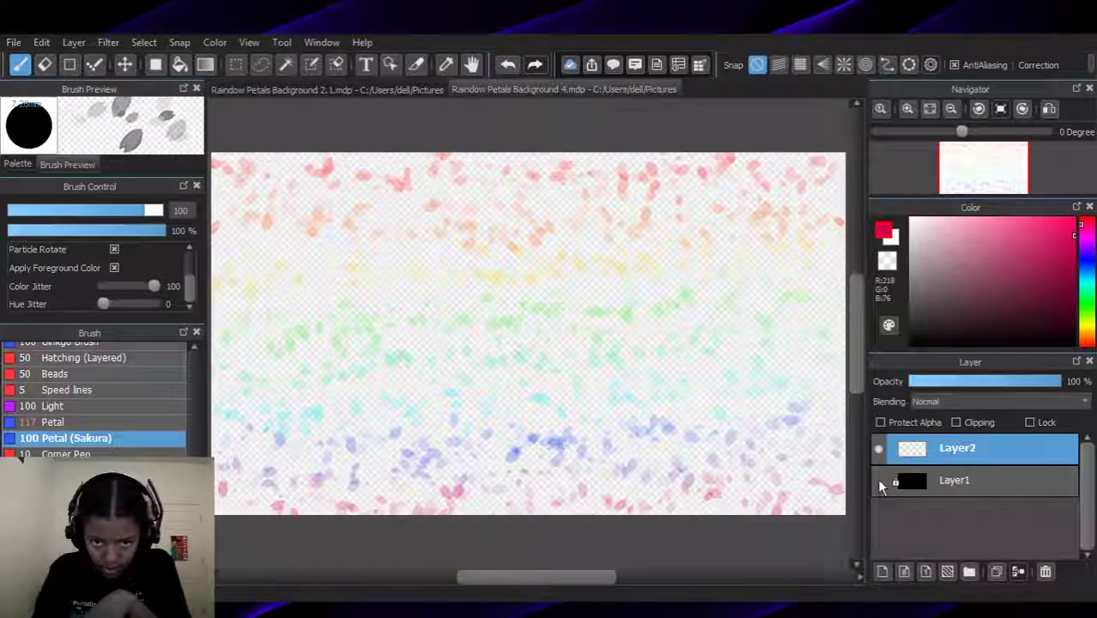
{"action": "left_click", "coordinate": [879, 482]}
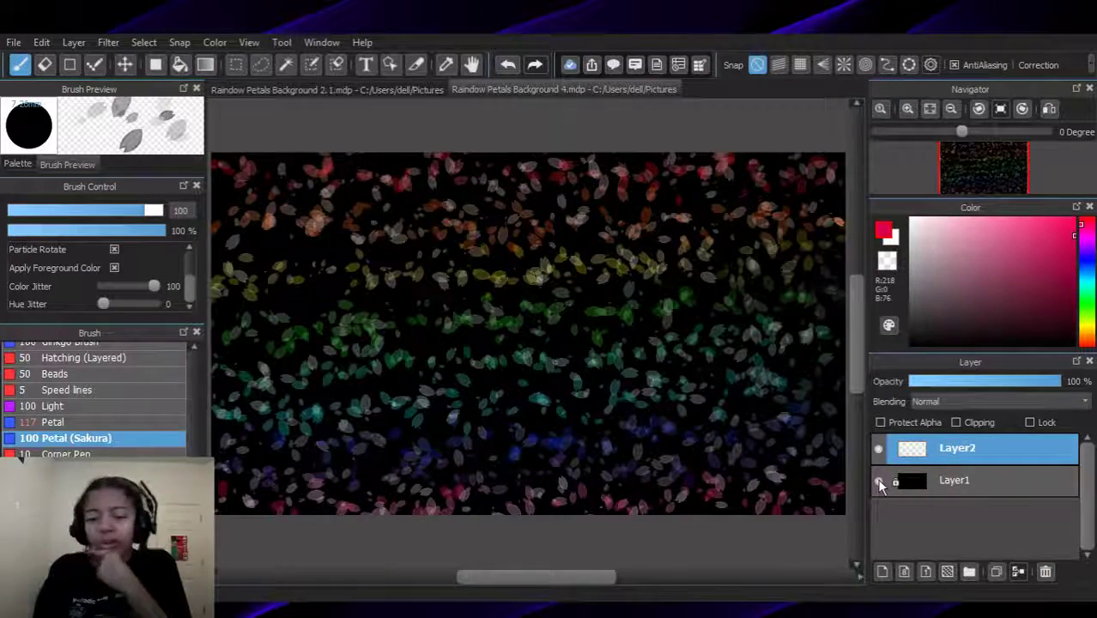
{"action": "scroll", "coordinate": [842, 421], "scroll_direction": "up", "scroll_amount": 1}
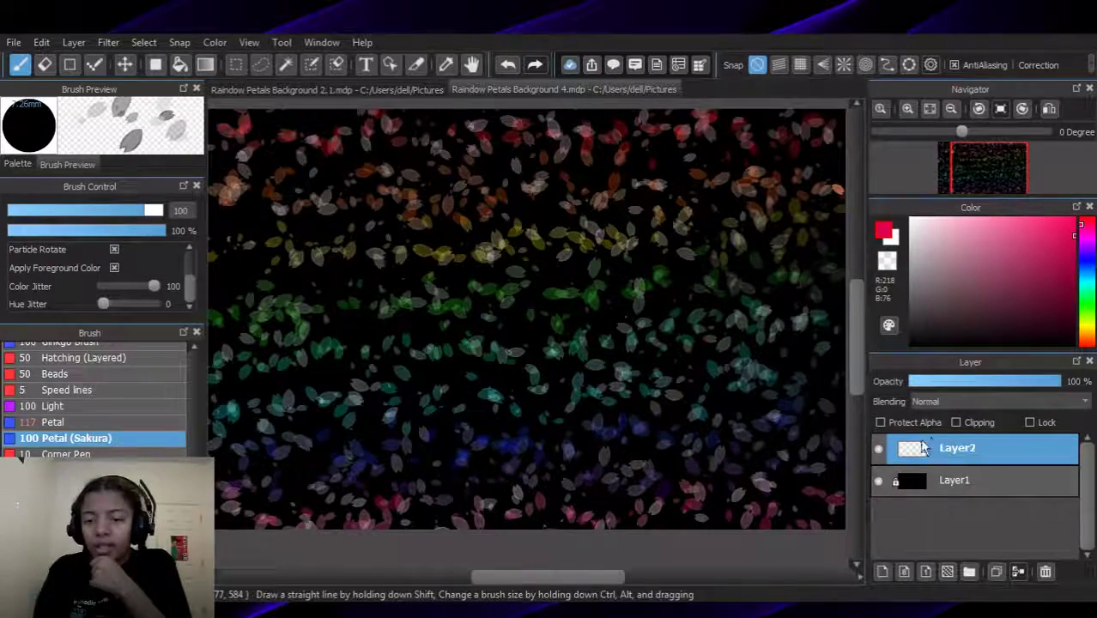
{"action": "left_click", "coordinate": [979, 110]}
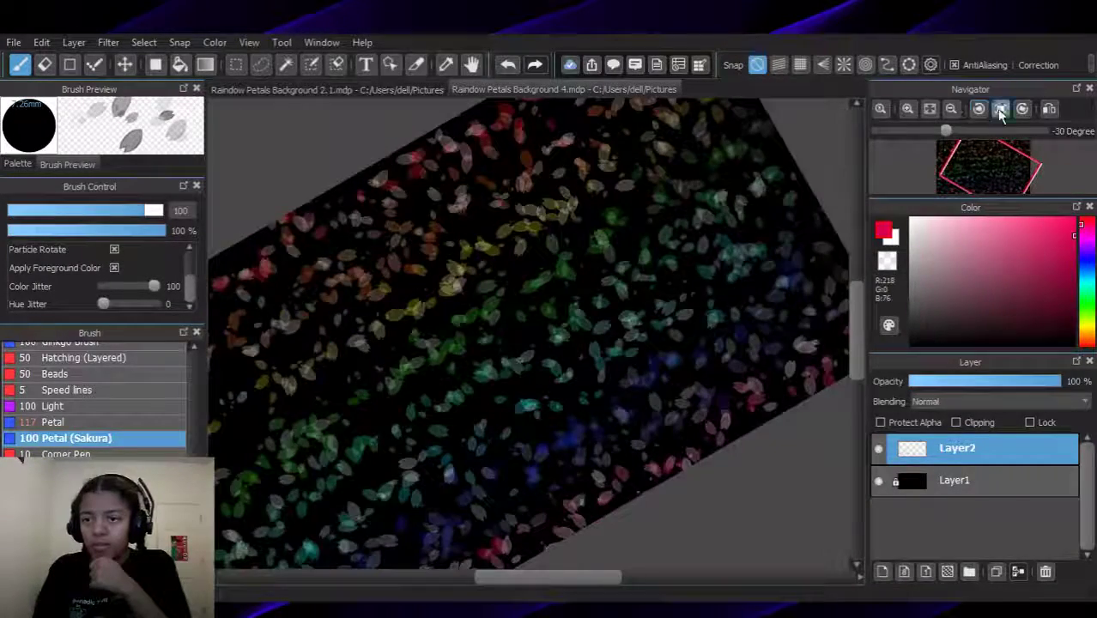
{"action": "left_click", "coordinate": [1000, 110]}
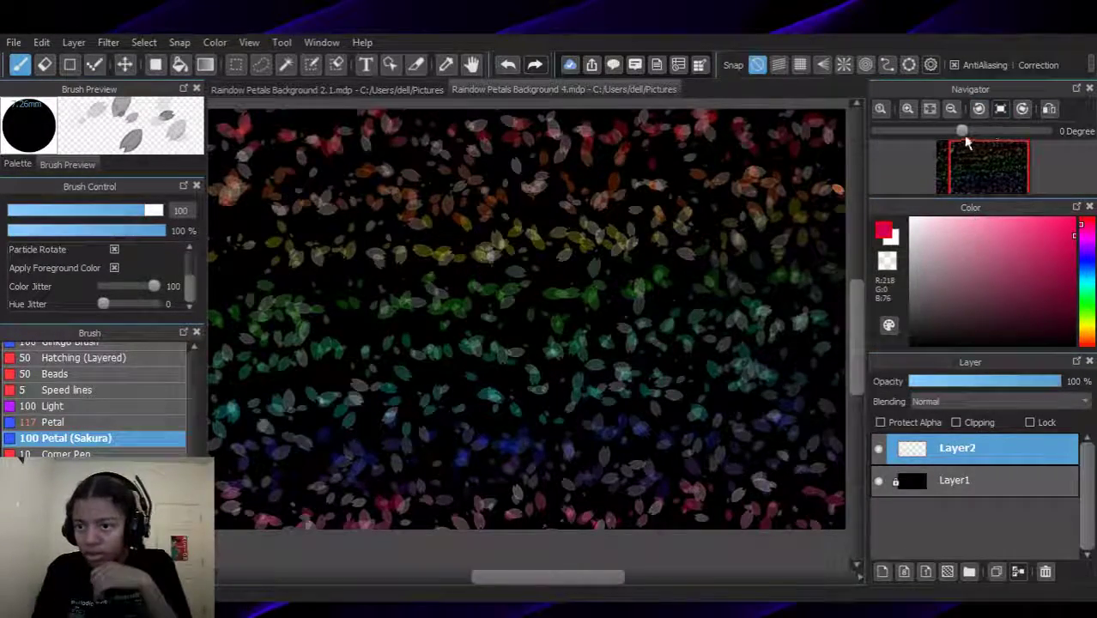
{"action": "left_click", "coordinate": [1023, 110]}
{"action": "left_click", "coordinate": [1000, 110]}
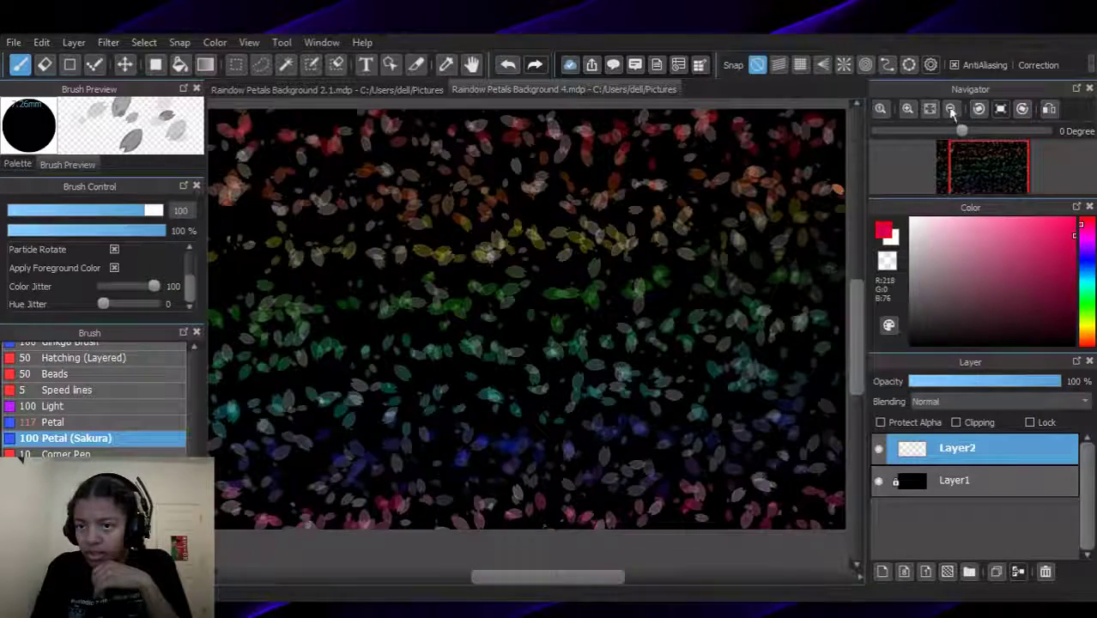
{"action": "left_click", "coordinate": [932, 110]}
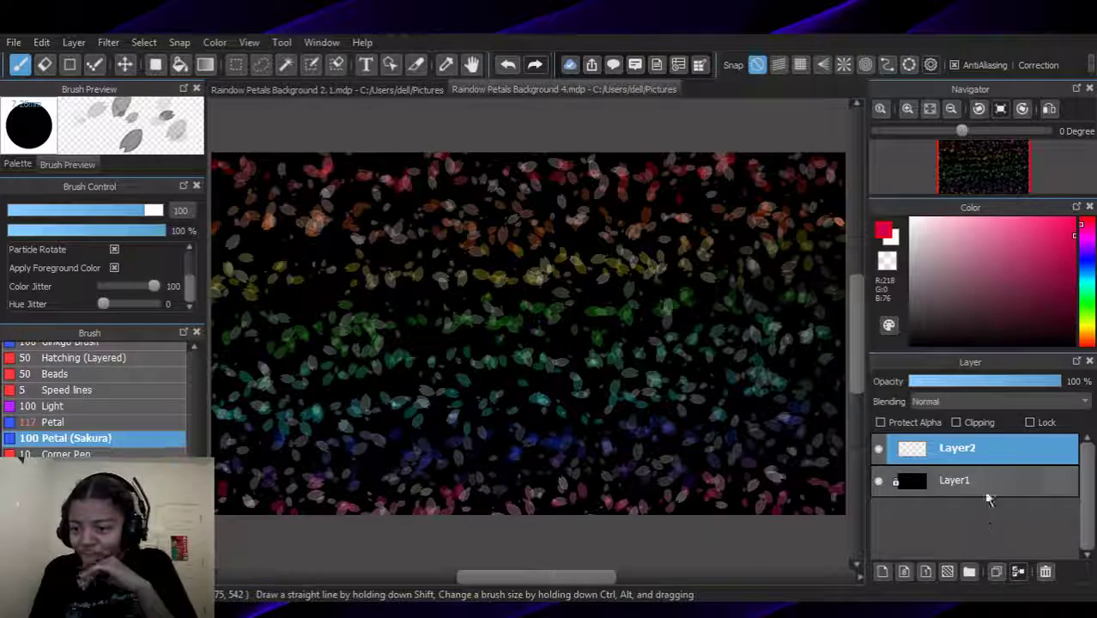
Lock and hide Layer2 and add a new empty layer above it
{"action": "left_click", "coordinate": [1031, 423]}
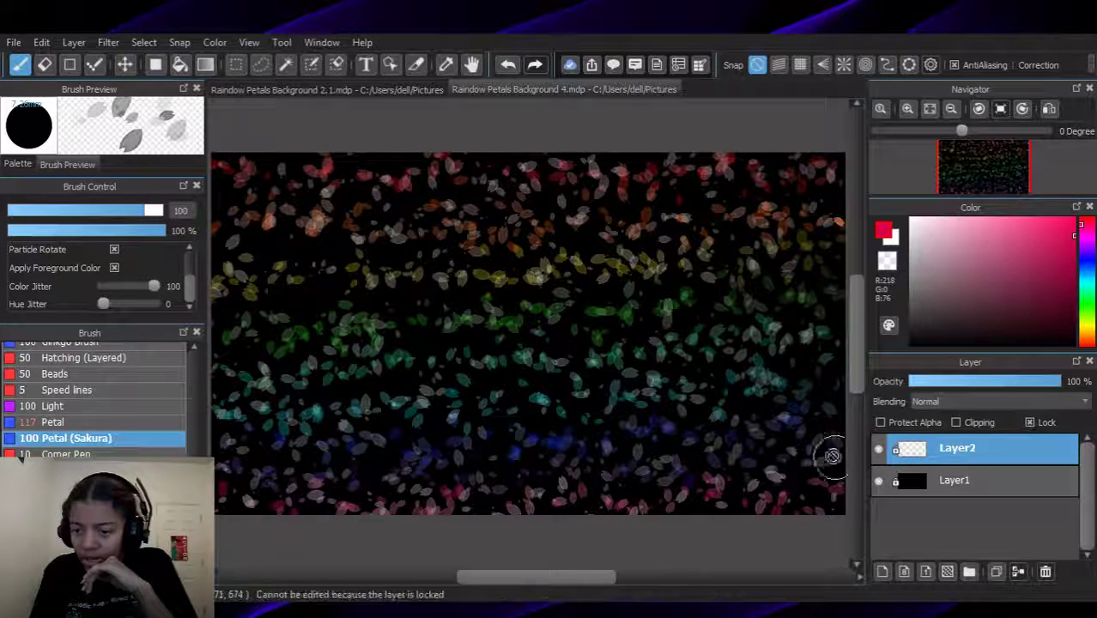
{"action": "left_click", "coordinate": [880, 450]}
{"action": "left_click", "coordinate": [882, 572]}
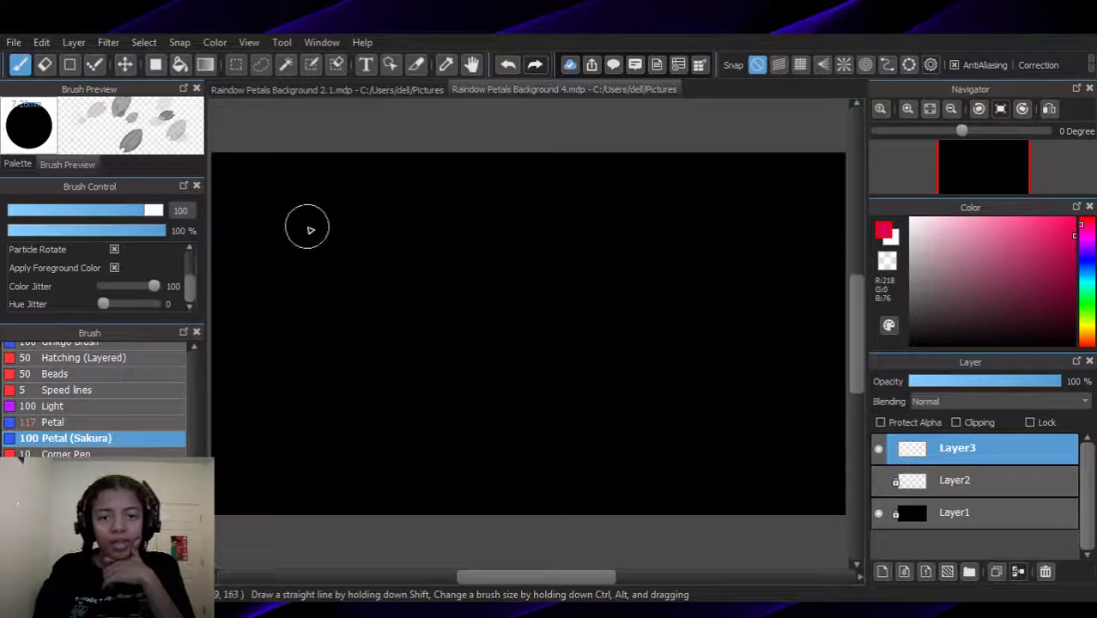
Set the Petal (Sakura) brush's Hue Jitter to 100
{"action": "left_click_drag", "start_coordinate": [142, 305], "coordinate": [169, 301]}
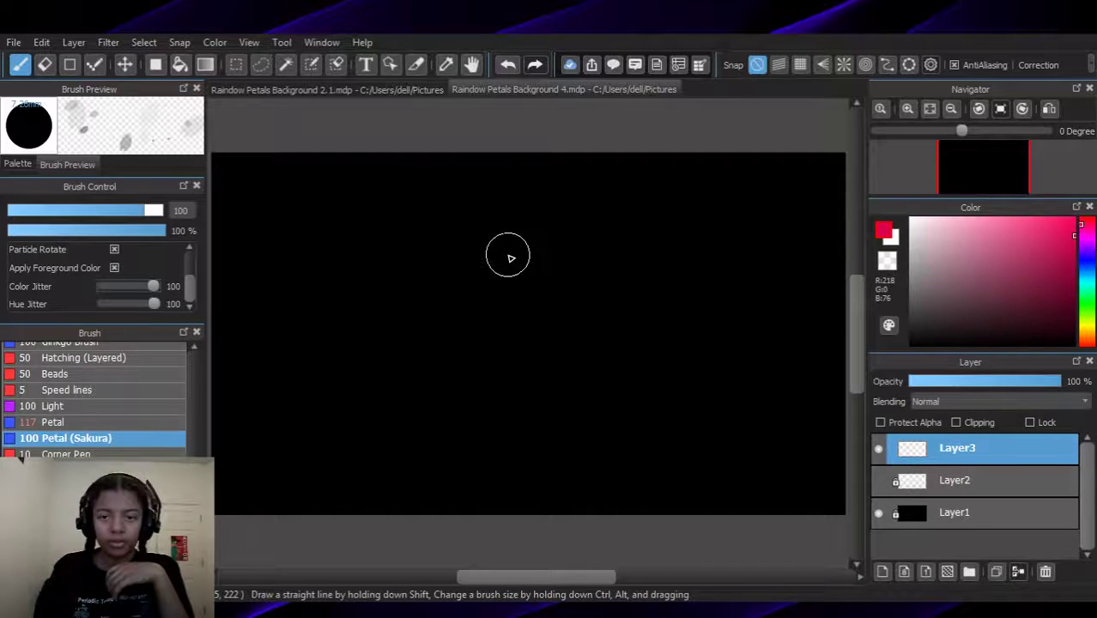
Set the Petal (Sakura) brush's Color Jitter to 0 and cover the whole canvas on Layer3 with petals, undoing the trial strokes
{"action": "mouse_move", "coordinate": [642, 348]}
{"action": "left_mouse_down"}
{"action": "mouse_move", "coordinate": [583, 347]}
{"action": "mouse_move", "coordinate": [514, 448]}
{"action": "mouse_move", "coordinate": [377, 340]}
{"action": "mouse_move", "coordinate": [577, 241]}
{"action": "mouse_move", "coordinate": [693, 379]}
{"action": "mouse_move", "coordinate": [459, 424]}
{"action": "mouse_move", "coordinate": [312, 269]}
{"action": "mouse_move", "coordinate": [481, 204]}
{"action": "mouse_move", "coordinate": [291, 311]}
{"action": "mouse_move", "coordinate": [419, 440]}
{"action": "mouse_move", "coordinate": [523, 442]}
{"action": "left_mouse_up"}
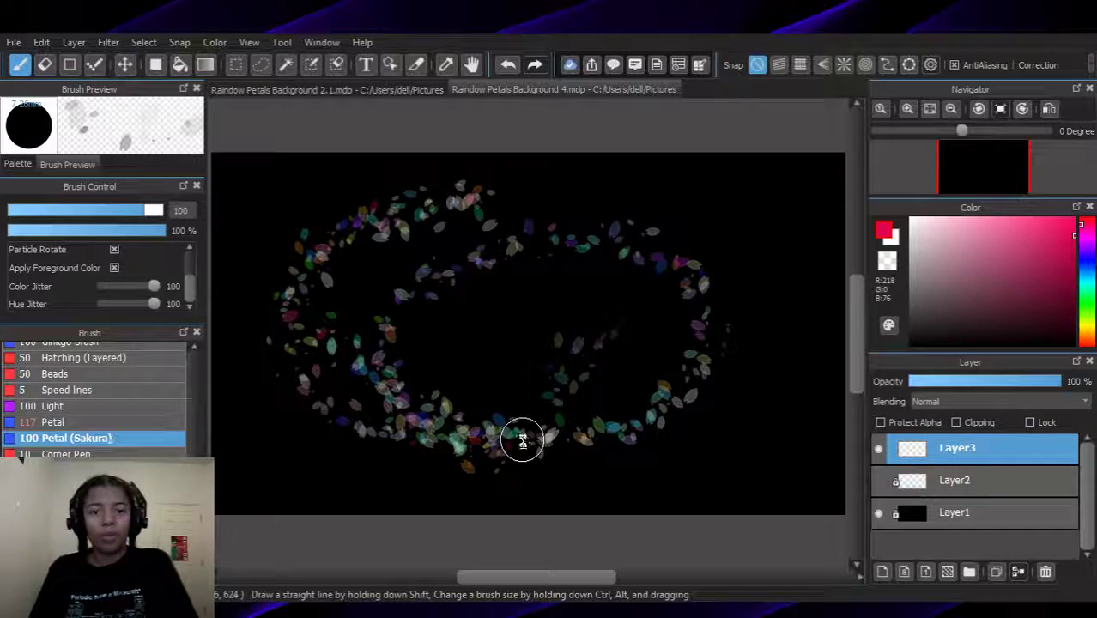
{"action": "key", "text": "ctrl+z"}
{"action": "left_click_drag", "start_coordinate": [126, 289], "coordinate": [88, 284]}
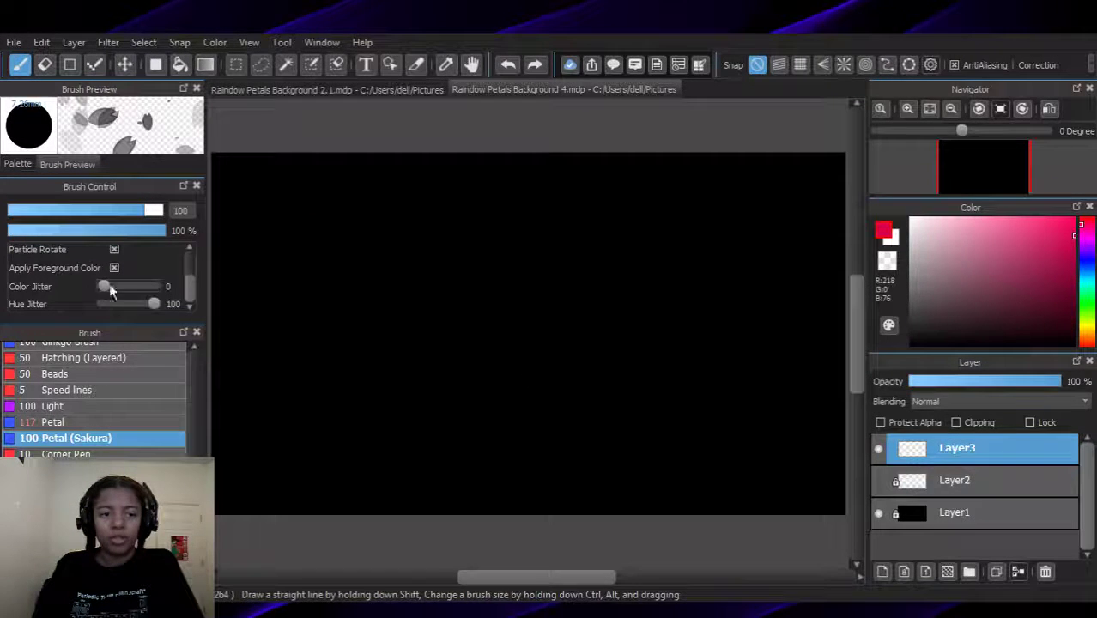
{"action": "mouse_move", "coordinate": [764, 213]}
{"action": "left_mouse_down"}
{"action": "mouse_move", "coordinate": [524, 297]}
{"action": "mouse_move", "coordinate": [473, 467]}
{"action": "mouse_move", "coordinate": [279, 439]}
{"action": "mouse_move", "coordinate": [413, 203]}
{"action": "mouse_move", "coordinate": [466, 366]}
{"action": "mouse_move", "coordinate": [651, 453]}
{"action": "mouse_move", "coordinate": [782, 291]}
{"action": "mouse_move", "coordinate": [531, 278]}
{"action": "mouse_move", "coordinate": [463, 367]}
{"action": "left_mouse_up"}
{"action": "key", "text": "ctrl+z"}
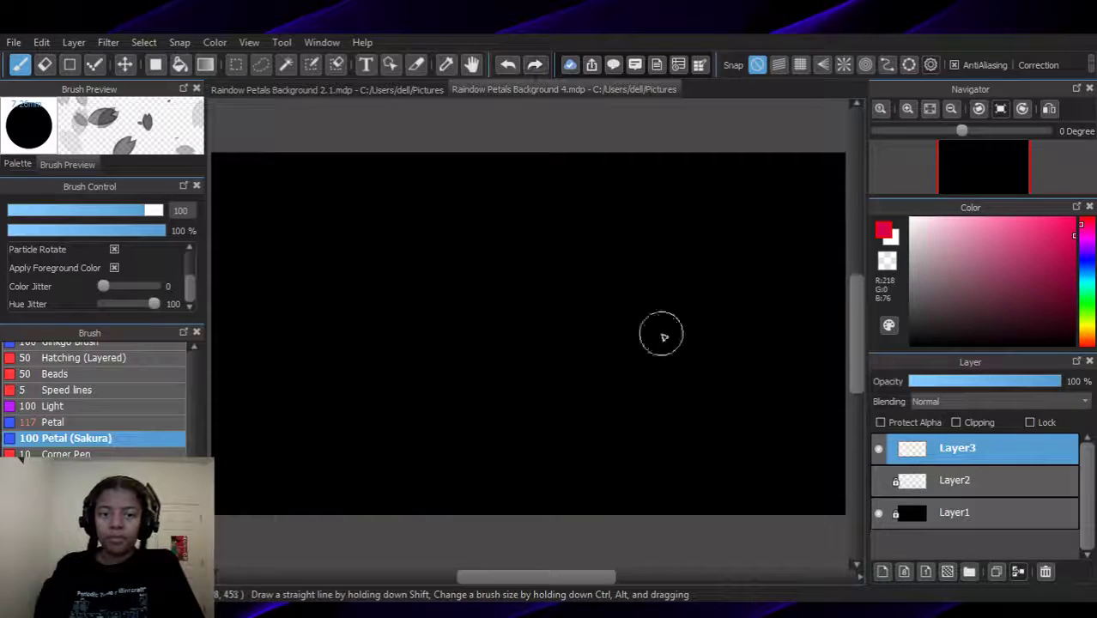
{"action": "mouse_move", "coordinate": [844, 170]}
{"action": "left_mouse_down"}
{"action": "mouse_move", "coordinate": [212, 176]}
{"action": "mouse_move", "coordinate": [229, 314]}
{"action": "mouse_move", "coordinate": [227, 498]}
{"action": "mouse_move", "coordinate": [237, 507]}
{"action": "mouse_move", "coordinate": [837, 501]}
{"action": "mouse_move", "coordinate": [842, 443]}
{"action": "mouse_move", "coordinate": [824, 353]}
{"action": "mouse_move", "coordinate": [836, 233]}
{"action": "mouse_move", "coordinate": [824, 186]}
{"action": "mouse_move", "coordinate": [640, 209]}
{"action": "mouse_move", "coordinate": [280, 203]}
{"action": "mouse_move", "coordinate": [304, 194]}
{"action": "mouse_move", "coordinate": [250, 204]}
{"action": "mouse_move", "coordinate": [274, 270]}
{"action": "mouse_move", "coordinate": [269, 480]}
{"action": "mouse_move", "coordinate": [800, 461]}
{"action": "mouse_move", "coordinate": [801, 265]}
{"action": "mouse_move", "coordinate": [764, 227]}
{"action": "mouse_move", "coordinate": [646, 241]}
{"action": "mouse_move", "coordinate": [304, 240]}
{"action": "mouse_move", "coordinate": [301, 404]}
{"action": "mouse_move", "coordinate": [331, 448]}
{"action": "mouse_move", "coordinate": [473, 428]}
{"action": "mouse_move", "coordinate": [725, 442]}
{"action": "mouse_move", "coordinate": [772, 393]}
{"action": "mouse_move", "coordinate": [779, 299]}
{"action": "mouse_move", "coordinate": [719, 274]}
{"action": "mouse_move", "coordinate": [350, 293]}
{"action": "mouse_move", "coordinate": [337, 384]}
{"action": "mouse_move", "coordinate": [407, 399]}
{"action": "mouse_move", "coordinate": [759, 401]}
{"action": "mouse_move", "coordinate": [739, 321]}
{"action": "mouse_move", "coordinate": [646, 299]}
{"action": "mouse_move", "coordinate": [407, 310]}
{"action": "mouse_move", "coordinate": [365, 362]}
{"action": "mouse_move", "coordinate": [598, 365]}
{"action": "mouse_move", "coordinate": [711, 381]}
{"action": "mouse_move", "coordinate": [704, 341]}
{"action": "mouse_move", "coordinate": [575, 331]}
{"action": "mouse_move", "coordinate": [460, 336]}
{"action": "mouse_move", "coordinate": [385, 356]}
{"action": "left_mouse_up"}
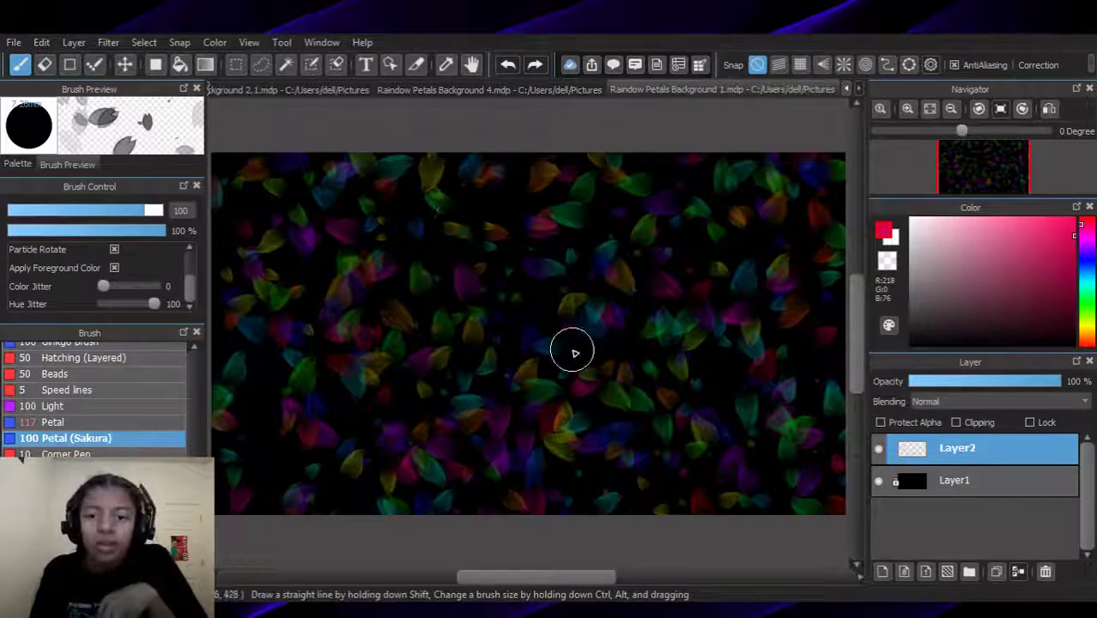
Compare the petal artwork in Raindow Petals Background 4.mdp with Raindow Petals Background 2.1.mdp
{"action": "left_click", "coordinate": [505, 91]}
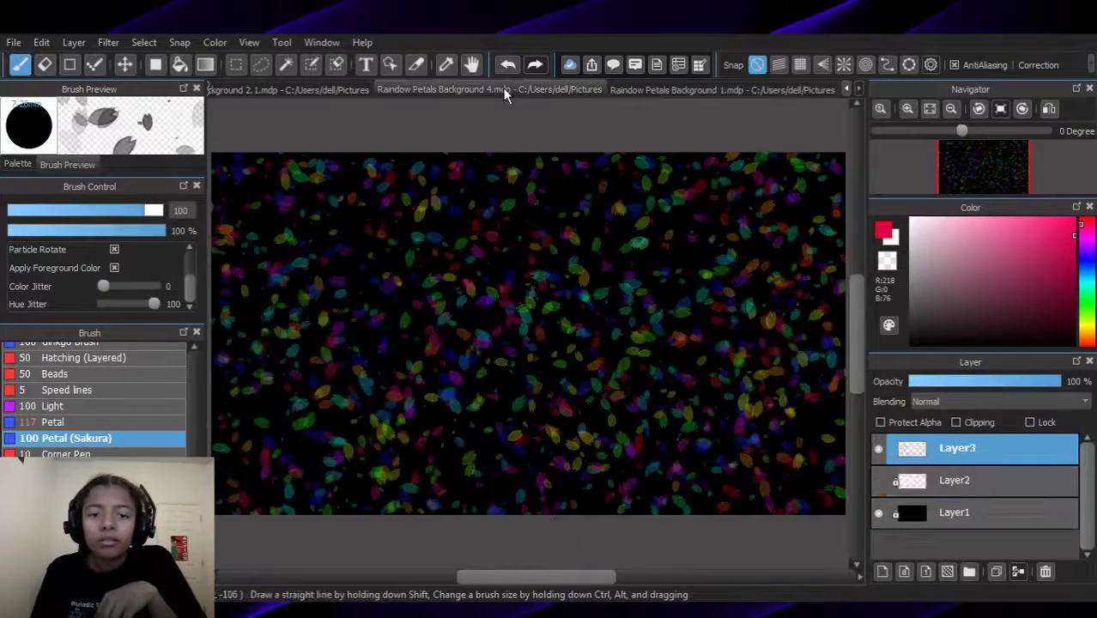
{"action": "left_click", "coordinate": [303, 89]}
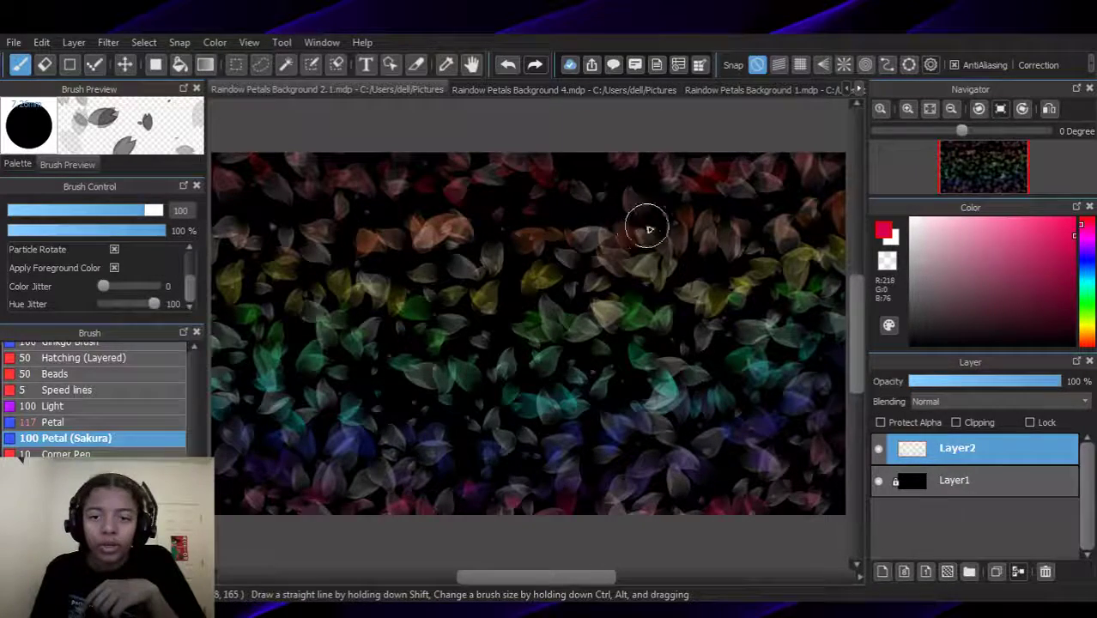
{"action": "left_click", "coordinate": [540, 89]}
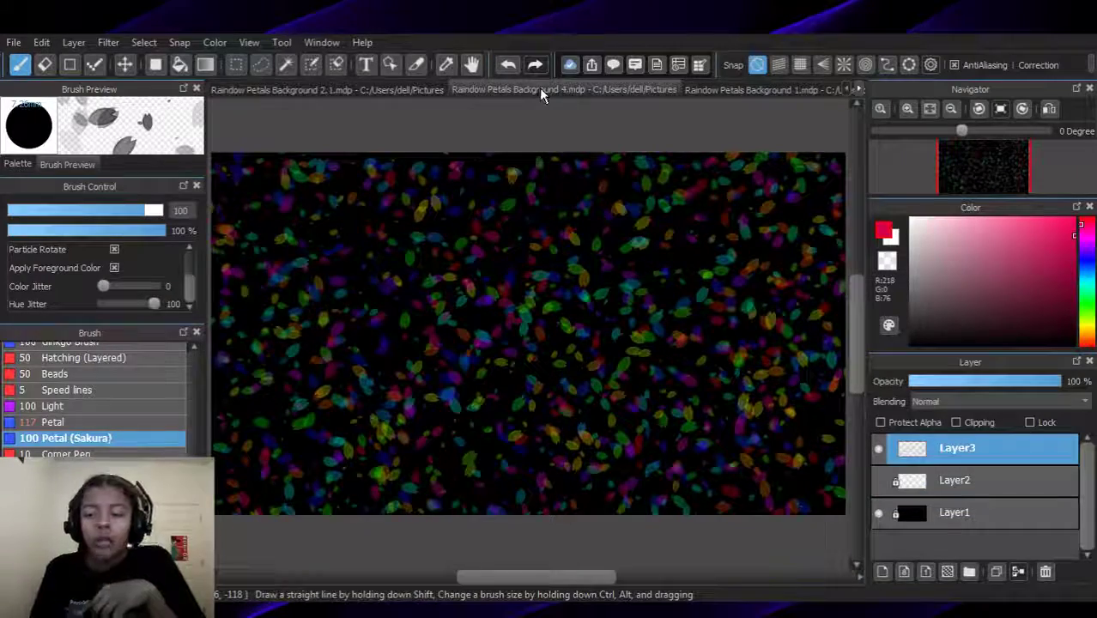
Set the Petal (Sakura) brush's Color Jitter to 100 and Hue Jitter to 0, undoing the trial stroke on Layer3
{"action": "left_click_drag", "start_coordinate": [112, 293], "coordinate": [184, 294]}
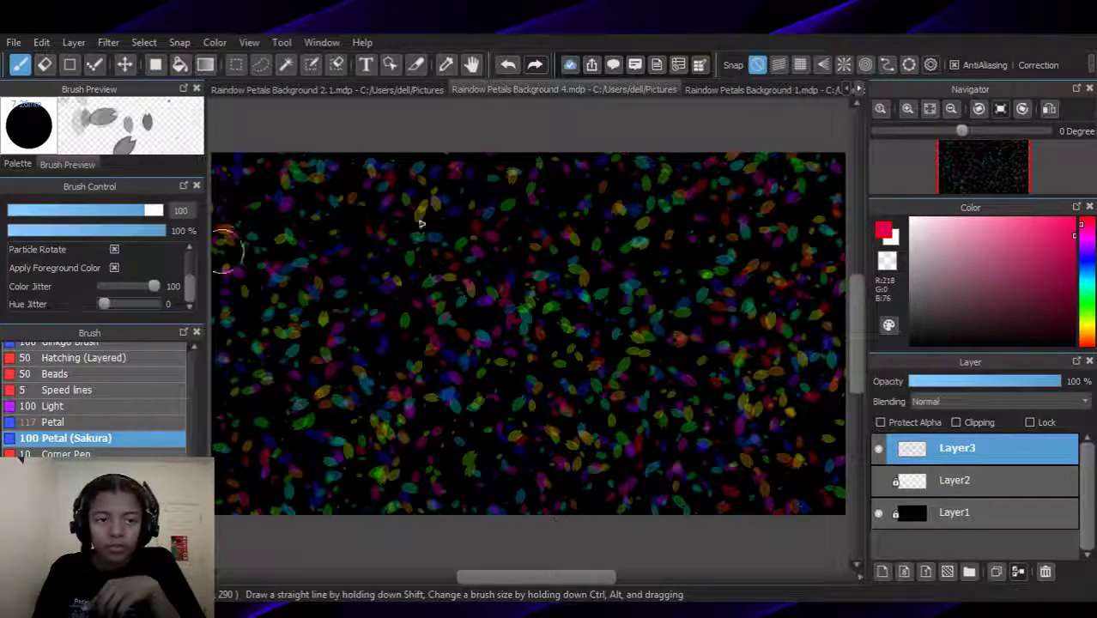
{"action": "mouse_move", "coordinate": [592, 211]}
{"action": "left_mouse_down"}
{"action": "mouse_move", "coordinate": [581, 368]}
{"action": "mouse_move", "coordinate": [383, 260]}
{"action": "left_mouse_up"}
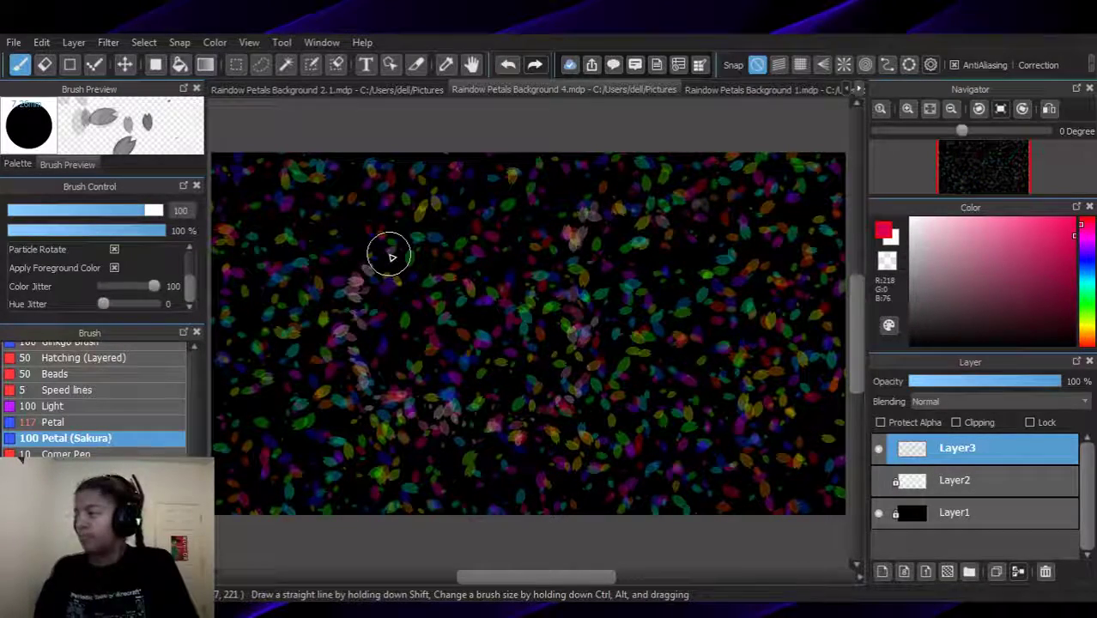
{"action": "key", "text": "ctrl+z"}
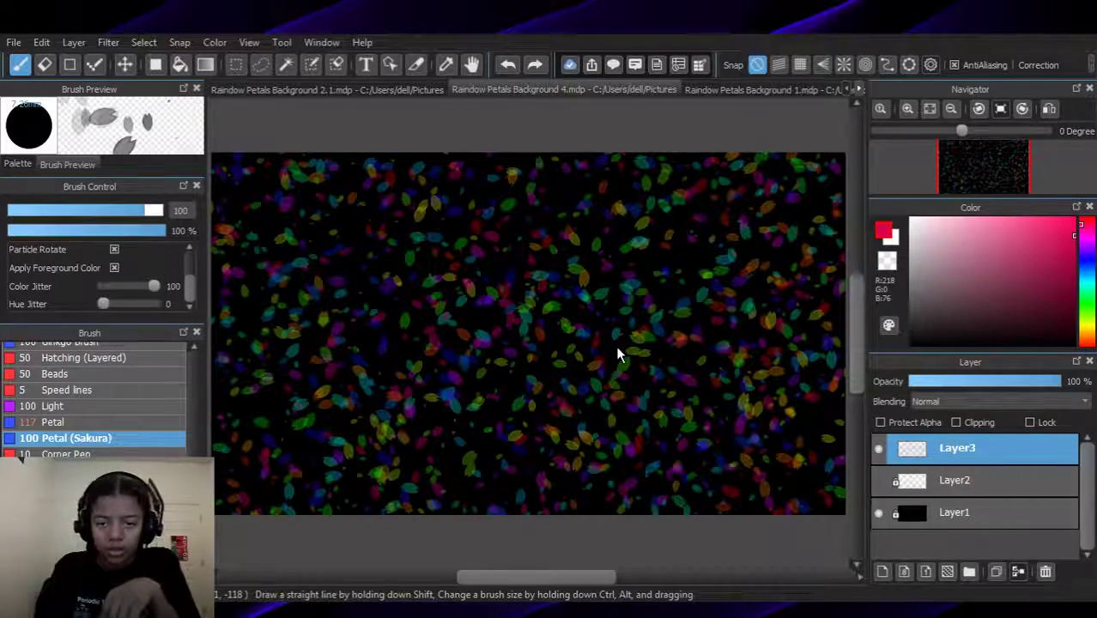
Close Raindow Petals Background 4.mdp and Raindow Petals Background 1.mdp and create a new canvas
{"action": "left_click", "coordinate": [648, 88]}
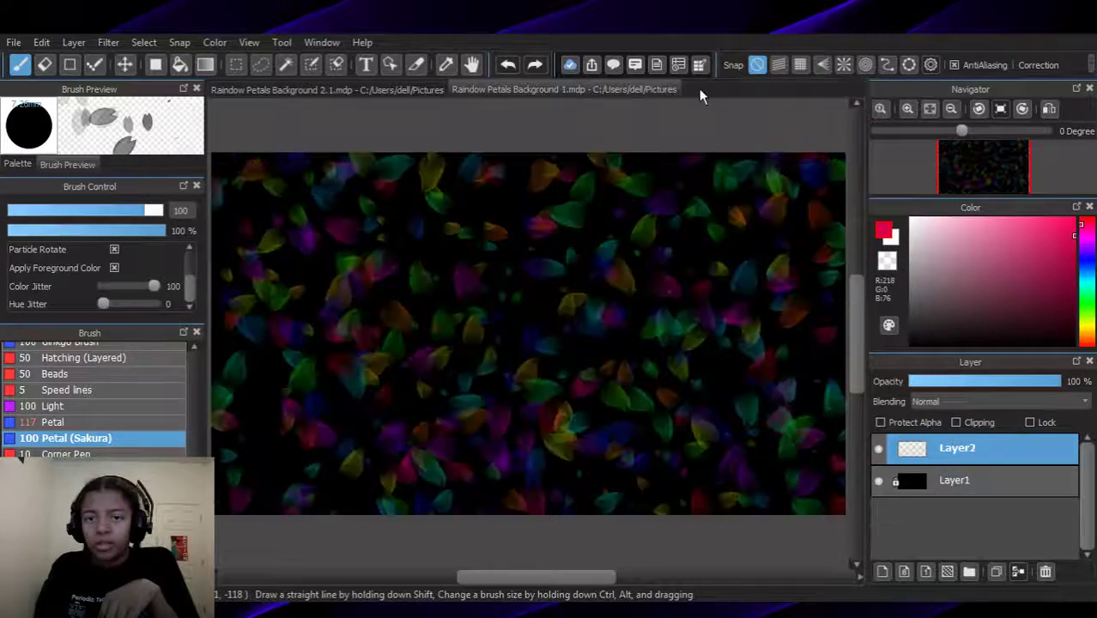
{"action": "left_click", "coordinate": [661, 105]}
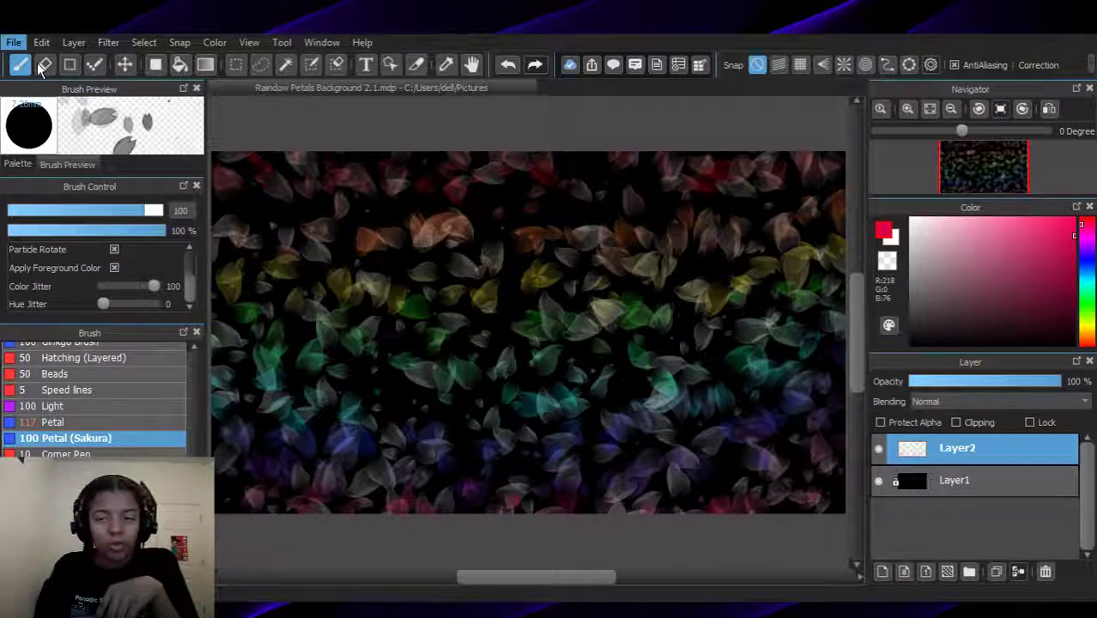
{"action": "key", "text": "ctrl+n"}
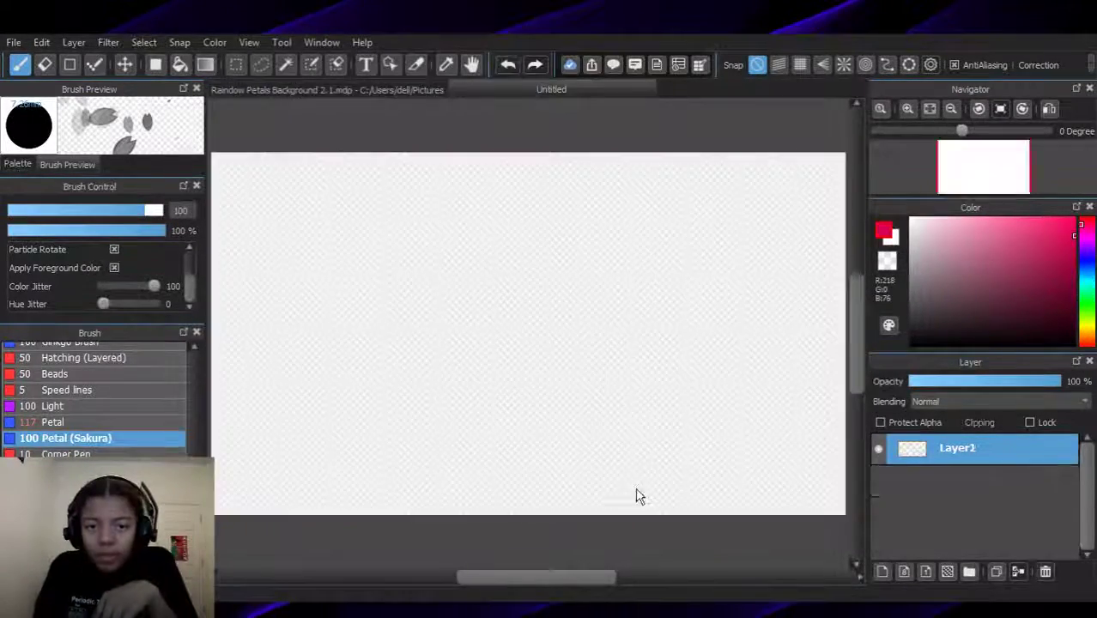
Add Layer2 above Layer1 and fill Layer1 with black, locking it and making Layer2 active
{"action": "left_click", "coordinate": [885, 573]}
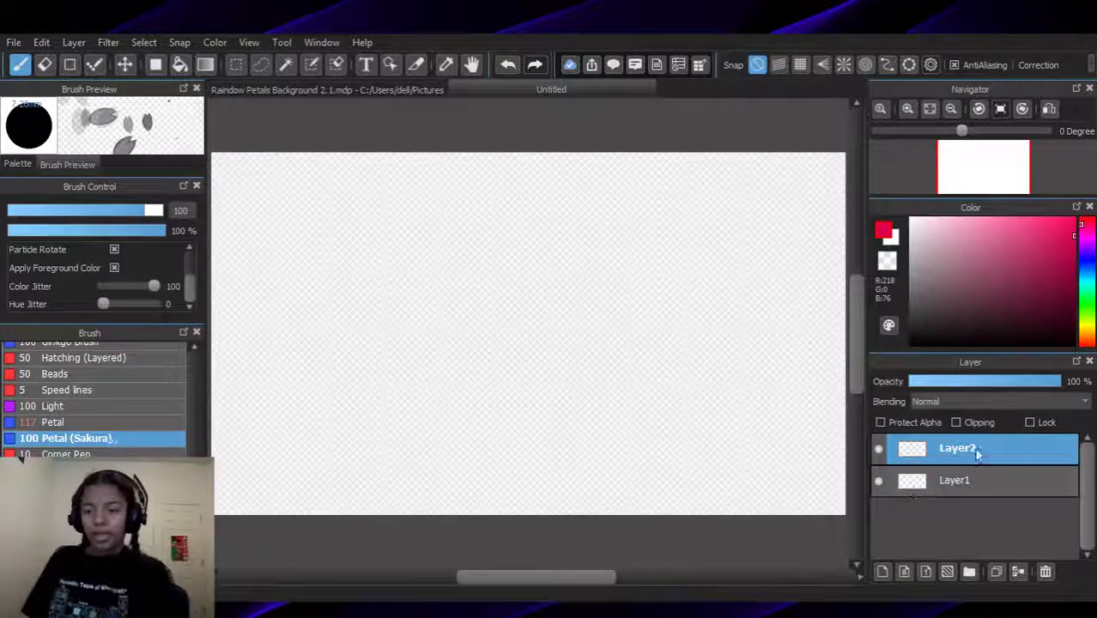
{"action": "left_click", "coordinate": [931, 480]}
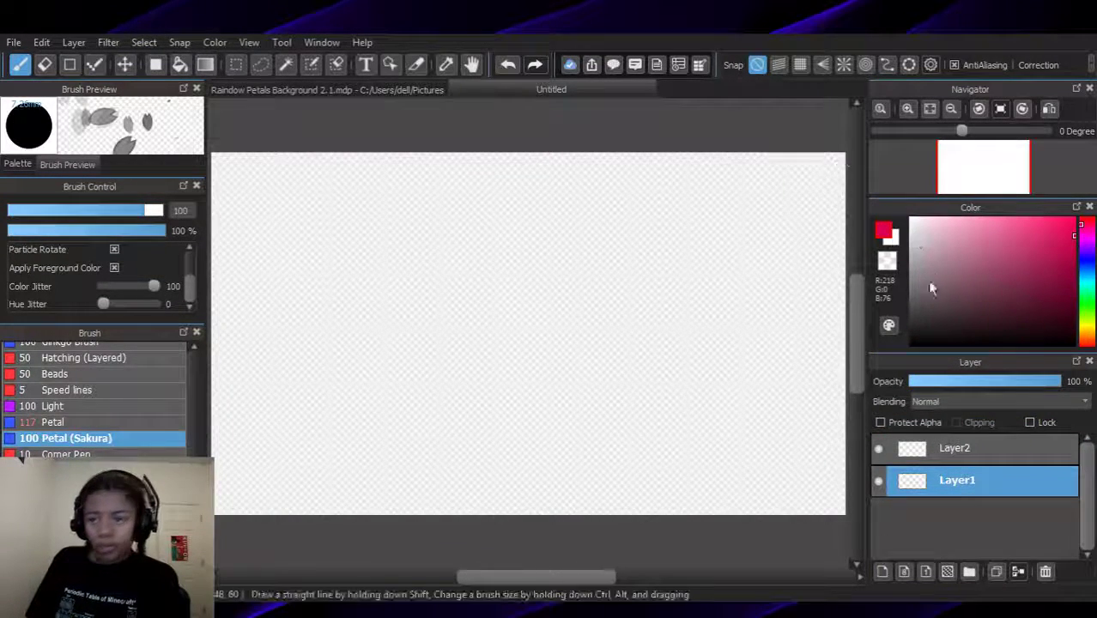
{"action": "left_click", "coordinate": [180, 65]}
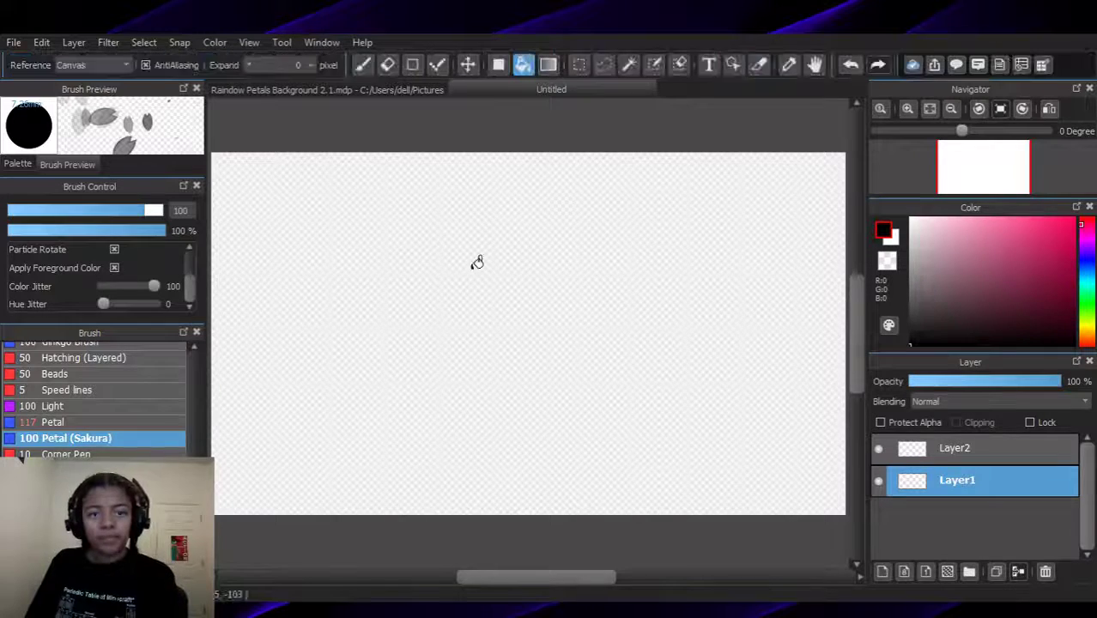
{"action": "left_click", "coordinate": [486, 265]}
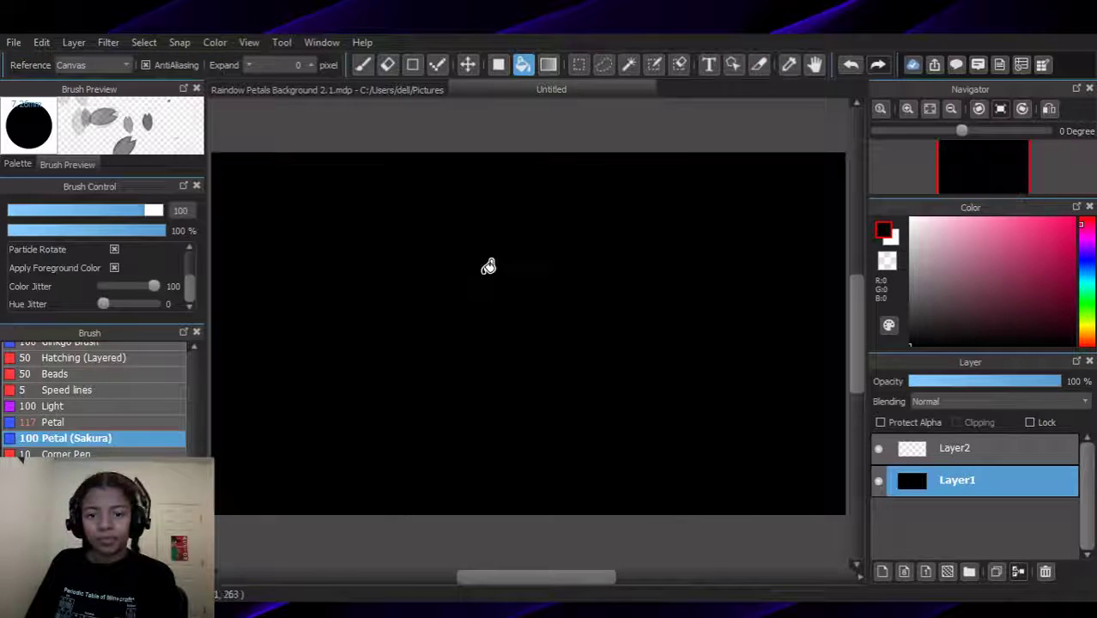
{"action": "left_click", "coordinate": [1013, 447]}
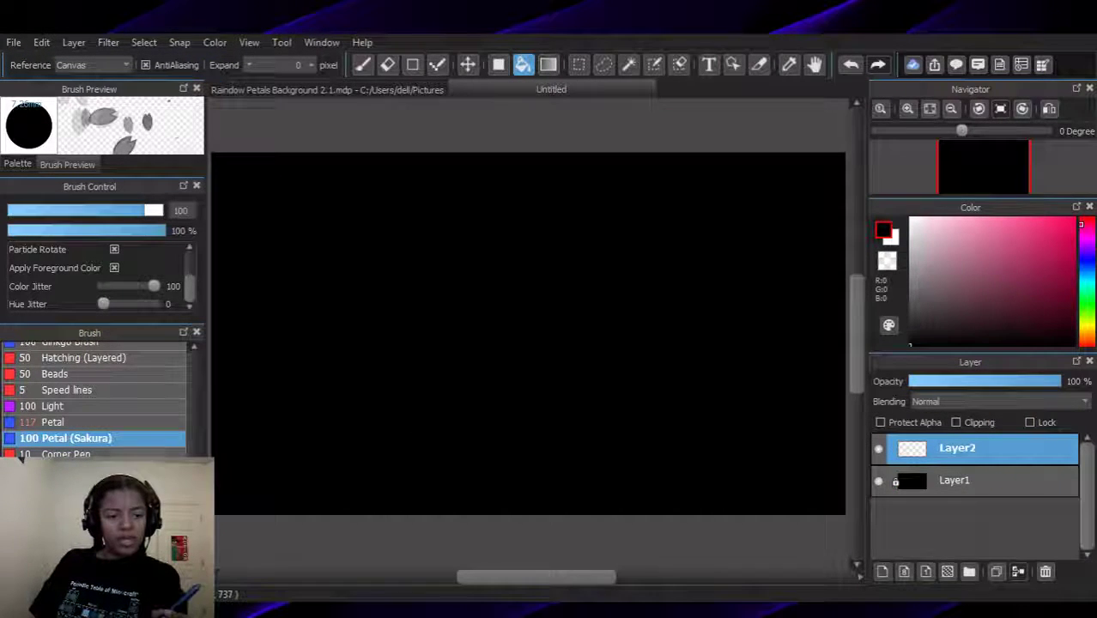
Set the Light brush's Ease of Mixing Colors to 100 and try it in crimson (R255, G0, B94), undoing the stroke
{"action": "left_click", "coordinate": [89, 406]}
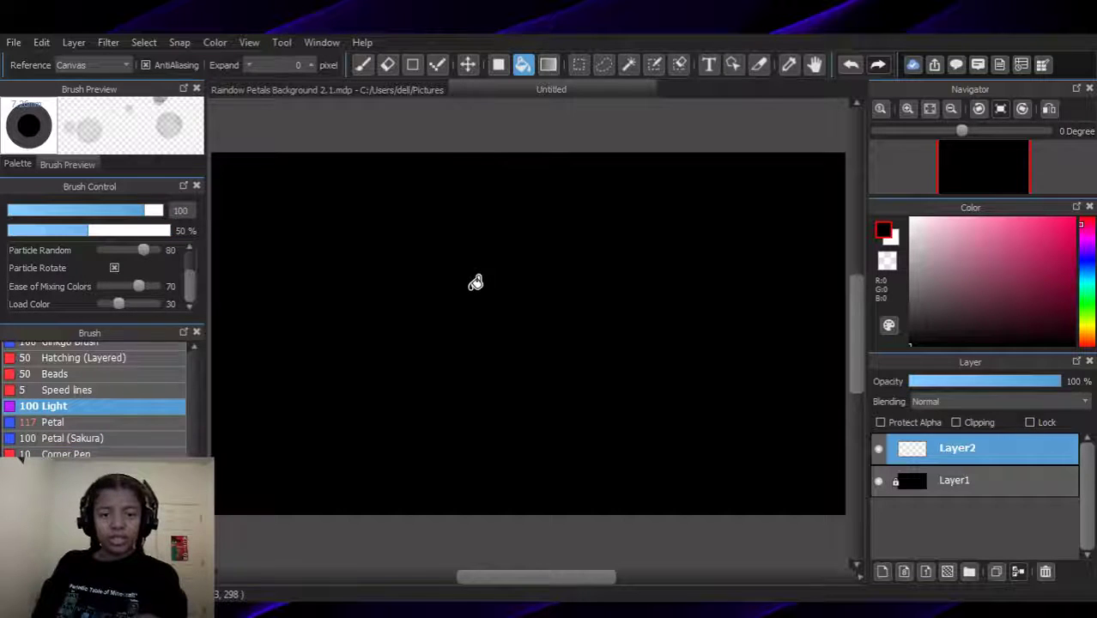
{"action": "left_click", "coordinate": [363, 66]}
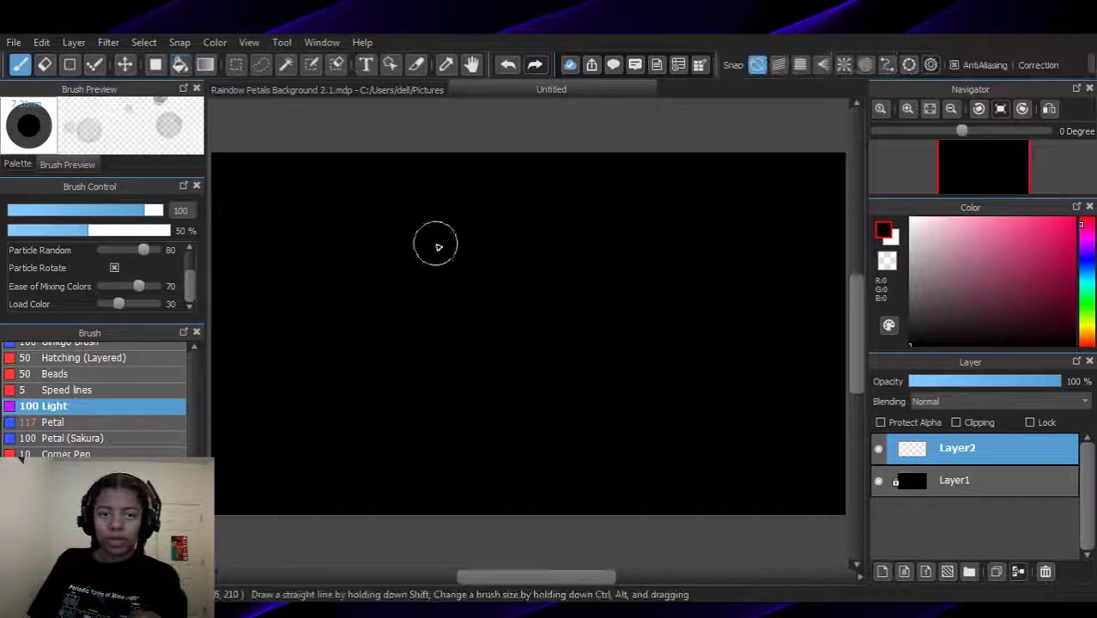
{"action": "left_click_drag", "start_coordinate": [109, 287], "coordinate": [169, 289]}
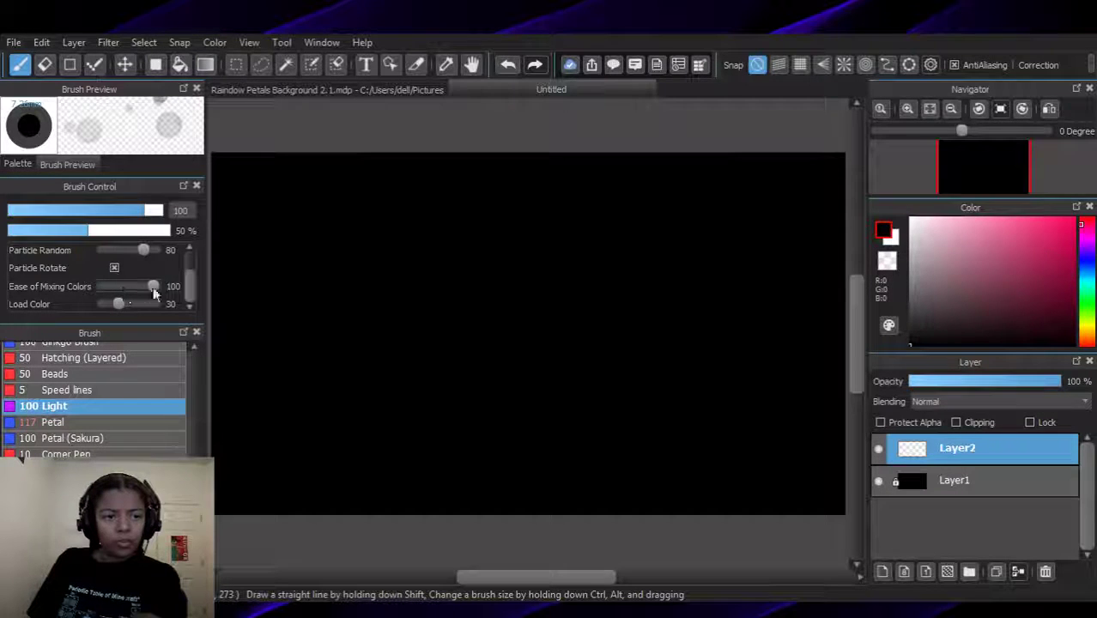
{"action": "mouse_move", "coordinate": [194, 290]}
{"action": "left_mouse_down"}
{"action": "mouse_move", "coordinate": [192, 259]}
{"action": "mouse_move", "coordinate": [195, 287]}
{"action": "left_mouse_up"}
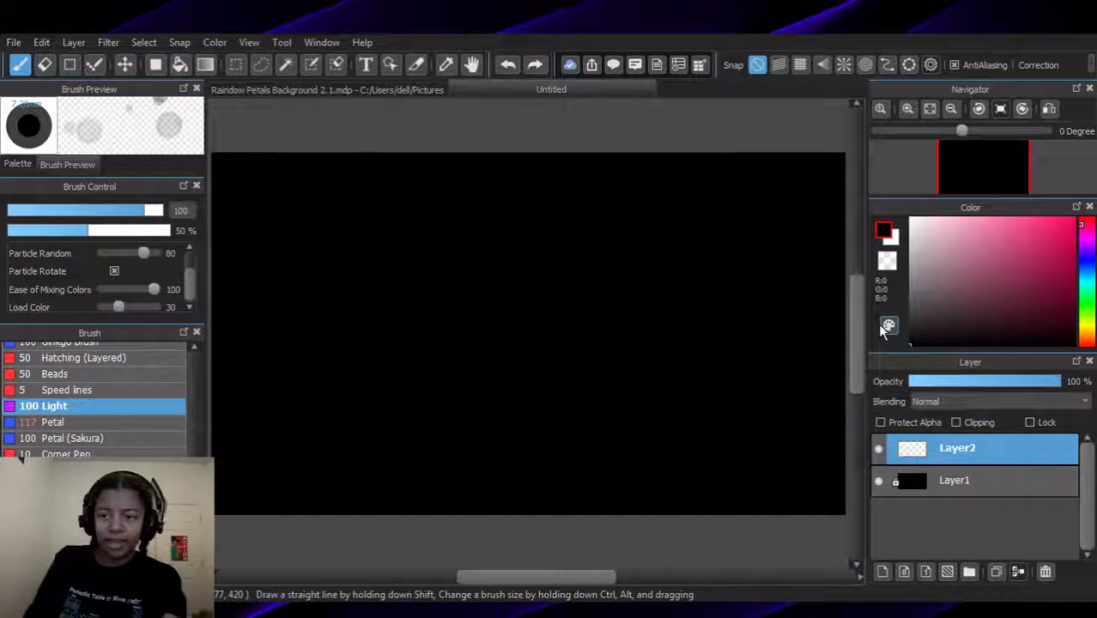
{"action": "left_click", "coordinate": [1075, 220]}
{"action": "mouse_move", "coordinate": [580, 287]}
{"action": "left_mouse_down"}
{"action": "mouse_move", "coordinate": [692, 186]}
{"action": "mouse_move", "coordinate": [557, 238]}
{"action": "mouse_move", "coordinate": [514, 451]}
{"action": "mouse_move", "coordinate": [321, 316]}
{"action": "mouse_move", "coordinate": [522, 276]}
{"action": "mouse_move", "coordinate": [759, 382]}
{"action": "mouse_move", "coordinate": [735, 269]}
{"action": "left_mouse_up"}
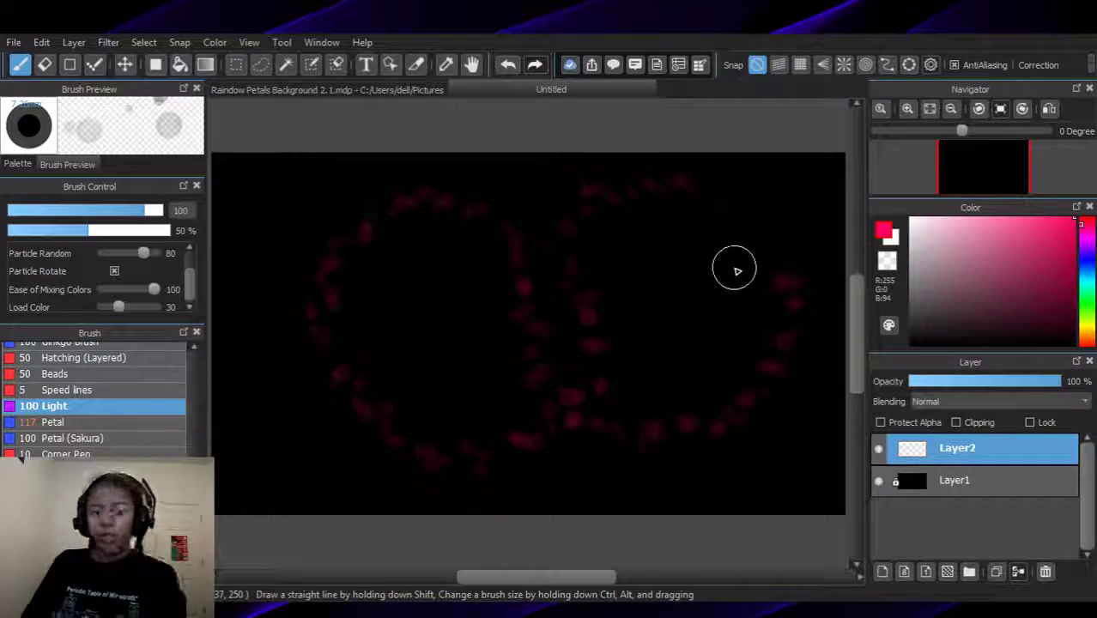
{"action": "key", "text": "ctrl+z"}
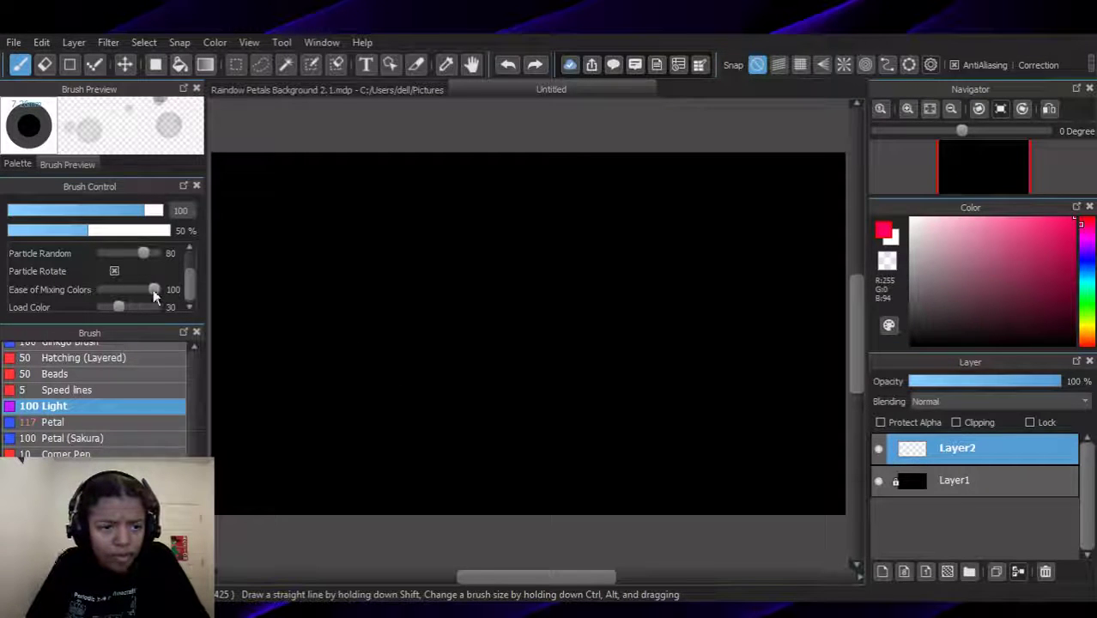
Try the Light brush with Ease of Mixing Colors at its minimum and at 100, undoing both strokes
{"action": "left_click_drag", "start_coordinate": [146, 290], "coordinate": [103, 289]}
{"action": "mouse_move", "coordinate": [465, 247]}
{"action": "left_mouse_down"}
{"action": "mouse_move", "coordinate": [443, 380]}
{"action": "mouse_move", "coordinate": [334, 444]}
{"action": "mouse_move", "coordinate": [509, 241]}
{"action": "mouse_move", "coordinate": [618, 382]}
{"action": "left_mouse_up"}
{"action": "left_click_drag", "start_coordinate": [103, 290], "coordinate": [154, 289]}
{"action": "mouse_move", "coordinate": [704, 283]}
{"action": "left_mouse_down"}
{"action": "mouse_move", "coordinate": [724, 404]}
{"action": "mouse_move", "coordinate": [772, 260]}
{"action": "mouse_move", "coordinate": [586, 189]}
{"action": "left_mouse_up"}
{"action": "key", "text": "ctrl+z"}
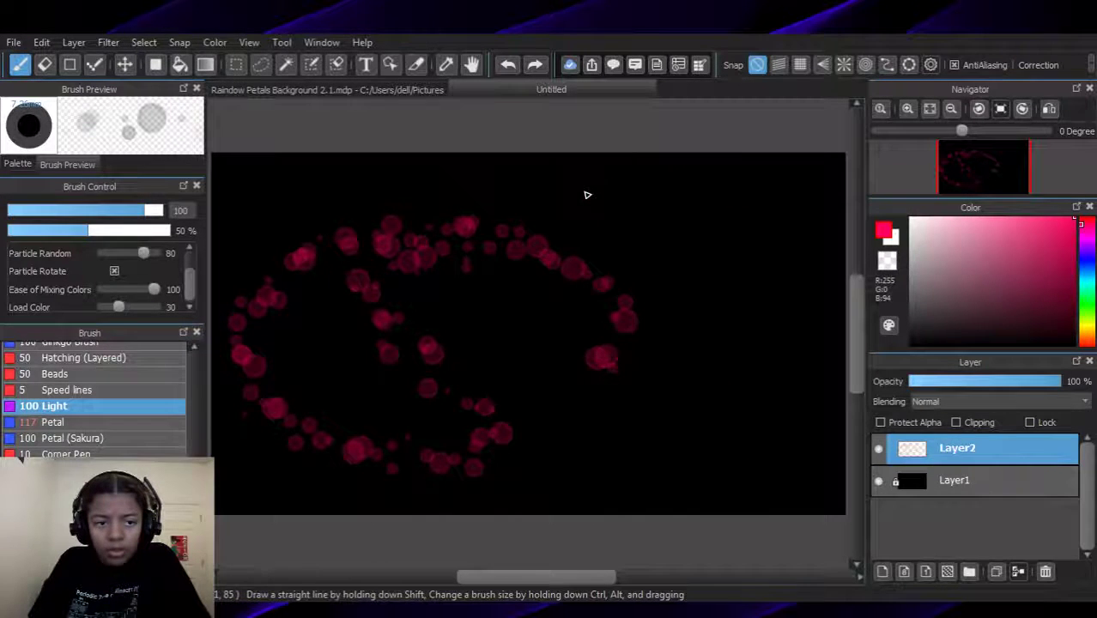
{"action": "key", "text": "ctrl+z"}
Set the Light brush's Load Color to 100 and test it across the canvas, undoing the trial strokes
{"action": "left_click", "coordinate": [174, 308]}
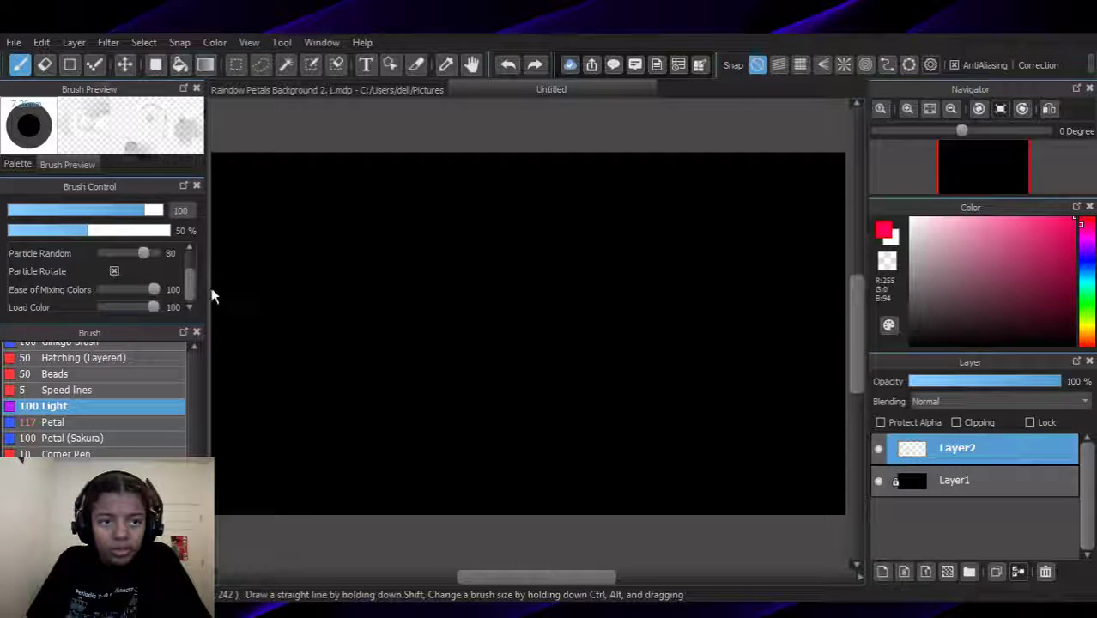
{"action": "left_click_drag", "start_coordinate": [117, 292], "coordinate": [107, 294]}
{"action": "mouse_move", "coordinate": [496, 244]}
{"action": "left_mouse_down"}
{"action": "mouse_move", "coordinate": [412, 368]}
{"action": "mouse_move", "coordinate": [336, 230]}
{"action": "mouse_move", "coordinate": [656, 431]}
{"action": "left_mouse_up"}
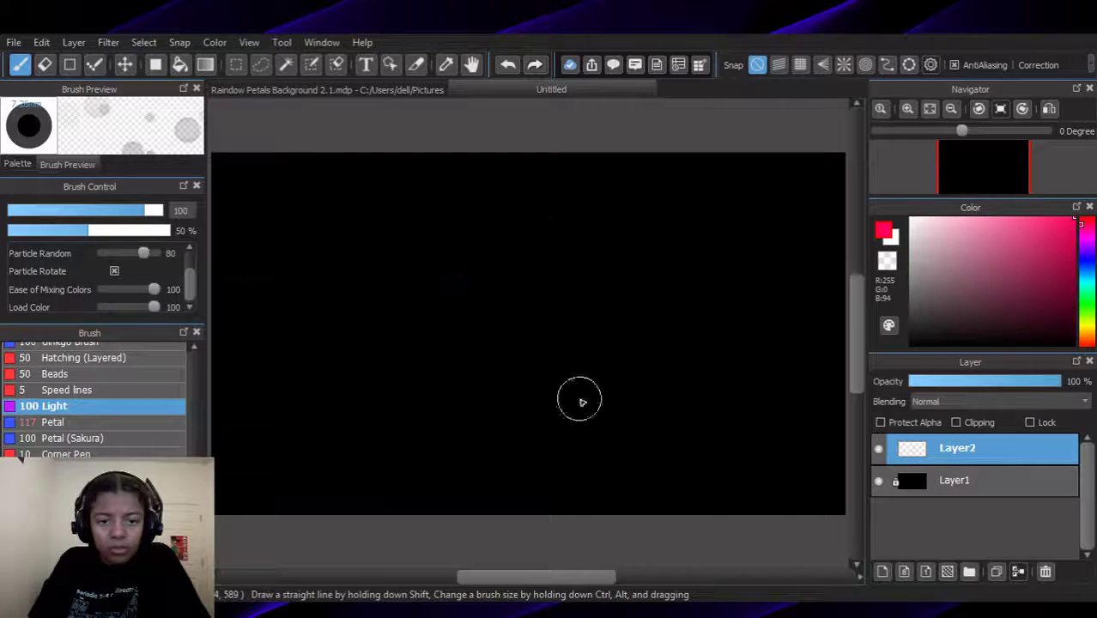
{"action": "left_click_drag", "start_coordinate": [193, 286], "coordinate": [193, 275]}
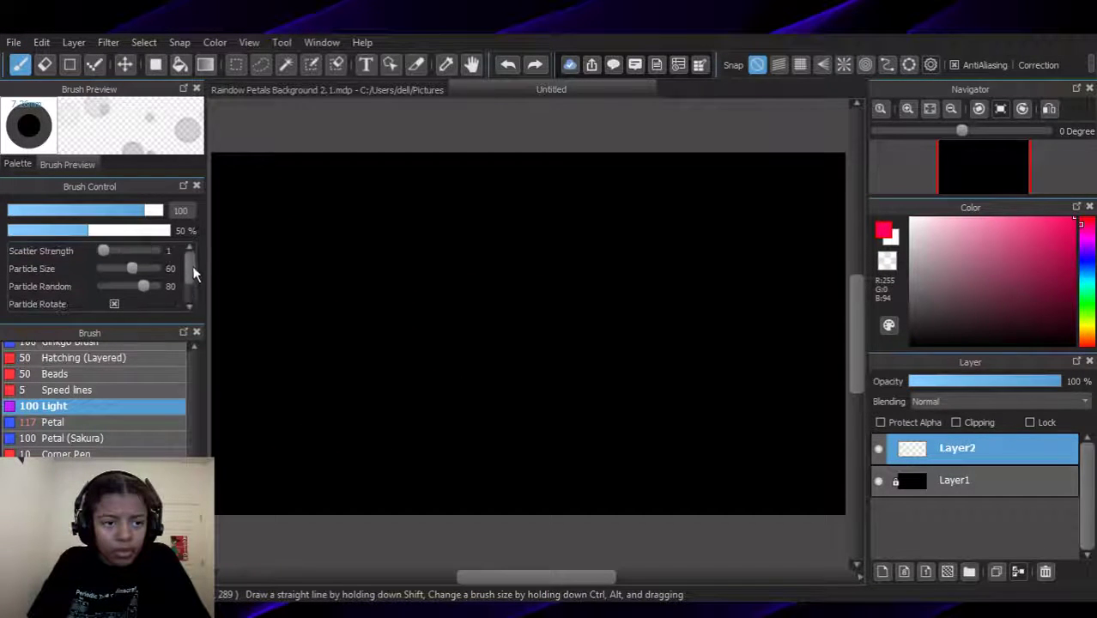
{"action": "mouse_move", "coordinate": [674, 233]}
{"action": "left_mouse_down"}
{"action": "mouse_move", "coordinate": [533, 432]}
{"action": "mouse_move", "coordinate": [295, 322]}
{"action": "mouse_move", "coordinate": [633, 227]}
{"action": "mouse_move", "coordinate": [628, 460]}
{"action": "mouse_move", "coordinate": [809, 340]}
{"action": "mouse_move", "coordinate": [677, 196]}
{"action": "left_mouse_up"}
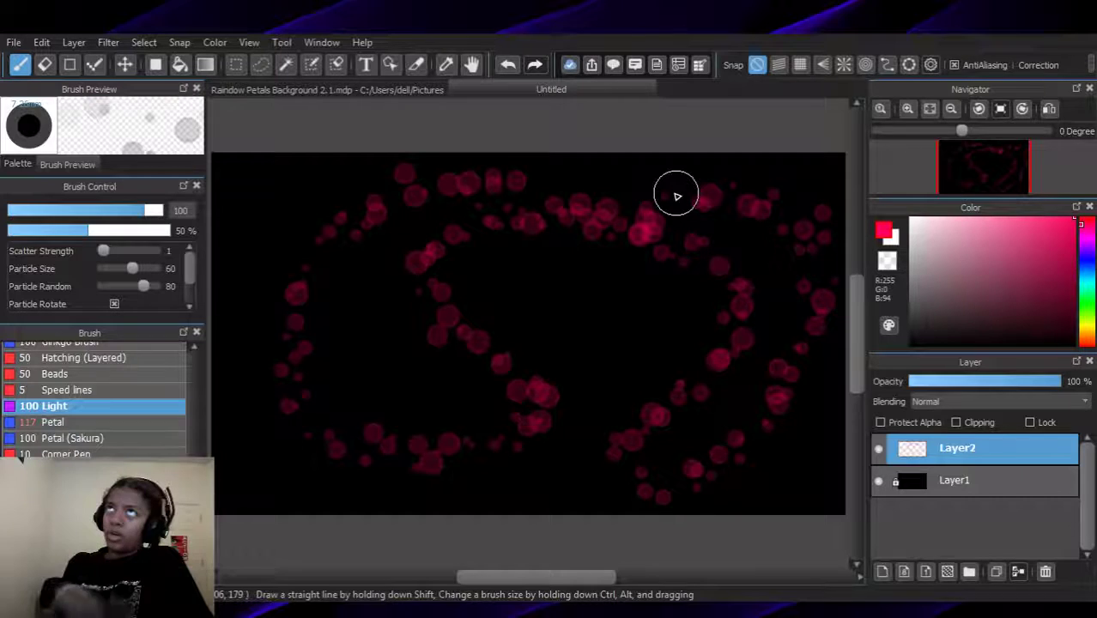
{"action": "key", "text": "ctrl+z"}
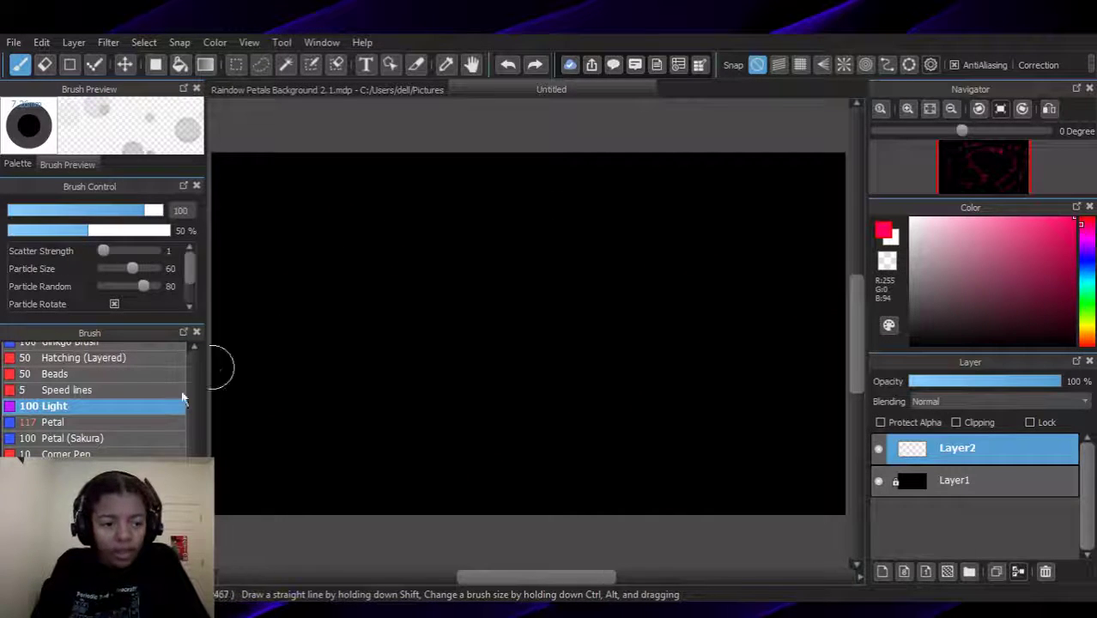
Paint a crimson row (R255, G0, B94) along the canvas's upper edge with the Speed lines brush, undoing the curved trial stroke
{"action": "left_click", "coordinate": [146, 391]}
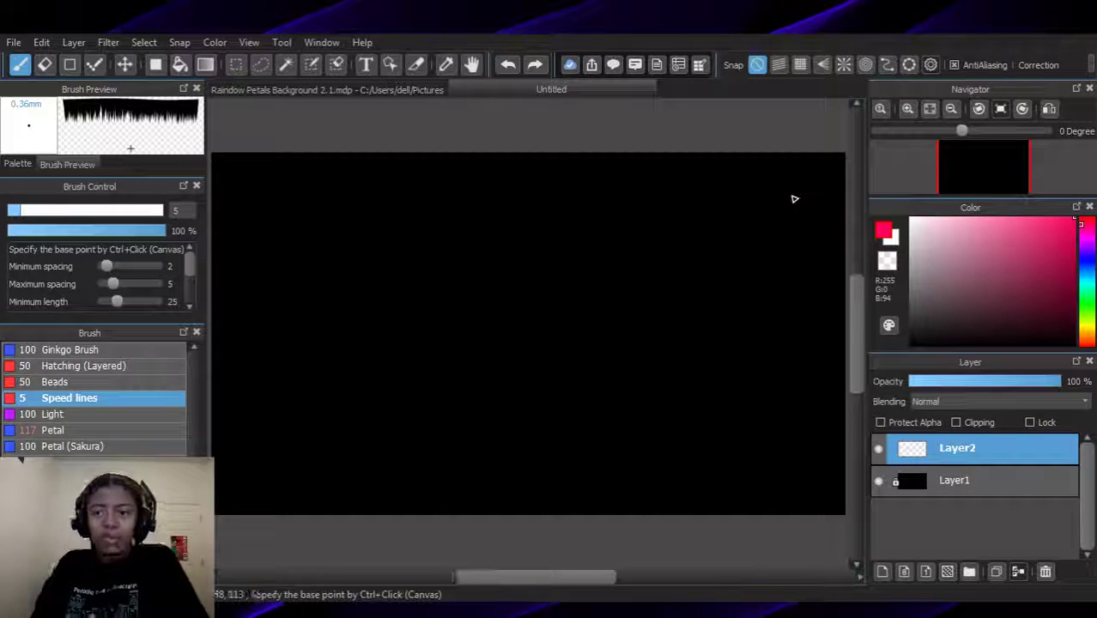
{"action": "mouse_move", "coordinate": [778, 192]}
{"action": "left_mouse_down"}
{"action": "mouse_move", "coordinate": [716, 198]}
{"action": "mouse_move", "coordinate": [594, 178]}
{"action": "mouse_move", "coordinate": [467, 177]}
{"action": "mouse_move", "coordinate": [402, 196]}
{"action": "left_mouse_up"}
{"action": "mouse_move", "coordinate": [279, 367]}
{"action": "left_mouse_down"}
{"action": "mouse_move", "coordinate": [372, 439]}
{"action": "mouse_move", "coordinate": [593, 416]}
{"action": "left_mouse_up"}
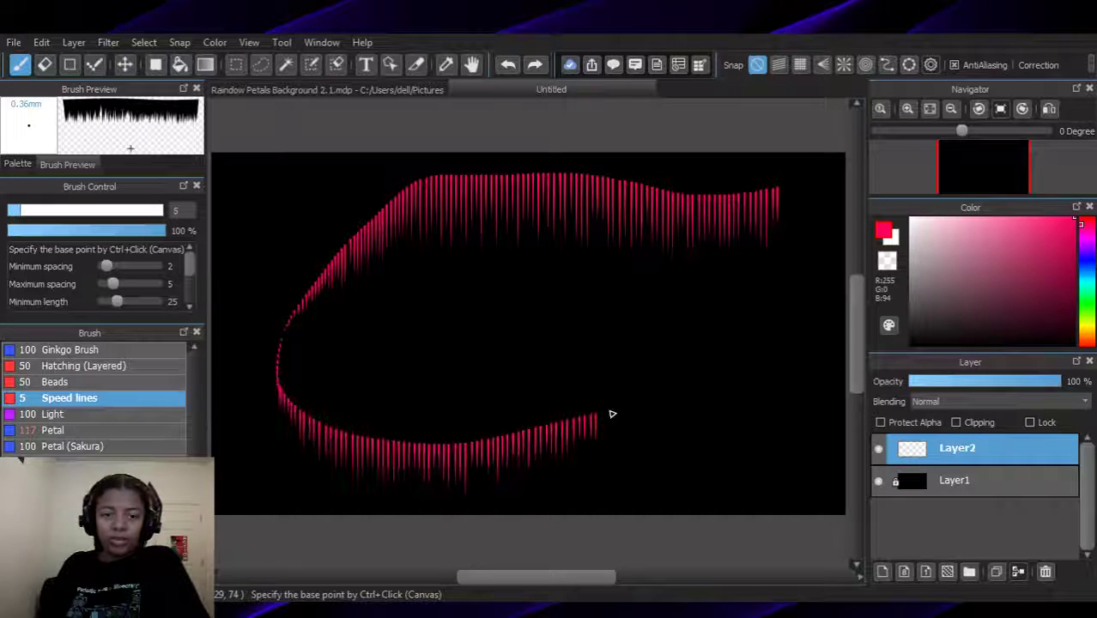
{"action": "key", "text": "ctrl+z"}
{"action": "mouse_move", "coordinate": [840, 172]}
{"action": "left_mouse_down"}
{"action": "mouse_move", "coordinate": [259, 153]}
{"action": "mouse_move", "coordinate": [195, 169]}
{"action": "left_mouse_up"}
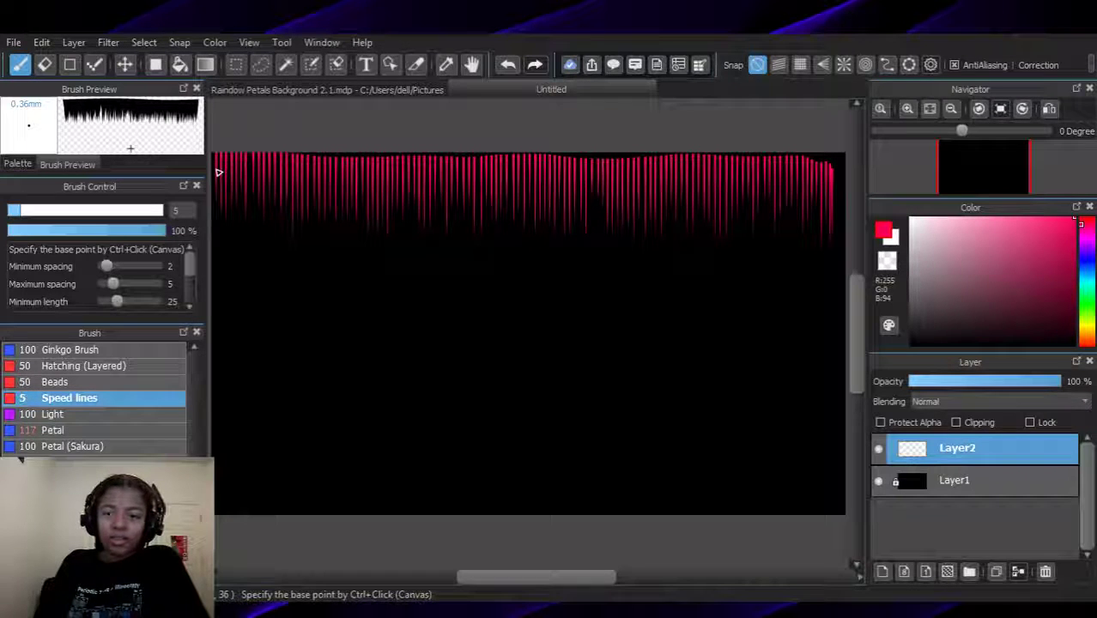
Paint a blue row of speed lines (R15, G99, B225) across the canvas below the crimson row
{"action": "mouse_move", "coordinate": [1082, 294]}
{"action": "left_mouse_down"}
{"action": "mouse_move", "coordinate": [1081, 257]}
{"action": "mouse_move", "coordinate": [1081, 268]}
{"action": "left_mouse_up"}
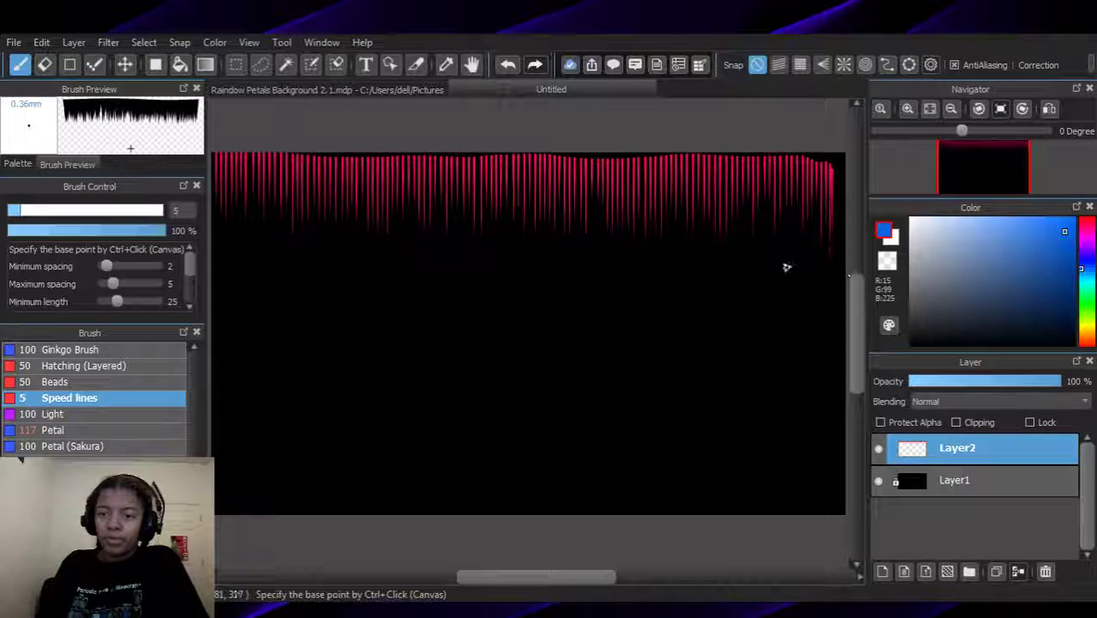
{"action": "mouse_move", "coordinate": [759, 266]}
{"action": "left_mouse_down"}
{"action": "mouse_move", "coordinate": [377, 277]}
{"action": "mouse_move", "coordinate": [210, 263]}
{"action": "left_mouse_up"}
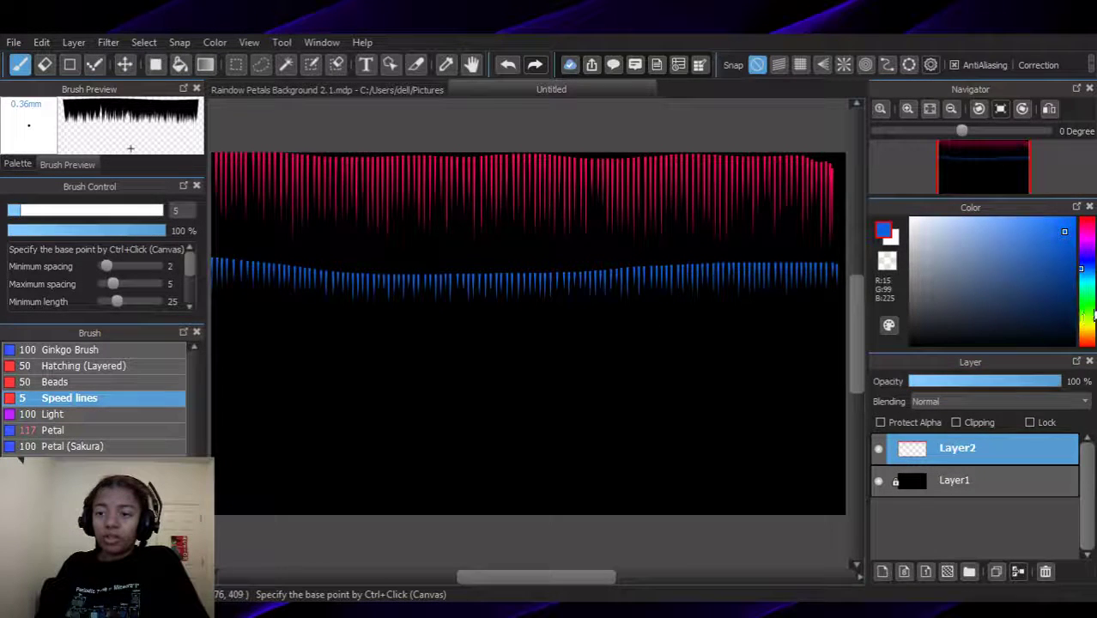
Paint a green speed-line row (R15, G225, B15) between the crimson and blue rows, and try a curved green stroke below them
{"action": "left_click_drag", "start_coordinate": [1094, 318], "coordinate": [1079, 303]}
{"action": "mouse_move", "coordinate": [841, 241]}
{"action": "left_mouse_down"}
{"action": "mouse_move", "coordinate": [594, 215]}
{"action": "mouse_move", "coordinate": [216, 216]}
{"action": "left_mouse_up"}
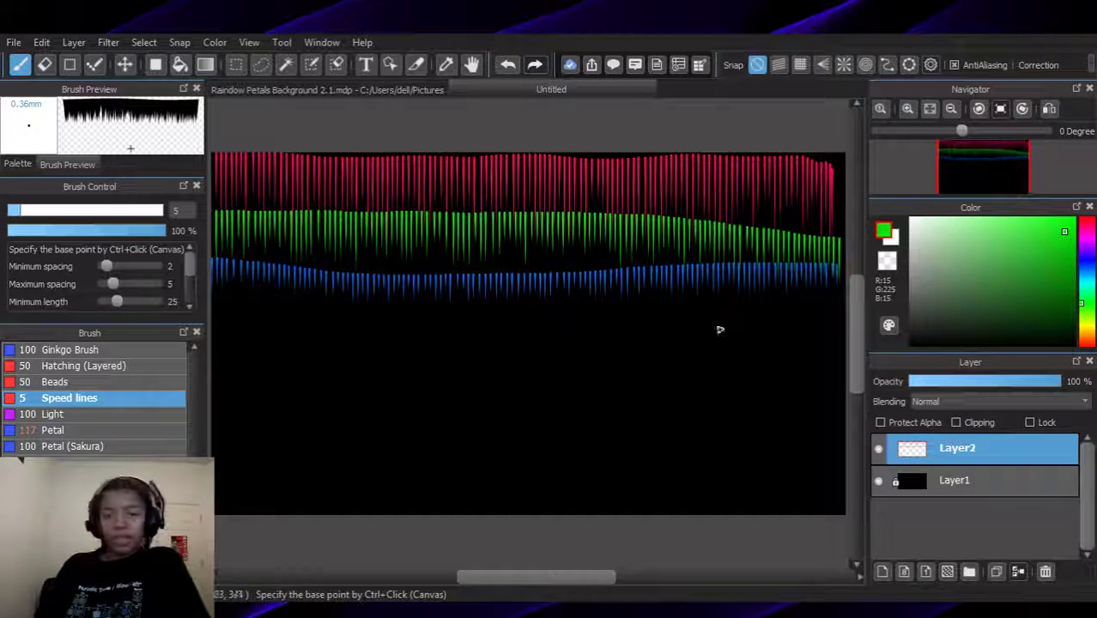
{"action": "mouse_move", "coordinate": [769, 326]}
{"action": "left_mouse_down"}
{"action": "mouse_move", "coordinate": [647, 325]}
{"action": "mouse_move", "coordinate": [611, 413]}
{"action": "mouse_move", "coordinate": [406, 445]}
{"action": "mouse_move", "coordinate": [275, 353]}
{"action": "mouse_move", "coordinate": [360, 246]}
{"action": "left_mouse_up"}
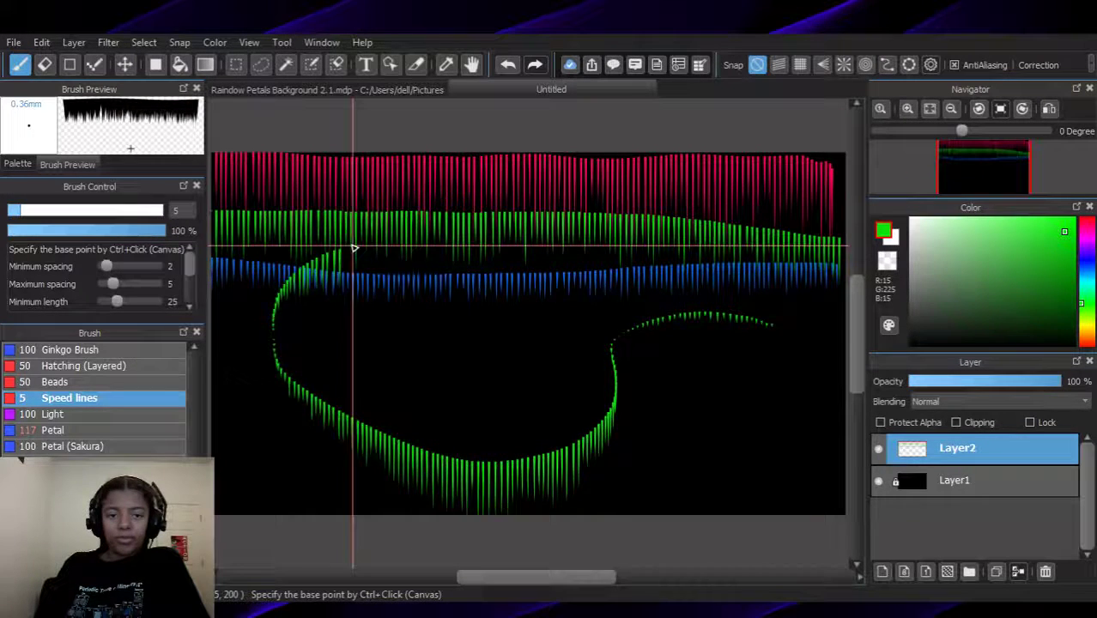
Undo the curved stroke and all coloured speed-line rows to leave the canvas black
{"action": "key", "text": "ctrl+z"}
{"action": "key", "text": "ctrl+z"}
{"action": "key", "text": "ctrl+z"}
{"action": "key", "text": "ctrl+z"}
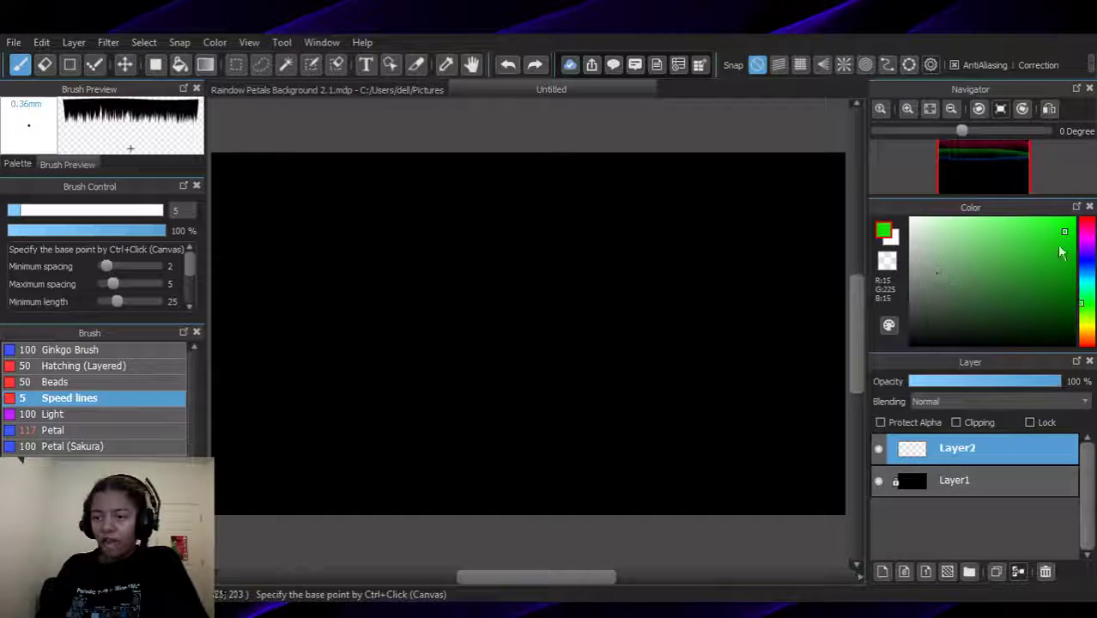
Try a long winding stroke across the whole canvas with the Speed lines brush in bright green (R51, G255, B51)
{"action": "left_click", "coordinate": [1039, 221]}
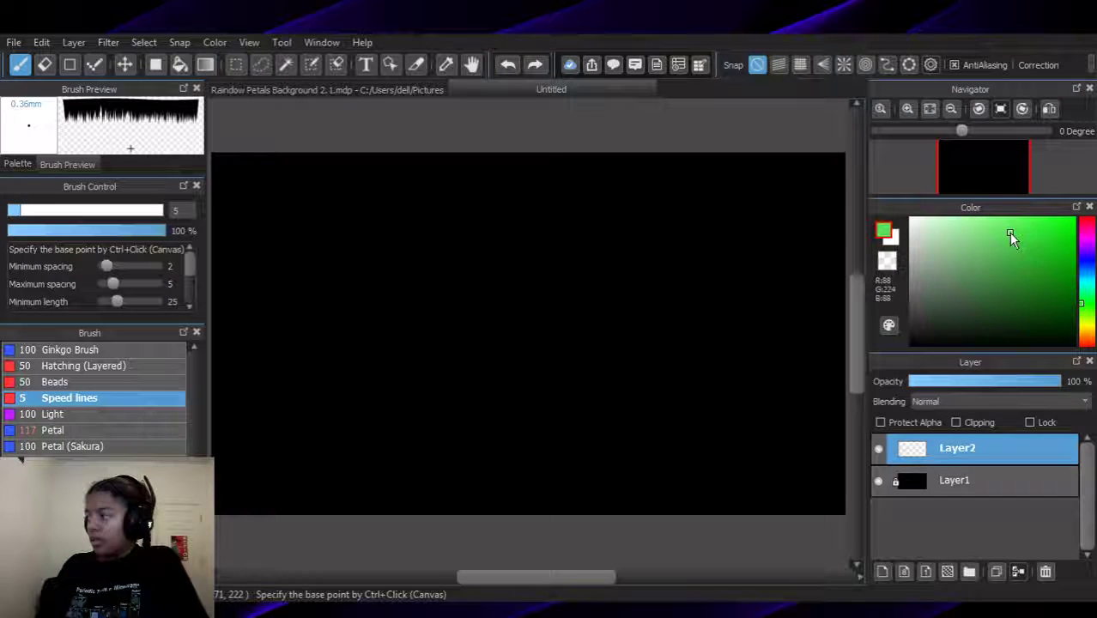
{"action": "mouse_move", "coordinate": [1011, 232]}
{"action": "left_mouse_down"}
{"action": "mouse_move", "coordinate": [1015, 219]}
{"action": "mouse_move", "coordinate": [1042, 217]}
{"action": "left_mouse_up"}
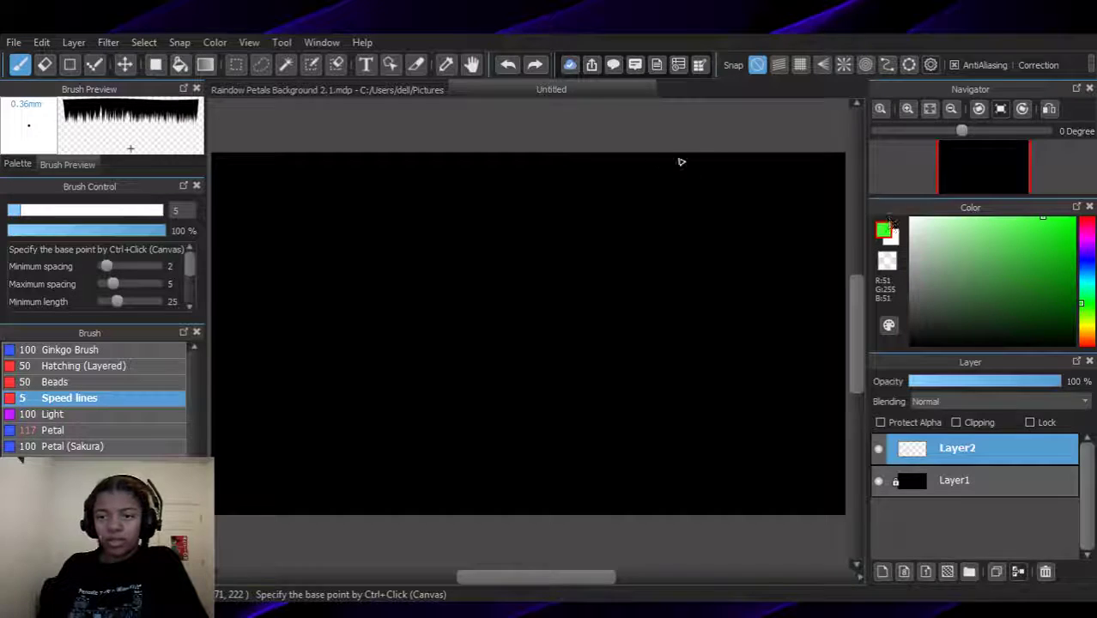
{"action": "mouse_move", "coordinate": [830, 168]}
{"action": "left_mouse_down"}
{"action": "mouse_move", "coordinate": [684, 155]}
{"action": "mouse_move", "coordinate": [635, 183]}
{"action": "mouse_move", "coordinate": [664, 229]}
{"action": "mouse_move", "coordinate": [812, 317]}
{"action": "left_mouse_up"}
{"action": "mouse_move", "coordinate": [796, 397]}
{"action": "left_mouse_down"}
{"action": "mouse_move", "coordinate": [731, 394]}
{"action": "mouse_move", "coordinate": [664, 341]}
{"action": "left_mouse_up"}
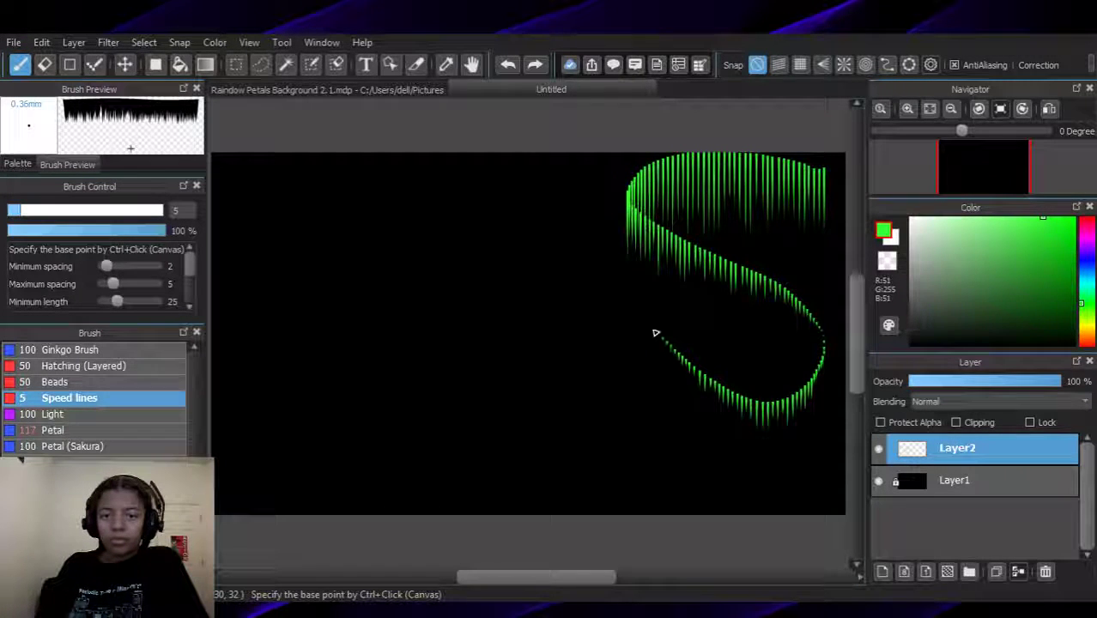
{"action": "mouse_move", "coordinate": [594, 212]}
{"action": "left_mouse_down"}
{"action": "mouse_move", "coordinate": [510, 230]}
{"action": "mouse_move", "coordinate": [551, 320]}
{"action": "mouse_move", "coordinate": [486, 336]}
{"action": "mouse_move", "coordinate": [442, 258]}
{"action": "mouse_move", "coordinate": [459, 199]}
{"action": "mouse_move", "coordinate": [415, 166]}
{"action": "mouse_move", "coordinate": [292, 171]}
{"action": "mouse_move", "coordinate": [252, 233]}
{"action": "mouse_move", "coordinate": [328, 272]}
{"action": "mouse_move", "coordinate": [378, 324]}
{"action": "mouse_move", "coordinate": [308, 350]}
{"action": "mouse_move", "coordinate": [272, 392]}
{"action": "mouse_move", "coordinate": [351, 421]}
{"action": "mouse_move", "coordinate": [532, 369]}
{"action": "mouse_move", "coordinate": [576, 375]}
{"action": "mouse_move", "coordinate": [513, 422]}
{"action": "mouse_move", "coordinate": [494, 466]}
{"action": "mouse_move", "coordinate": [552, 471]}
{"action": "mouse_move", "coordinate": [617, 420]}
{"action": "mouse_move", "coordinate": [681, 400]}
{"action": "mouse_move", "coordinate": [656, 448]}
{"action": "mouse_move", "coordinate": [663, 484]}
{"action": "mouse_move", "coordinate": [832, 464]}
{"action": "left_mouse_up"}
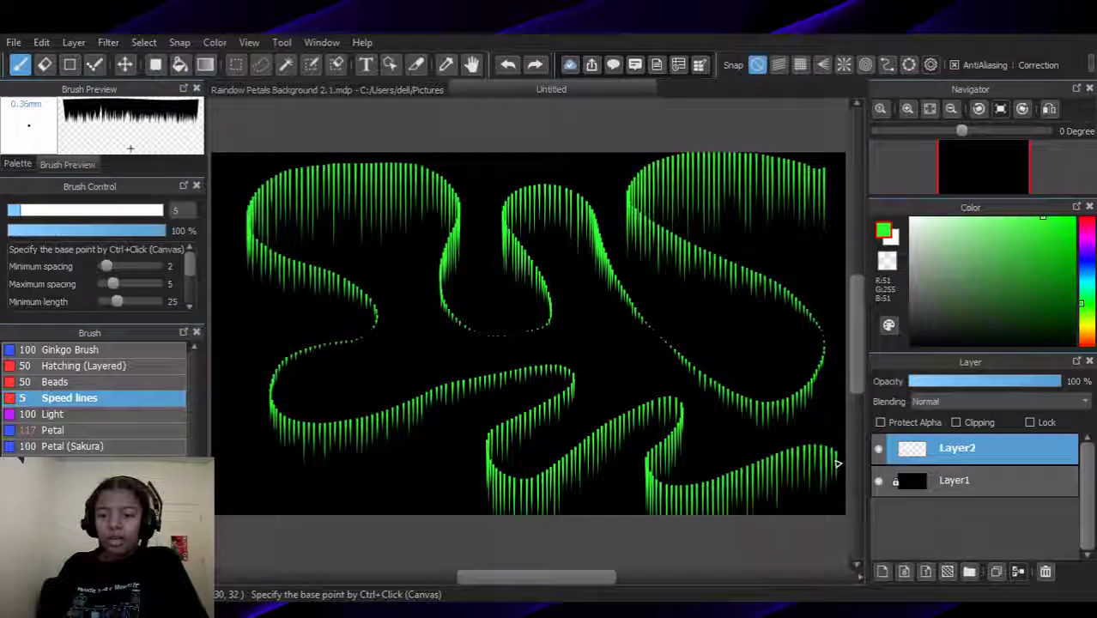
Undo the winding stroke and try speed lines with a base point just right of the canvas centre, undoing them too
{"action": "left_click", "coordinate": [643, 271], "text": "ctrl"}
{"action": "key", "text": "ctrl+z"}
{"action": "mouse_move", "coordinate": [788, 253]}
{"action": "left_mouse_down"}
{"action": "mouse_move", "coordinate": [730, 186]}
{"action": "mouse_move", "coordinate": [633, 385]}
{"action": "mouse_move", "coordinate": [411, 206]}
{"action": "mouse_move", "coordinate": [259, 431]}
{"action": "mouse_move", "coordinate": [367, 143]}
{"action": "mouse_move", "coordinate": [336, 280]}
{"action": "mouse_move", "coordinate": [512, 341]}
{"action": "mouse_move", "coordinate": [823, 362]}
{"action": "mouse_move", "coordinate": [618, 231]}
{"action": "mouse_move", "coordinate": [712, 280]}
{"action": "left_mouse_up"}
{"action": "key", "text": "ctrl+z"}
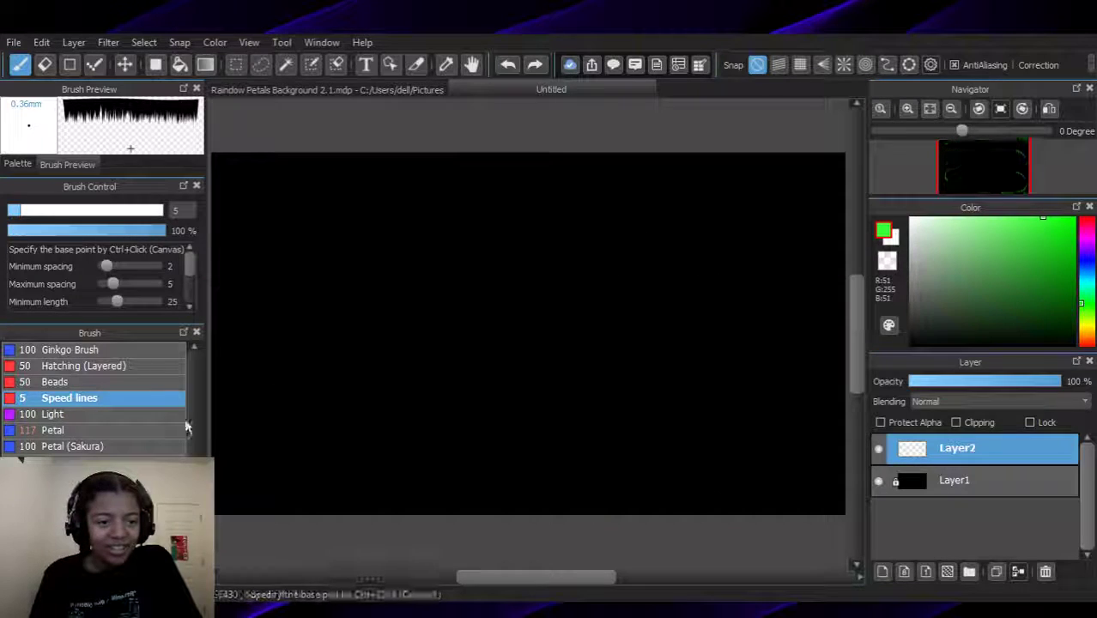
Try an S-shaped green stroke with the Beads brush and undo it
{"action": "left_click", "coordinate": [161, 383]}
{"action": "mouse_move", "coordinate": [682, 215]}
{"action": "left_mouse_down"}
{"action": "mouse_move", "coordinate": [458, 238]}
{"action": "mouse_move", "coordinate": [536, 417]}
{"action": "mouse_move", "coordinate": [351, 397]}
{"action": "mouse_move", "coordinate": [343, 405]}
{"action": "left_mouse_up"}
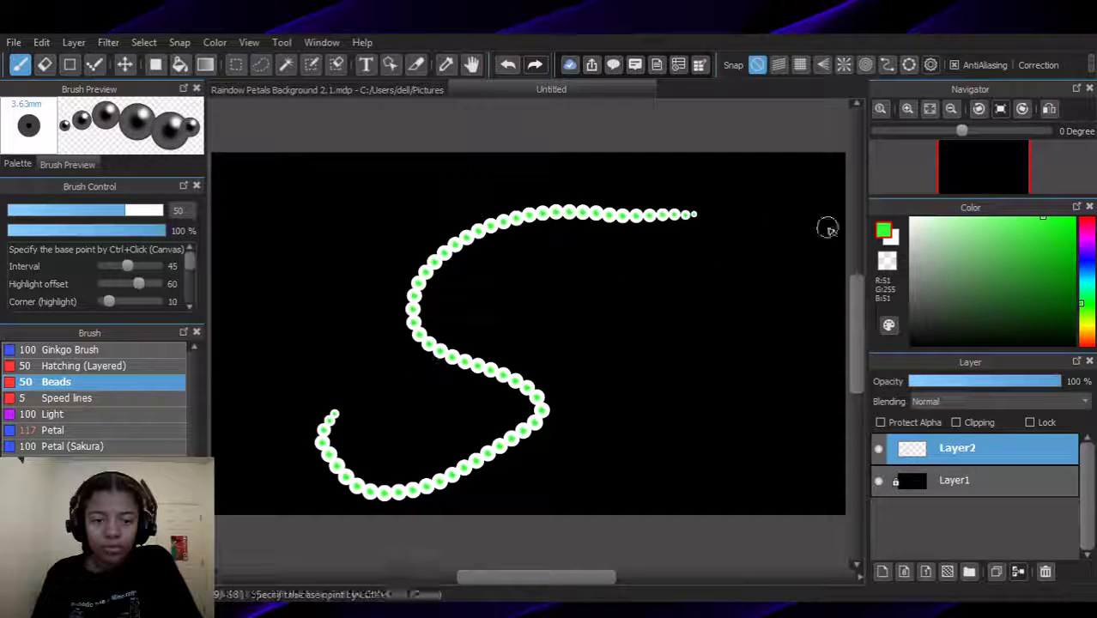
{"action": "key", "text": "ctrl+z"}
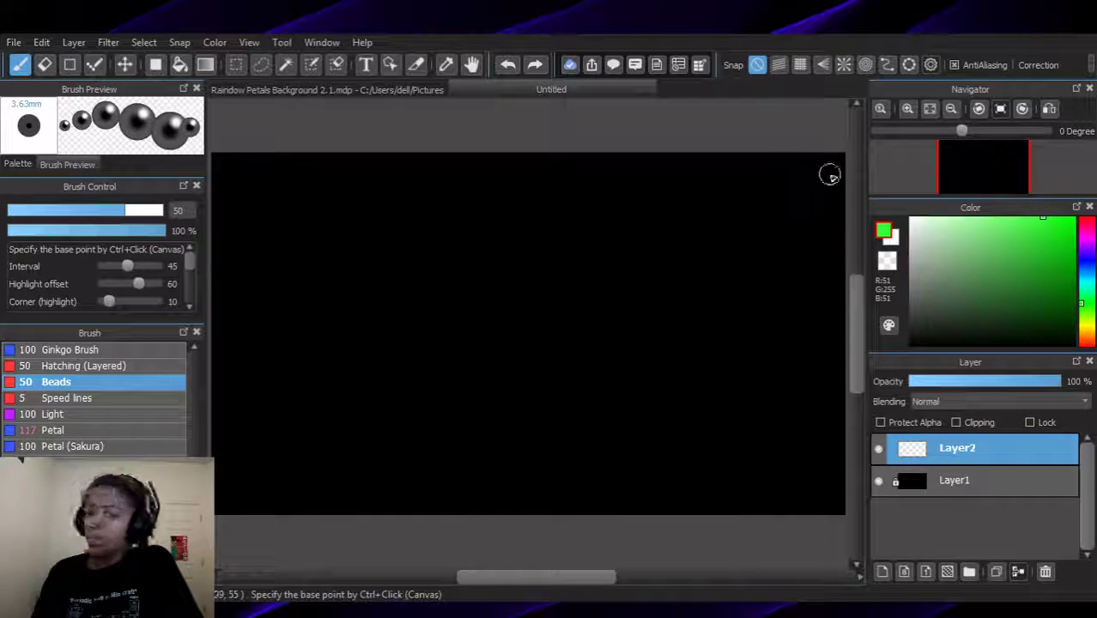
Try a beaded frame around the canvas edges with looping bead lines inside it, and clear it from the layer
{"action": "mouse_move", "coordinate": [840, 163]}
{"action": "left_mouse_down"}
{"action": "mouse_move", "coordinate": [235, 158]}
{"action": "mouse_move", "coordinate": [209, 163]}
{"action": "mouse_move", "coordinate": [215, 223]}
{"action": "left_mouse_up"}
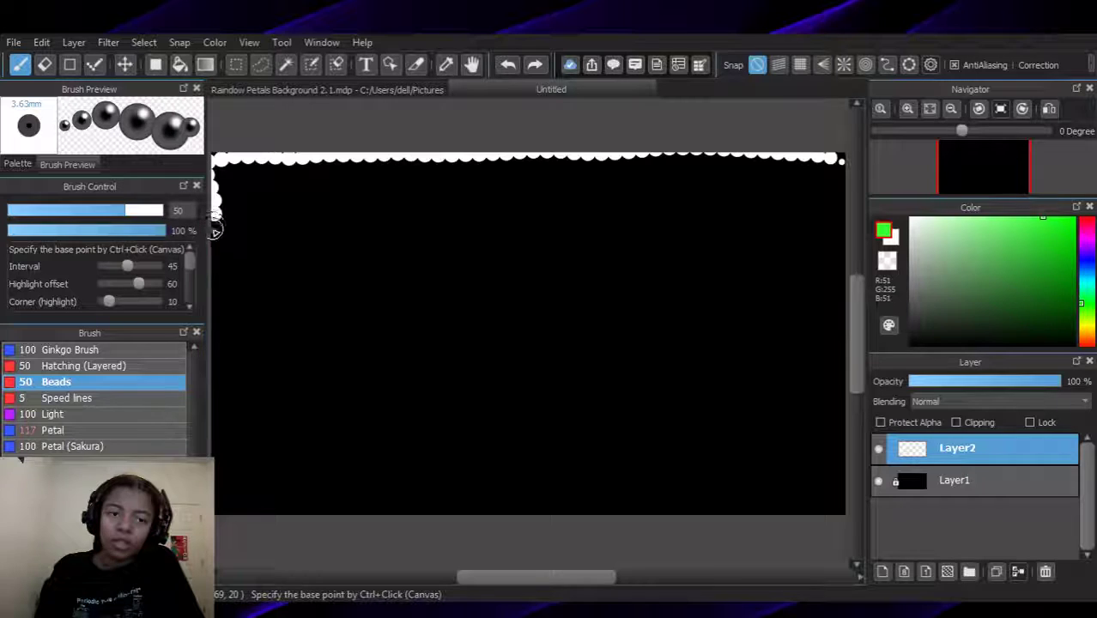
{"action": "mouse_move", "coordinate": [223, 326]}
{"action": "left_mouse_down"}
{"action": "mouse_move", "coordinate": [217, 515]}
{"action": "mouse_move", "coordinate": [701, 506]}
{"action": "mouse_move", "coordinate": [799, 517]}
{"action": "mouse_move", "coordinate": [825, 510]}
{"action": "mouse_move", "coordinate": [844, 468]}
{"action": "left_mouse_up"}
{"action": "left_click_drag", "start_coordinate": [857, 352], "coordinate": [847, 241]}
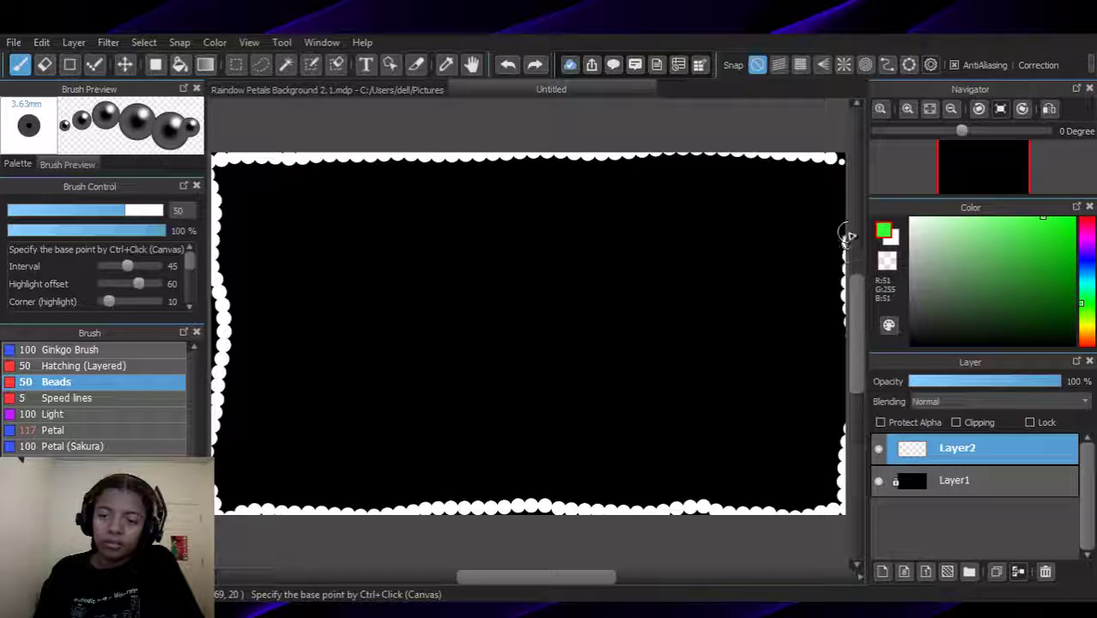
{"action": "mouse_move", "coordinate": [842, 171]}
{"action": "left_mouse_down"}
{"action": "mouse_move", "coordinate": [732, 261]}
{"action": "mouse_move", "coordinate": [629, 216]}
{"action": "mouse_move", "coordinate": [429, 201]}
{"action": "mouse_move", "coordinate": [323, 178]}
{"action": "mouse_move", "coordinate": [252, 226]}
{"action": "mouse_move", "coordinate": [245, 314]}
{"action": "mouse_move", "coordinate": [311, 292]}
{"action": "mouse_move", "coordinate": [365, 314]}
{"action": "mouse_move", "coordinate": [444, 285]}
{"action": "mouse_move", "coordinate": [513, 348]}
{"action": "mouse_move", "coordinate": [706, 392]}
{"action": "mouse_move", "coordinate": [780, 310]}
{"action": "mouse_move", "coordinate": [720, 440]}
{"action": "mouse_move", "coordinate": [516, 407]}
{"action": "mouse_move", "coordinate": [394, 449]}
{"action": "mouse_move", "coordinate": [259, 462]}
{"action": "mouse_move", "coordinate": [333, 415]}
{"action": "mouse_move", "coordinate": [551, 333]}
{"action": "left_mouse_up"}
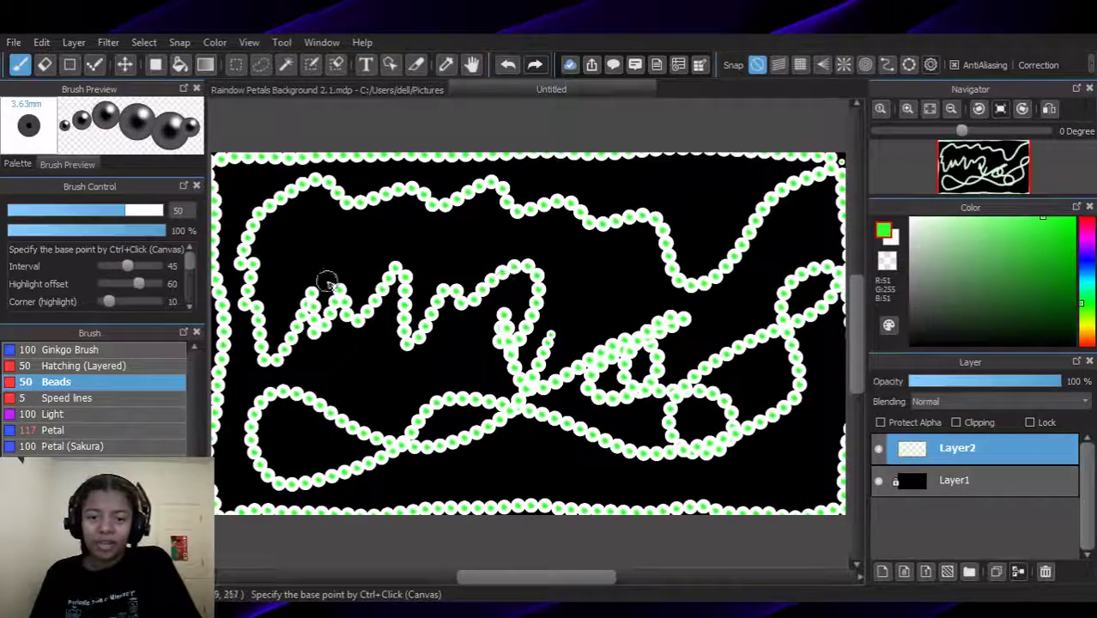
{"action": "key", "text": "Delete"}
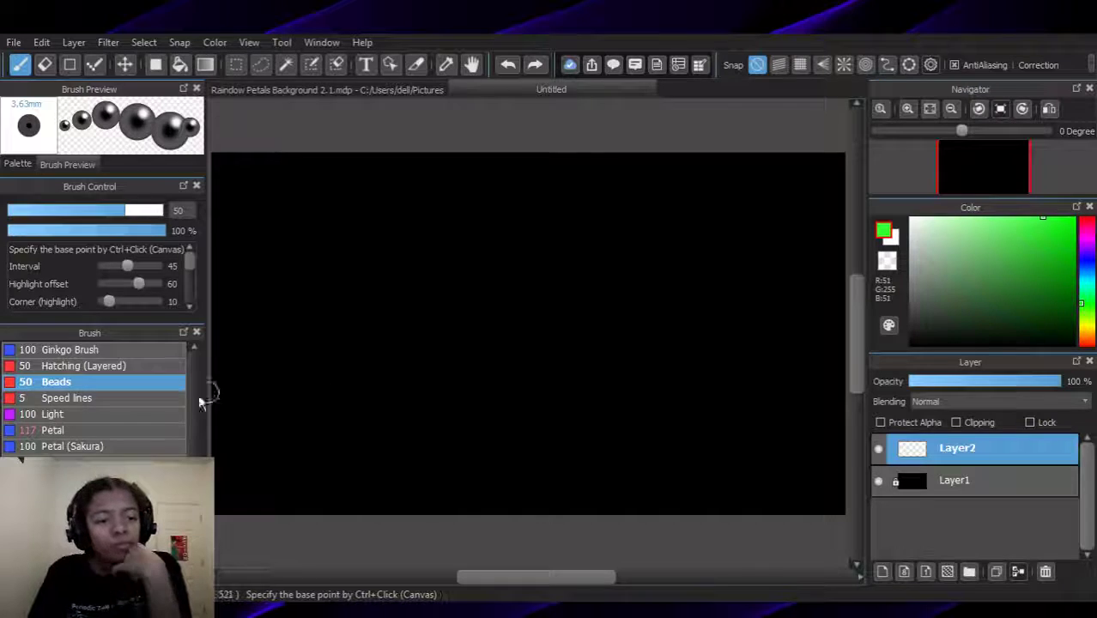
Try two curved green strokes with the Hatching (Layered) brush, undoing each one
{"action": "left_click", "coordinate": [146, 367]}
{"action": "mouse_move", "coordinate": [749, 225]}
{"action": "left_mouse_down"}
{"action": "mouse_move", "coordinate": [445, 203]}
{"action": "mouse_move", "coordinate": [461, 404]}
{"action": "mouse_move", "coordinate": [716, 430]}
{"action": "left_mouse_up"}
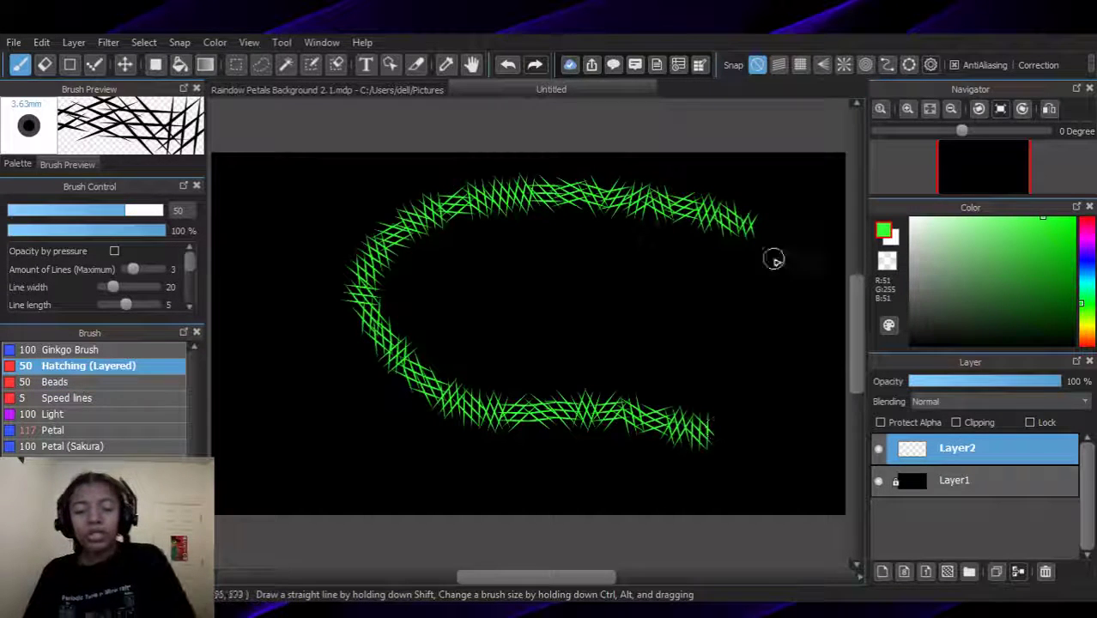
{"action": "key", "text": "ctrl+z"}
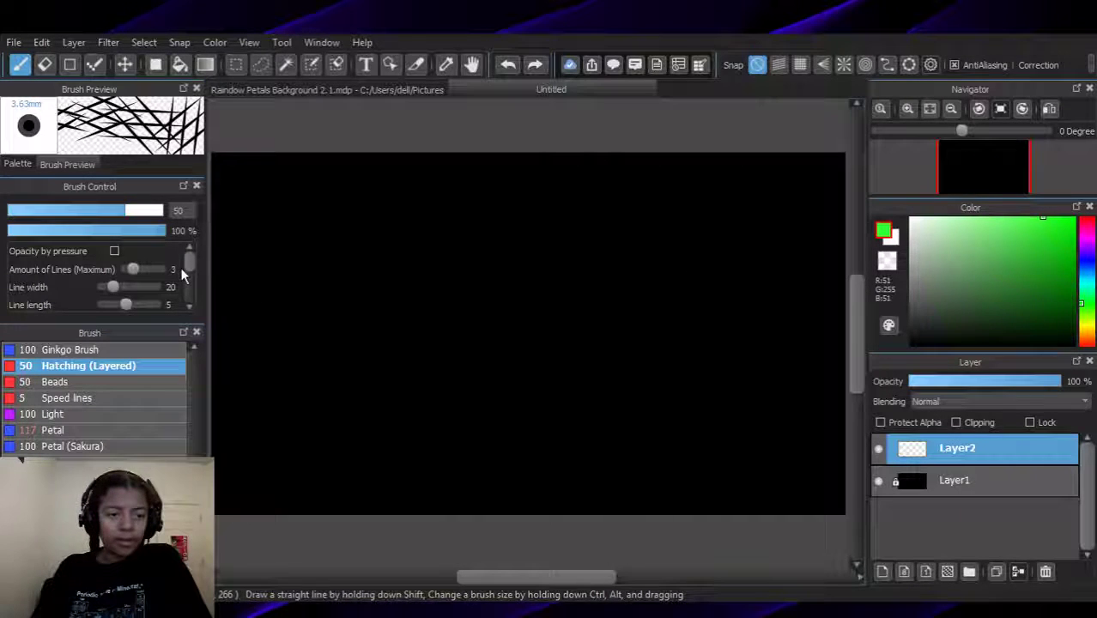
{"action": "mouse_move", "coordinate": [321, 224]}
{"action": "left_mouse_down"}
{"action": "mouse_move", "coordinate": [414, 229]}
{"action": "mouse_move", "coordinate": [573, 353]}
{"action": "mouse_move", "coordinate": [799, 278]}
{"action": "mouse_move", "coordinate": [636, 436]}
{"action": "mouse_move", "coordinate": [346, 368]}
{"action": "left_mouse_up"}
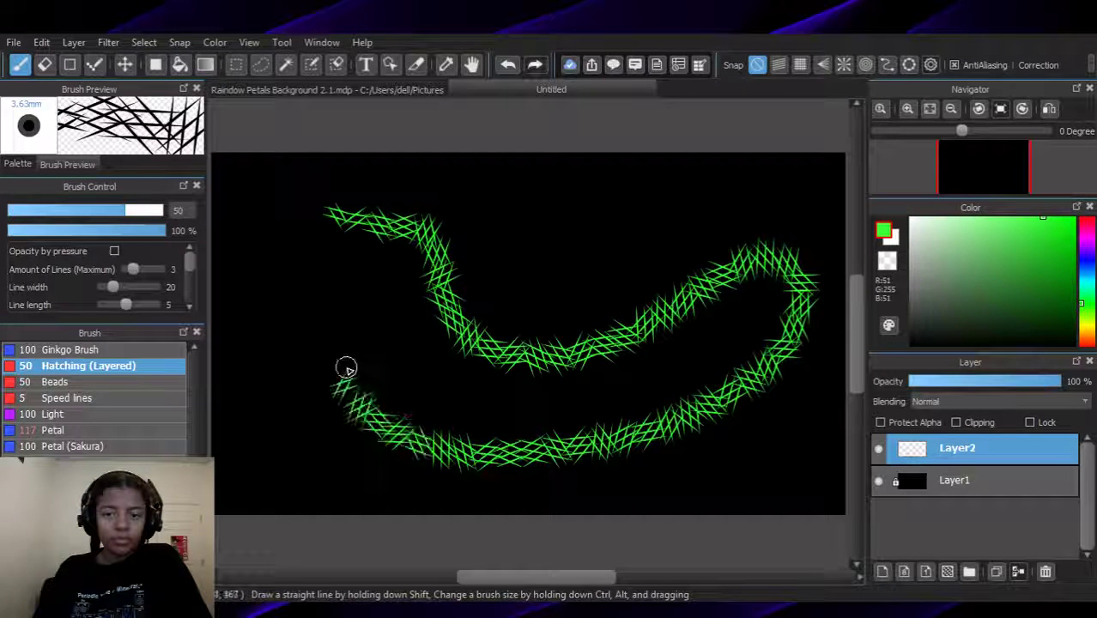
{"action": "key", "text": "ctrl+z"}
Set the Hatching (Layered) brush's Angle to 100 and test it with one stroke, undoing the stroke
{"action": "scroll", "coordinate": [180, 305], "scroll_direction": "down", "scroll_amount": 3}
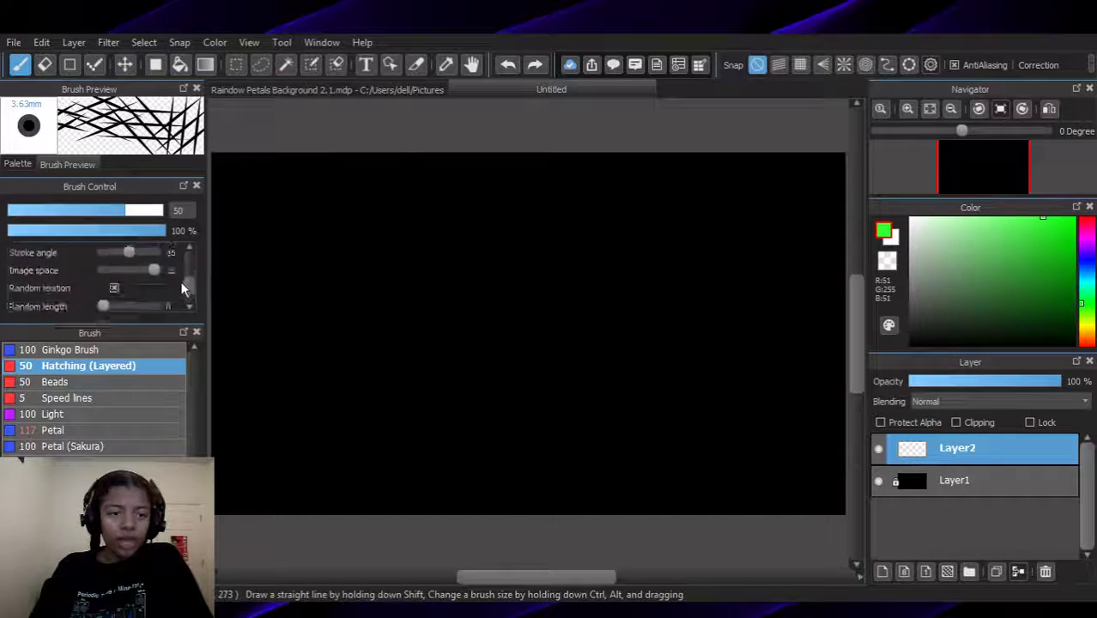
{"action": "left_click_drag", "start_coordinate": [132, 307], "coordinate": [144, 307]}
{"action": "mouse_move", "coordinate": [378, 226]}
{"action": "left_mouse_down"}
{"action": "mouse_move", "coordinate": [437, 331]}
{"action": "mouse_move", "coordinate": [669, 287]}
{"action": "mouse_move", "coordinate": [779, 347]}
{"action": "mouse_move", "coordinate": [460, 418]}
{"action": "left_mouse_up"}
{"action": "key", "text": "ctrl+z"}
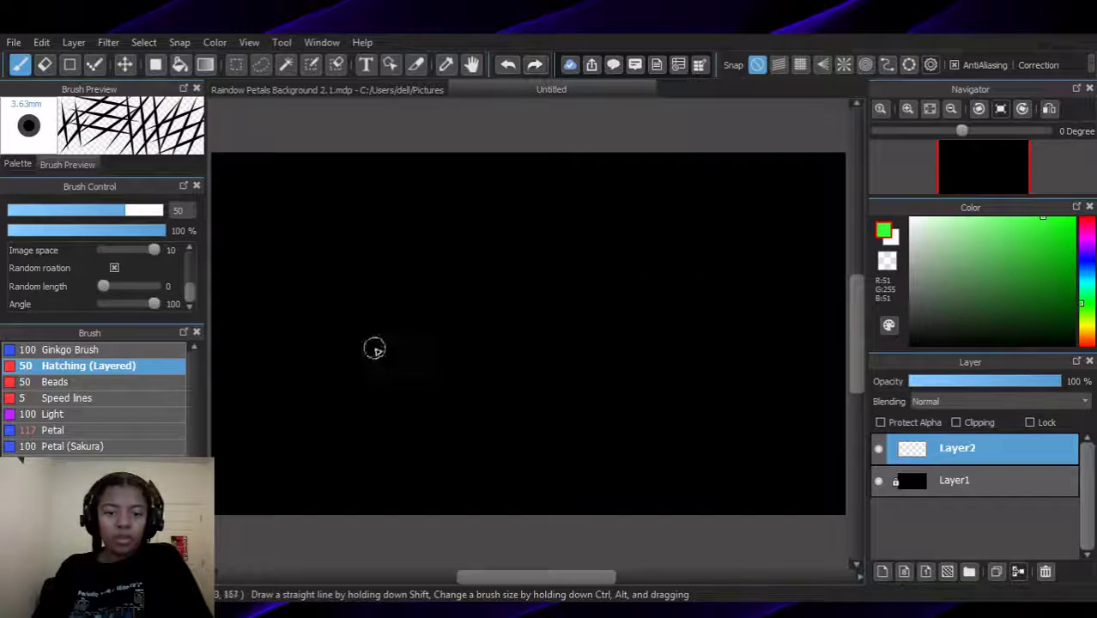
Test the hatching brush with Random length at 63 and at 99, undoing both strokes and keeping 99
{"action": "left_click_drag", "start_coordinate": [106, 288], "coordinate": [135, 287]}
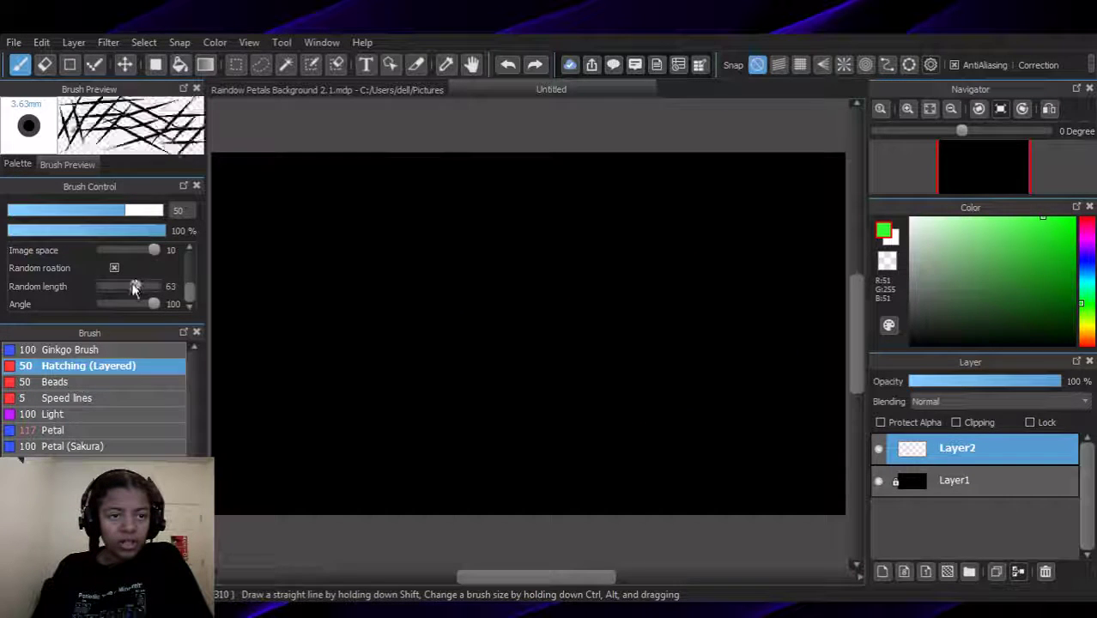
{"action": "mouse_move", "coordinate": [462, 229]}
{"action": "left_mouse_down"}
{"action": "mouse_move", "coordinate": [416, 342]}
{"action": "mouse_move", "coordinate": [787, 363]}
{"action": "mouse_move", "coordinate": [423, 453]}
{"action": "left_mouse_up"}
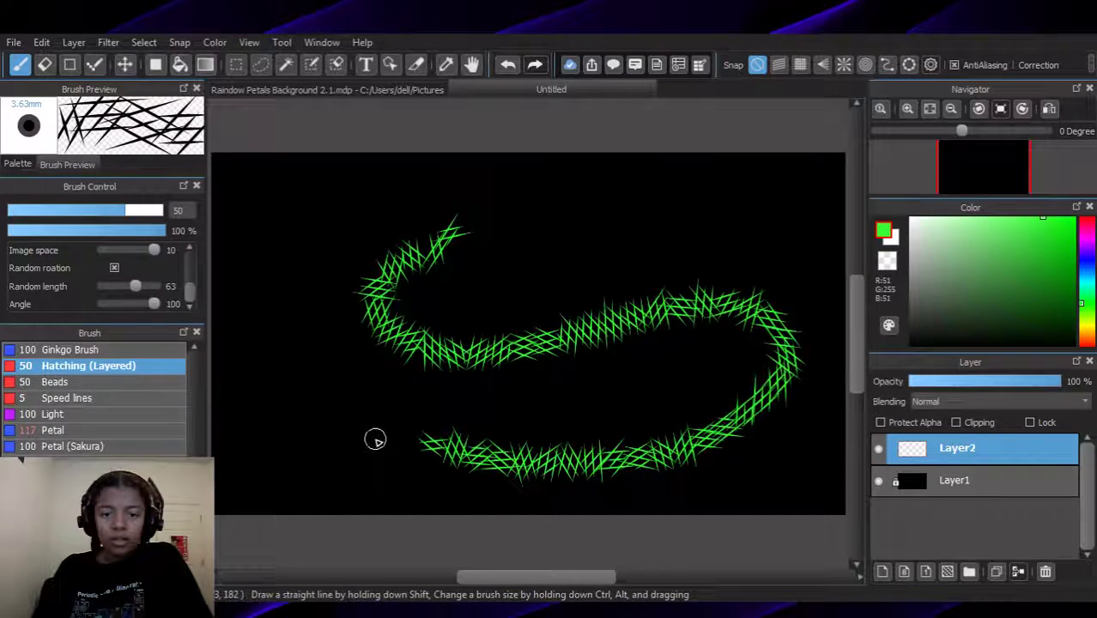
{"action": "key", "text": "ctrl+z"}
{"action": "mouse_move", "coordinate": [131, 287]}
{"action": "left_mouse_down"}
{"action": "mouse_move", "coordinate": [81, 289]}
{"action": "mouse_move", "coordinate": [172, 287]}
{"action": "left_mouse_up"}
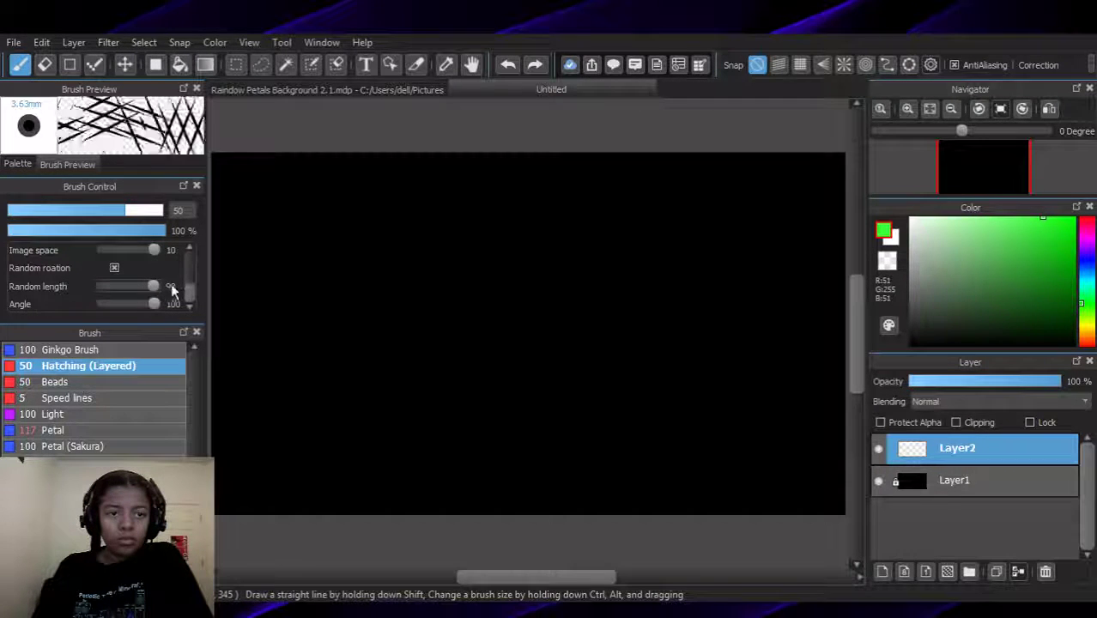
{"action": "mouse_move", "coordinate": [374, 206]}
{"action": "left_mouse_down"}
{"action": "mouse_move", "coordinate": [328, 288]}
{"action": "mouse_move", "coordinate": [511, 273]}
{"action": "mouse_move", "coordinate": [699, 235]}
{"action": "mouse_move", "coordinate": [728, 344]}
{"action": "mouse_move", "coordinate": [571, 469]}
{"action": "mouse_move", "coordinate": [437, 406]}
{"action": "mouse_move", "coordinate": [282, 386]}
{"action": "mouse_move", "coordinate": [389, 482]}
{"action": "mouse_move", "coordinate": [709, 333]}
{"action": "left_mouse_up"}
{"action": "key", "text": "ctrl+z"}
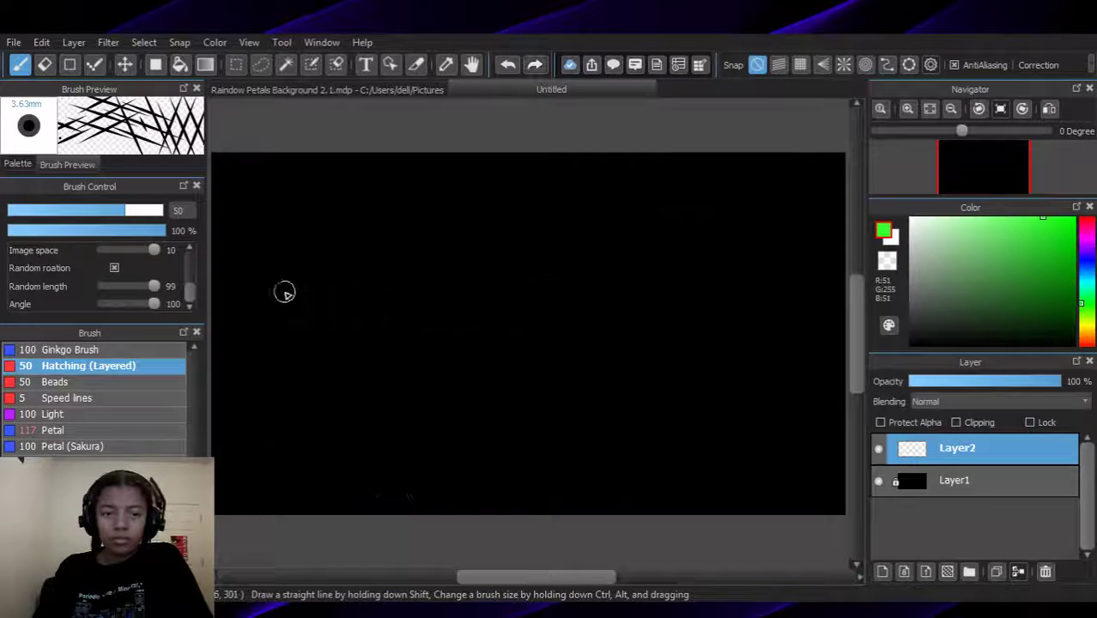
Set the hatching brush's Stroke angle to 63 and test it with one stroke, undoing the stroke
{"action": "scroll", "coordinate": [190, 296], "scroll_direction": "up", "scroll_amount": 4}
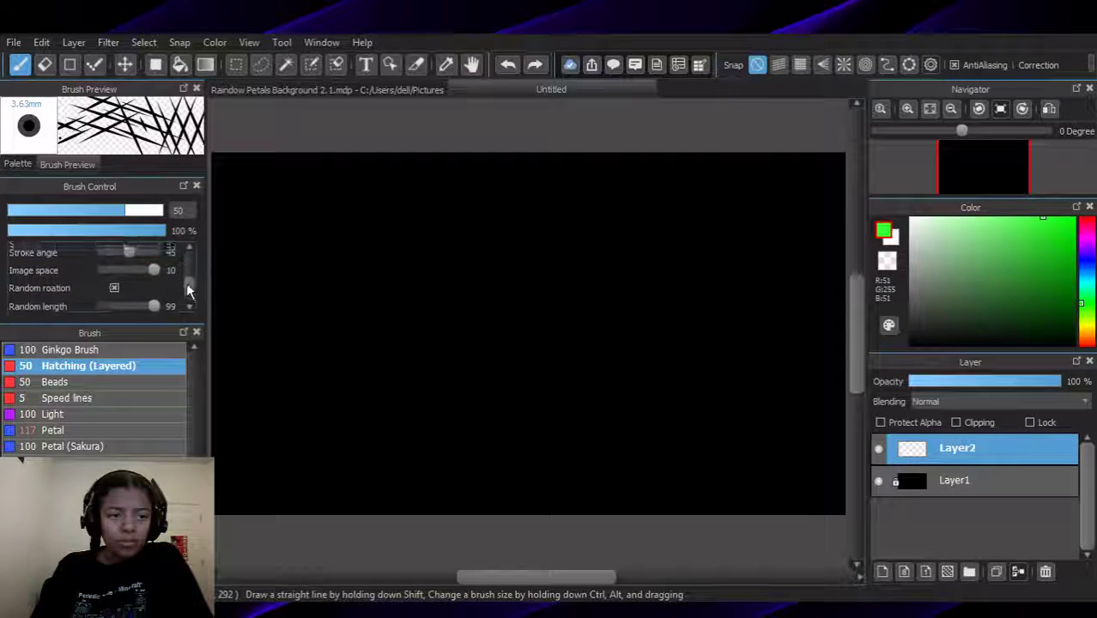
{"action": "scroll", "coordinate": [185, 271], "scroll_direction": "up", "scroll_amount": 1}
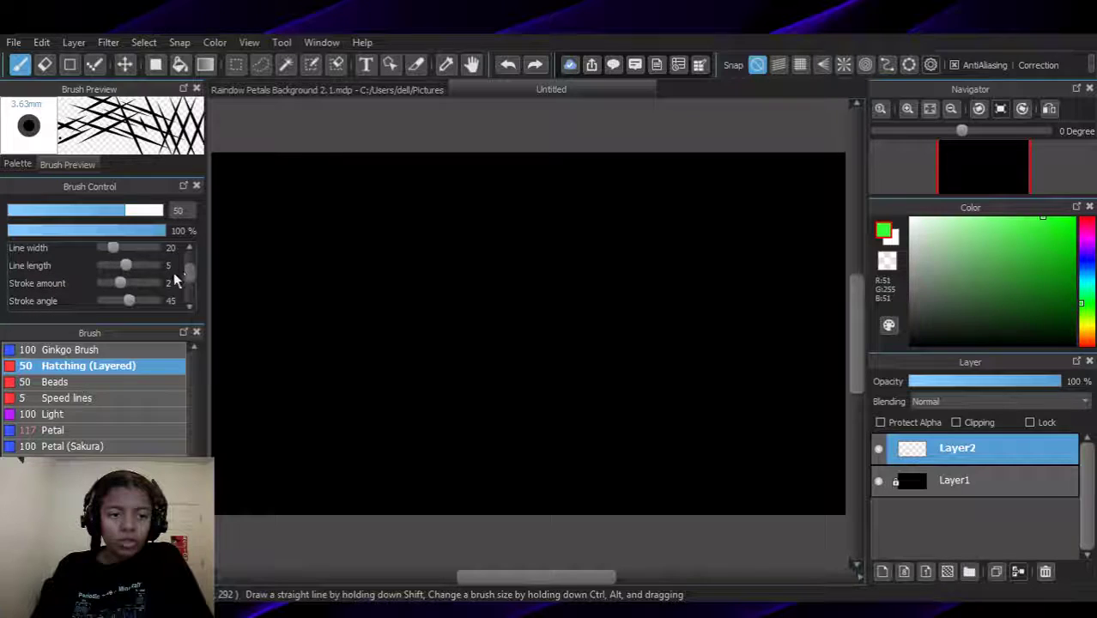
{"action": "left_click_drag", "start_coordinate": [129, 300], "coordinate": [139, 301]}
{"action": "mouse_move", "coordinate": [747, 243]}
{"action": "left_mouse_down"}
{"action": "mouse_move", "coordinate": [582, 200]}
{"action": "mouse_move", "coordinate": [528, 228]}
{"action": "mouse_move", "coordinate": [583, 336]}
{"action": "mouse_move", "coordinate": [511, 431]}
{"action": "mouse_move", "coordinate": [335, 401]}
{"action": "mouse_move", "coordinate": [272, 245]}
{"action": "mouse_move", "coordinate": [389, 204]}
{"action": "mouse_move", "coordinate": [474, 359]}
{"action": "mouse_move", "coordinate": [568, 359]}
{"action": "left_mouse_up"}
{"action": "key", "text": "ctrl+z"}
Paint a green hatching row along the canvas's upper edge and a turquoise row (R7, G235, B200) below it
{"action": "mouse_move", "coordinate": [834, 165]}
{"action": "left_mouse_down"}
{"action": "mouse_move", "coordinate": [544, 147]}
{"action": "mouse_move", "coordinate": [214, 158]}
{"action": "left_mouse_up"}
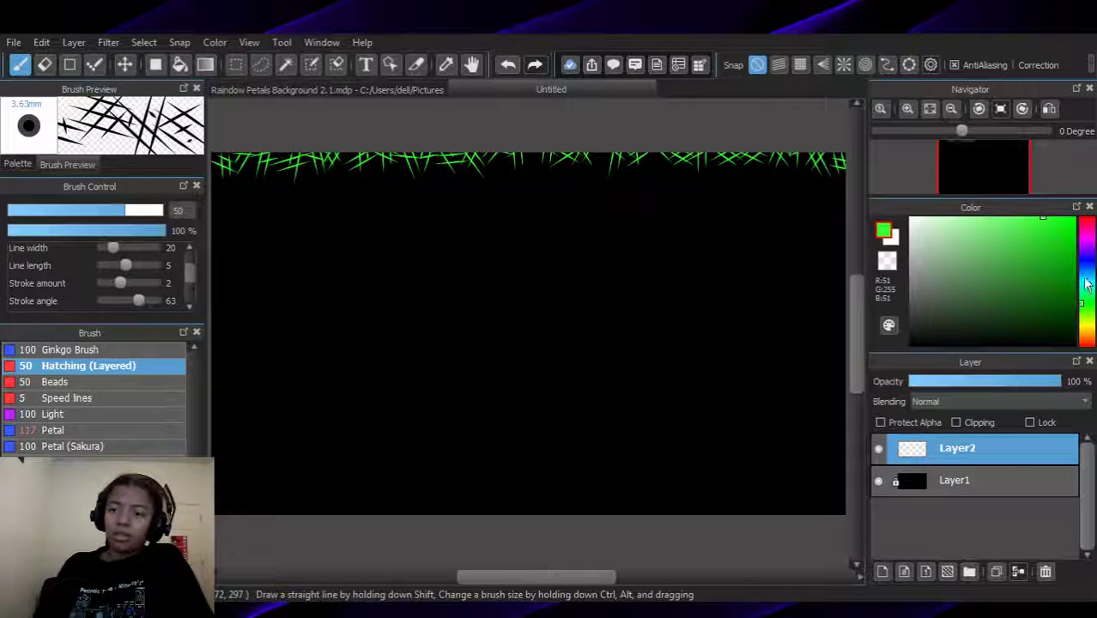
{"action": "left_click", "coordinate": [1080, 285]}
{"action": "left_click", "coordinate": [1070, 229]}
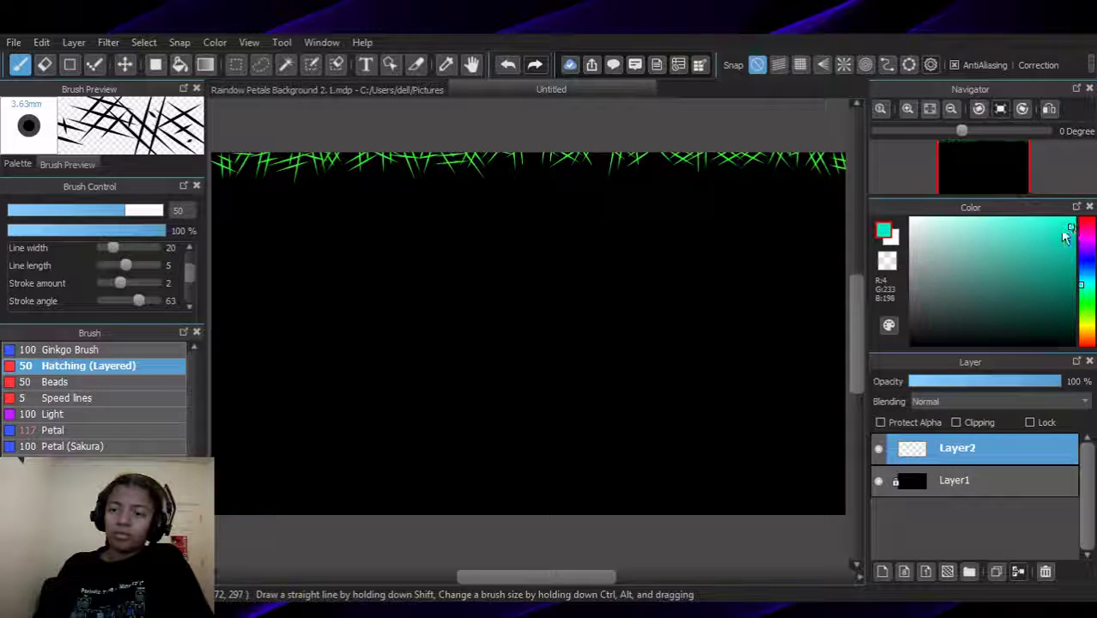
{"action": "mouse_move", "coordinate": [802, 219]}
{"action": "left_mouse_down"}
{"action": "mouse_move", "coordinate": [816, 213]}
{"action": "mouse_move", "coordinate": [213, 219]}
{"action": "left_mouse_up"}
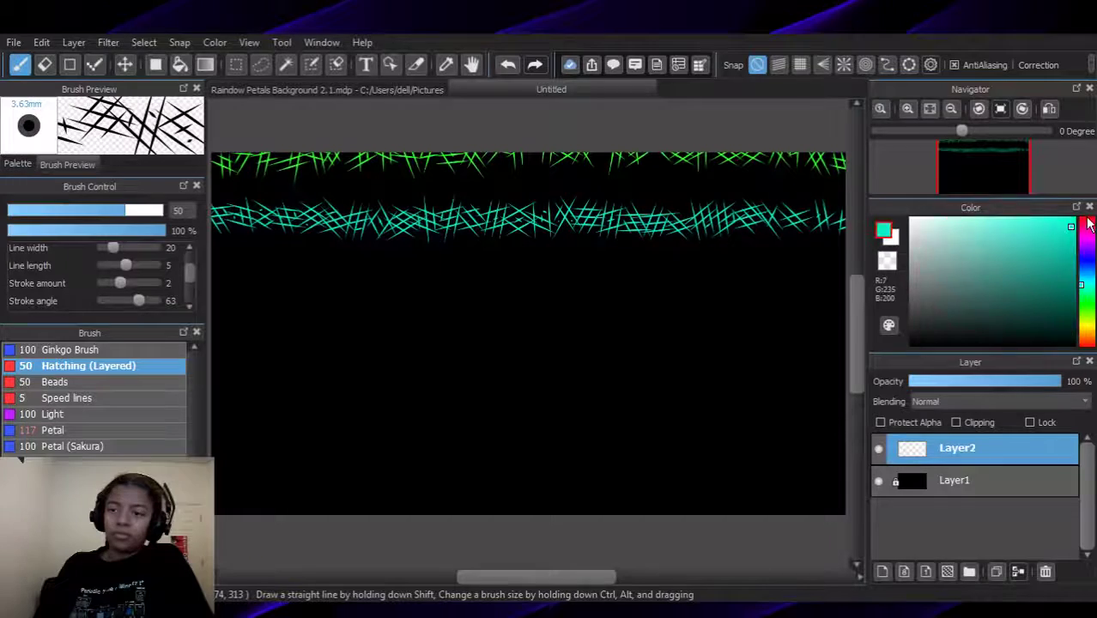
Paint a red hatching row below the turquoise one and a yellow-green row (R191, G235, B7) beneath it
{"action": "left_click", "coordinate": [1087, 222]}
{"action": "mouse_move", "coordinate": [774, 285]}
{"action": "left_mouse_down"}
{"action": "mouse_move", "coordinate": [276, 289]}
{"action": "mouse_move", "coordinate": [215, 288]}
{"action": "left_mouse_up"}
{"action": "left_click", "coordinate": [1090, 323]}
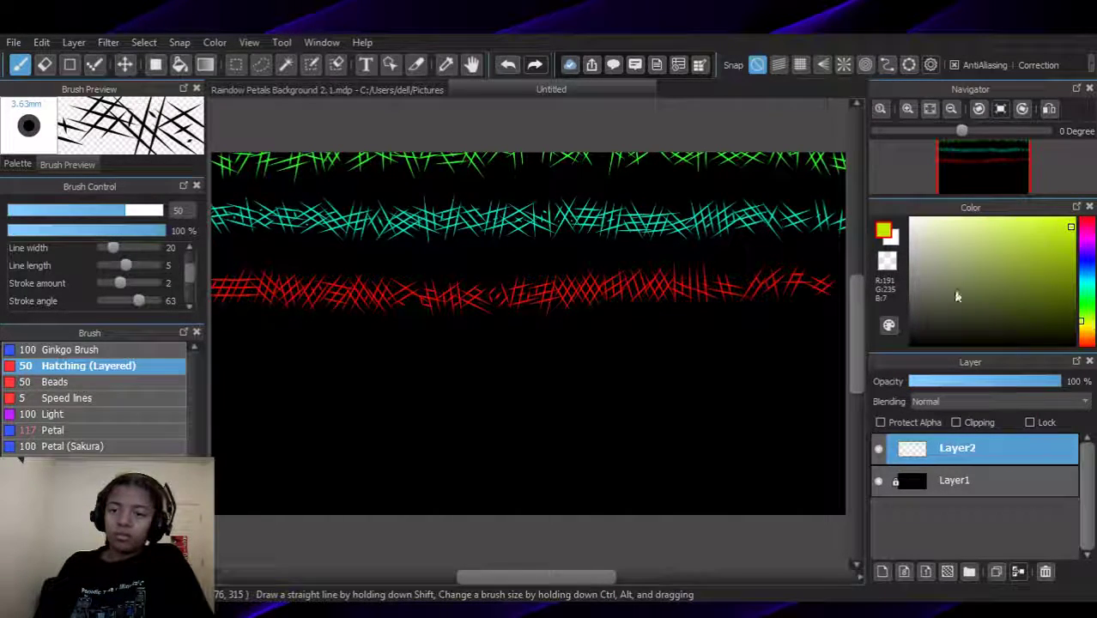
{"action": "mouse_move", "coordinate": [820, 332]}
{"action": "left_mouse_down"}
{"action": "mouse_move", "coordinate": [543, 340]}
{"action": "mouse_move", "coordinate": [215, 356]}
{"action": "left_mouse_up"}
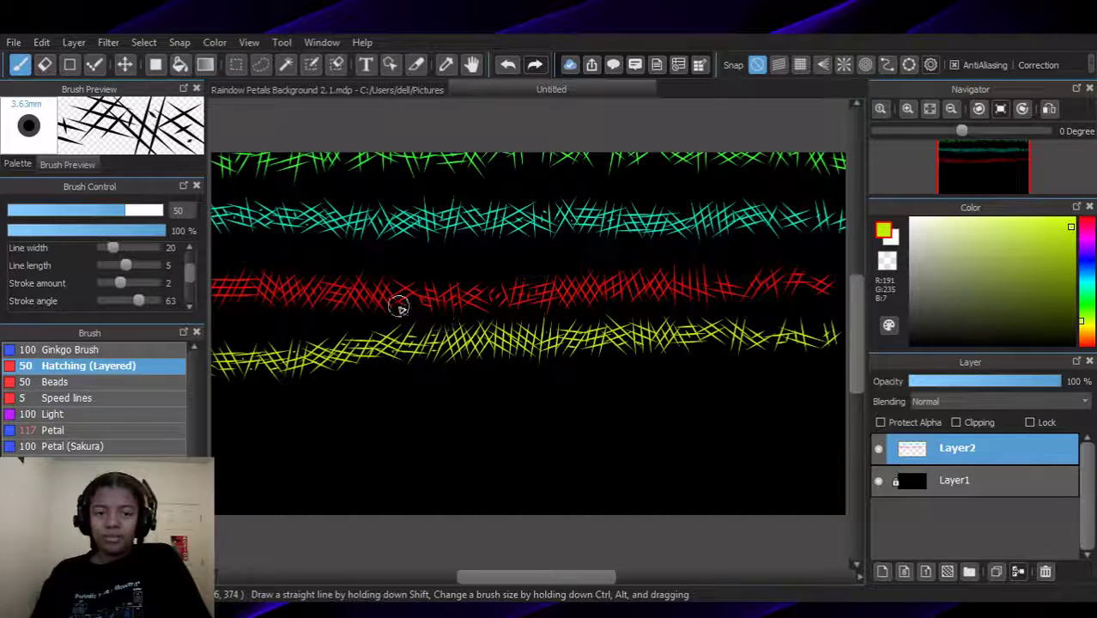
Undo all four coloured hatching rows
{"action": "key", "text": "ctrl+z"}
{"action": "key", "text": "ctrl+z"}
{"action": "key", "text": "ctrl+z"}
{"action": "key", "text": "ctrl+z"}
{"action": "scroll", "coordinate": [188, 268], "scroll_direction": "up", "scroll_amount": 1}
{"action": "scroll", "coordinate": [187, 268], "scroll_direction": "up", "scroll_amount": 2}
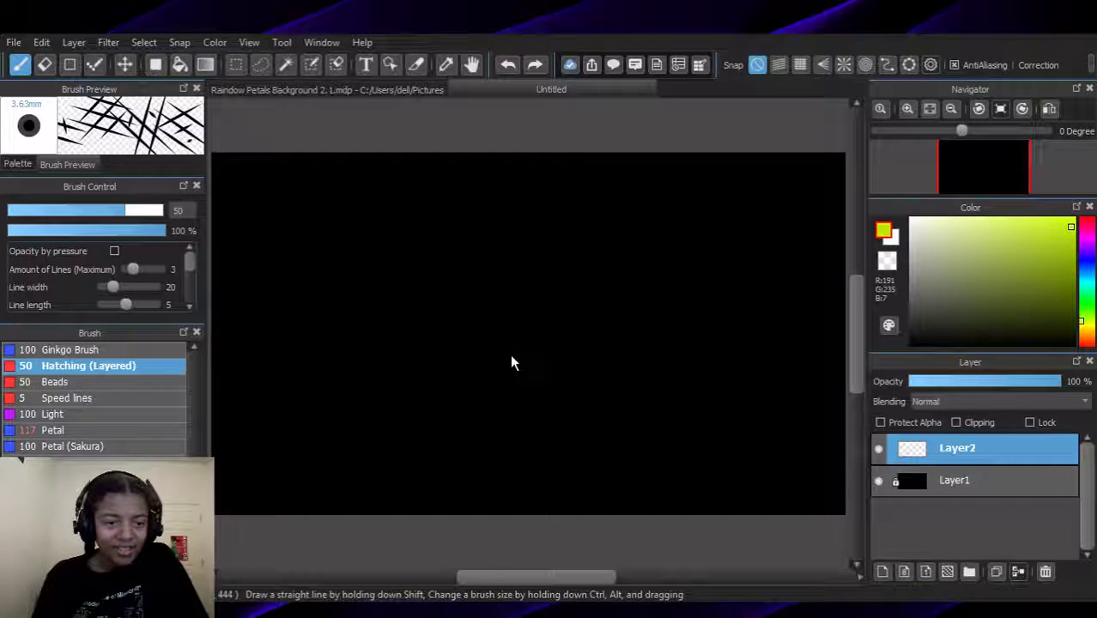
{"action": "mouse_move", "coordinate": [460, 411]}
{"action": "left_mouse_down"}
{"action": "mouse_move", "coordinate": [333, 459]}
{"action": "mouse_move", "coordinate": [359, 357]}
{"action": "left_mouse_up"}
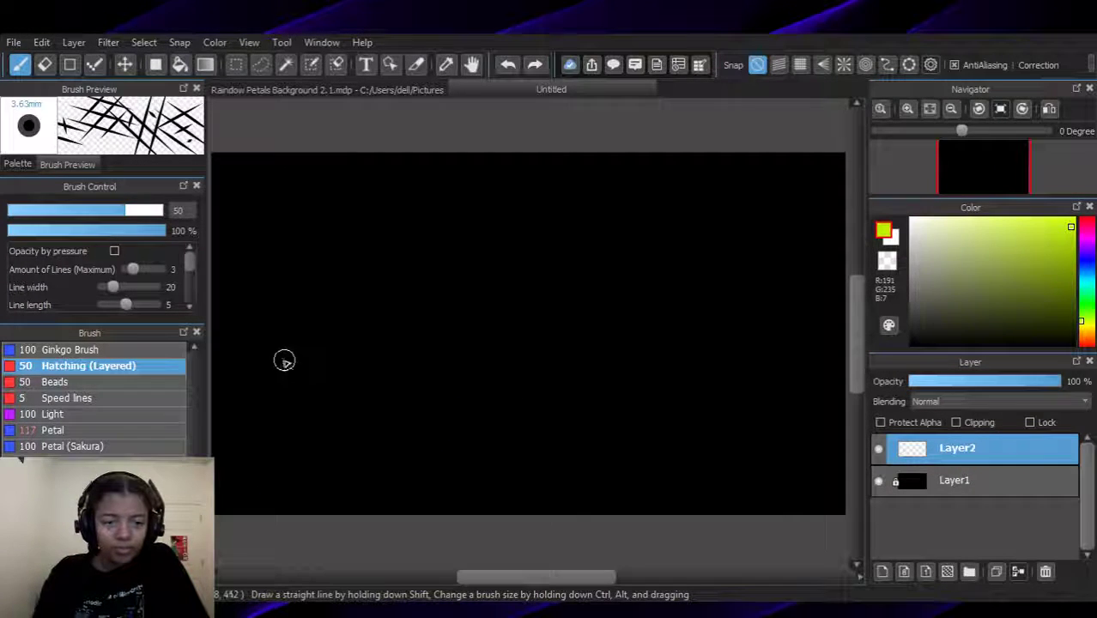
Try a yellow-green stroke with the Ginkgo Brush and undo it
{"action": "left_click", "coordinate": [194, 348]}
{"action": "left_click", "coordinate": [194, 348]}
{"action": "left_click", "coordinate": [194, 347]}
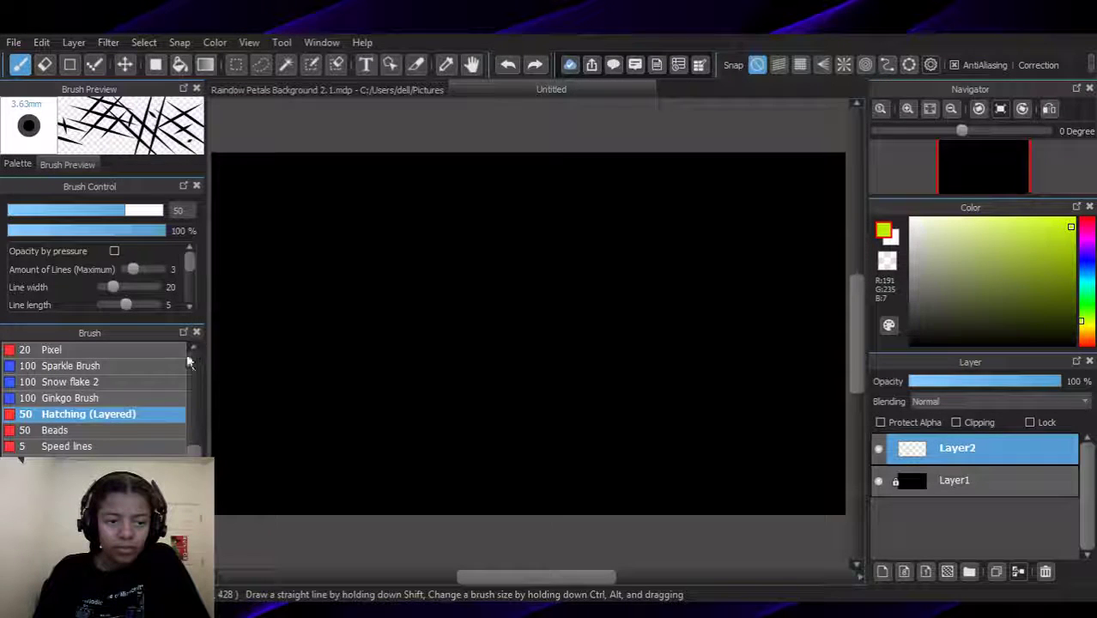
{"action": "left_click", "coordinate": [142, 398]}
{"action": "mouse_move", "coordinate": [305, 227]}
{"action": "left_mouse_down"}
{"action": "mouse_move", "coordinate": [309, 248]}
{"action": "mouse_move", "coordinate": [519, 255]}
{"action": "mouse_move", "coordinate": [656, 385]}
{"action": "mouse_move", "coordinate": [451, 419]}
{"action": "left_mouse_up"}
{"action": "key", "text": "ctrl+z"}
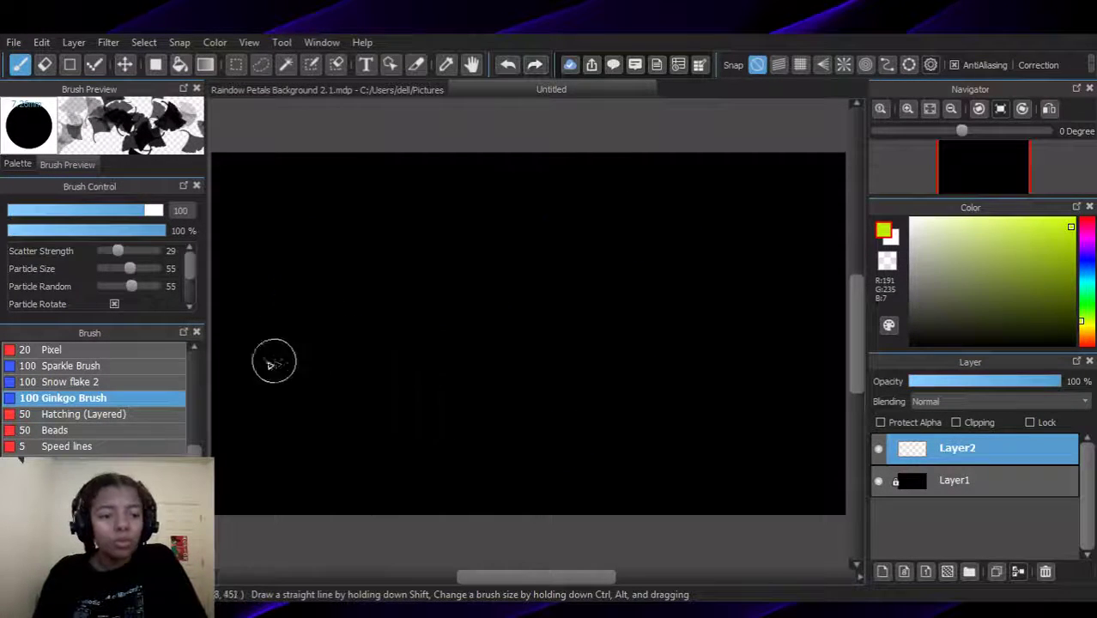
Paint a winding yellow-green stroke from the upper middle to the lower edge of the canvas with the Snow flake 2 brush
{"action": "left_click", "coordinate": [135, 383]}
{"action": "mouse_move", "coordinate": [580, 209]}
{"action": "left_mouse_down"}
{"action": "mouse_move", "coordinate": [385, 332]}
{"action": "mouse_move", "coordinate": [357, 501]}
{"action": "left_mouse_up"}
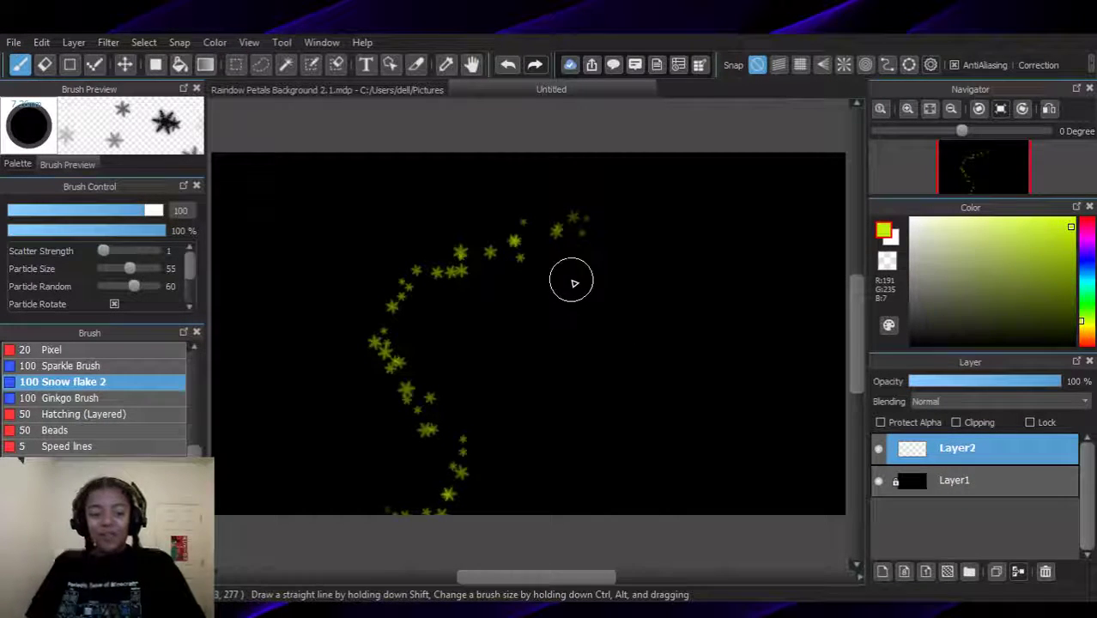
Undo the winding snowflake stroke, try a dense yellow-green snowflake scribble across the canvas, and undo it
{"action": "key", "text": "ctrl+z"}
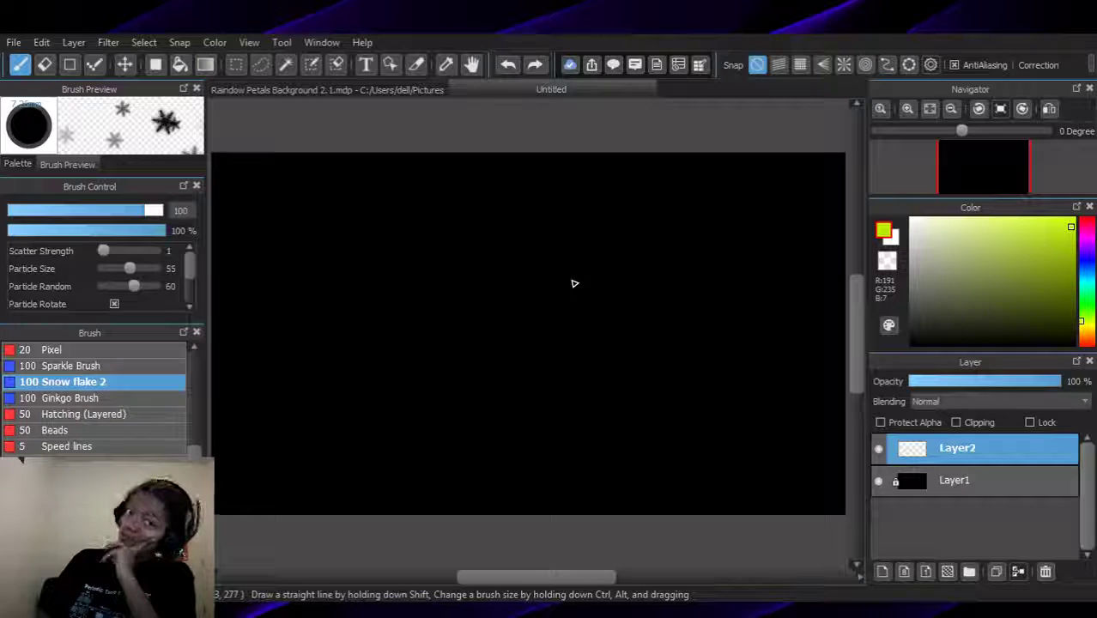
{"action": "mouse_move", "coordinate": [801, 208]}
{"action": "left_mouse_down"}
{"action": "mouse_move", "coordinate": [771, 198]}
{"action": "mouse_move", "coordinate": [706, 391]}
{"action": "mouse_move", "coordinate": [594, 343]}
{"action": "mouse_move", "coordinate": [508, 215]}
{"action": "mouse_move", "coordinate": [504, 368]}
{"action": "mouse_move", "coordinate": [331, 461]}
{"action": "mouse_move", "coordinate": [334, 207]}
{"action": "mouse_move", "coordinate": [364, 480]}
{"action": "mouse_move", "coordinate": [491, 242]}
{"action": "mouse_move", "coordinate": [509, 281]}
{"action": "mouse_move", "coordinate": [493, 298]}
{"action": "mouse_move", "coordinate": [566, 395]}
{"action": "mouse_move", "coordinate": [625, 410]}
{"action": "mouse_move", "coordinate": [520, 388]}
{"action": "mouse_move", "coordinate": [634, 510]}
{"action": "mouse_move", "coordinate": [596, 340]}
{"action": "mouse_move", "coordinate": [666, 424]}
{"action": "mouse_move", "coordinate": [740, 312]}
{"action": "mouse_move", "coordinate": [576, 291]}
{"action": "mouse_move", "coordinate": [455, 169]}
{"action": "mouse_move", "coordinate": [290, 231]}
{"action": "mouse_move", "coordinate": [296, 290]}
{"action": "mouse_move", "coordinate": [426, 402]}
{"action": "left_mouse_up"}
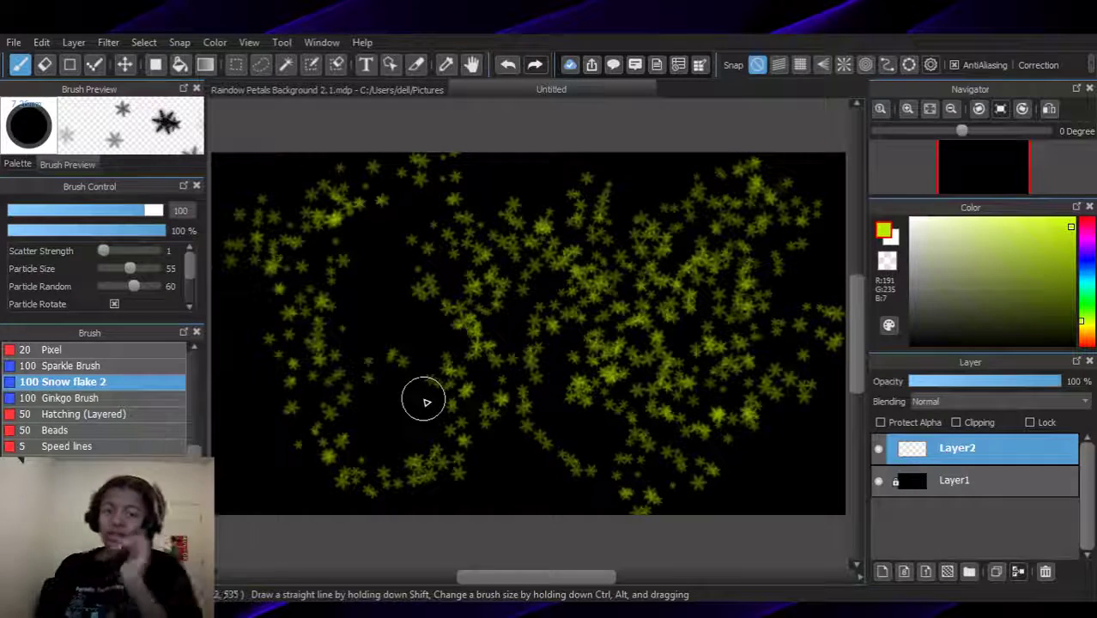
{"action": "key", "text": "ctrl+z"}
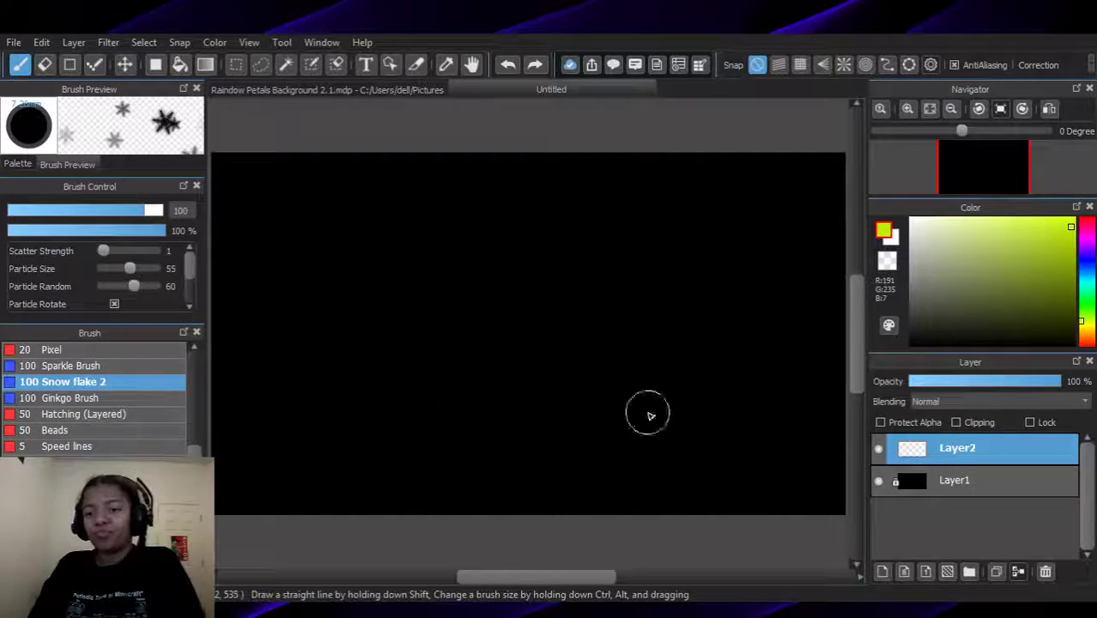
Set the snowflake brush's Color Jitter to 100, test it with a winding red stroke (R255, G0, B4), and undo the stroke
{"action": "scroll", "coordinate": [192, 282], "scroll_direction": "down", "scroll_amount": 3}
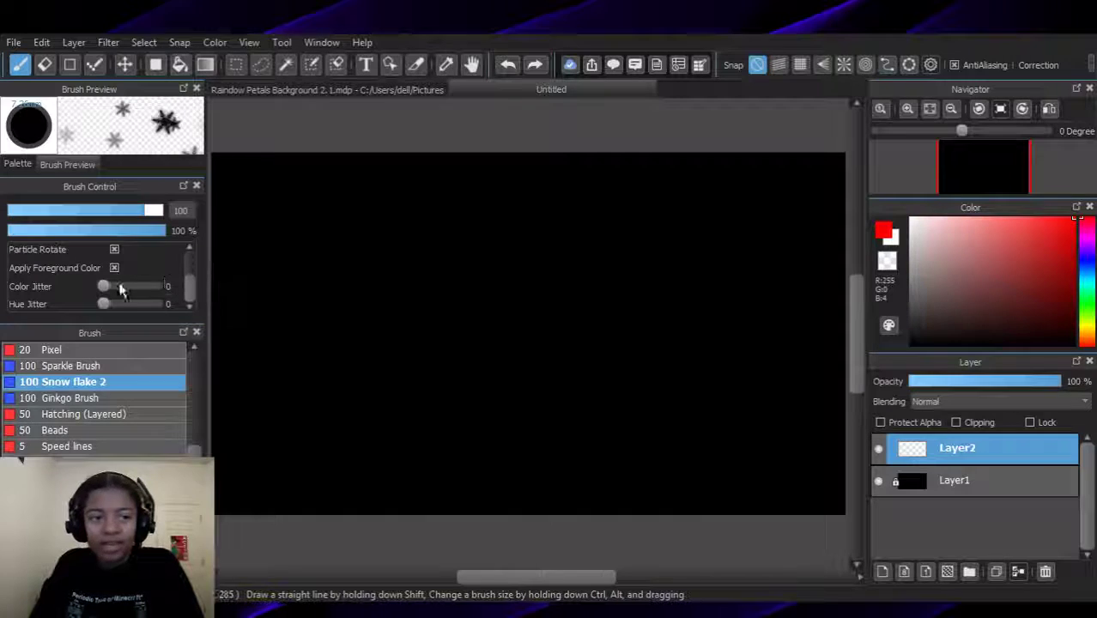
{"action": "left_click_drag", "start_coordinate": [104, 286], "coordinate": [155, 286]}
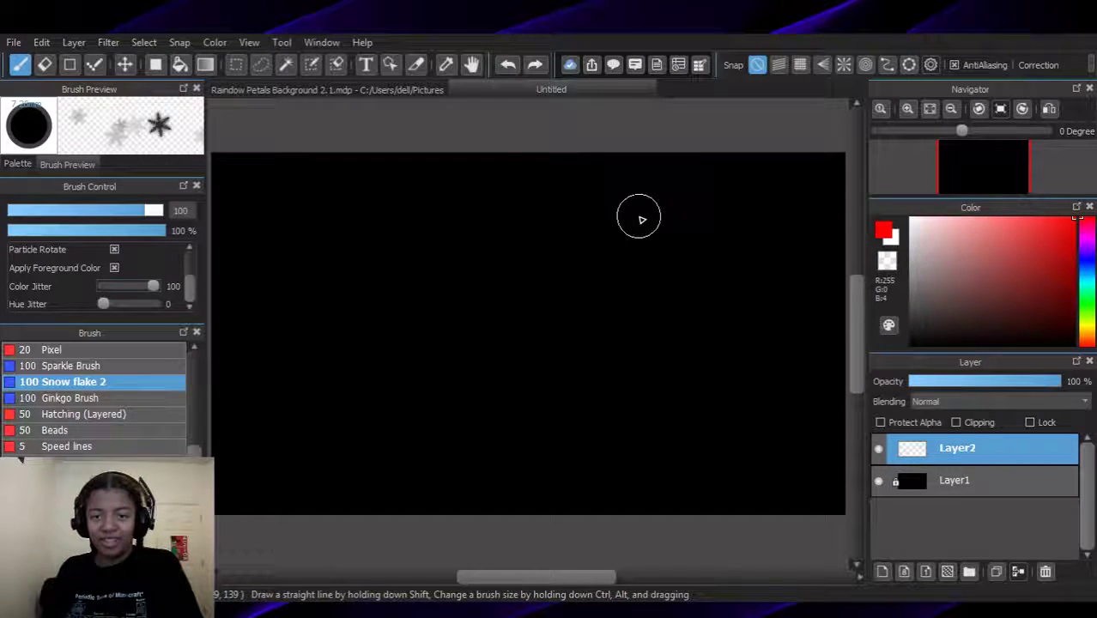
{"action": "mouse_move", "coordinate": [732, 187]}
{"action": "left_mouse_down"}
{"action": "mouse_move", "coordinate": [592, 227]}
{"action": "mouse_move", "coordinate": [526, 208]}
{"action": "mouse_move", "coordinate": [396, 202]}
{"action": "mouse_move", "coordinate": [308, 285]}
{"action": "mouse_move", "coordinate": [384, 346]}
{"action": "mouse_move", "coordinate": [577, 310]}
{"action": "mouse_move", "coordinate": [750, 300]}
{"action": "mouse_move", "coordinate": [742, 392]}
{"action": "mouse_move", "coordinate": [546, 431]}
{"action": "left_mouse_up"}
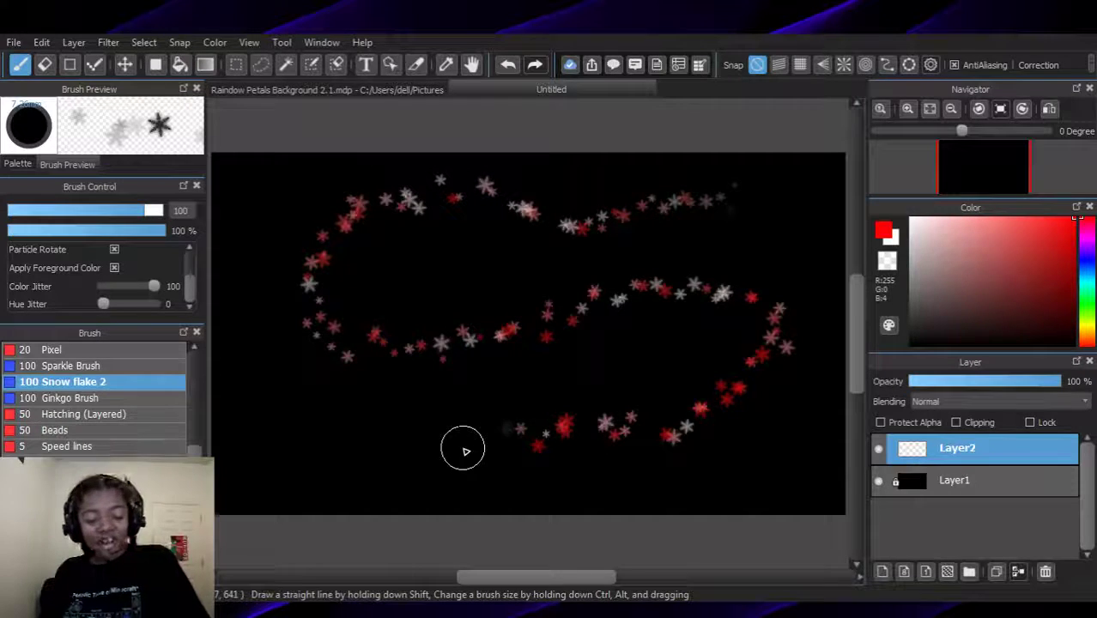
{"action": "key", "text": "ctrl+z"}
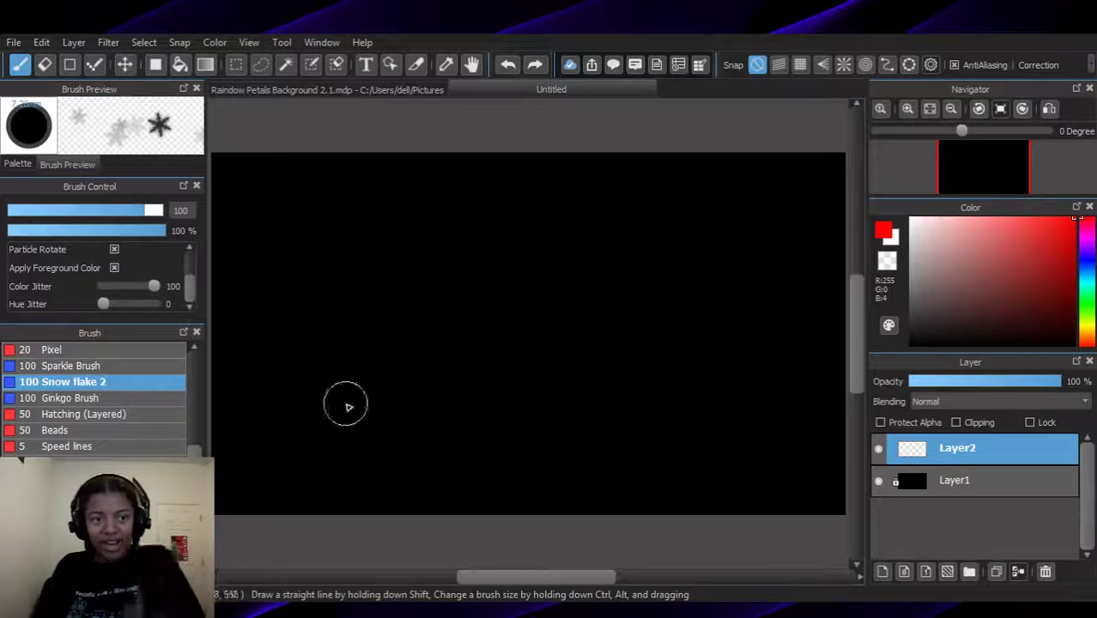
Set the snowflake brush's Particle Size to 100, test it with a looping red stroke, and clear the layer
{"action": "mouse_move", "coordinate": [191, 296]}
{"action": "left_mouse_down"}
{"action": "mouse_move", "coordinate": [190, 261]}
{"action": "mouse_move", "coordinate": [156, 268]}
{"action": "left_mouse_up"}
{"action": "mouse_move", "coordinate": [631, 229]}
{"action": "left_mouse_down"}
{"action": "mouse_move", "coordinate": [314, 375]}
{"action": "mouse_move", "coordinate": [668, 477]}
{"action": "left_mouse_up"}
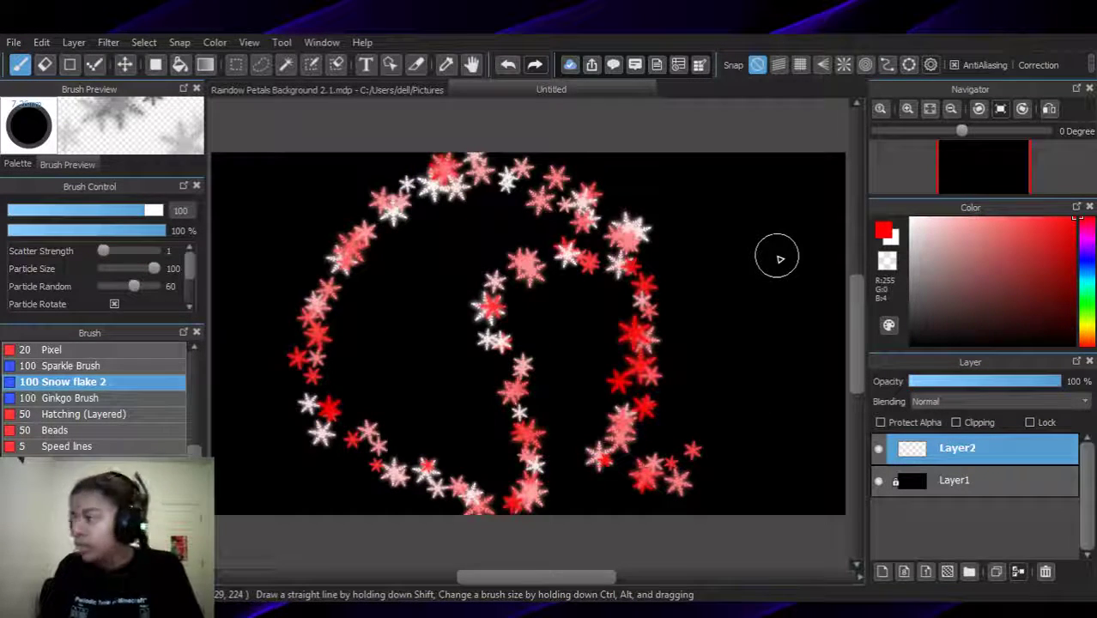
{"action": "key", "text": "Delete"}
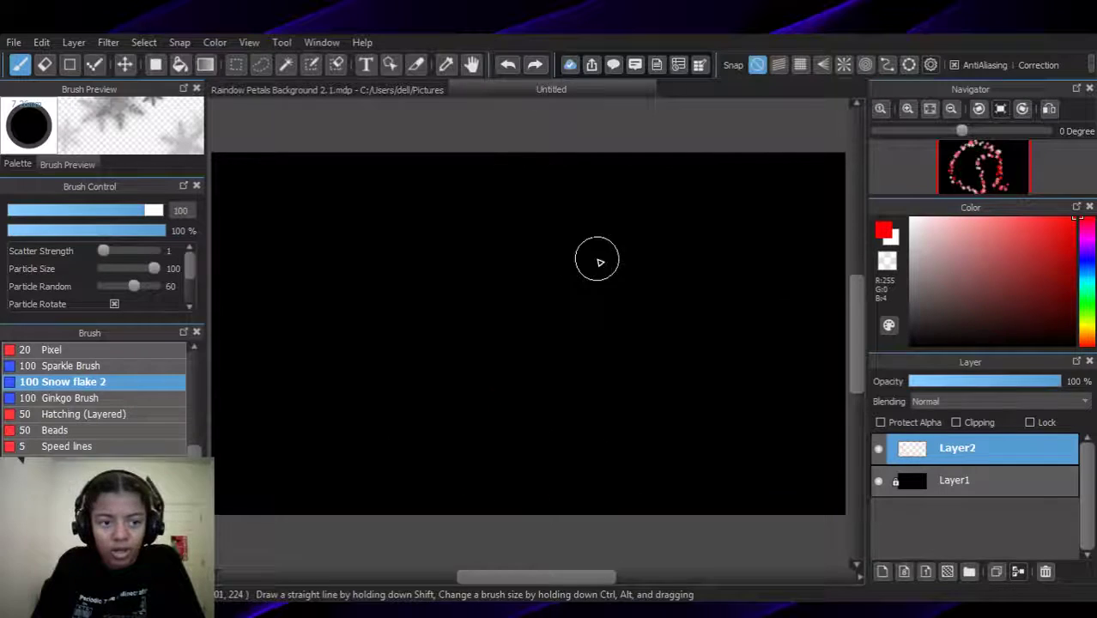
Try Particle Size 25 with a red test stroke, then return to 100 with another test stroke, clearing the layer each time
{"action": "left_click_drag", "start_coordinate": [153, 268], "coordinate": [116, 272]}
{"action": "mouse_move", "coordinate": [532, 264]}
{"action": "left_mouse_down"}
{"action": "mouse_move", "coordinate": [534, 213]}
{"action": "mouse_move", "coordinate": [411, 507]}
{"action": "mouse_move", "coordinate": [627, 417]}
{"action": "mouse_move", "coordinate": [648, 348]}
{"action": "left_mouse_up"}
{"action": "key", "text": "Delete"}
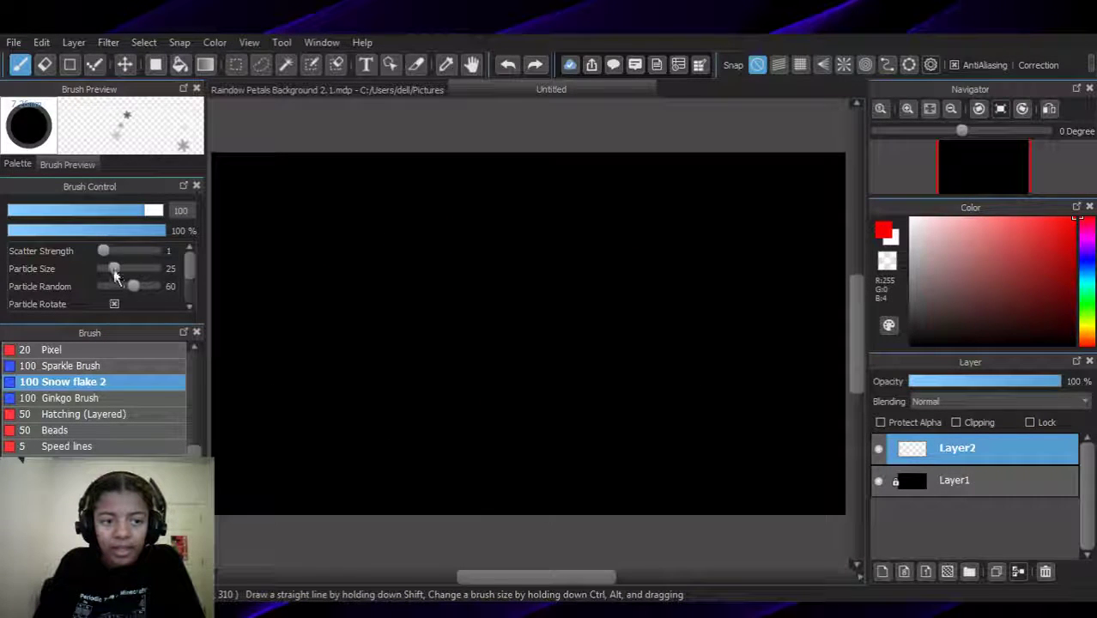
{"action": "left_click_drag", "start_coordinate": [113, 268], "coordinate": [153, 268]}
{"action": "mouse_move", "coordinate": [652, 247]}
{"action": "left_mouse_down"}
{"action": "mouse_move", "coordinate": [330, 458]}
{"action": "mouse_move", "coordinate": [678, 473]}
{"action": "left_mouse_up"}
{"action": "key", "text": "Delete"}
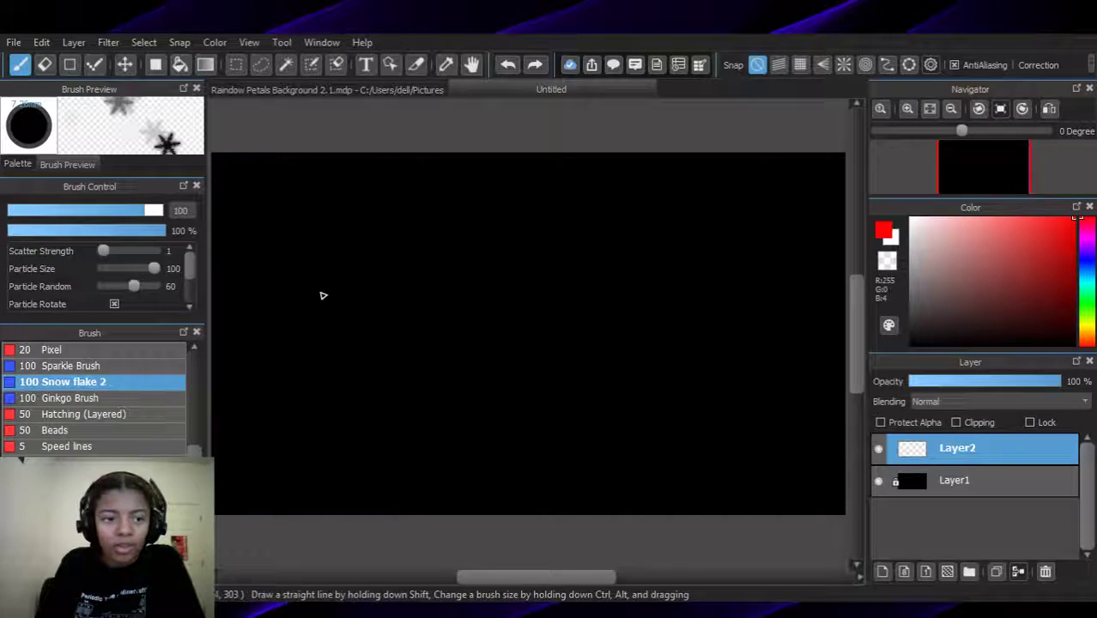
Set the brush's Particle Random to 100, test it with looping red snowflake strokes, and clear the layer
{"action": "left_click_drag", "start_coordinate": [137, 289], "coordinate": [154, 286]}
{"action": "mouse_move", "coordinate": [470, 230]}
{"action": "left_mouse_down"}
{"action": "mouse_move", "coordinate": [448, 275]}
{"action": "mouse_move", "coordinate": [304, 223]}
{"action": "mouse_move", "coordinate": [724, 352]}
{"action": "mouse_move", "coordinate": [588, 473]}
{"action": "mouse_move", "coordinate": [595, 296]}
{"action": "mouse_move", "coordinate": [661, 313]}
{"action": "mouse_move", "coordinate": [699, 302]}
{"action": "left_mouse_up"}
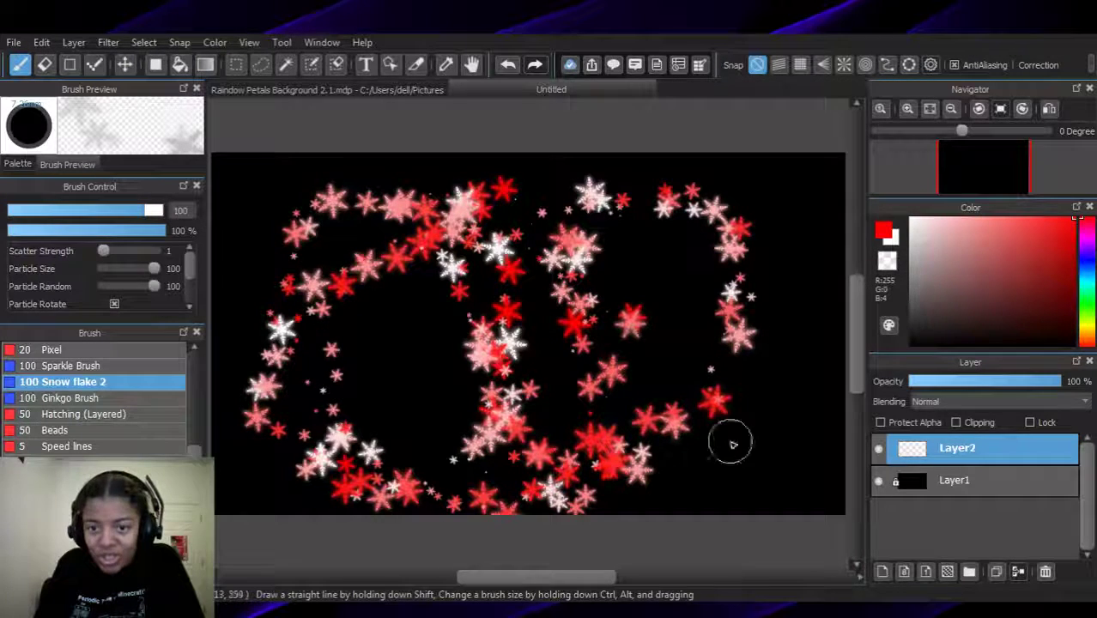
{"action": "key", "text": "Delete"}
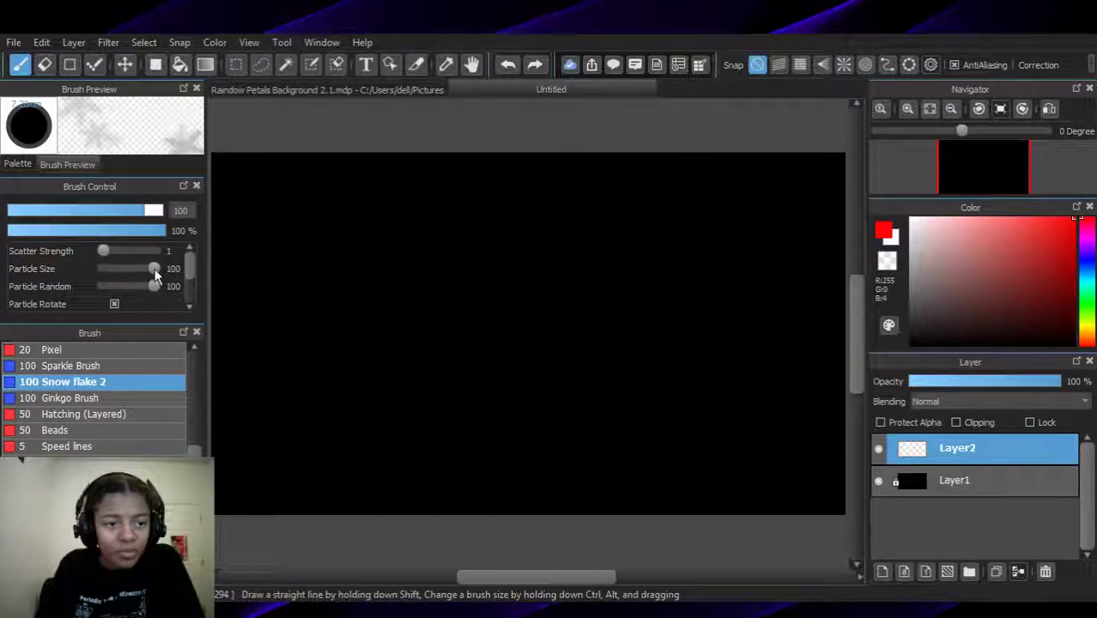
Try Scatter Strength 100 with a freehand red stroke and a row along the canvas's upper edge, clearing each one
{"action": "mouse_move", "coordinate": [644, 207]}
{"action": "left_mouse_down"}
{"action": "mouse_move", "coordinate": [607, 204]}
{"action": "mouse_move", "coordinate": [422, 456]}
{"action": "mouse_move", "coordinate": [279, 311]}
{"action": "left_mouse_up"}
{"action": "key", "text": "Delete"}
{"action": "left_click_drag", "start_coordinate": [833, 176], "coordinate": [215, 172]}
{"action": "key", "text": "Delete"}
Paint a dense red snowflake row along the upper edge and an orange row (R255, G81, B0) beneath it, and undo both
{"action": "mouse_move", "coordinate": [837, 165]}
{"action": "left_mouse_down"}
{"action": "mouse_move", "coordinate": [475, 157]}
{"action": "mouse_move", "coordinate": [216, 169]}
{"action": "left_mouse_up"}
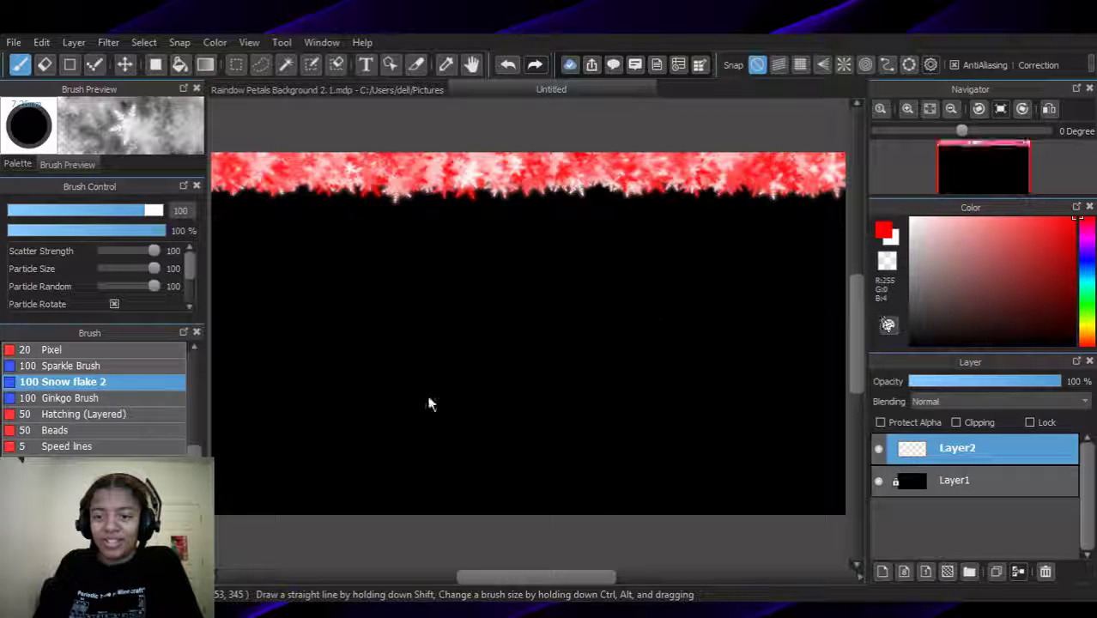
{"action": "left_click", "coordinate": [1085, 338]}
{"action": "mouse_move", "coordinate": [841, 209]}
{"action": "left_mouse_down"}
{"action": "mouse_move", "coordinate": [305, 209]}
{"action": "mouse_move", "coordinate": [211, 208]}
{"action": "left_mouse_up"}
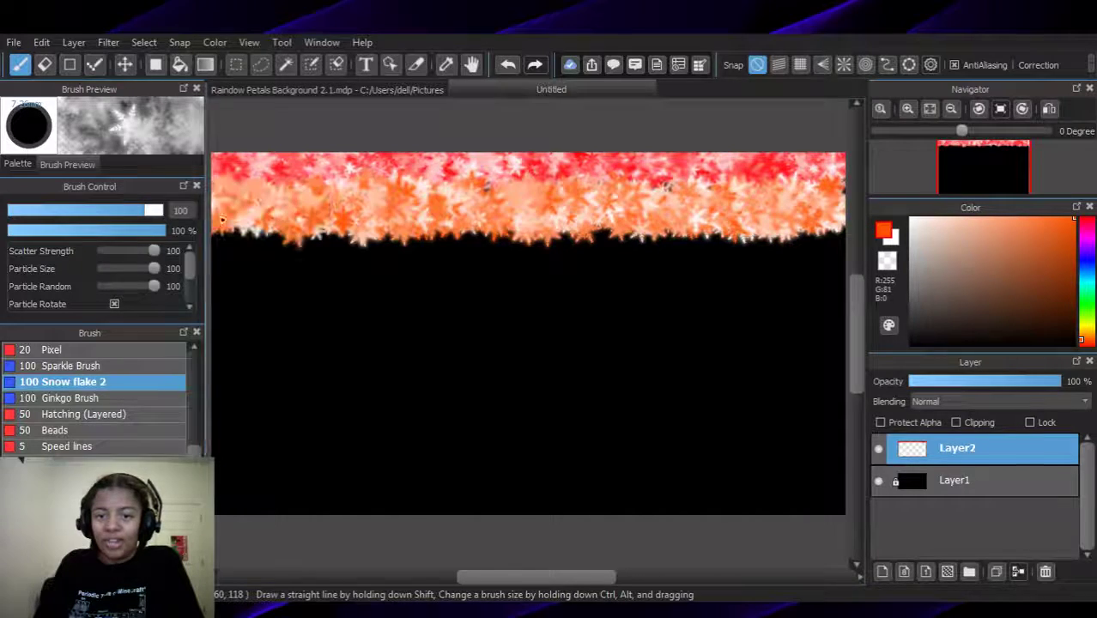
{"action": "key", "text": "ctrl+z"}
{"action": "key", "text": "ctrl+z"}
Try two freehand orange strokes down the canvas with the widely scattered snowflake brush and undo both
{"action": "mouse_move", "coordinate": [322, 165]}
{"action": "left_mouse_down"}
{"action": "mouse_move", "coordinate": [300, 190]}
{"action": "mouse_move", "coordinate": [240, 489]}
{"action": "mouse_move", "coordinate": [227, 499]}
{"action": "left_mouse_up"}
{"action": "mouse_move", "coordinate": [640, 193]}
{"action": "left_mouse_down"}
{"action": "mouse_move", "coordinate": [672, 336]}
{"action": "mouse_move", "coordinate": [620, 470]}
{"action": "left_mouse_up"}
{"action": "key", "text": "ctrl+z"}
{"action": "key", "text": "ctrl+z"}
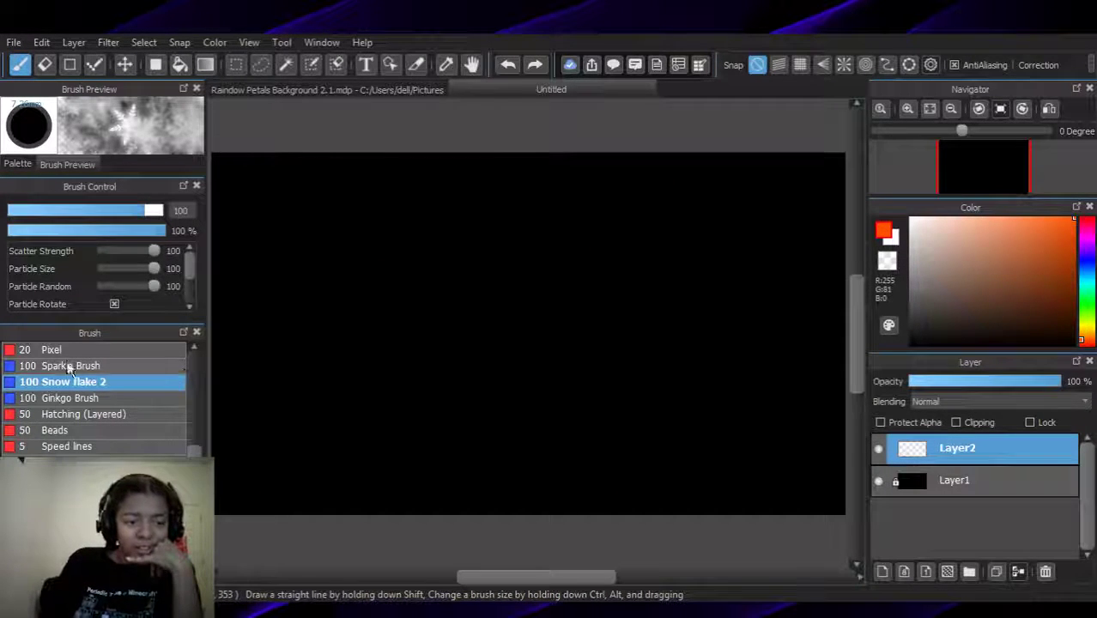
Try a looping orange stroke with the Sparkle Brush and undo it
{"action": "left_click", "coordinate": [95, 367]}
{"action": "left_click", "coordinate": [100, 382]}
{"action": "left_click", "coordinate": [94, 366]}
{"action": "mouse_move", "coordinate": [645, 226]}
{"action": "left_mouse_down"}
{"action": "mouse_move", "coordinate": [504, 283]}
{"action": "mouse_move", "coordinate": [325, 233]}
{"action": "mouse_move", "coordinate": [728, 413]}
{"action": "left_mouse_up"}
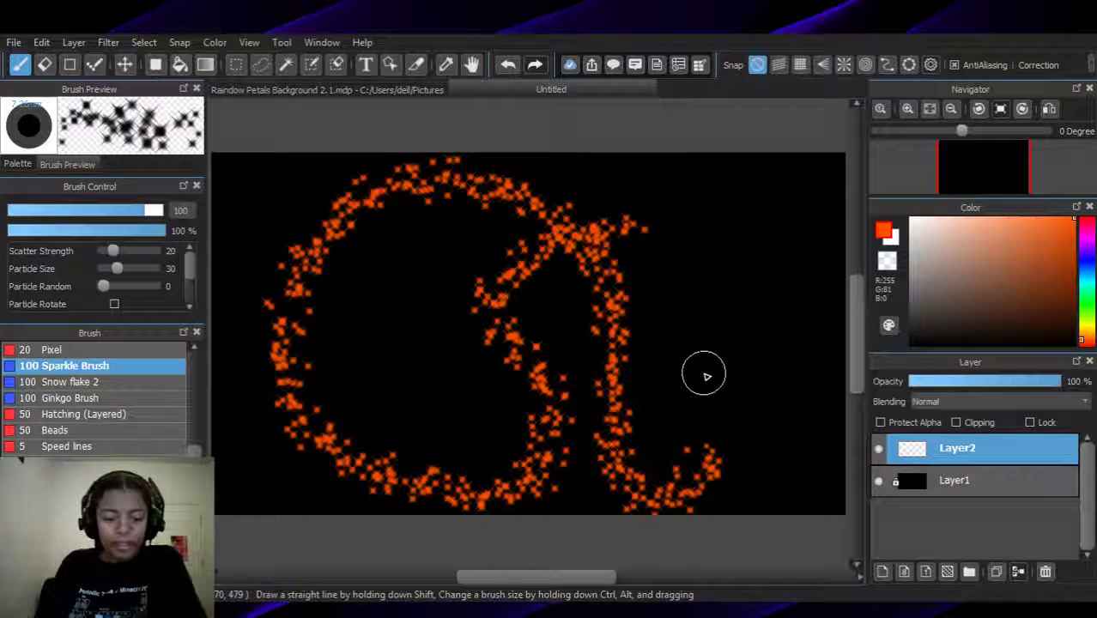
{"action": "key", "text": "ctrl+z"}
Return to the Snow flake 2 brush with Scatter Strength 1 and Particle Size 100, undoing an orange test stroke after each adjustment
{"action": "left_click", "coordinate": [87, 382]}
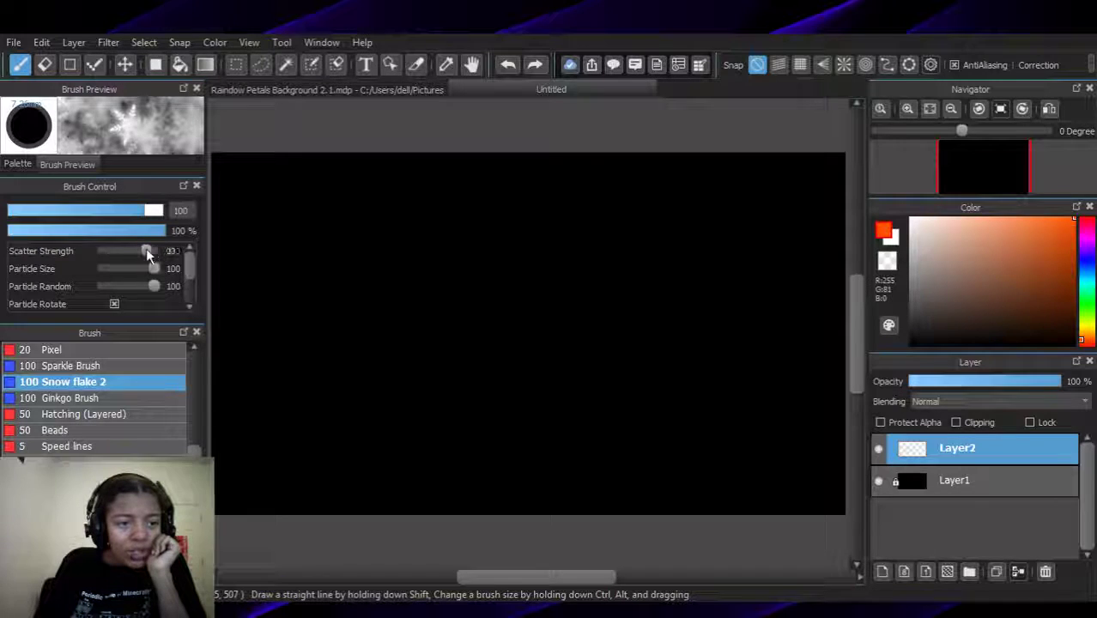
{"action": "left_click_drag", "start_coordinate": [152, 251], "coordinate": [47, 247]}
{"action": "mouse_move", "coordinate": [623, 219]}
{"action": "left_mouse_down"}
{"action": "mouse_move", "coordinate": [546, 420]}
{"action": "mouse_move", "coordinate": [324, 437]}
{"action": "mouse_move", "coordinate": [333, 195]}
{"action": "mouse_move", "coordinate": [568, 290]}
{"action": "mouse_move", "coordinate": [736, 438]}
{"action": "mouse_move", "coordinate": [797, 242]}
{"action": "left_mouse_up"}
{"action": "key", "text": "ctrl+z"}
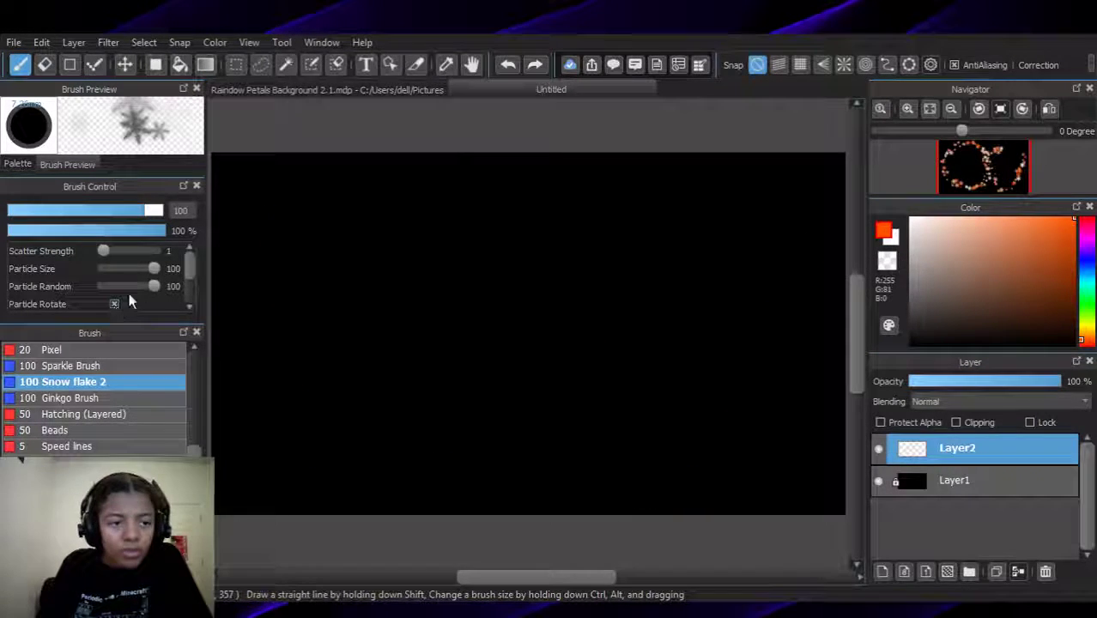
{"action": "mouse_move", "coordinate": [152, 269]}
{"action": "left_mouse_down"}
{"action": "mouse_move", "coordinate": [85, 265]}
{"action": "mouse_move", "coordinate": [168, 268]}
{"action": "left_mouse_up"}
{"action": "mouse_move", "coordinate": [640, 223]}
{"action": "left_mouse_down"}
{"action": "mouse_move", "coordinate": [482, 465]}
{"action": "mouse_move", "coordinate": [518, 177]}
{"action": "left_mouse_up"}
{"action": "key", "text": "ctrl+z"}
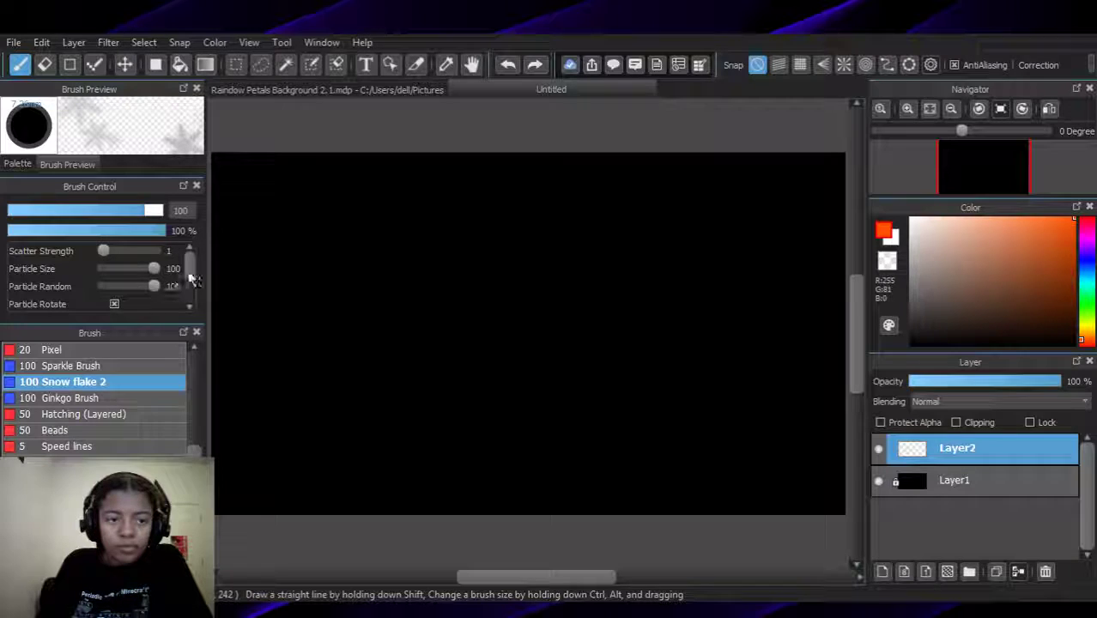
Try Particle Random 0 with a curved orange snowflake stroke, undo the stroke, and restore Particle Random to 100
{"action": "left_click_drag", "start_coordinate": [153, 287], "coordinate": [103, 287]}
{"action": "mouse_move", "coordinate": [566, 225]}
{"action": "left_mouse_down"}
{"action": "mouse_move", "coordinate": [412, 290]}
{"action": "mouse_move", "coordinate": [264, 227]}
{"action": "left_mouse_up"}
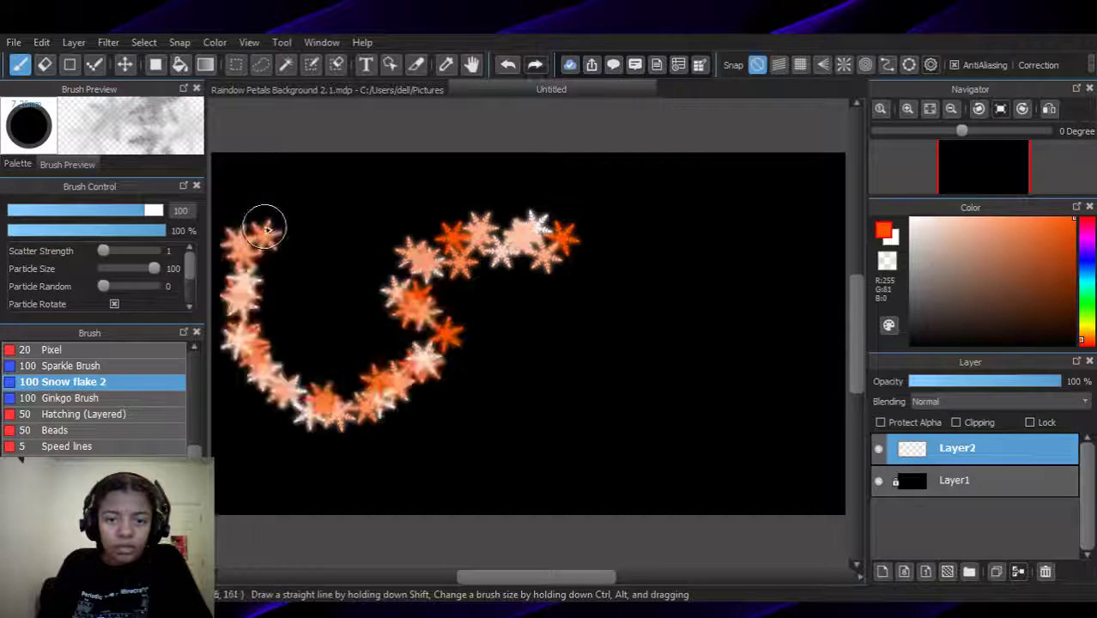
{"action": "key", "text": "ctrl+z"}
{"action": "mouse_move", "coordinate": [161, 290]}
{"action": "left_mouse_down"}
{"action": "mouse_move", "coordinate": [191, 268]}
{"action": "mouse_move", "coordinate": [192, 286]}
{"action": "left_mouse_up"}
Try Hue Jitter 100 with a snowflake test stroke, undo the stroke, and reset Hue Jitter to 0
{"action": "left_click_drag", "start_coordinate": [103, 305], "coordinate": [154, 304]}
{"action": "mouse_move", "coordinate": [684, 229]}
{"action": "left_mouse_down"}
{"action": "mouse_move", "coordinate": [546, 370]}
{"action": "mouse_move", "coordinate": [337, 377]}
{"action": "mouse_move", "coordinate": [361, 200]}
{"action": "mouse_move", "coordinate": [640, 421]}
{"action": "mouse_move", "coordinate": [791, 209]}
{"action": "left_mouse_up"}
{"action": "key", "text": "ctrl+z"}
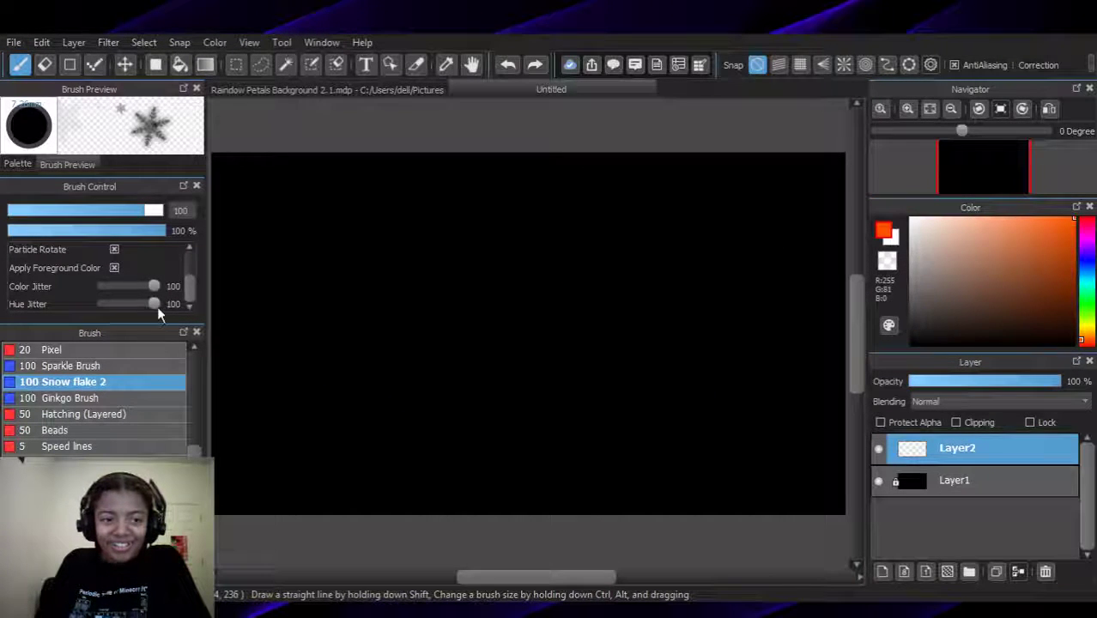
{"action": "left_click_drag", "start_coordinate": [88, 311], "coordinate": [89, 310]}
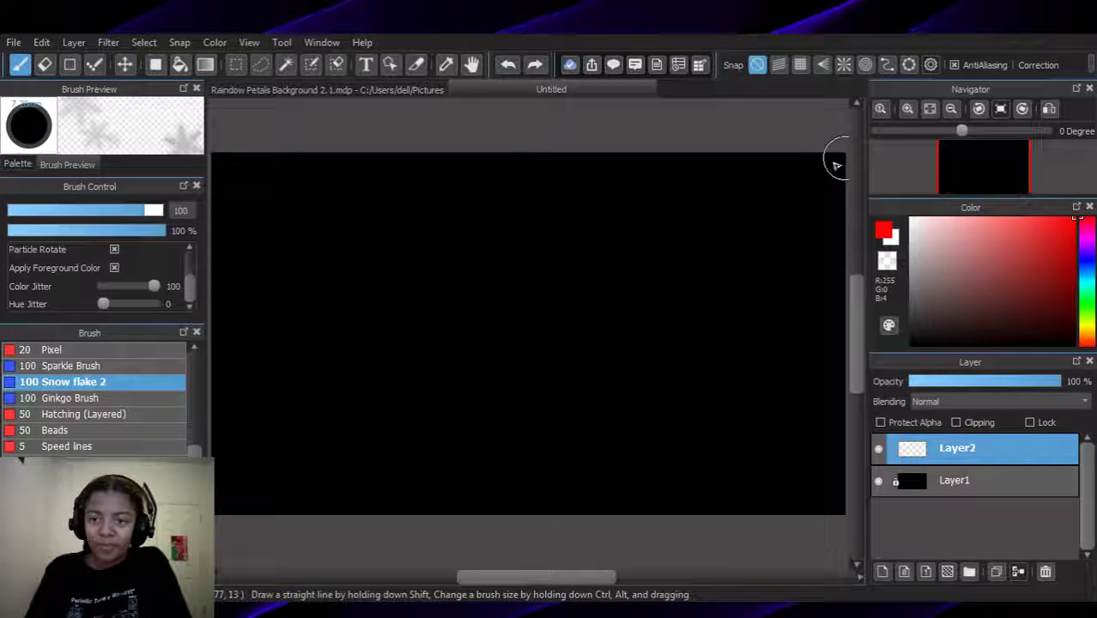
Paint winding red snowflake strokes (R255, G0, B4) across the canvas and undo all of them
{"action": "mouse_move", "coordinate": [817, 162]}
{"action": "left_mouse_down"}
{"action": "mouse_move", "coordinate": [730, 176]}
{"action": "mouse_move", "coordinate": [651, 176]}
{"action": "mouse_move", "coordinate": [620, 163]}
{"action": "mouse_move", "coordinate": [524, 168]}
{"action": "mouse_move", "coordinate": [436, 370]}
{"action": "mouse_move", "coordinate": [224, 494]}
{"action": "left_mouse_up"}
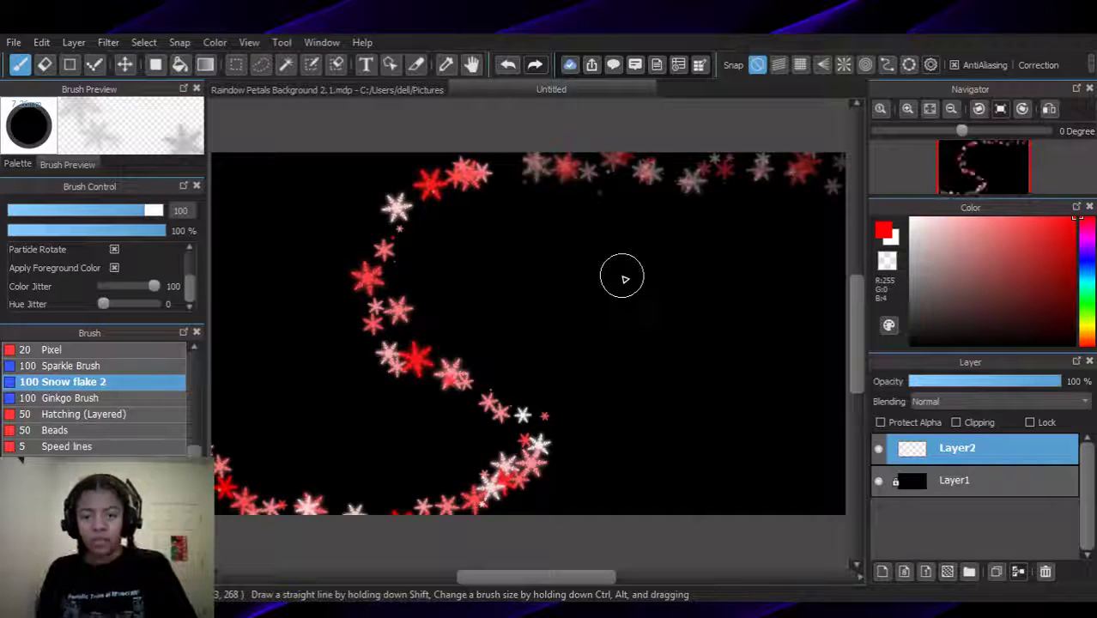
{"action": "mouse_move", "coordinate": [833, 221]}
{"action": "left_mouse_down"}
{"action": "mouse_move", "coordinate": [803, 248]}
{"action": "mouse_move", "coordinate": [745, 270]}
{"action": "mouse_move", "coordinate": [707, 230]}
{"action": "mouse_move", "coordinate": [633, 305]}
{"action": "mouse_move", "coordinate": [450, 376]}
{"action": "mouse_move", "coordinate": [332, 372]}
{"action": "mouse_move", "coordinate": [369, 324]}
{"action": "mouse_move", "coordinate": [528, 244]}
{"action": "mouse_move", "coordinate": [437, 316]}
{"action": "mouse_move", "coordinate": [478, 326]}
{"action": "left_mouse_up"}
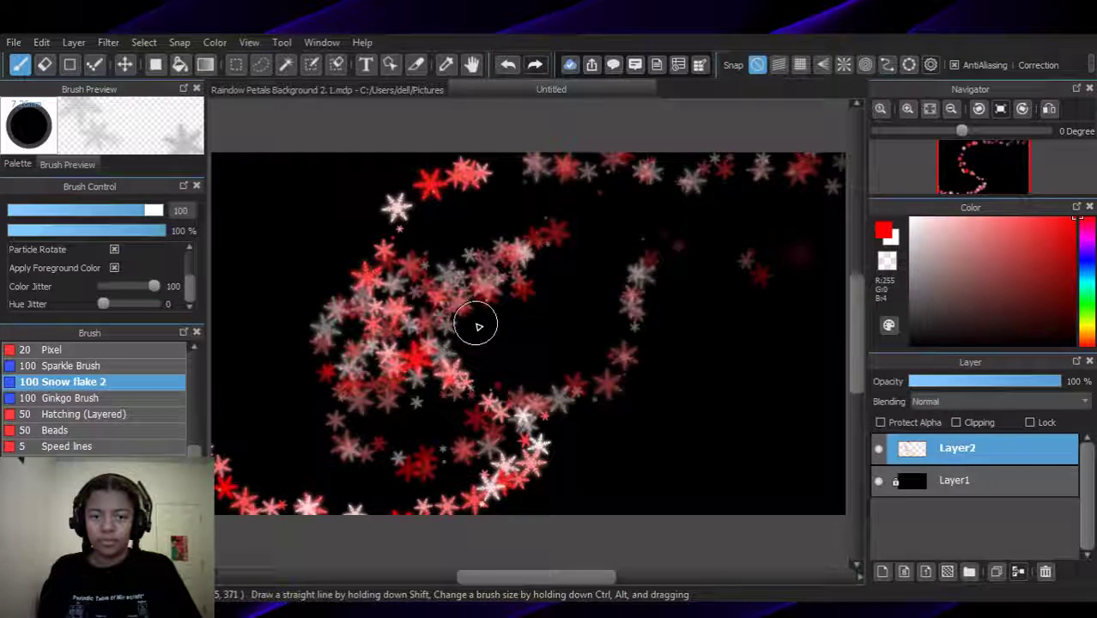
{"action": "mouse_move", "coordinate": [582, 339]}
{"action": "left_mouse_down"}
{"action": "mouse_move", "coordinate": [610, 439]}
{"action": "mouse_move", "coordinate": [298, 396]}
{"action": "mouse_move", "coordinate": [211, 186]}
{"action": "left_mouse_up"}
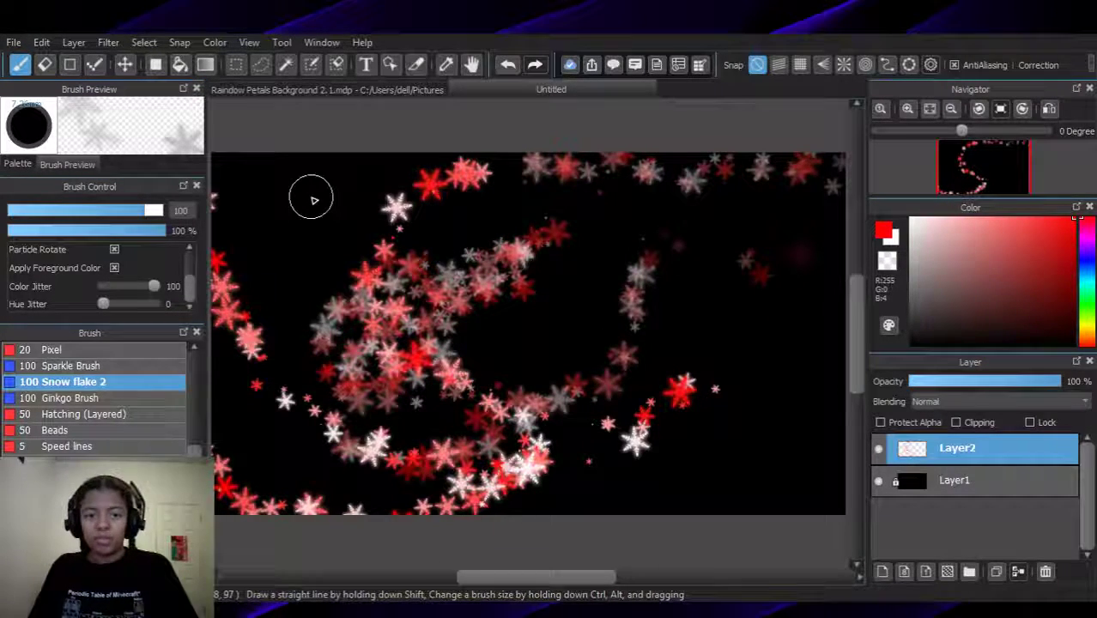
{"action": "key", "text": "ctrl+z"}
{"action": "key", "text": "ctrl+z"}
{"action": "key", "text": "ctrl+z"}
{"action": "key", "text": "ctrl+z"}
{"action": "key", "text": "ctrl+z"}
{"action": "key", "text": "ctrl+z"}
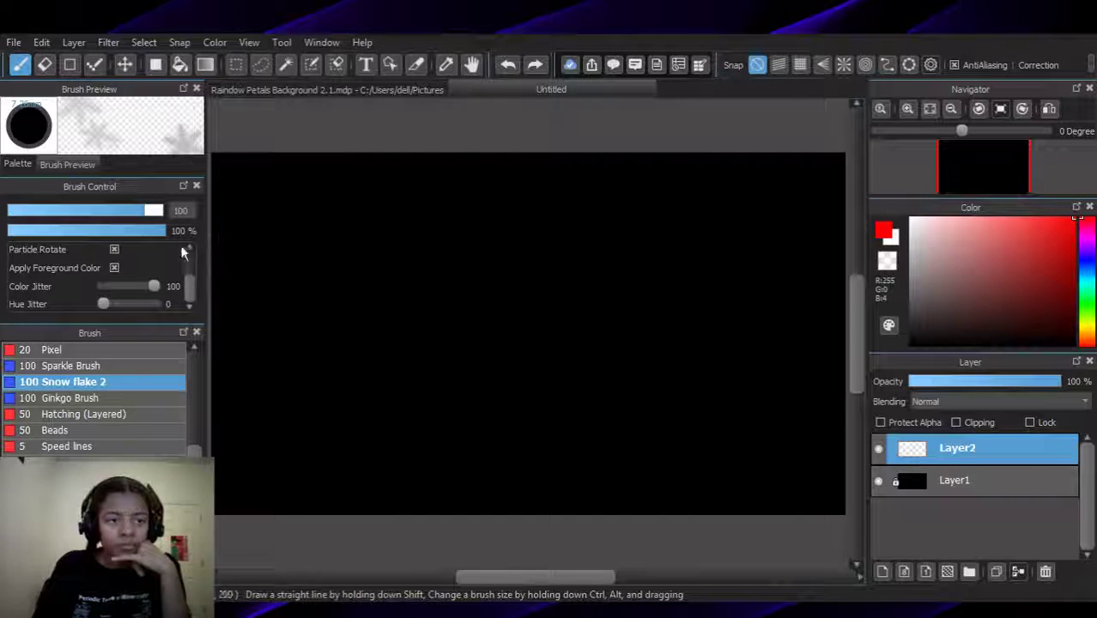
Paint two stacked red snowflake rows at the upper edge, clear them, and try and clear a shorter row there
{"action": "mouse_move", "coordinate": [188, 292]}
{"action": "left_mouse_down"}
{"action": "mouse_move", "coordinate": [189, 250]}
{"action": "mouse_move", "coordinate": [191, 292]}
{"action": "left_mouse_up"}
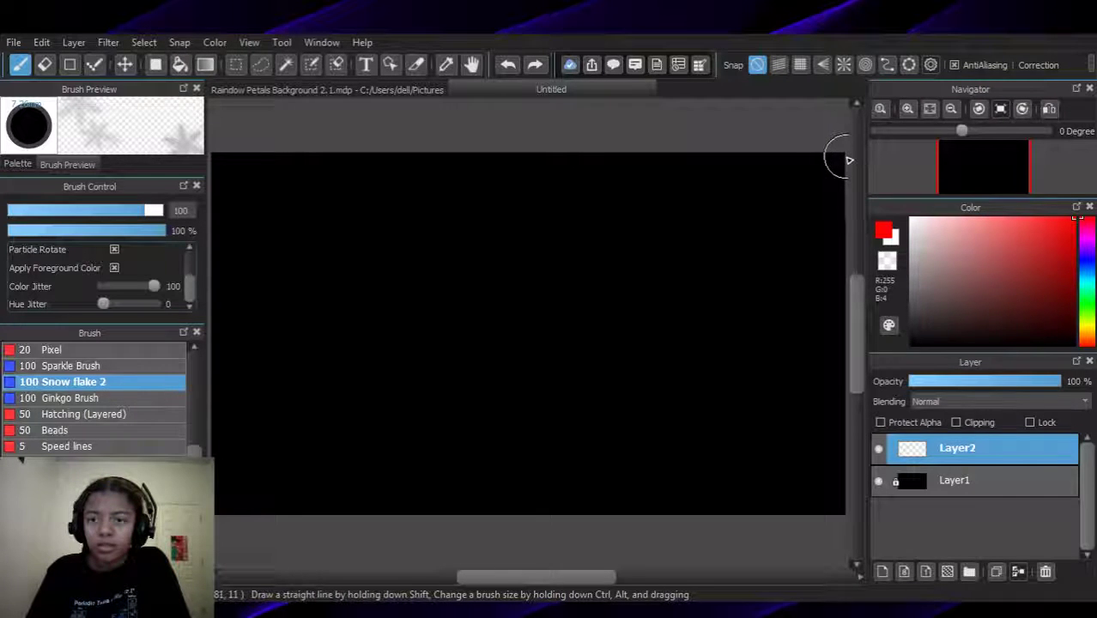
{"action": "mouse_move", "coordinate": [825, 169]}
{"action": "left_mouse_down"}
{"action": "mouse_move", "coordinate": [758, 164]}
{"action": "mouse_move", "coordinate": [731, 184]}
{"action": "mouse_move", "coordinate": [690, 168]}
{"action": "mouse_move", "coordinate": [653, 184]}
{"action": "mouse_move", "coordinate": [632, 162]}
{"action": "mouse_move", "coordinate": [594, 183]}
{"action": "mouse_move", "coordinate": [557, 168]}
{"action": "mouse_move", "coordinate": [535, 177]}
{"action": "mouse_move", "coordinate": [481, 164]}
{"action": "mouse_move", "coordinate": [462, 187]}
{"action": "mouse_move", "coordinate": [437, 168]}
{"action": "mouse_move", "coordinate": [410, 184]}
{"action": "mouse_move", "coordinate": [386, 165]}
{"action": "mouse_move", "coordinate": [361, 183]}
{"action": "mouse_move", "coordinate": [317, 163]}
{"action": "mouse_move", "coordinate": [283, 187]}
{"action": "mouse_move", "coordinate": [261, 170]}
{"action": "mouse_move", "coordinate": [213, 164]}
{"action": "left_mouse_up"}
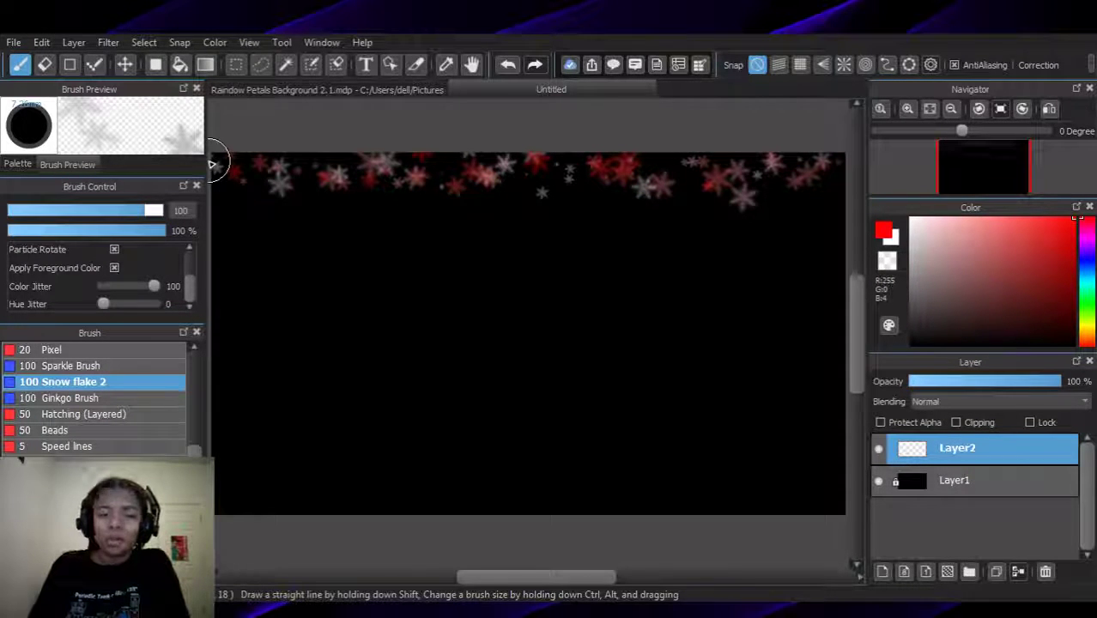
{"action": "mouse_move", "coordinate": [833, 209]}
{"action": "left_mouse_down"}
{"action": "mouse_move", "coordinate": [779, 222]}
{"action": "mouse_move", "coordinate": [682, 208]}
{"action": "mouse_move", "coordinate": [637, 220]}
{"action": "mouse_move", "coordinate": [609, 195]}
{"action": "mouse_move", "coordinate": [474, 213]}
{"action": "mouse_move", "coordinate": [428, 190]}
{"action": "mouse_move", "coordinate": [324, 211]}
{"action": "mouse_move", "coordinate": [221, 206]}
{"action": "left_mouse_up"}
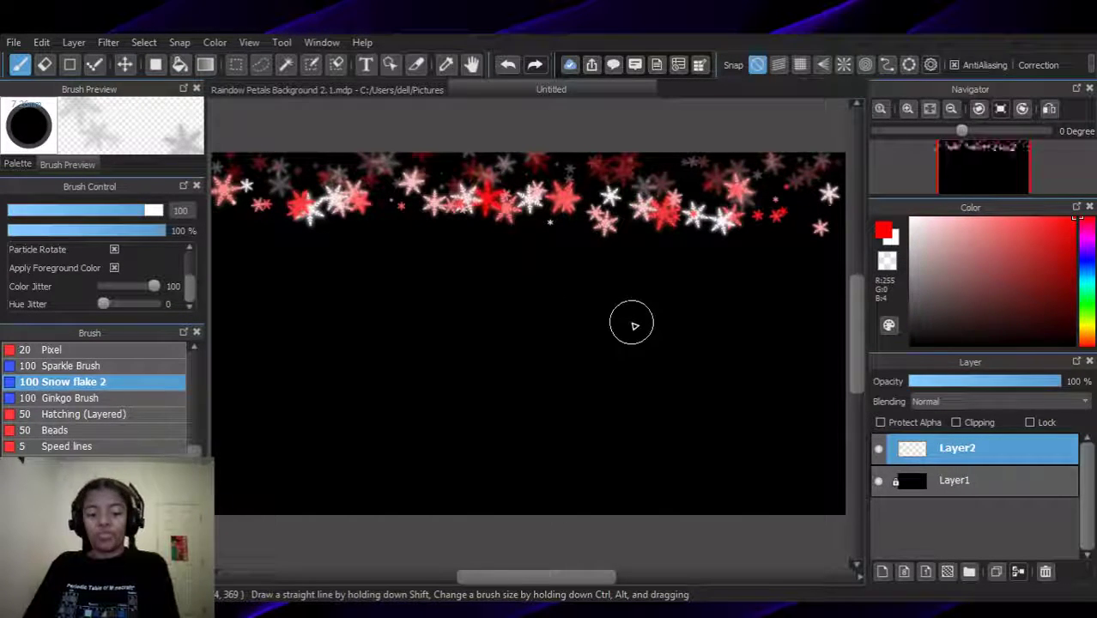
{"action": "key", "text": "Delete"}
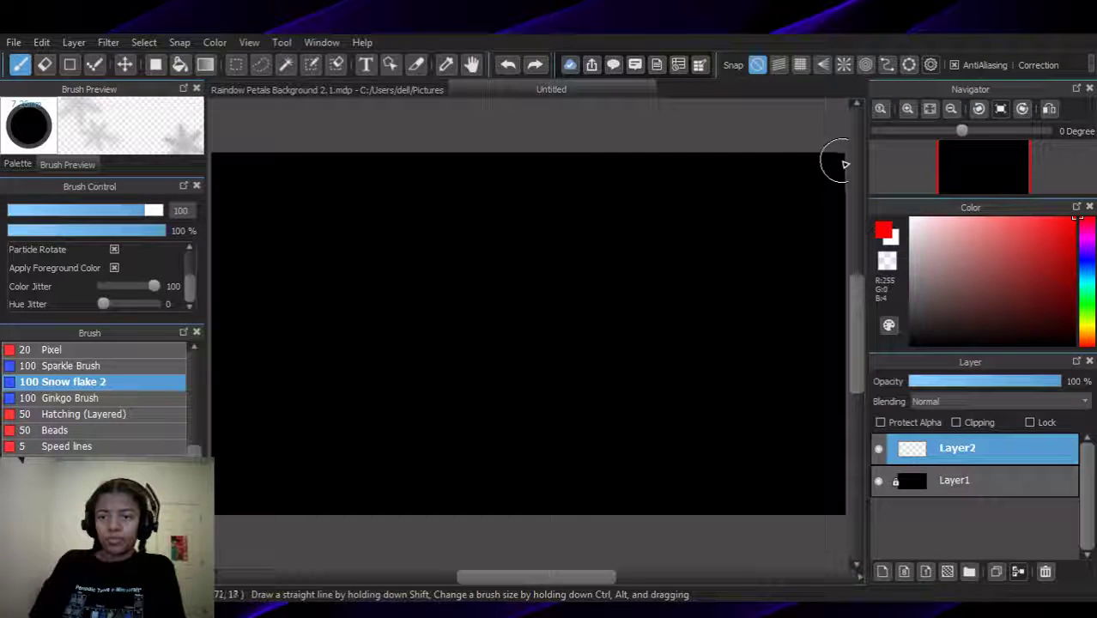
{"action": "mouse_move", "coordinate": [837, 172]}
{"action": "left_mouse_down"}
{"action": "mouse_move", "coordinate": [799, 162]}
{"action": "mouse_move", "coordinate": [766, 178]}
{"action": "mouse_move", "coordinate": [738, 163]}
{"action": "mouse_move", "coordinate": [659, 169]}
{"action": "left_mouse_up"}
{"action": "key", "text": "Delete"}
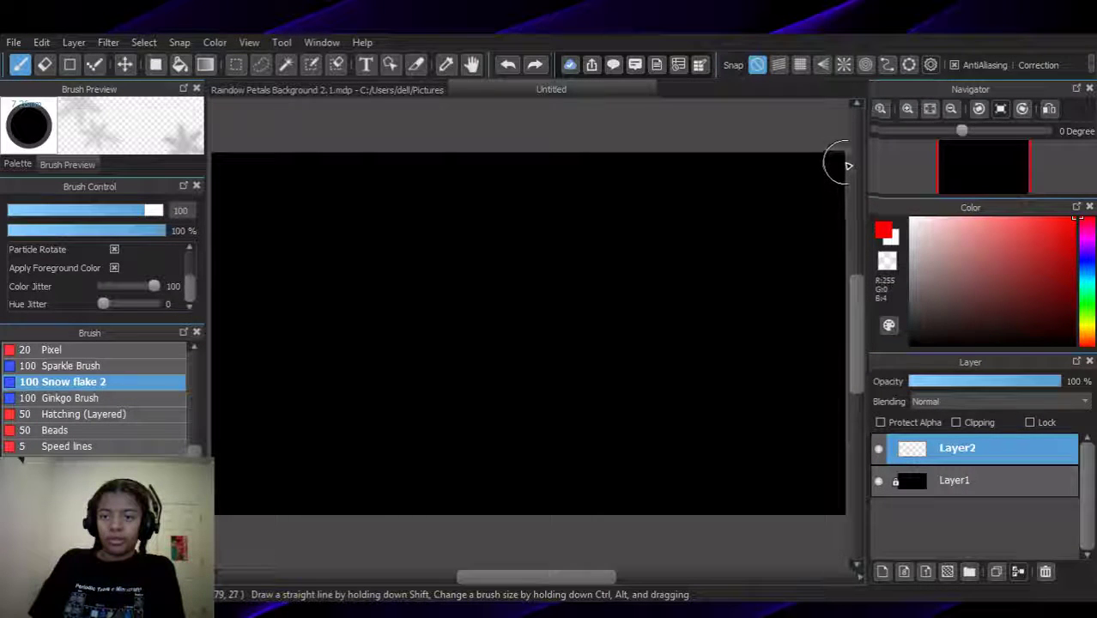
Paint a red snowflake row along the upper edge, and try another stroke across the middle and undo it
{"action": "mouse_move", "coordinate": [822, 168]}
{"action": "left_mouse_down"}
{"action": "mouse_move", "coordinate": [436, 167]}
{"action": "mouse_move", "coordinate": [406, 178]}
{"action": "mouse_move", "coordinate": [298, 163]}
{"action": "mouse_move", "coordinate": [267, 175]}
{"action": "mouse_move", "coordinate": [254, 161]}
{"action": "mouse_move", "coordinate": [220, 164]}
{"action": "left_mouse_up"}
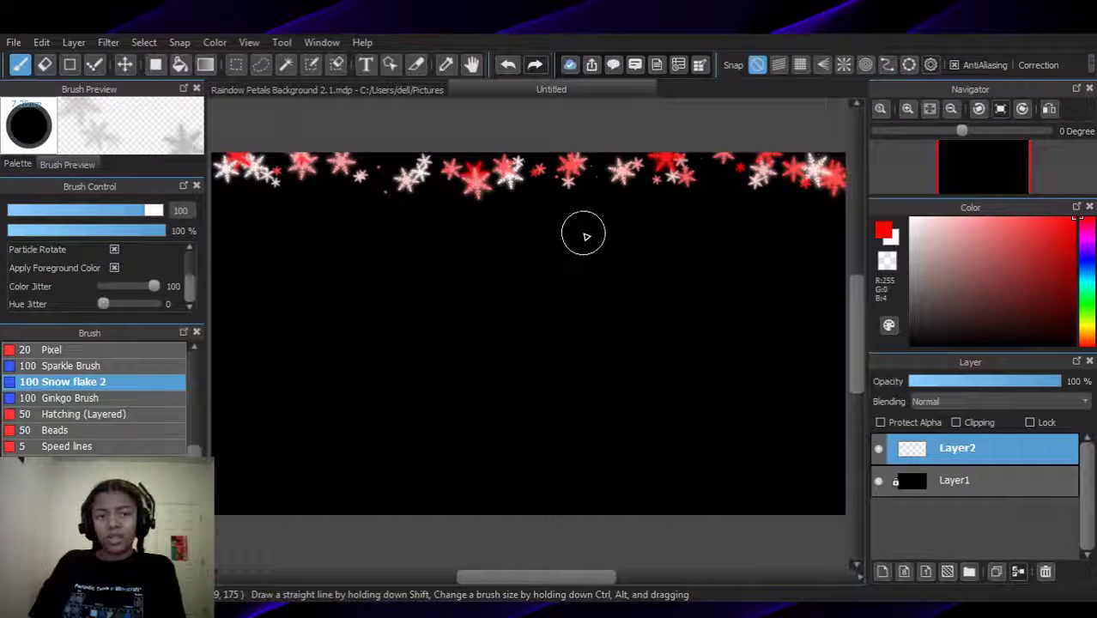
{"action": "mouse_move", "coordinate": [678, 288]}
{"action": "left_mouse_down"}
{"action": "mouse_move", "coordinate": [524, 311]}
{"action": "mouse_move", "coordinate": [219, 322]}
{"action": "left_mouse_up"}
{"action": "key", "text": "ctrl+z"}
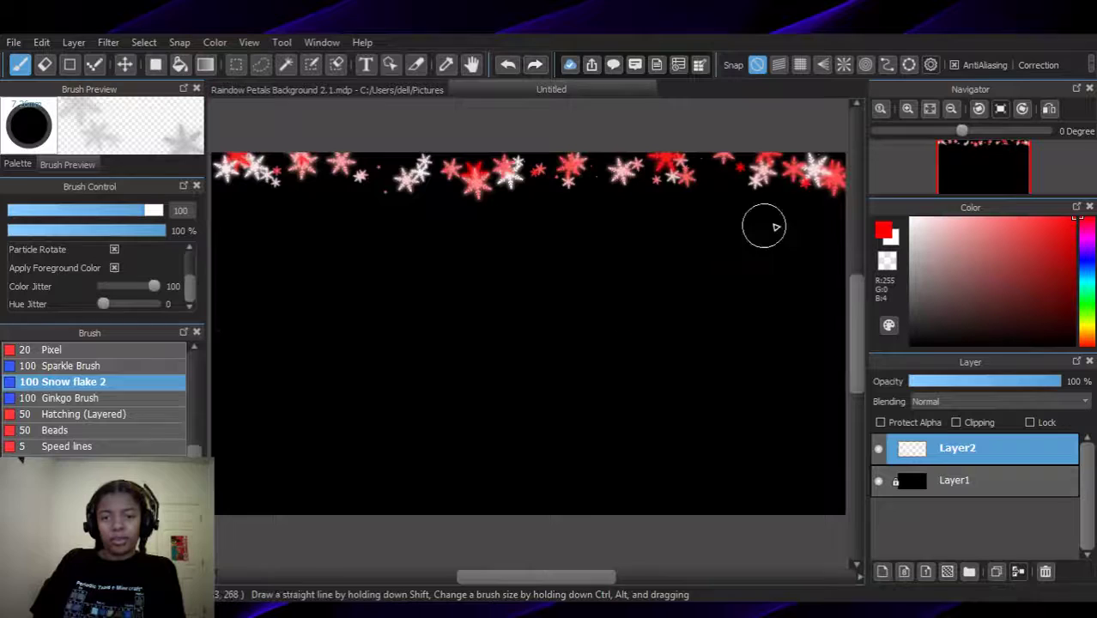
Clear the layer and repaint a full-width red snowflake row just below the canvas's upper edge
{"action": "key", "text": "Delete"}
{"action": "left_click_drag", "start_coordinate": [833, 172], "coordinate": [227, 184]}
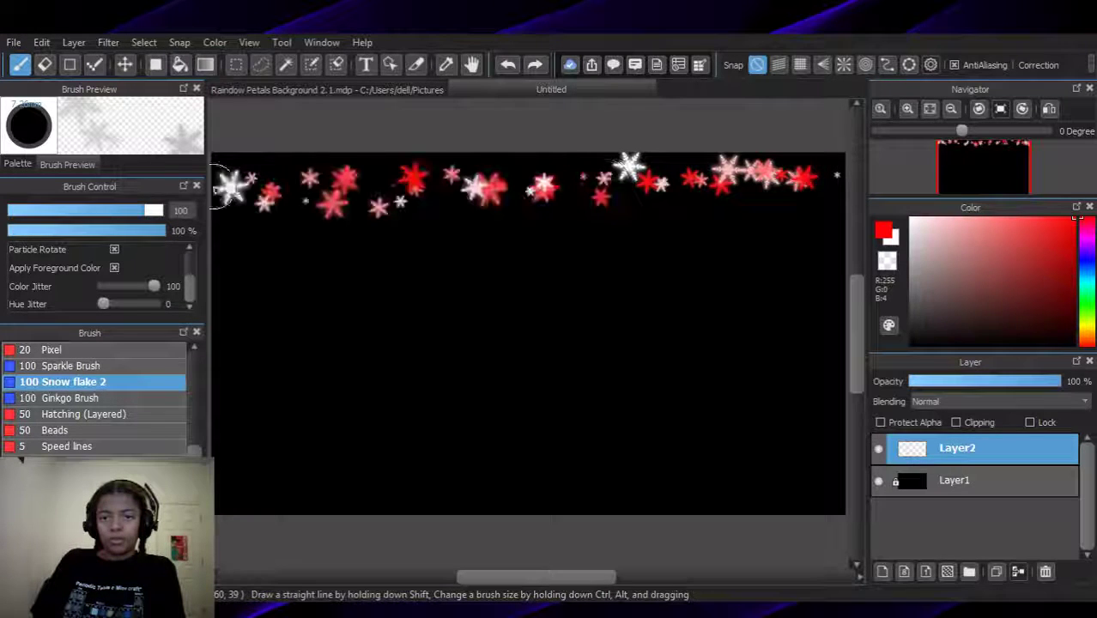
Clear the layer and repaint a full-width red snowflake row tight along the canvas's upper edge
{"action": "key", "text": "Delete"}
{"action": "mouse_move", "coordinate": [839, 167]}
{"action": "left_mouse_down"}
{"action": "mouse_move", "coordinate": [764, 179]}
{"action": "mouse_move", "coordinate": [526, 161]}
{"action": "mouse_move", "coordinate": [358, 178]}
{"action": "mouse_move", "coordinate": [219, 168]}
{"action": "left_mouse_up"}
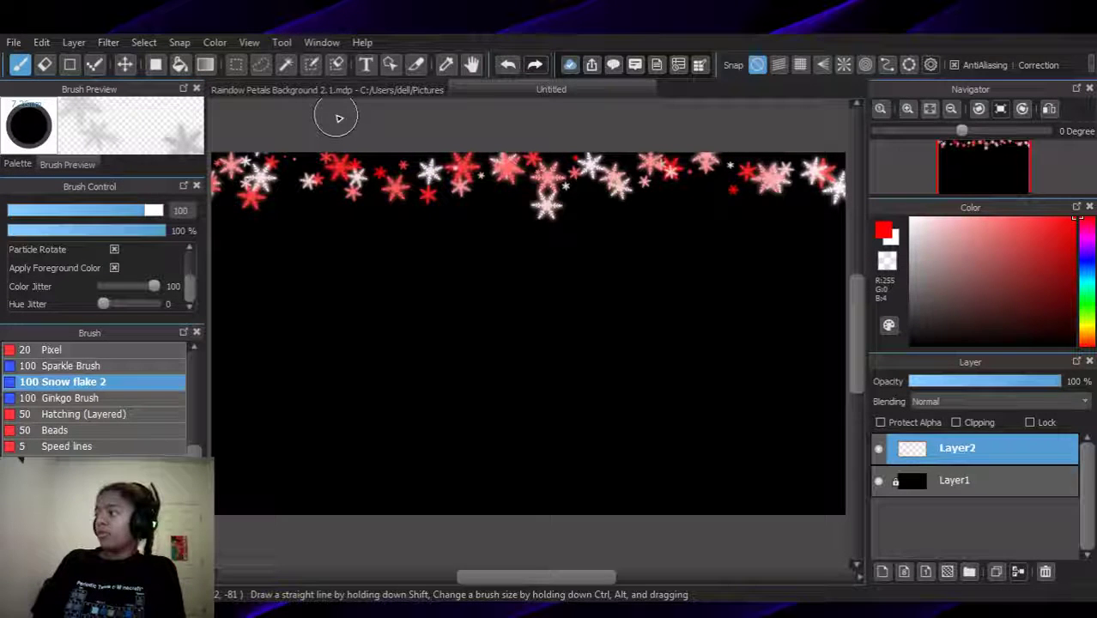
{"action": "key", "text": "ctrl+z"}
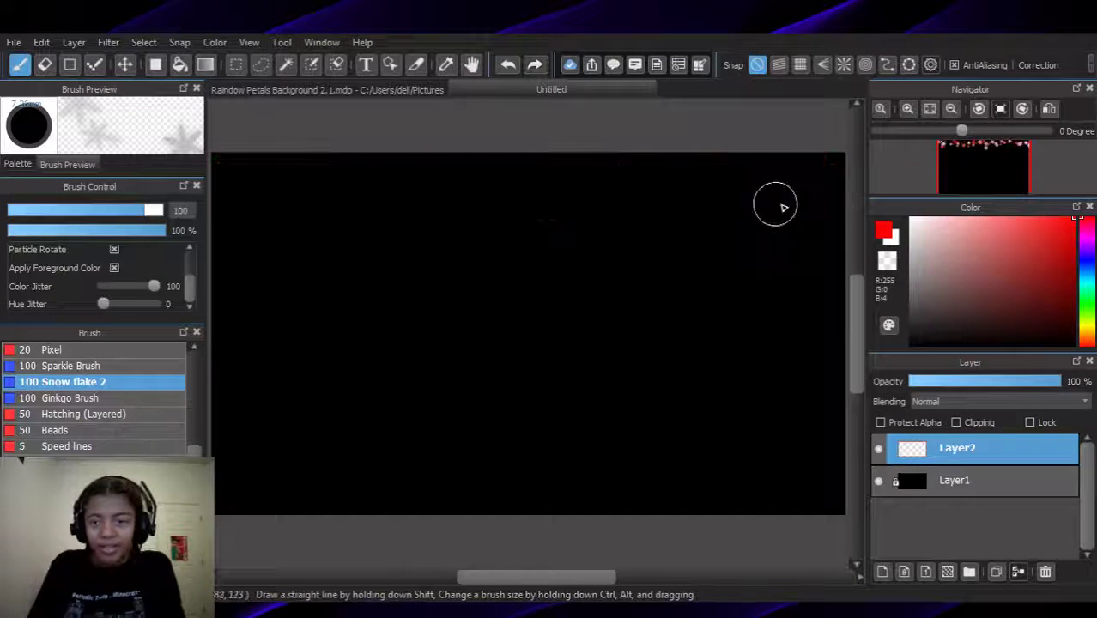
{"action": "mouse_move", "coordinate": [802, 183]}
{"action": "left_mouse_down"}
{"action": "mouse_move", "coordinate": [773, 160]}
{"action": "mouse_move", "coordinate": [715, 176]}
{"action": "left_mouse_up"}
{"action": "key", "text": "ctrl+z"}
{"action": "mouse_move", "coordinate": [845, 172]}
{"action": "left_mouse_down"}
{"action": "mouse_move", "coordinate": [689, 161]}
{"action": "mouse_move", "coordinate": [595, 182]}
{"action": "mouse_move", "coordinate": [492, 164]}
{"action": "mouse_move", "coordinate": [216, 169]}
{"action": "left_mouse_up"}
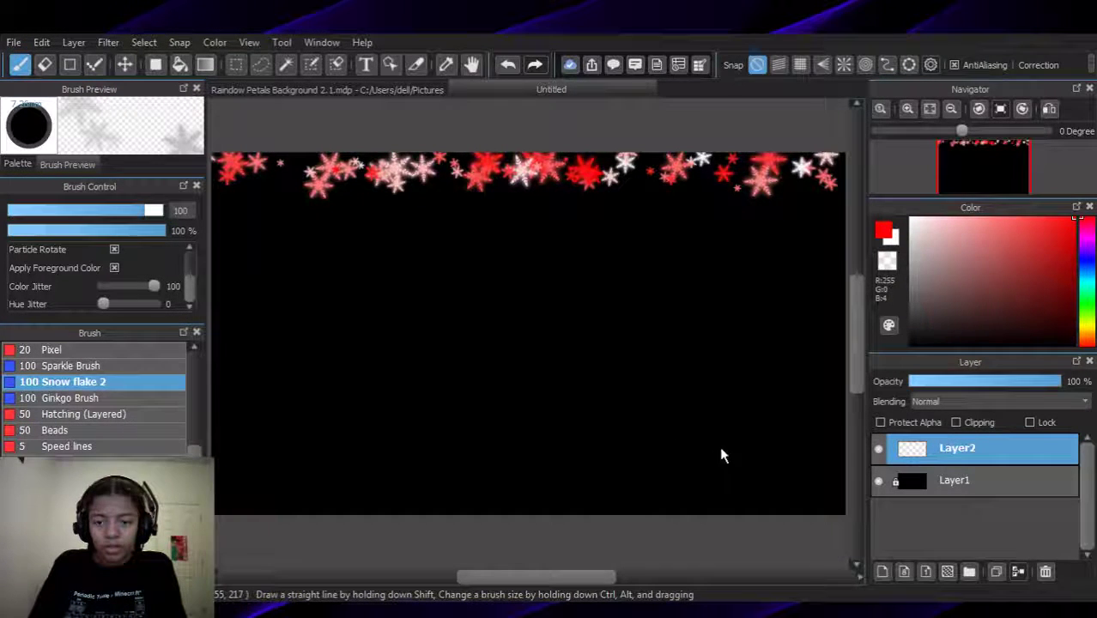
Set the brush colour to orange (R255, G81, B0) and paint a full-width snowflake row beneath the red one
{"action": "left_click", "coordinate": [1086, 339]}
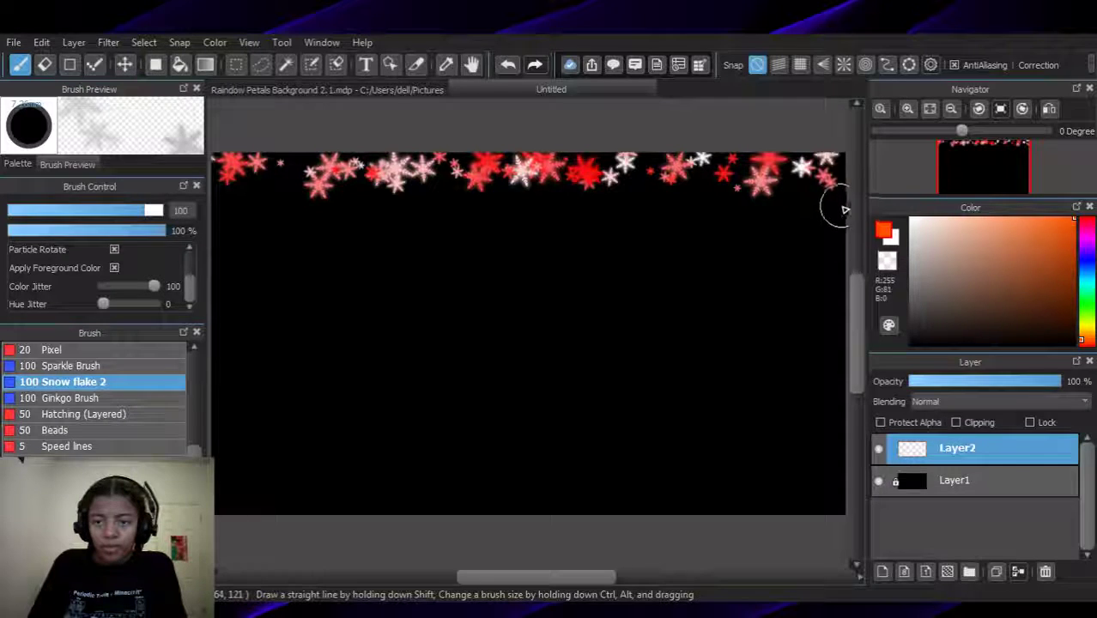
{"action": "mouse_move", "coordinate": [824, 219]}
{"action": "left_mouse_down"}
{"action": "mouse_move", "coordinate": [755, 204]}
{"action": "mouse_move", "coordinate": [556, 213]}
{"action": "left_mouse_up"}
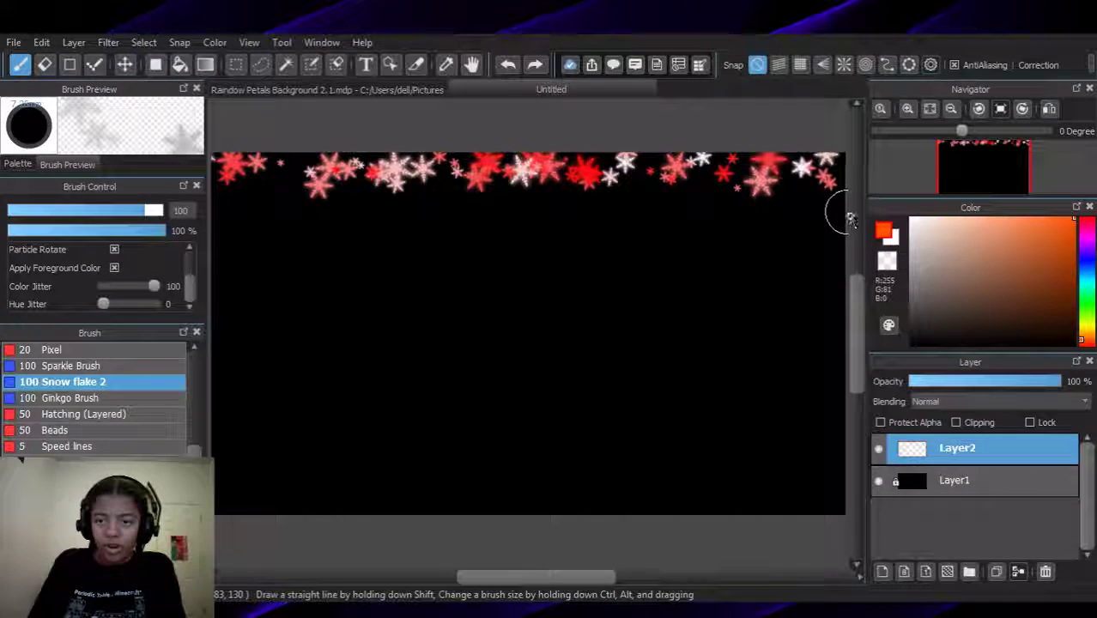
{"action": "mouse_move", "coordinate": [844, 220]}
{"action": "left_mouse_down"}
{"action": "mouse_move", "coordinate": [811, 210]}
{"action": "mouse_move", "coordinate": [778, 225]}
{"action": "mouse_move", "coordinate": [722, 205]}
{"action": "mouse_move", "coordinate": [694, 226]}
{"action": "mouse_move", "coordinate": [632, 221]}
{"action": "left_mouse_up"}
{"action": "key", "text": "ctrl+z"}
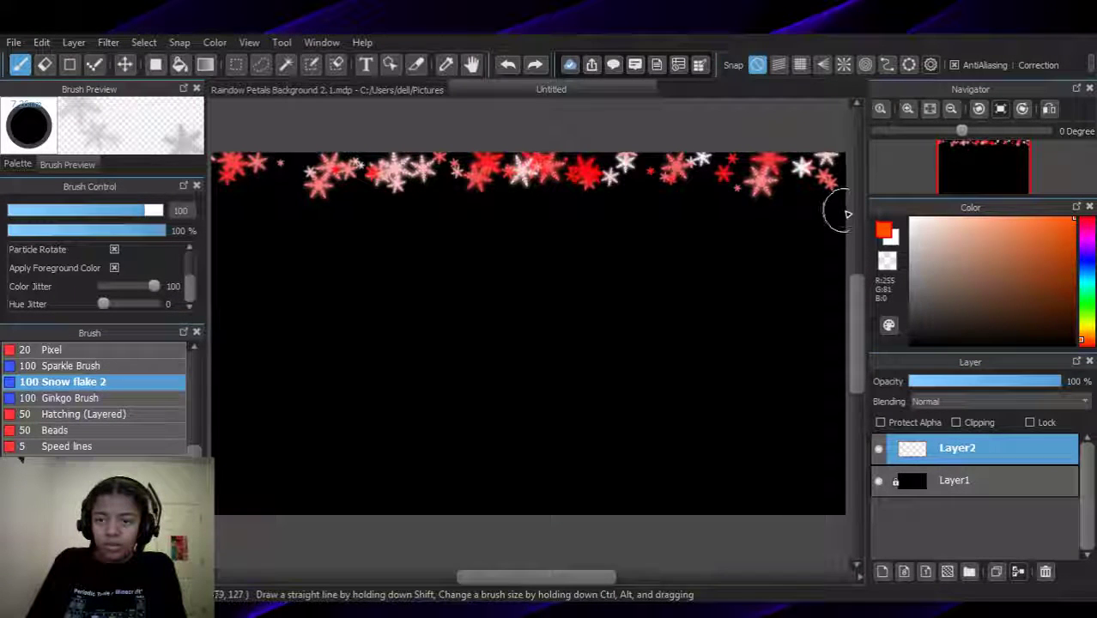
{"action": "mouse_move", "coordinate": [843, 214]}
{"action": "left_mouse_down"}
{"action": "mouse_move", "coordinate": [603, 222]}
{"action": "mouse_move", "coordinate": [226, 202]}
{"action": "left_mouse_up"}
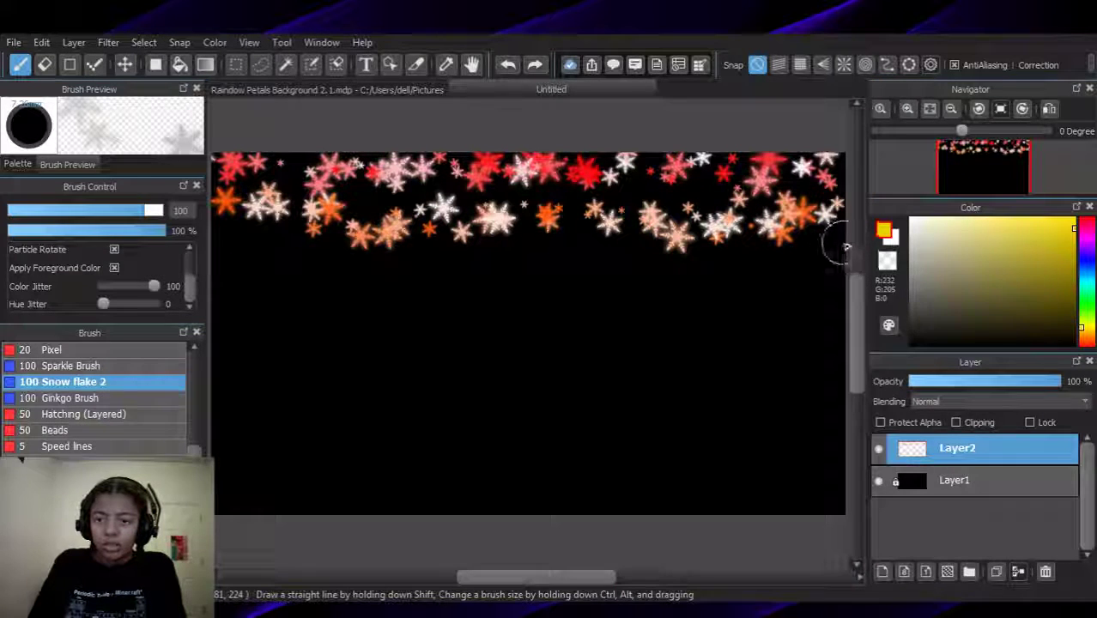
Paint a full-width yellow snowflake row (R232, G205, B0) beneath the orange one, redoing it once
{"action": "mouse_move", "coordinate": [837, 244]}
{"action": "left_mouse_down"}
{"action": "mouse_move", "coordinate": [657, 267]}
{"action": "mouse_move", "coordinate": [537, 255]}
{"action": "mouse_move", "coordinate": [337, 264]}
{"action": "mouse_move", "coordinate": [216, 232]}
{"action": "left_mouse_up"}
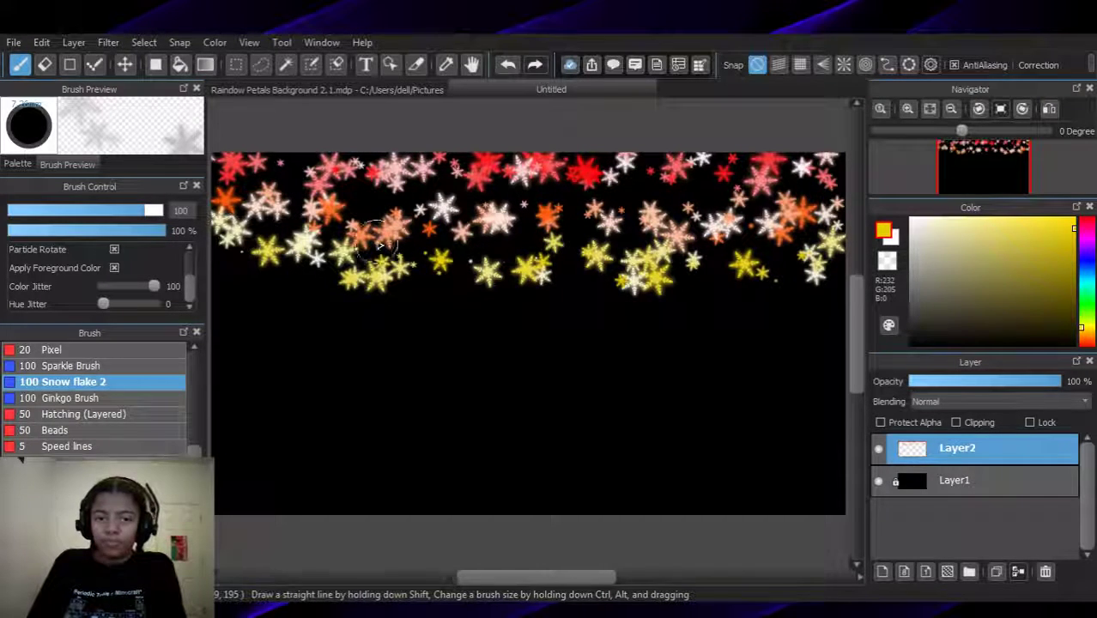
{"action": "key", "text": "ctrl+z"}
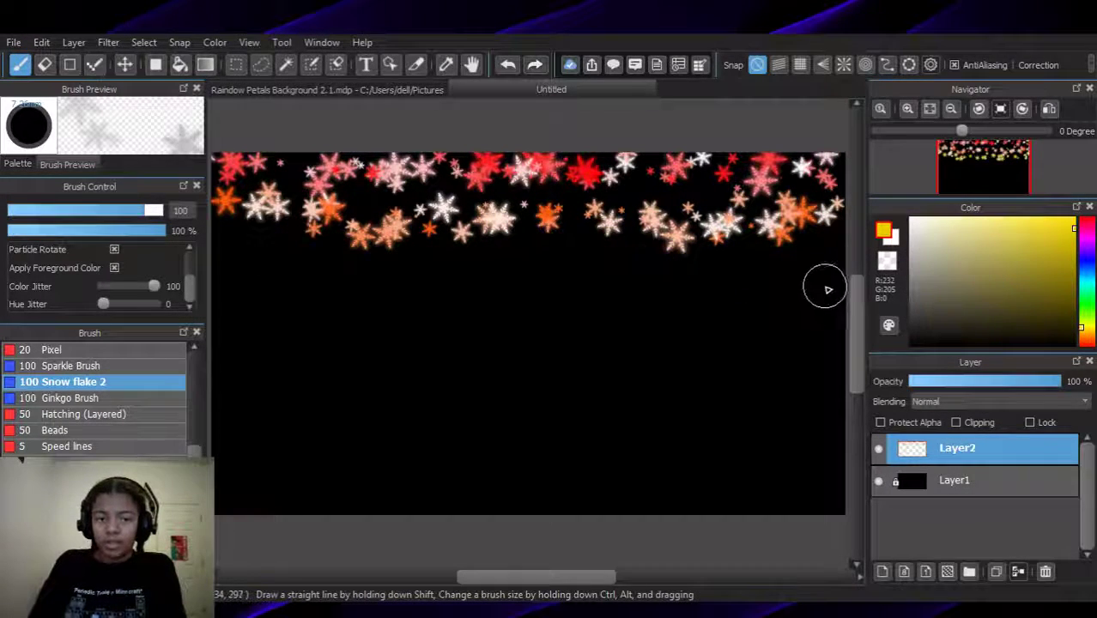
{"action": "mouse_move", "coordinate": [831, 236]}
{"action": "left_mouse_down"}
{"action": "mouse_move", "coordinate": [808, 266]}
{"action": "mouse_move", "coordinate": [794, 253]}
{"action": "mouse_move", "coordinate": [746, 274]}
{"action": "mouse_move", "coordinate": [615, 258]}
{"action": "mouse_move", "coordinate": [406, 283]}
{"action": "mouse_move", "coordinate": [206, 247]}
{"action": "left_mouse_up"}
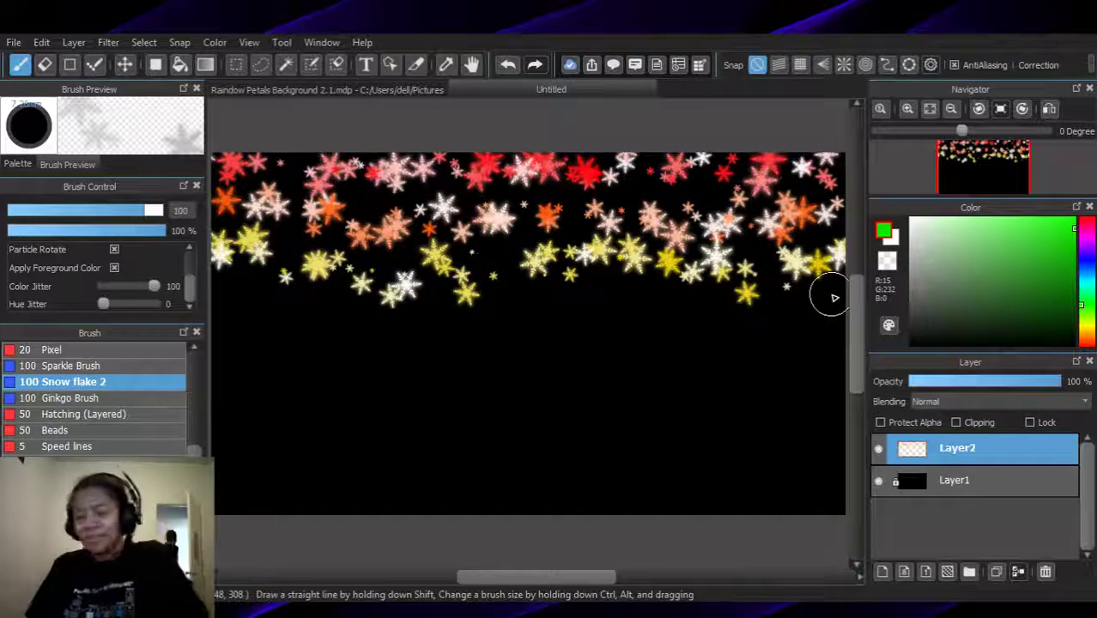
Undo a short green stroke and paint a full-width green snowflake row (R15, G232, B0) beneath the yellow one
{"action": "left_click_drag", "start_coordinate": [822, 297], "coordinate": [803, 319]}
{"action": "key", "text": "ctrl+z"}
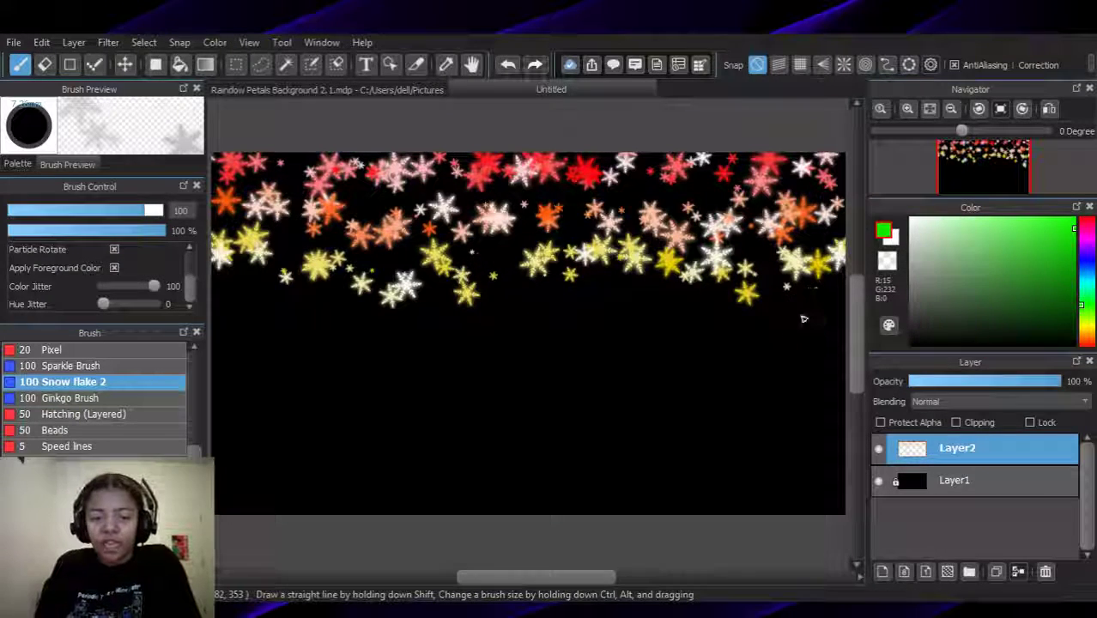
{"action": "mouse_move", "coordinate": [834, 297]}
{"action": "left_mouse_down"}
{"action": "mouse_move", "coordinate": [764, 319]}
{"action": "mouse_move", "coordinate": [629, 292]}
{"action": "mouse_move", "coordinate": [483, 324]}
{"action": "mouse_move", "coordinate": [210, 296]}
{"action": "mouse_move", "coordinate": [878, 302]}
{"action": "left_mouse_up"}
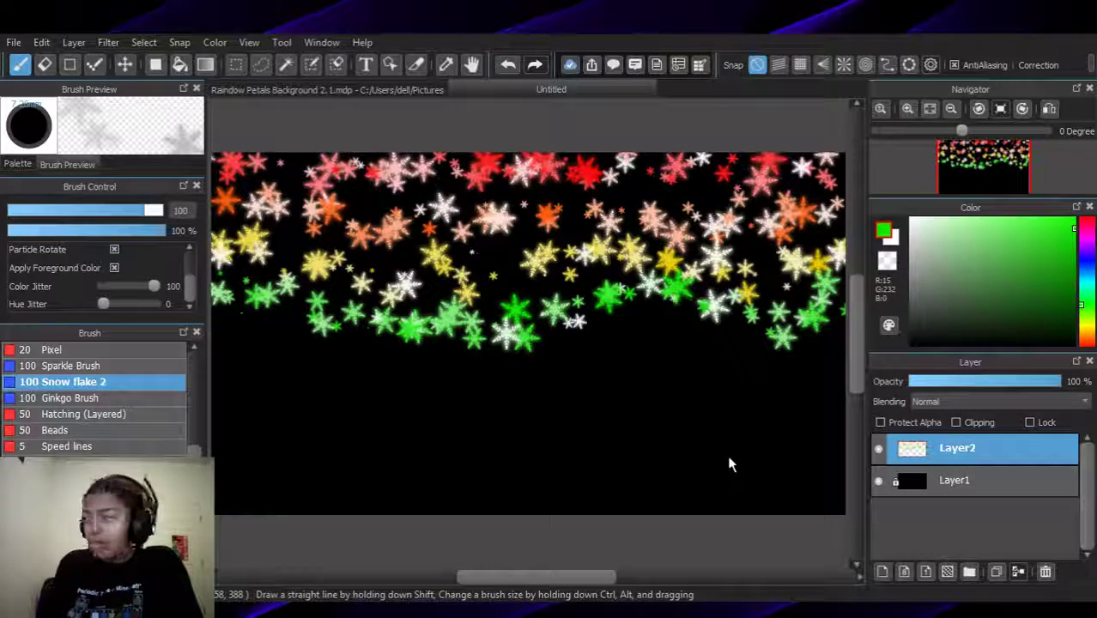
Paint a sea-green snowflake row (R0, G232, B104) beneath the green one and a cyan row below it
{"action": "mouse_move", "coordinate": [833, 343]}
{"action": "left_mouse_down"}
{"action": "mouse_move", "coordinate": [789, 363]}
{"action": "mouse_move", "coordinate": [740, 362]}
{"action": "left_mouse_up"}
{"action": "key", "text": "ctrl+z"}
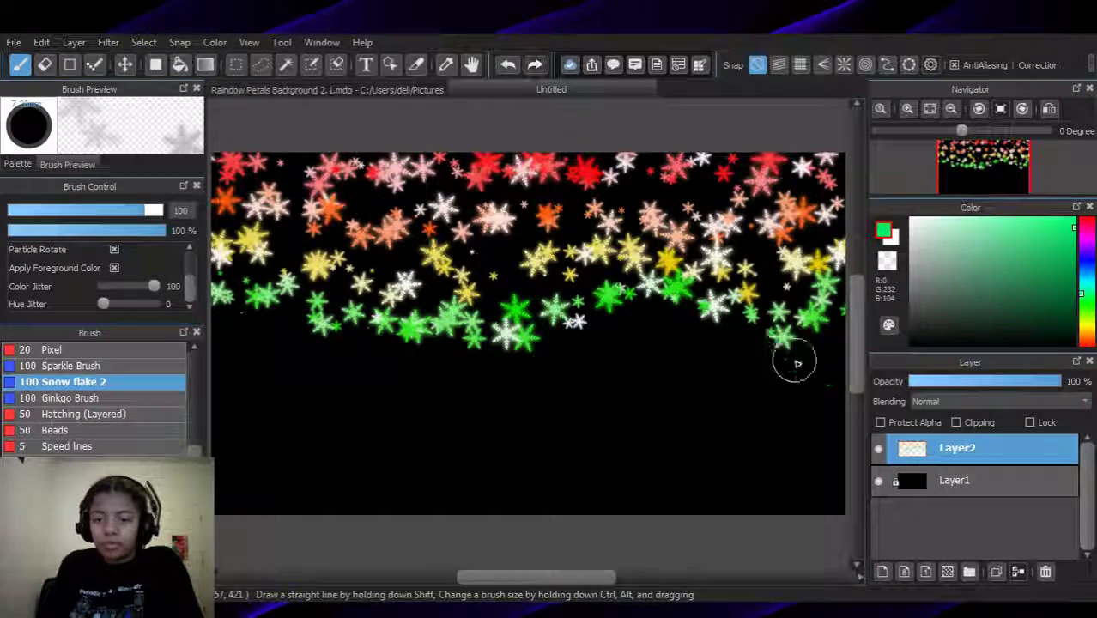
{"action": "mouse_move", "coordinate": [826, 359]}
{"action": "left_mouse_down"}
{"action": "mouse_move", "coordinate": [765, 365]}
{"action": "mouse_move", "coordinate": [653, 340]}
{"action": "mouse_move", "coordinate": [483, 378]}
{"action": "mouse_move", "coordinate": [360, 377]}
{"action": "mouse_move", "coordinate": [262, 344]}
{"action": "left_mouse_up"}
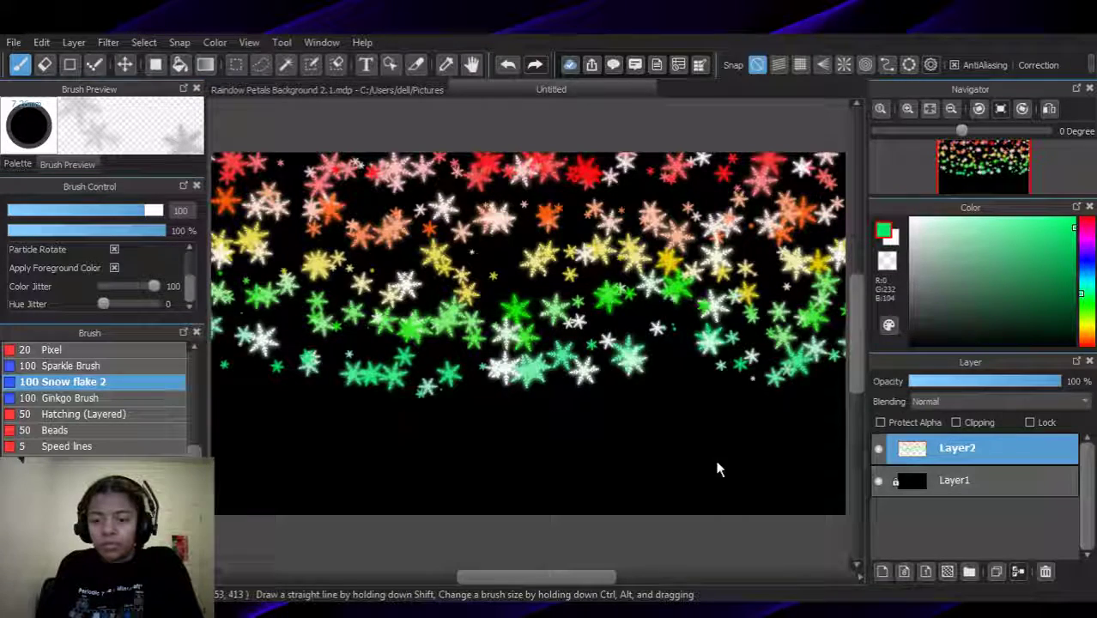
{"action": "mouse_move", "coordinate": [844, 386]}
{"action": "left_mouse_down"}
{"action": "mouse_move", "coordinate": [810, 394]}
{"action": "mouse_move", "coordinate": [689, 379]}
{"action": "mouse_move", "coordinate": [611, 404]}
{"action": "mouse_move", "coordinate": [532, 400]}
{"action": "mouse_move", "coordinate": [419, 417]}
{"action": "mouse_move", "coordinate": [202, 378]}
{"action": "left_mouse_up"}
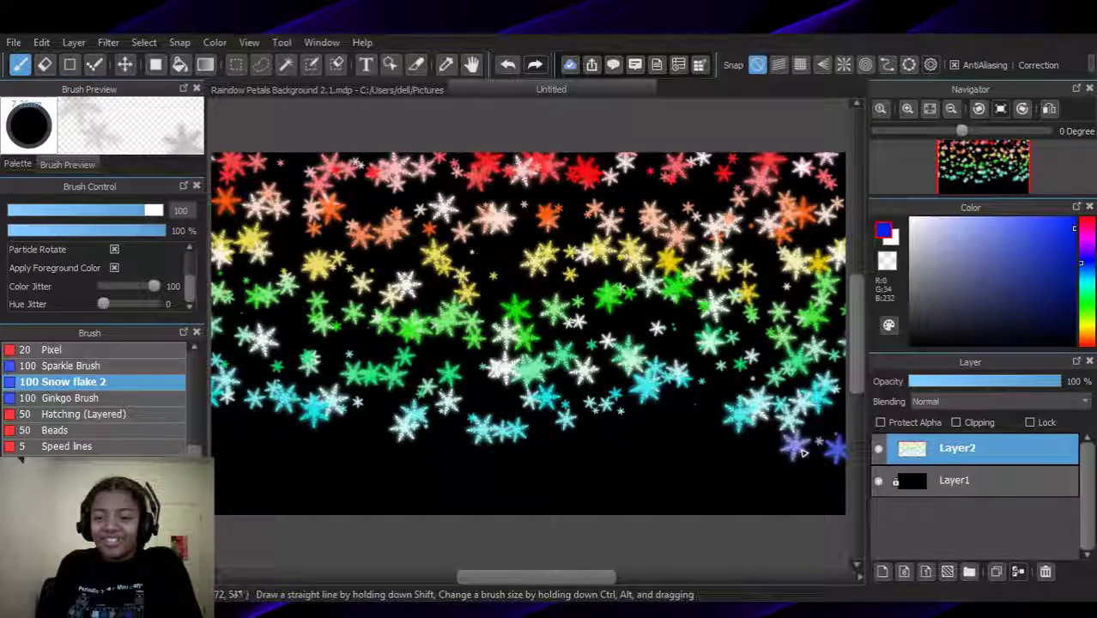
Paint a blue snowflake row (R0, G34, B232) beneath the cyan one and a purple row (R70, G0, B168) below it
{"action": "mouse_move", "coordinate": [841, 438]}
{"action": "left_mouse_down"}
{"action": "mouse_move", "coordinate": [789, 458]}
{"action": "mouse_move", "coordinate": [686, 434]}
{"action": "mouse_move", "coordinate": [444, 461]}
{"action": "mouse_move", "coordinate": [220, 428]}
{"action": "left_mouse_up"}
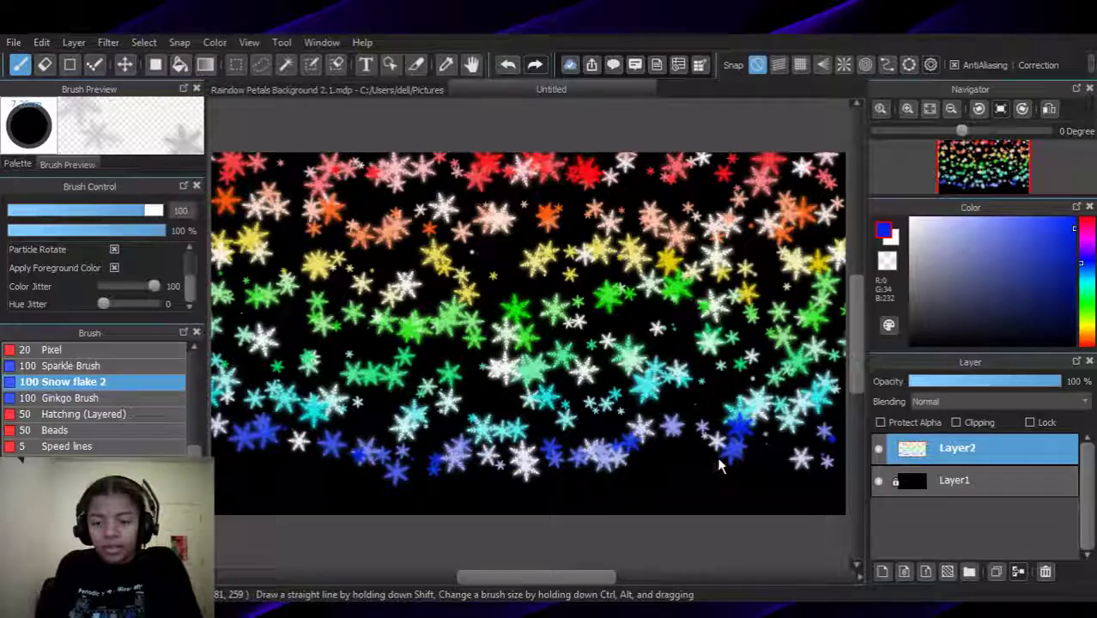
{"action": "left_click", "coordinate": [831, 470]}
{"action": "mouse_move", "coordinate": [829, 474]}
{"action": "left_mouse_down"}
{"action": "mouse_move", "coordinate": [419, 490]}
{"action": "mouse_move", "coordinate": [221, 458]}
{"action": "left_mouse_up"}
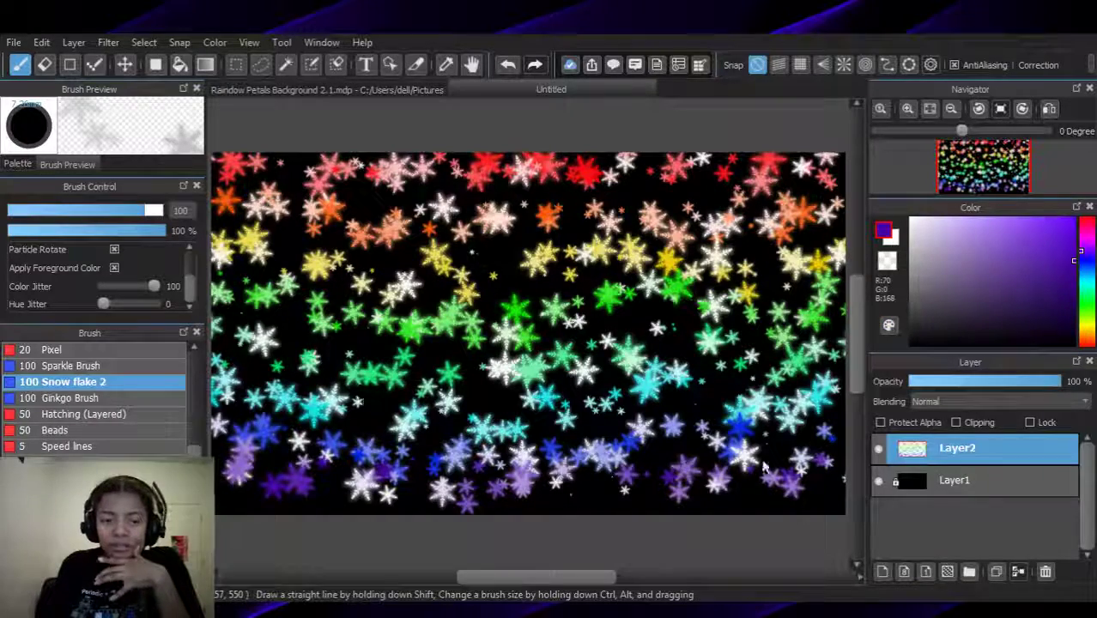
Try several crimson-pink snowflake rows (R218, G0, B76) along the canvas's lower edge and undo each one
{"action": "left_click_drag", "start_coordinate": [764, 466], "coordinate": [799, 506]}
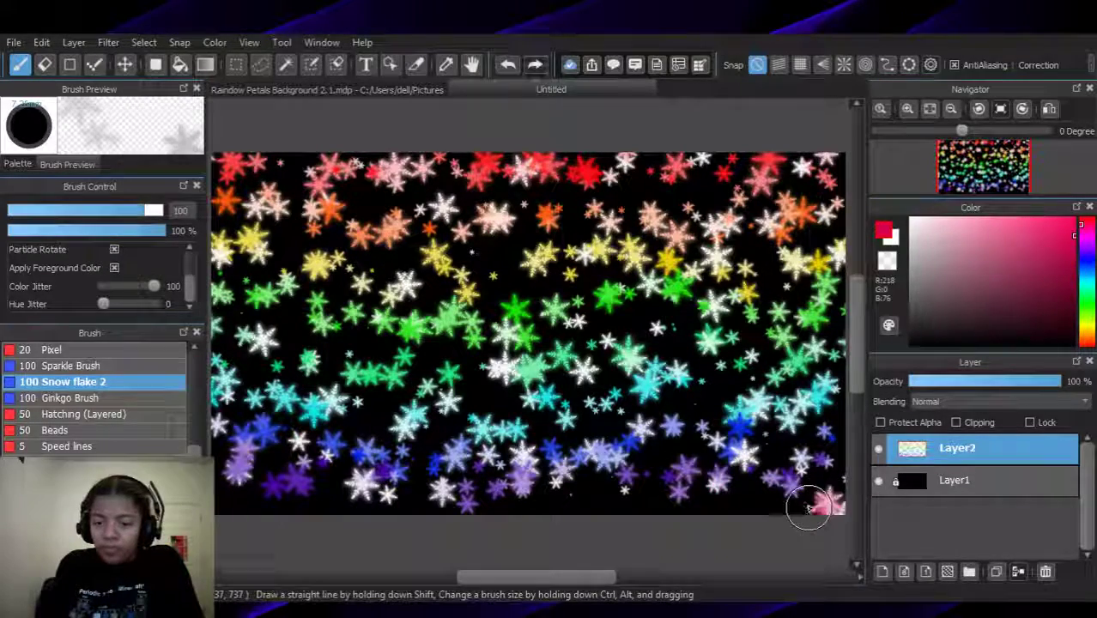
{"action": "mouse_move", "coordinate": [826, 486]}
{"action": "left_mouse_down"}
{"action": "mouse_move", "coordinate": [833, 502]}
{"action": "mouse_move", "coordinate": [724, 520]}
{"action": "mouse_move", "coordinate": [222, 505]}
{"action": "left_mouse_up"}
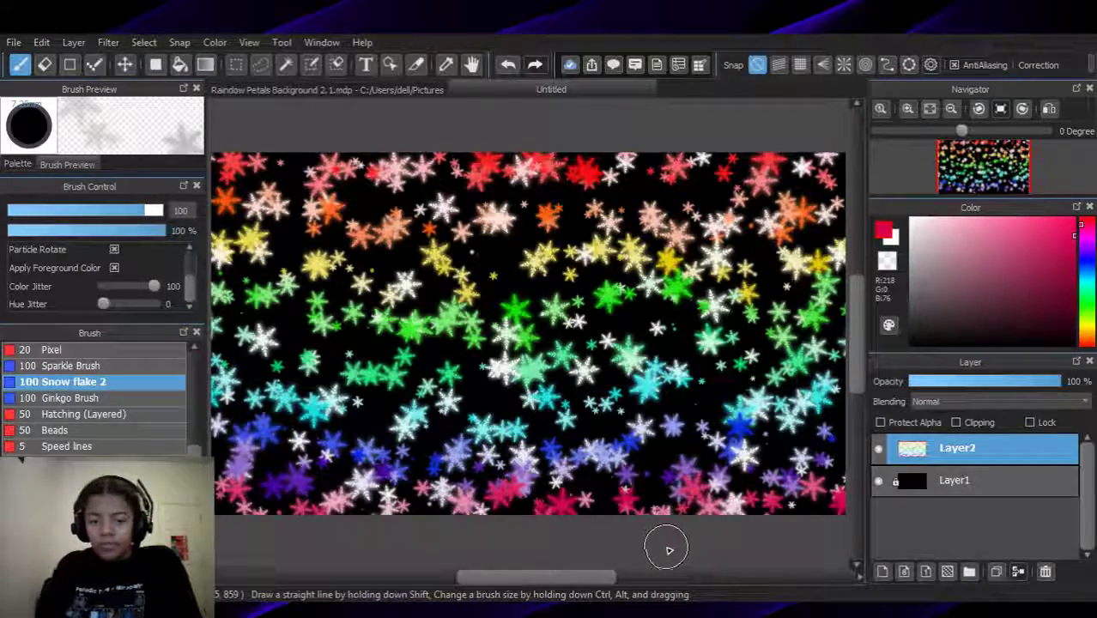
{"action": "key", "text": "ctrl+z"}
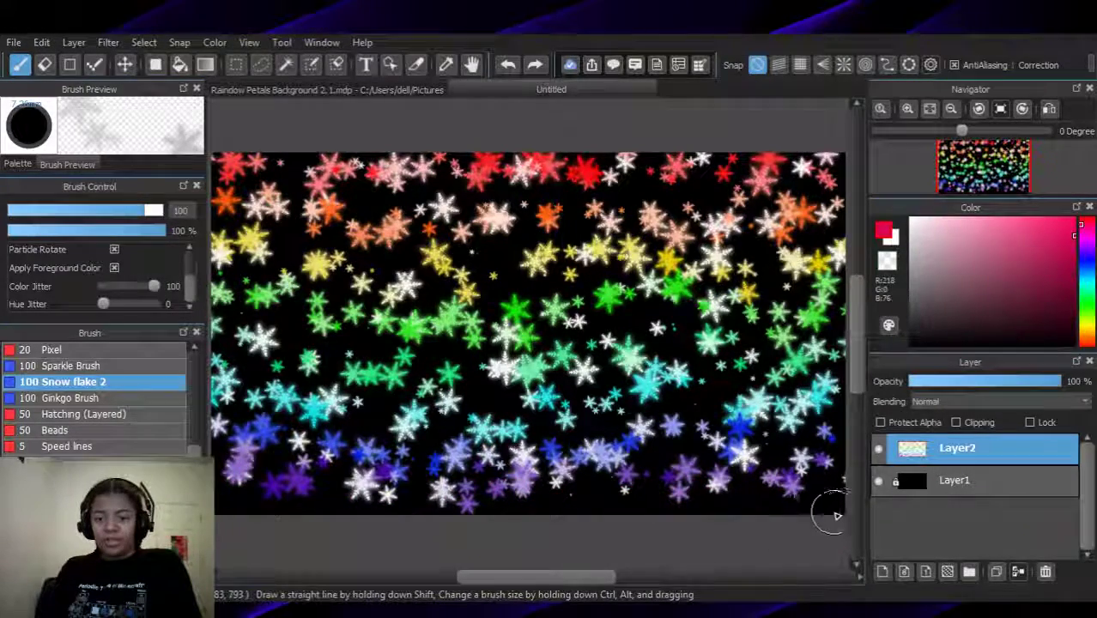
{"action": "mouse_move", "coordinate": [833, 501]}
{"action": "left_mouse_down"}
{"action": "mouse_move", "coordinate": [689, 508]}
{"action": "mouse_move", "coordinate": [297, 517]}
{"action": "mouse_move", "coordinate": [238, 507]}
{"action": "left_mouse_up"}
{"action": "key", "text": "ctrl+z"}
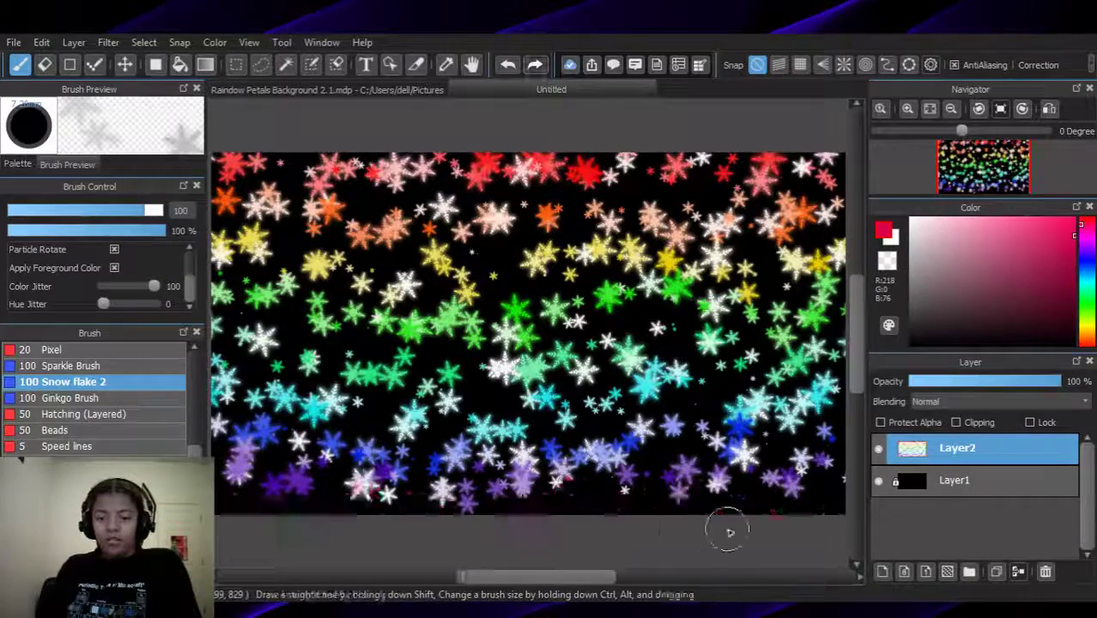
{"action": "mouse_move", "coordinate": [828, 510]}
{"action": "left_mouse_down"}
{"action": "mouse_move", "coordinate": [796, 526]}
{"action": "mouse_move", "coordinate": [365, 529]}
{"action": "mouse_move", "coordinate": [231, 511]}
{"action": "left_mouse_up"}
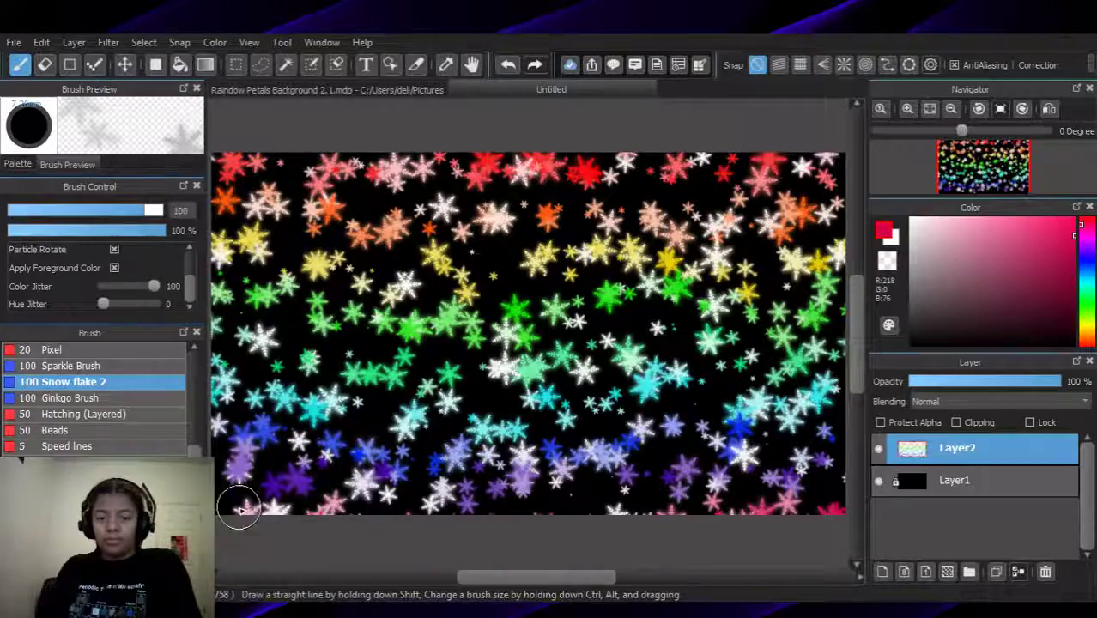
{"action": "key", "text": "ctrl+z"}
{"action": "mouse_move", "coordinate": [825, 497]}
{"action": "left_mouse_down"}
{"action": "mouse_move", "coordinate": [768, 525]}
{"action": "mouse_move", "coordinate": [669, 515]}
{"action": "mouse_move", "coordinate": [362, 519]}
{"action": "mouse_move", "coordinate": [222, 506]}
{"action": "left_mouse_up"}
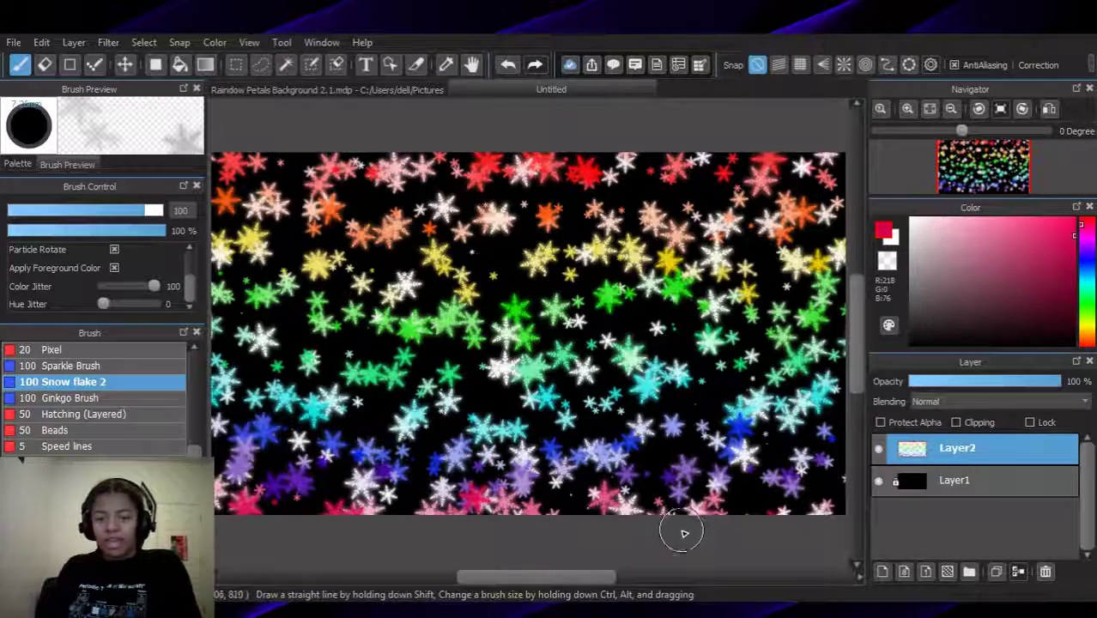
{"action": "key", "text": "ctrl+z"}
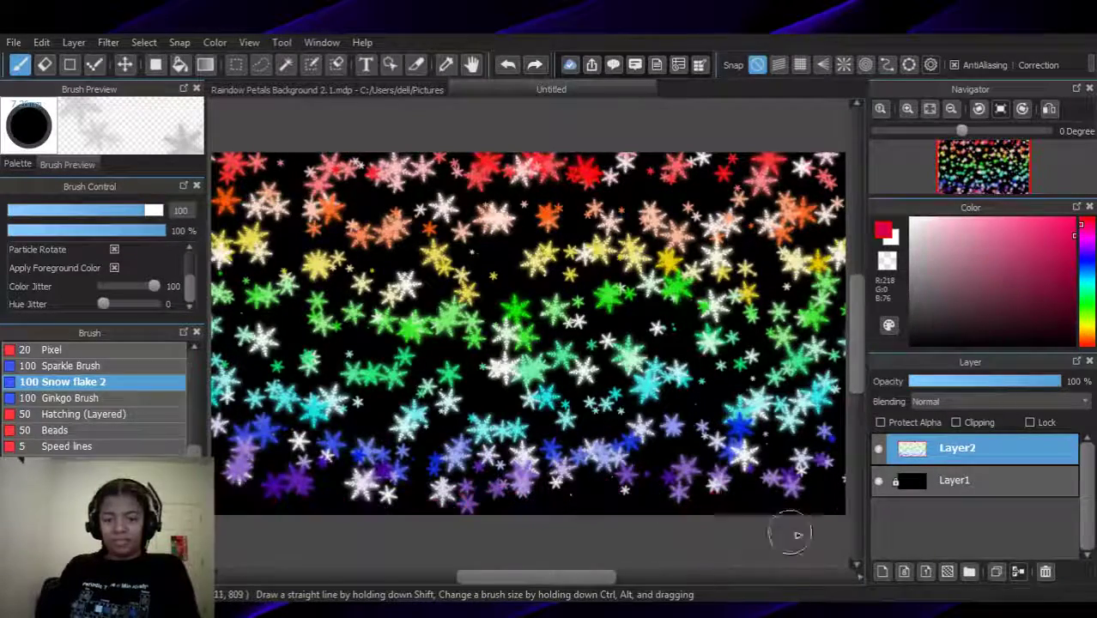
Try the crimson-pink lower row with the brush size reduced to 48, undo it, and enlarge the brush for another undone attempt
{"action": "left_click_drag", "start_coordinate": [162, 210], "coordinate": [123, 210]}
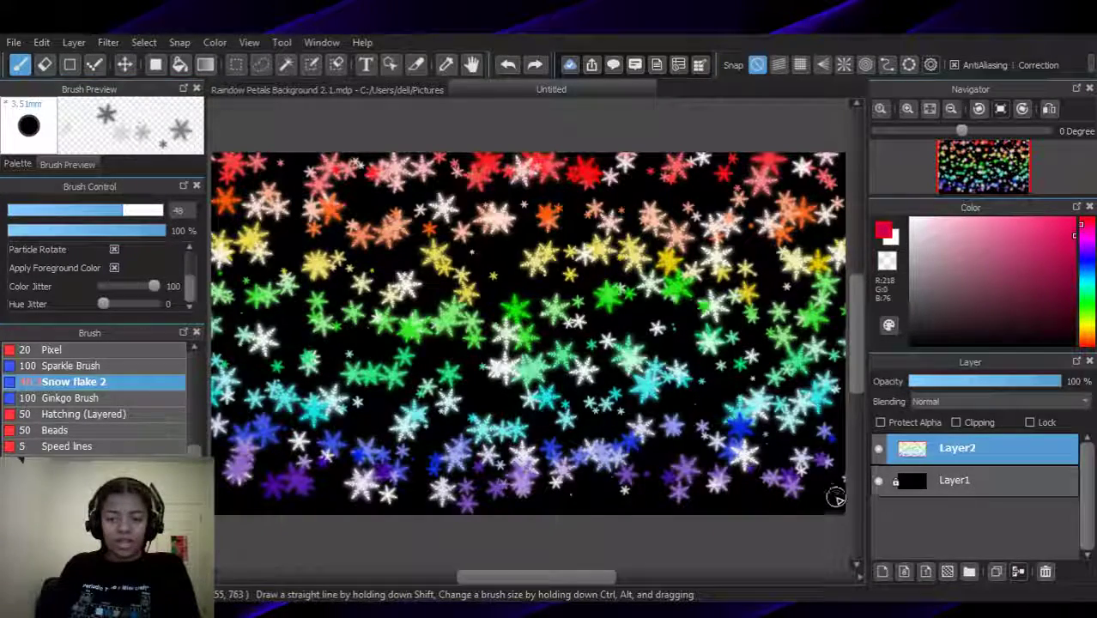
{"action": "mouse_move", "coordinate": [819, 486]}
{"action": "left_mouse_down"}
{"action": "mouse_move", "coordinate": [835, 493]}
{"action": "mouse_move", "coordinate": [700, 507]}
{"action": "mouse_move", "coordinate": [225, 501]}
{"action": "left_mouse_up"}
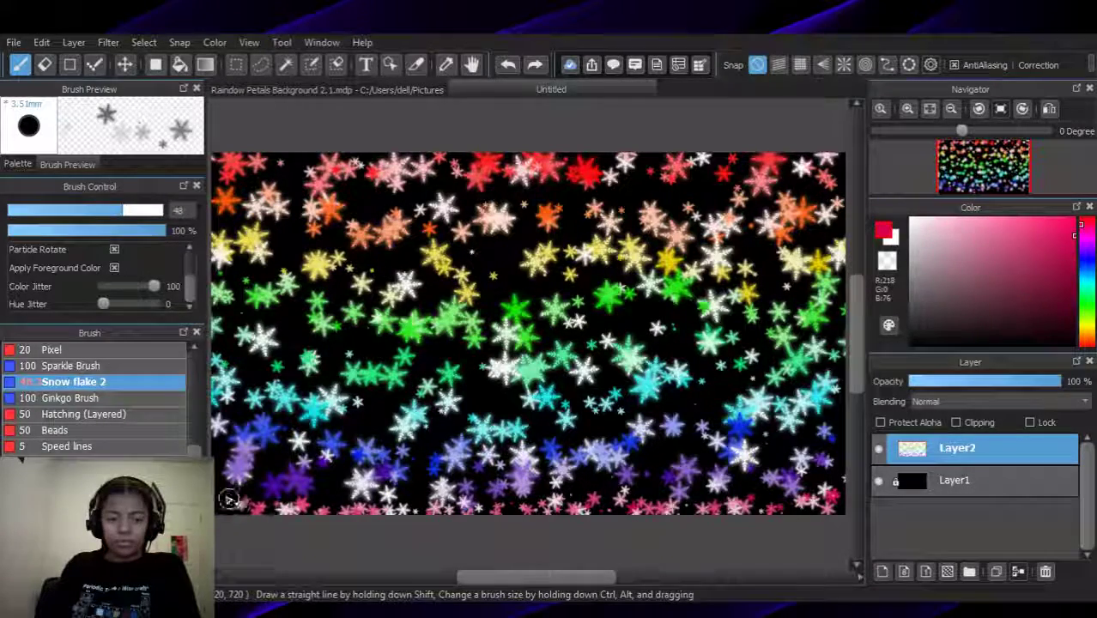
{"action": "key", "text": "ctrl+z"}
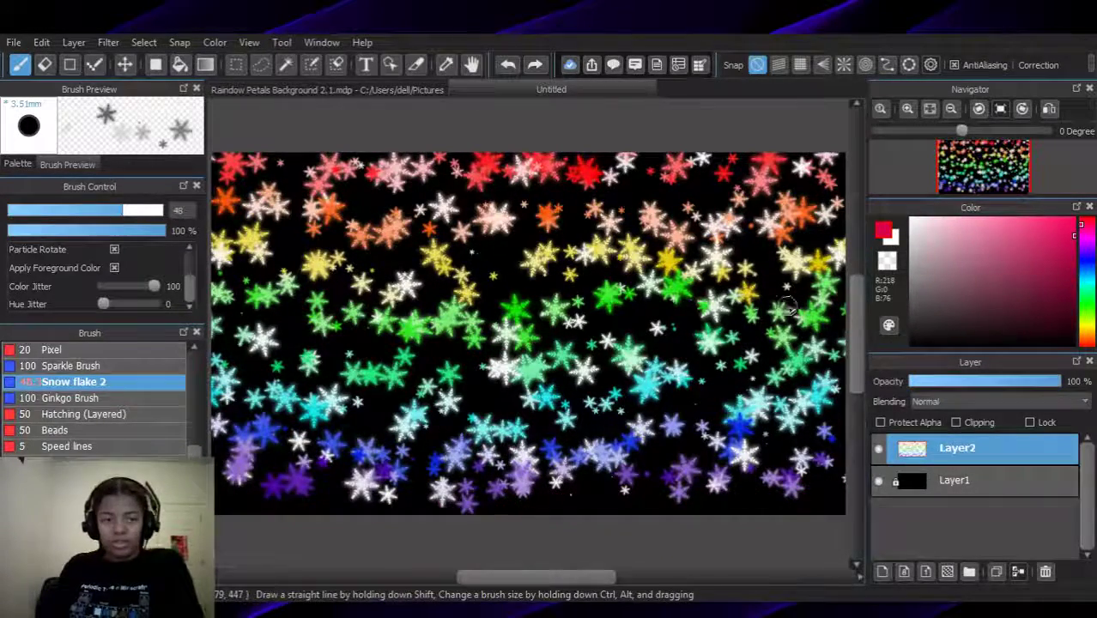
{"action": "left_click_drag", "start_coordinate": [127, 215], "coordinate": [146, 214]}
{"action": "mouse_move", "coordinate": [835, 489]}
{"action": "left_mouse_down"}
{"action": "mouse_move", "coordinate": [783, 504]}
{"action": "mouse_move", "coordinate": [283, 512]}
{"action": "left_mouse_up"}
{"action": "key", "text": "ctrl+z"}
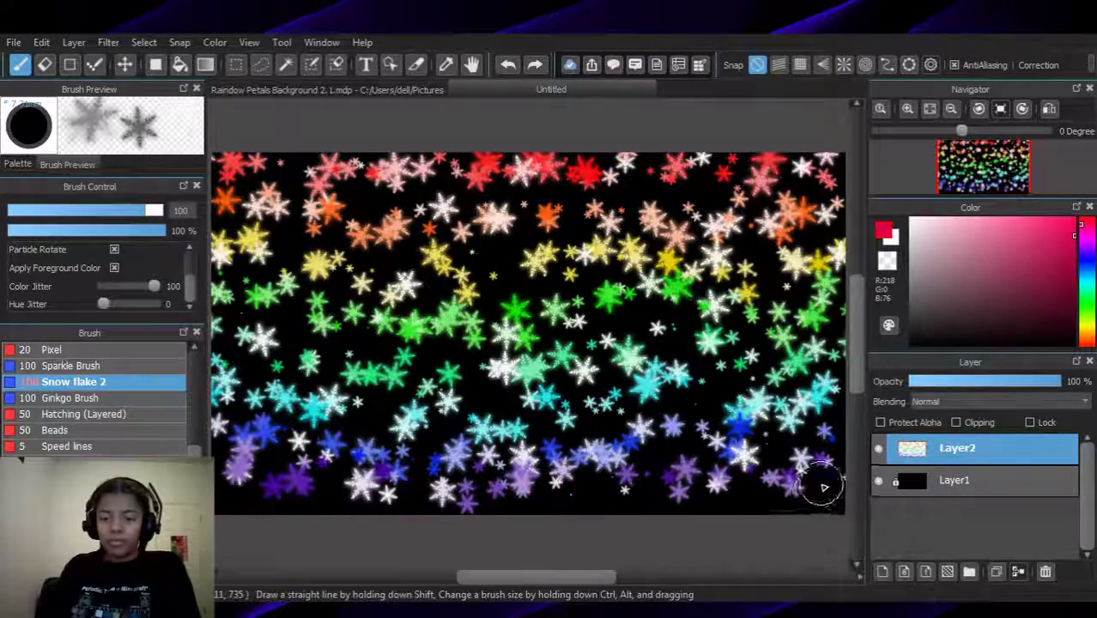
Paint the crimson-pink snowflake row along the lower edge at brush size 100 and save the file as Rainbow Snowflakes Background 1.mdp
{"action": "mouse_move", "coordinate": [823, 489]}
{"action": "left_mouse_down"}
{"action": "mouse_move", "coordinate": [766, 528]}
{"action": "mouse_move", "coordinate": [590, 509]}
{"action": "mouse_move", "coordinate": [459, 523]}
{"action": "mouse_move", "coordinate": [242, 513]}
{"action": "left_mouse_up"}
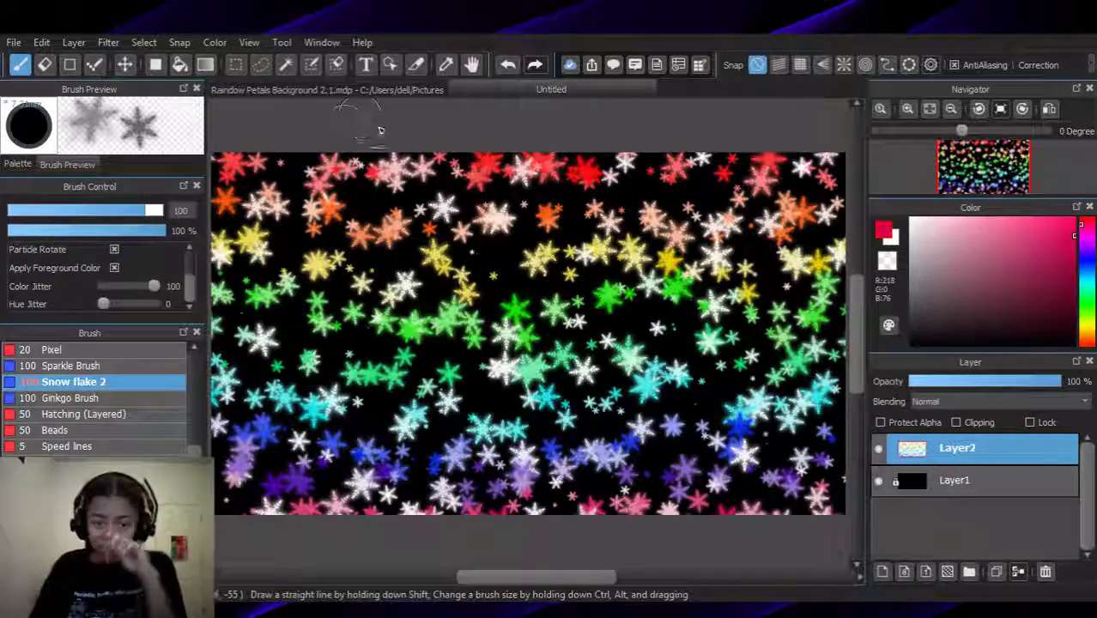
{"action": "left_click", "coordinate": [14, 42]}
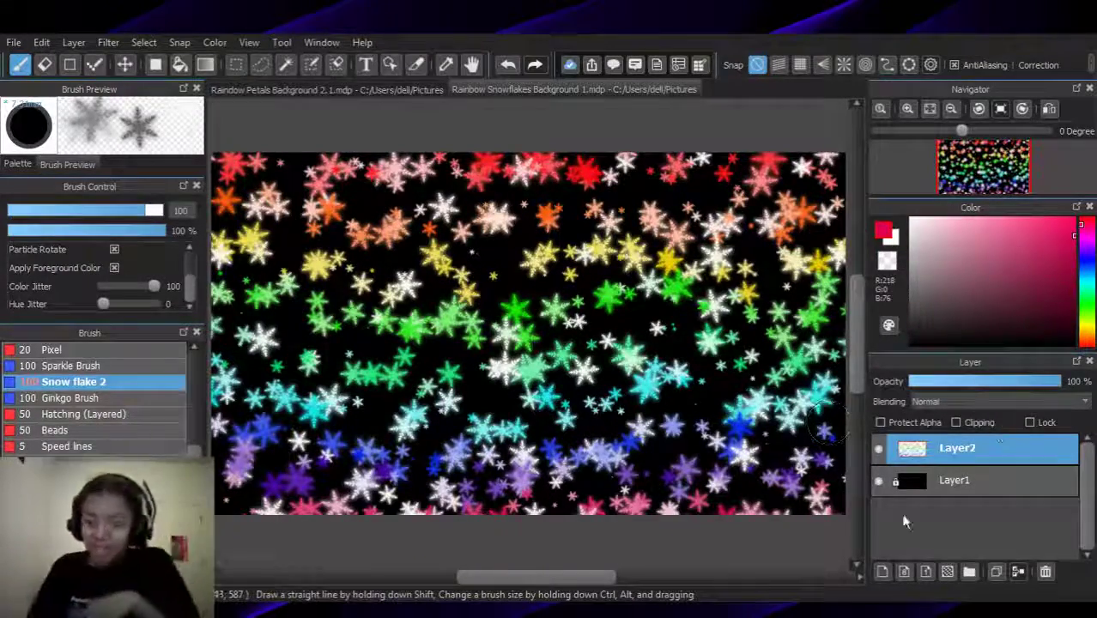
Preview the snowflakes with the black Layer1 hidden, show Layer1 again, and lock Layer2
{"action": "left_click", "coordinate": [879, 482]}
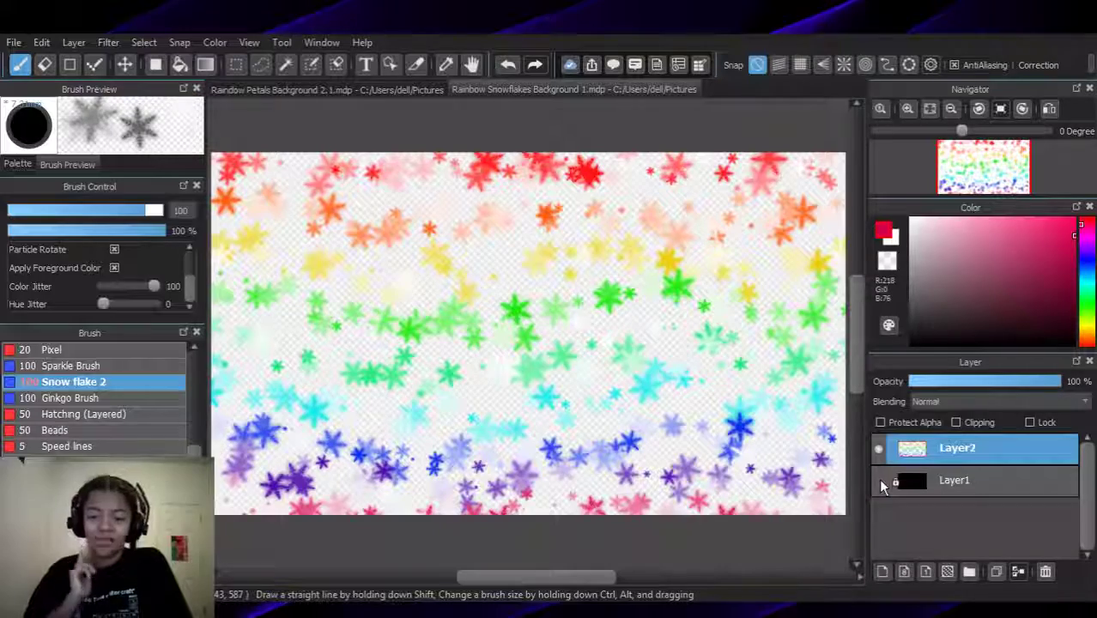
{"action": "left_click", "coordinate": [878, 481]}
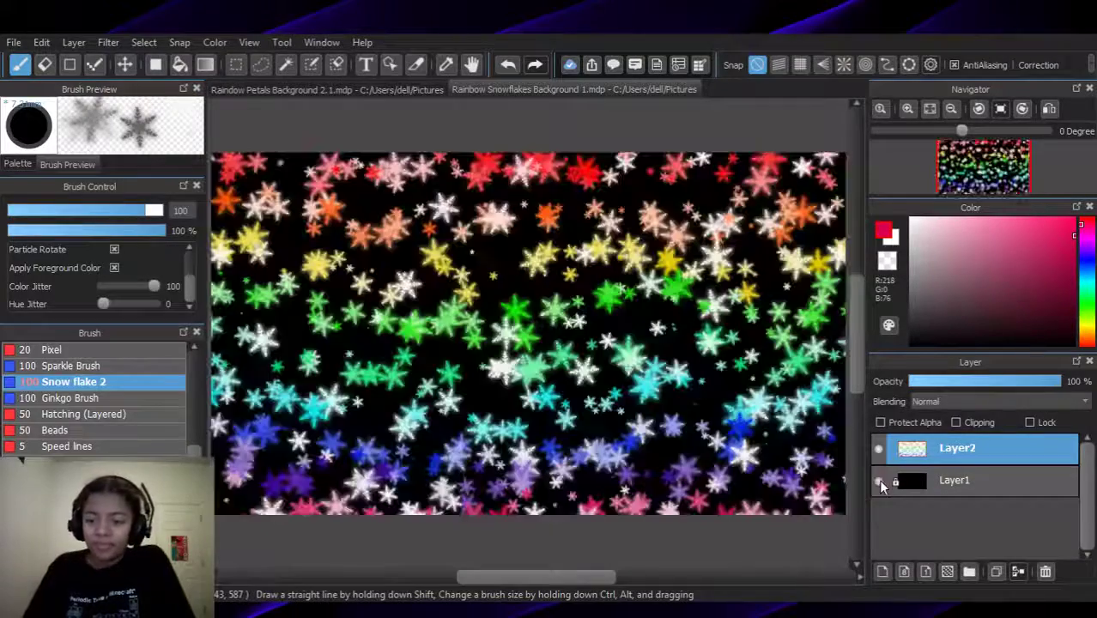
{"action": "left_click", "coordinate": [1030, 422]}
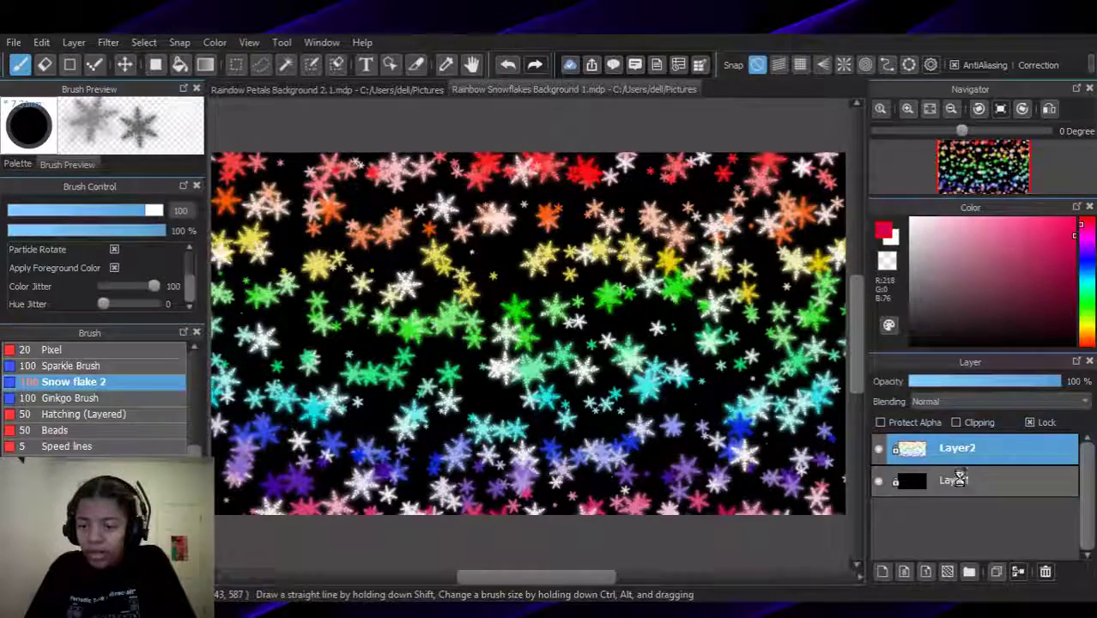
Hide Layer2, unlock Layer1, and fill Layer1 with white (R255, G255, B255)
{"action": "left_click", "coordinate": [963, 480]}
{"action": "left_click", "coordinate": [879, 448]}
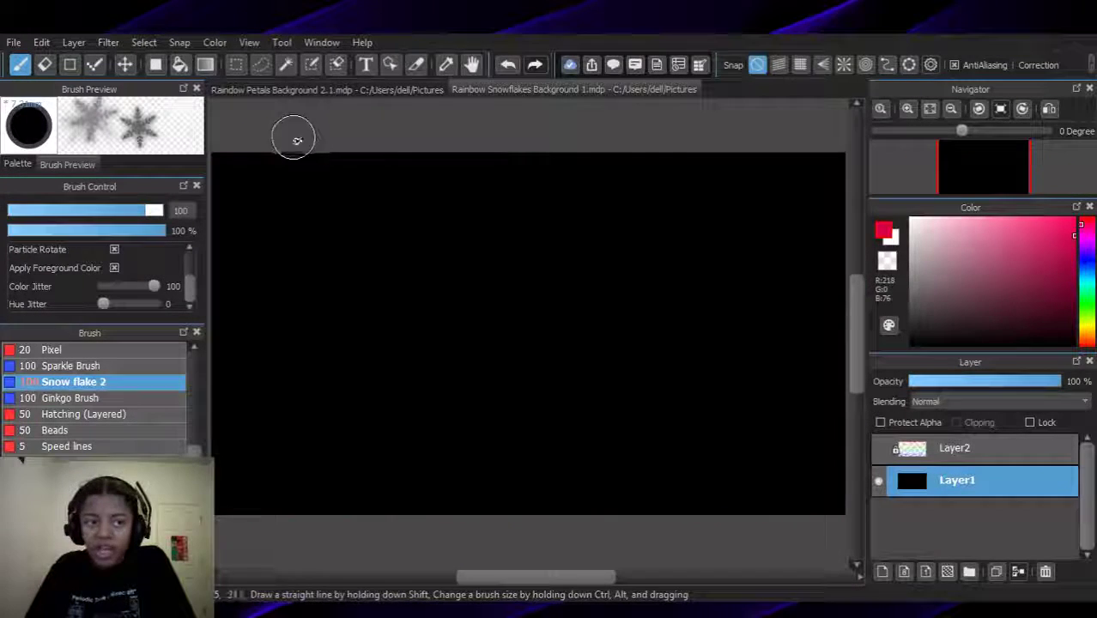
{"action": "left_click", "coordinate": [179, 65]}
{"action": "left_click", "coordinate": [891, 239]}
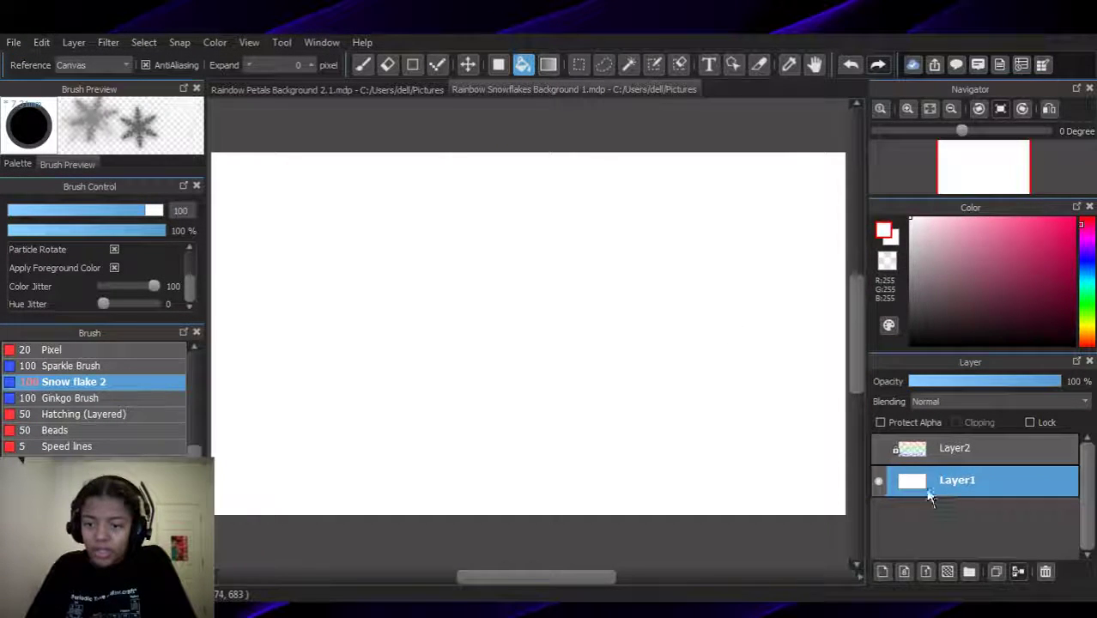
Show Layer2 to preview the snowflakes over white, and undo the white fill to restore the black Layer1
{"action": "left_click", "coordinate": [879, 450]}
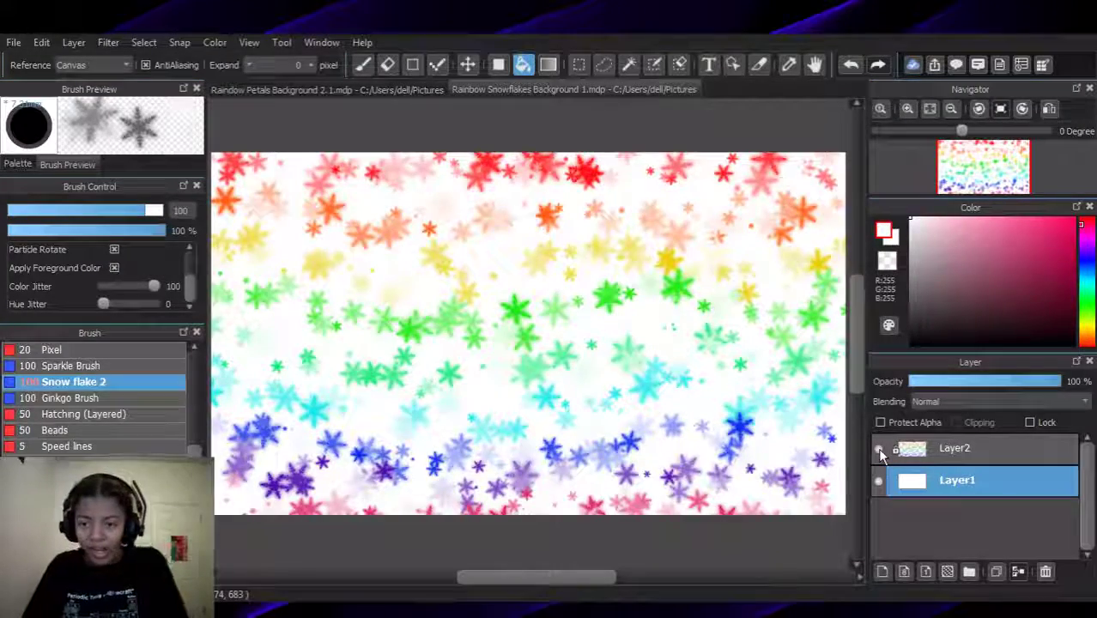
{"action": "key", "text": "ctrl+z"}
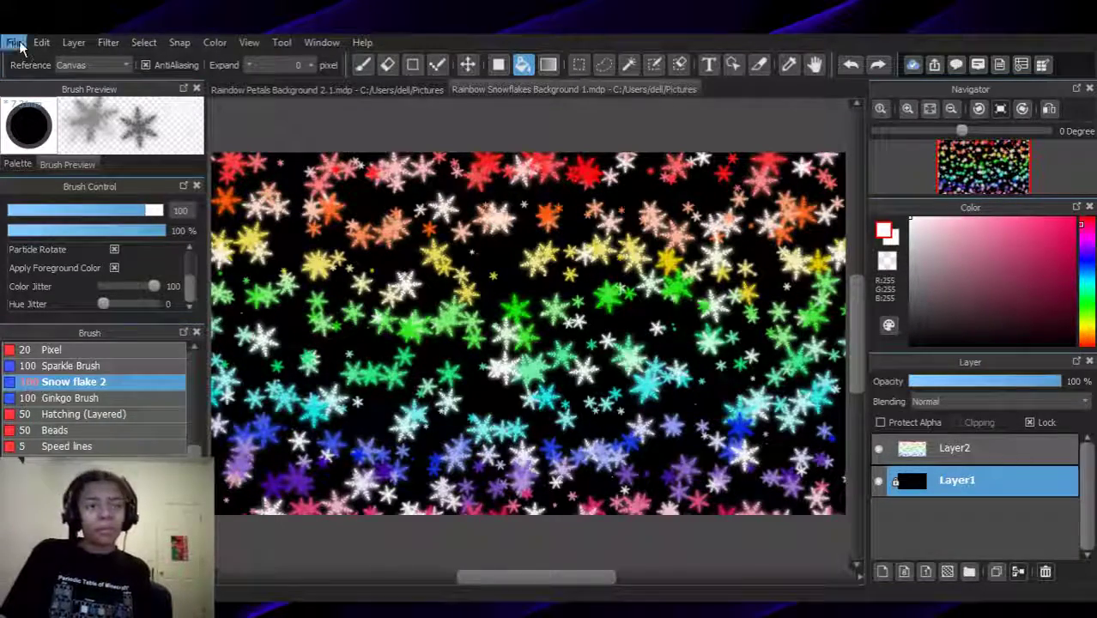
Compare Rainbow Petals Background 2.1.mdp with Rainbow Snowflakes Background 1.mdp and return to the petals file
{"action": "left_click", "coordinate": [363, 93]}
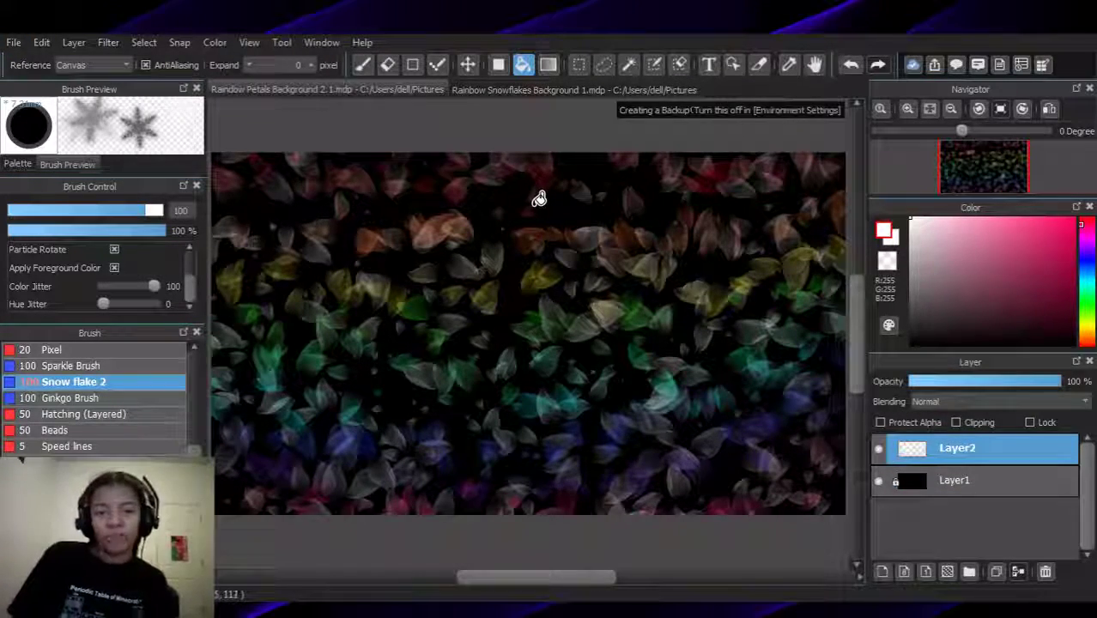
{"action": "left_click", "coordinate": [481, 92]}
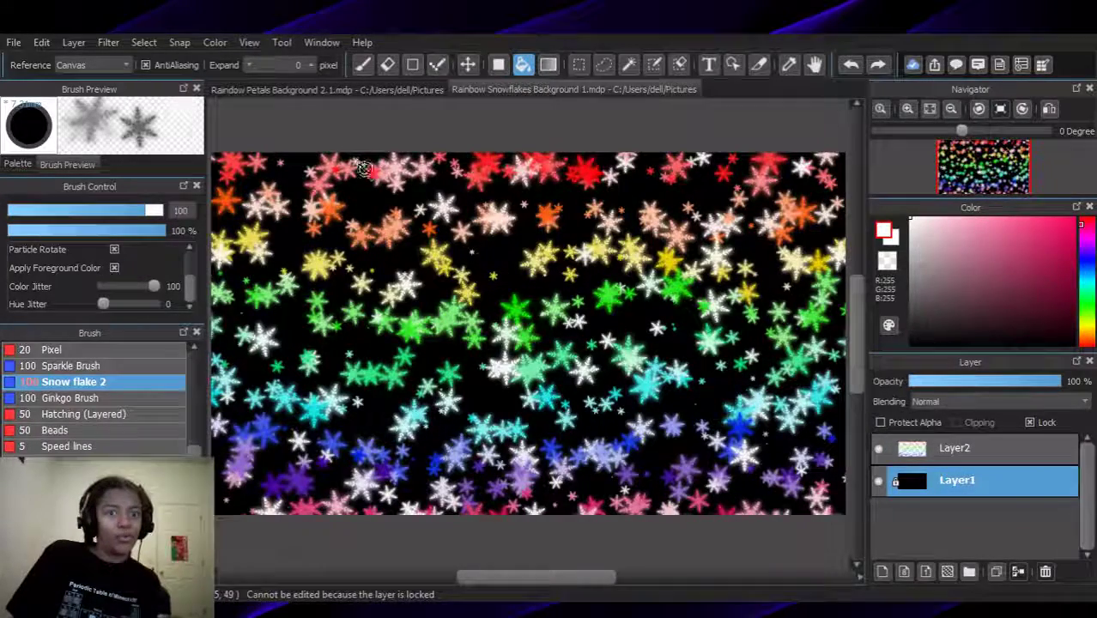
{"action": "left_click", "coordinate": [356, 96]}
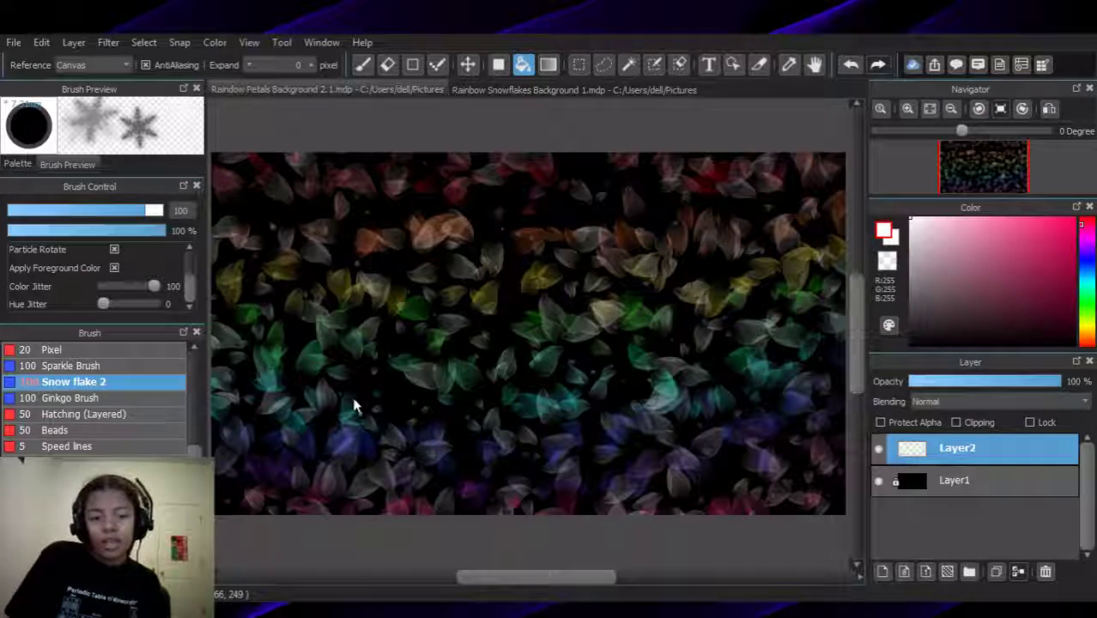
Activate the Brush tool with red (R255, G0, B4), try a petal row along the canvas's upper edge, and undo it
{"action": "key", "text": "x"}
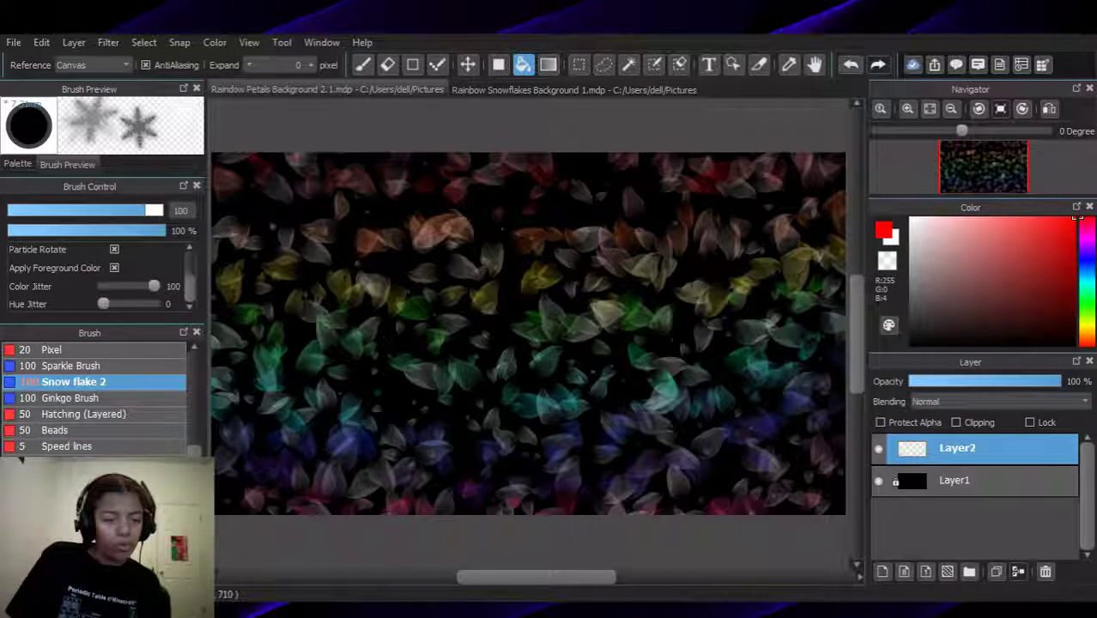
{"action": "left_click", "coordinate": [362, 65]}
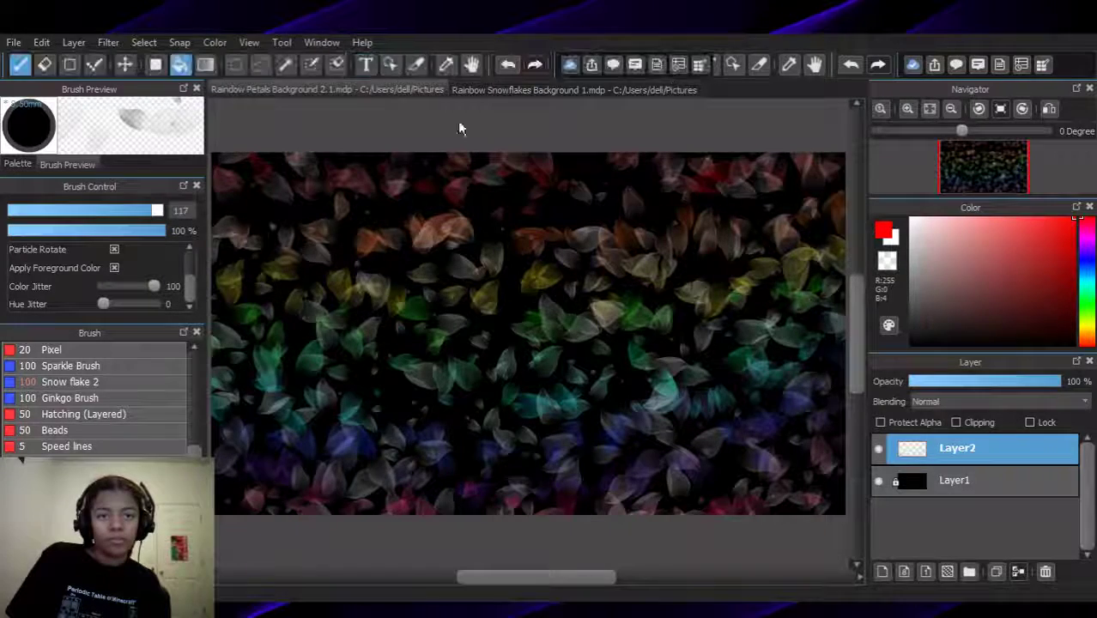
{"action": "mouse_move", "coordinate": [825, 172]}
{"action": "left_mouse_down"}
{"action": "mouse_move", "coordinate": [434, 182]}
{"action": "mouse_move", "coordinate": [219, 172]}
{"action": "left_mouse_up"}
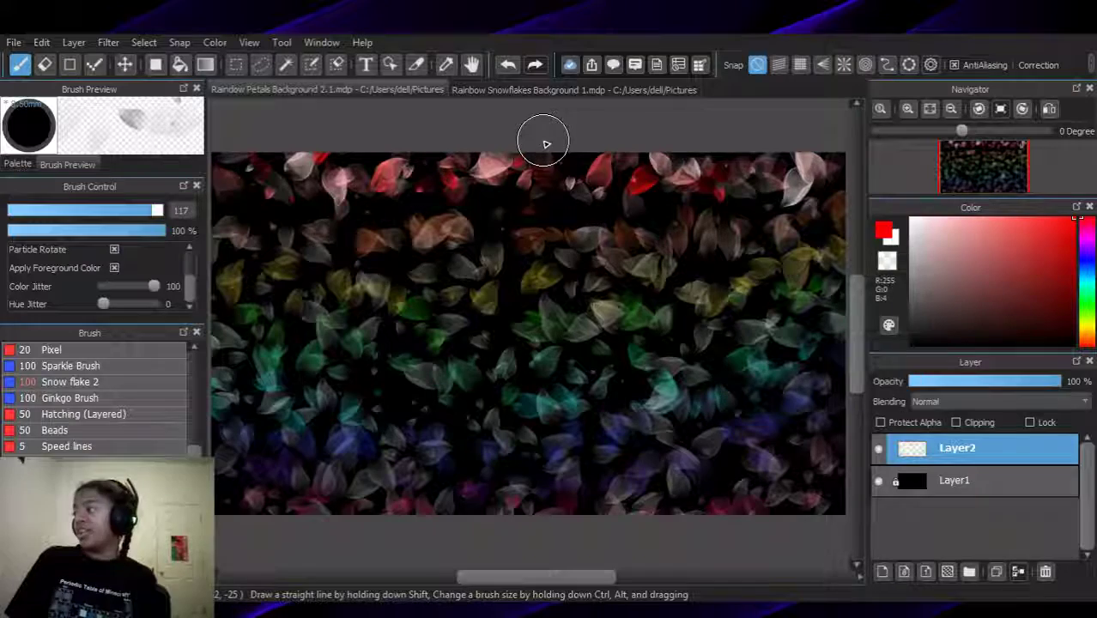
{"action": "key", "text": "ctrl+z"}
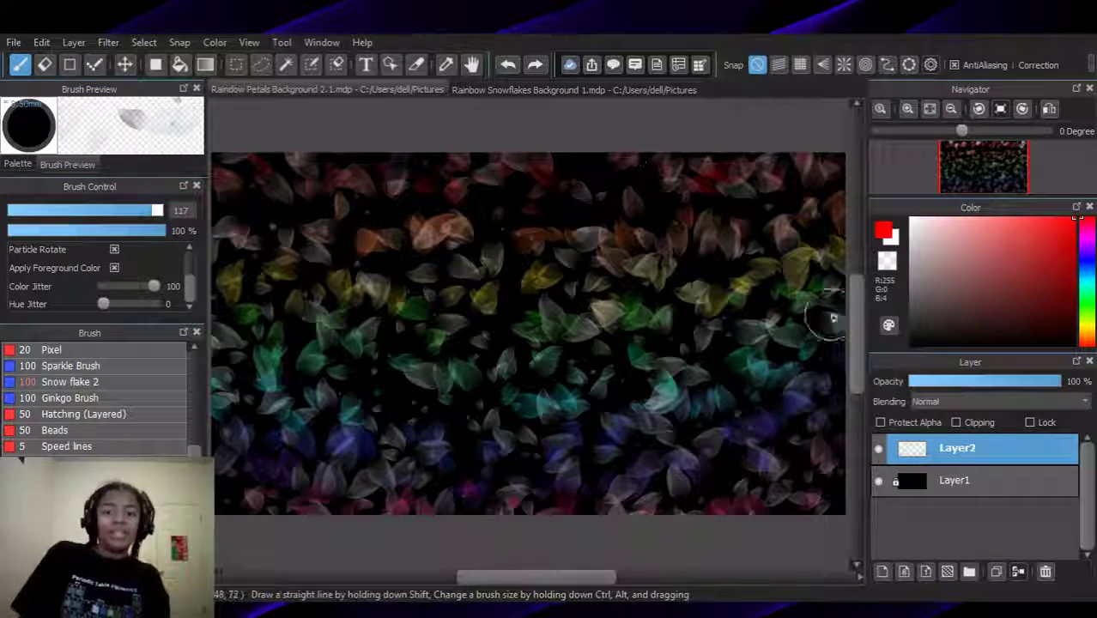
Lock Layer2, add a new layer above it, and hide Layer2
{"action": "left_click", "coordinate": [1030, 422]}
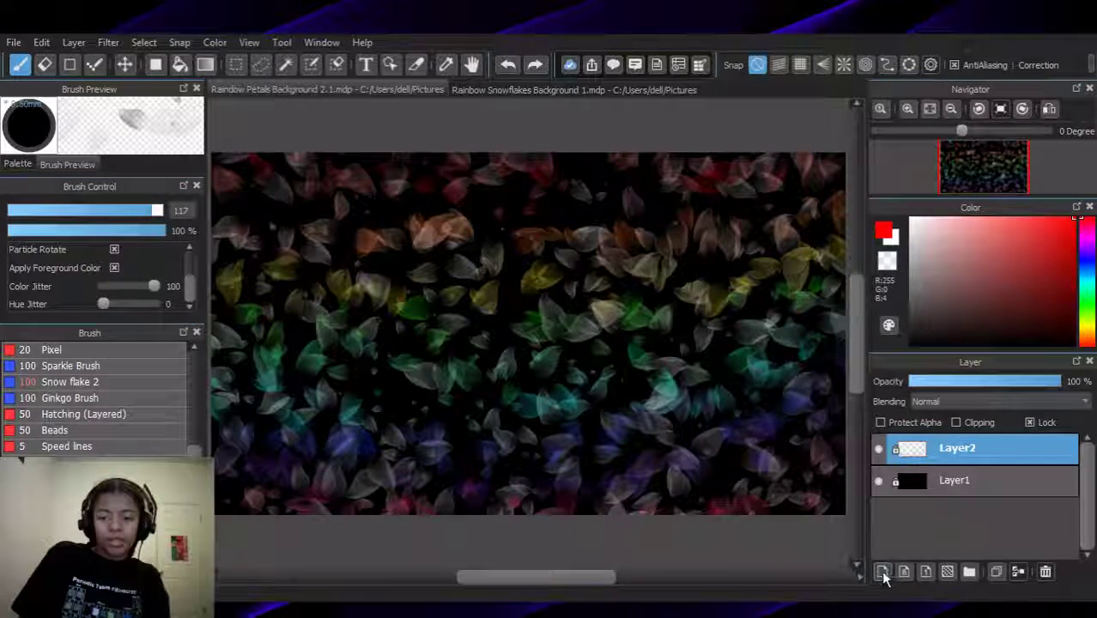
{"action": "left_click", "coordinate": [883, 573]}
{"action": "left_click", "coordinate": [878, 481]}
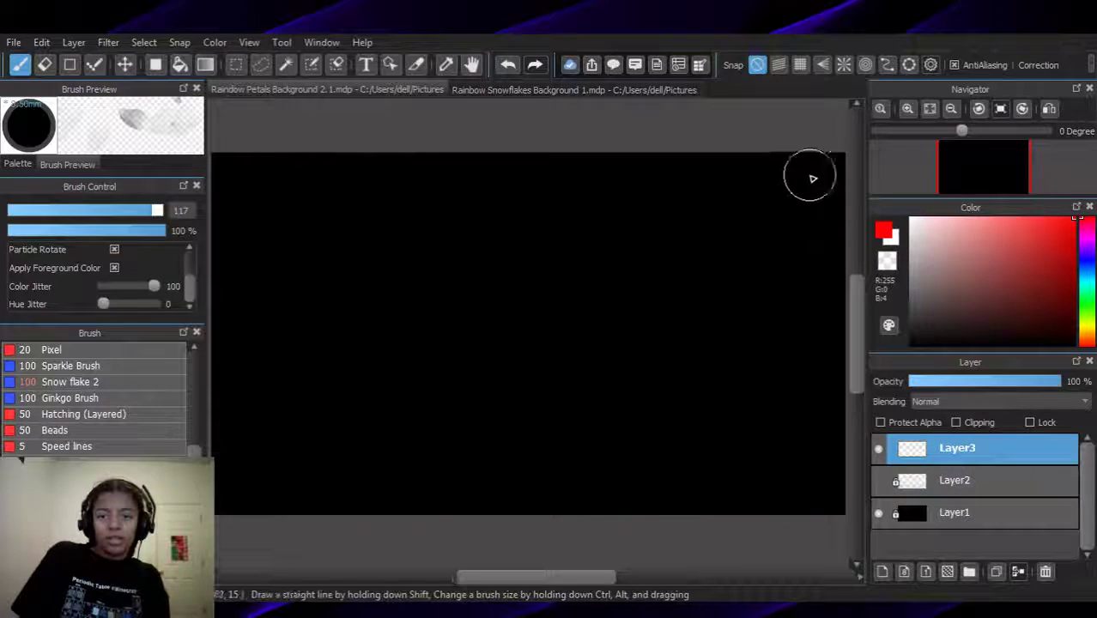
Try a red petal row along the upper edge on Layer3, preview it with Layer2 shown, hide Layer2 again, and undo the stroke
{"action": "left_click_drag", "start_coordinate": [833, 171], "coordinate": [191, 164]}
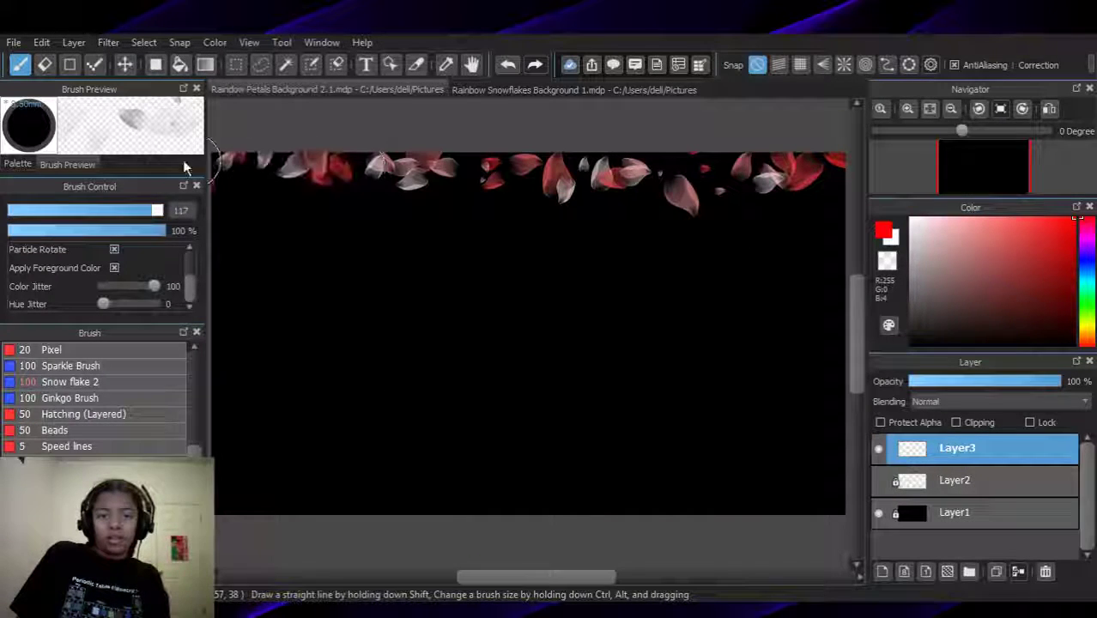
{"action": "left_click", "coordinate": [879, 481]}
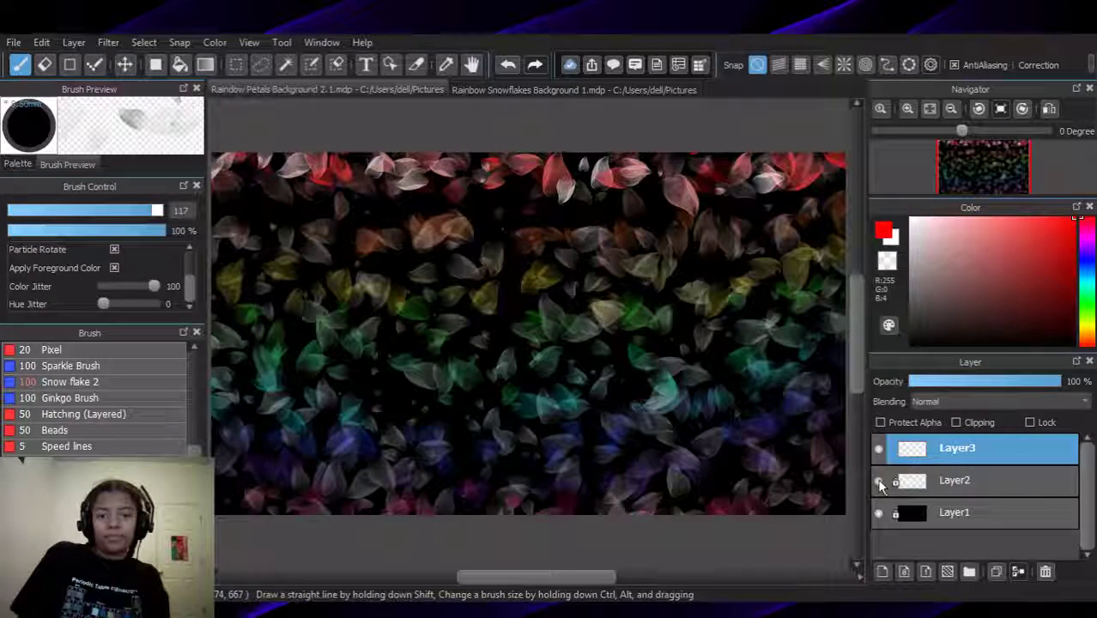
{"action": "left_click", "coordinate": [879, 481]}
{"action": "key", "text": "ctrl+z"}
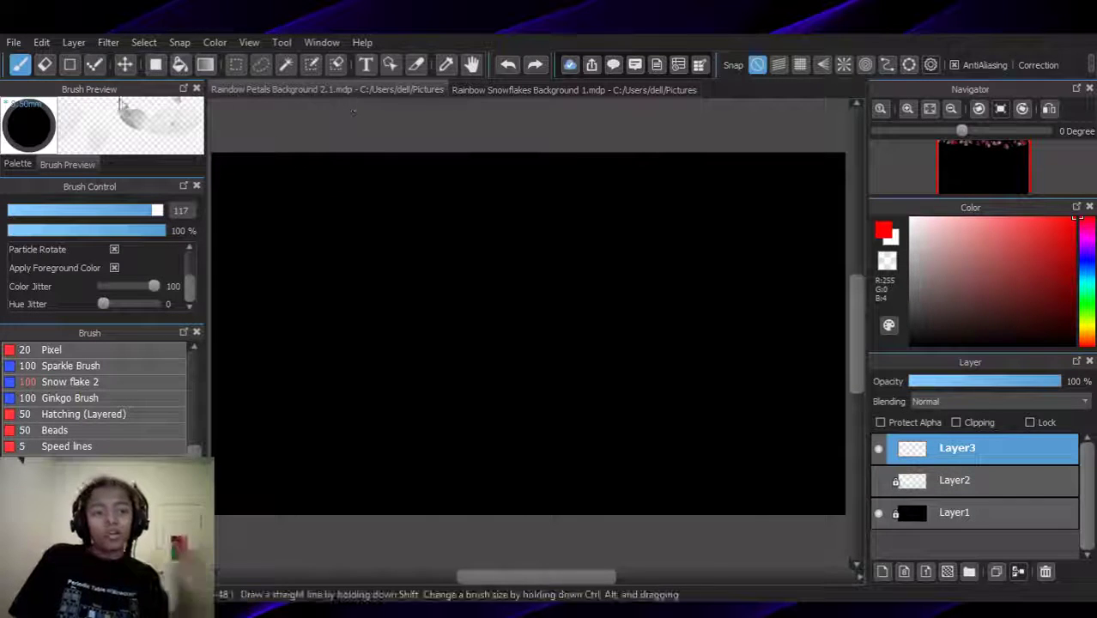